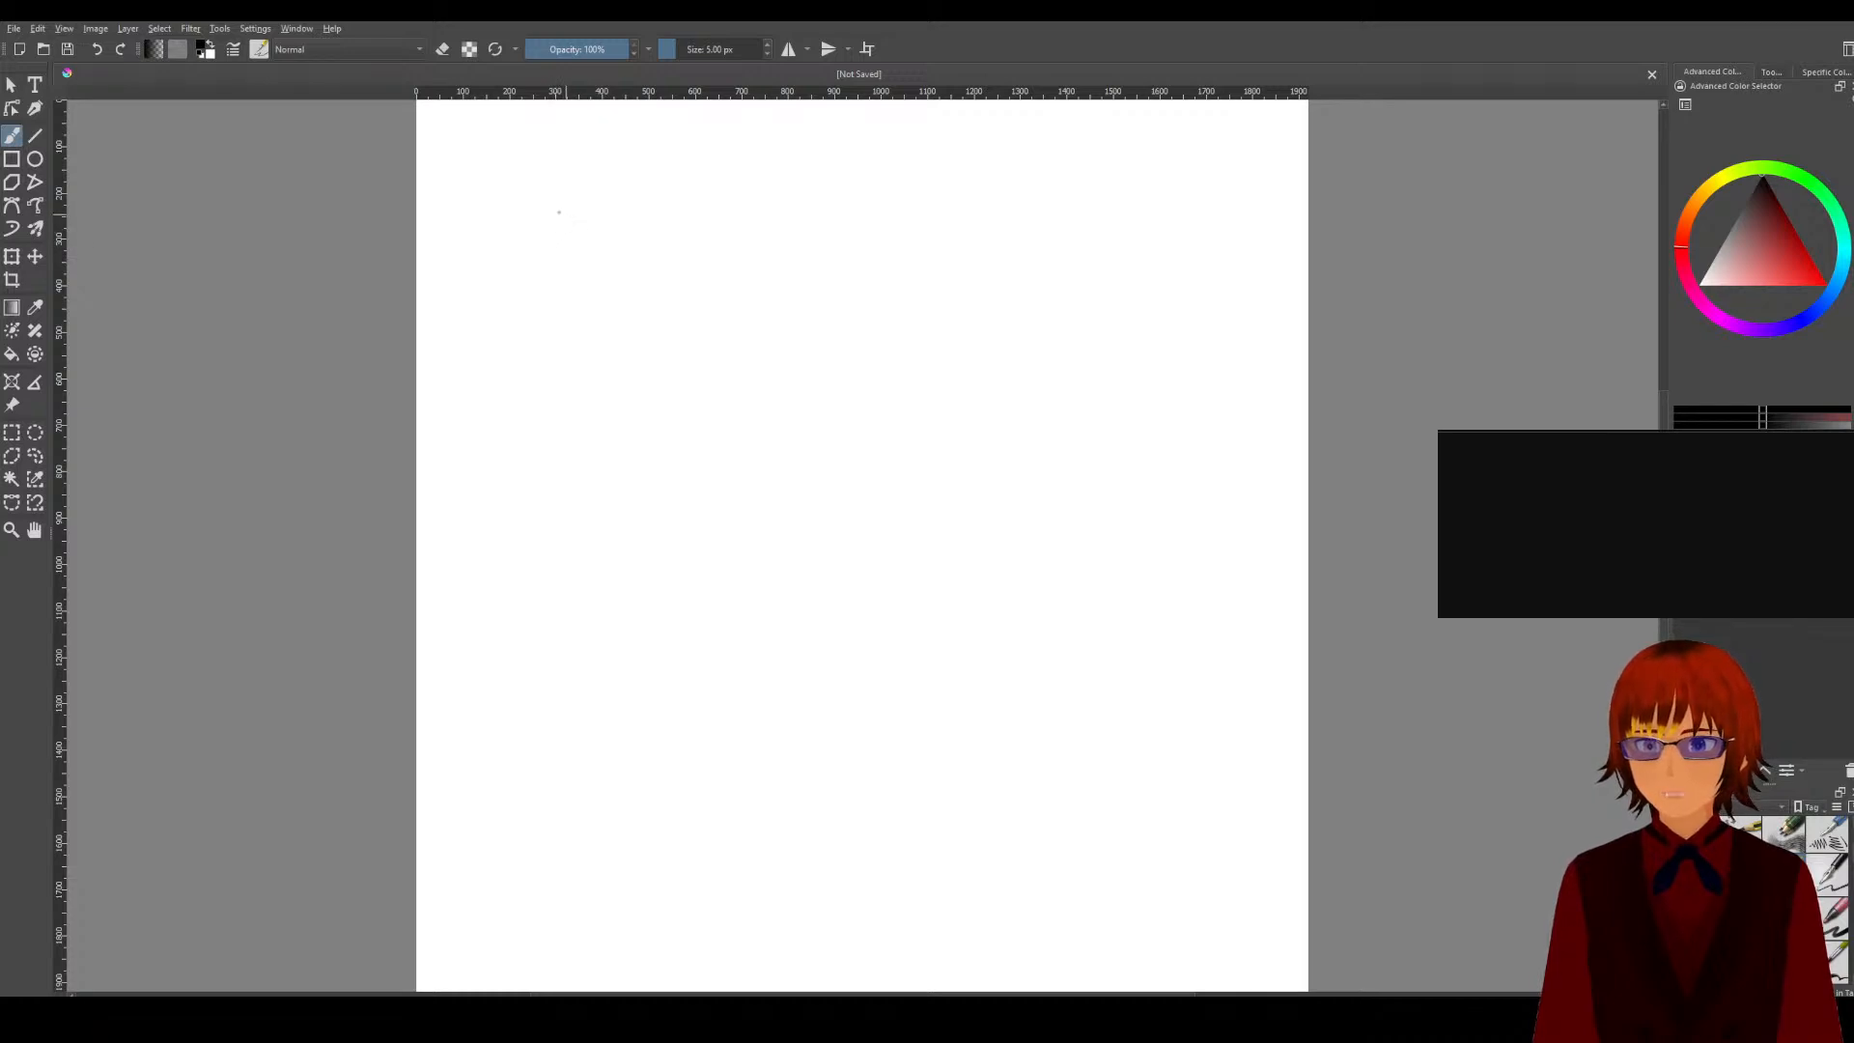
Step: Sketch the front-view head near the canvas's upper left as an oval about 175 px wide with crossed face guidelines, and add the neck
{"action": "mouse_move", "coordinate": [554, 208]}
{"action": "left_mouse_down"}
{"action": "mouse_move", "coordinate": [608, 230]}
{"action": "mouse_move", "coordinate": [582, 209]}
{"action": "left_mouse_up"}
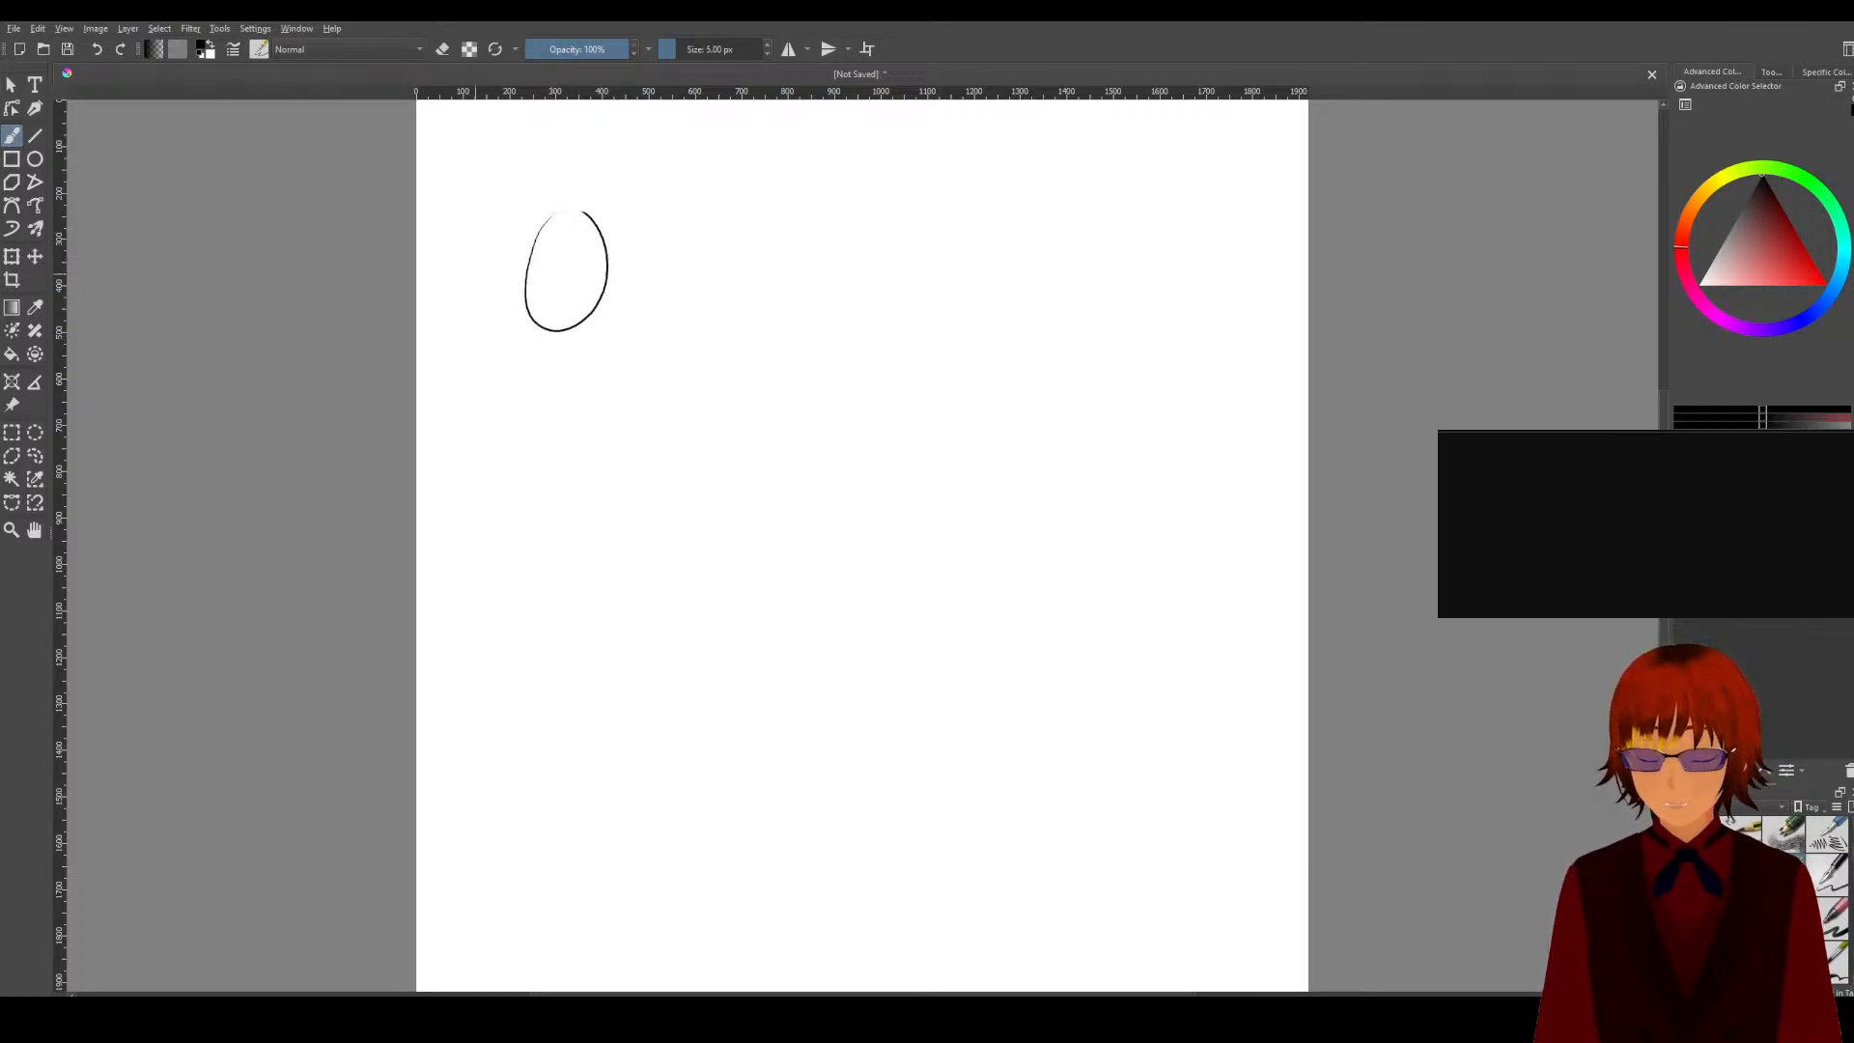
{"action": "key", "text": "ctrl+z"}
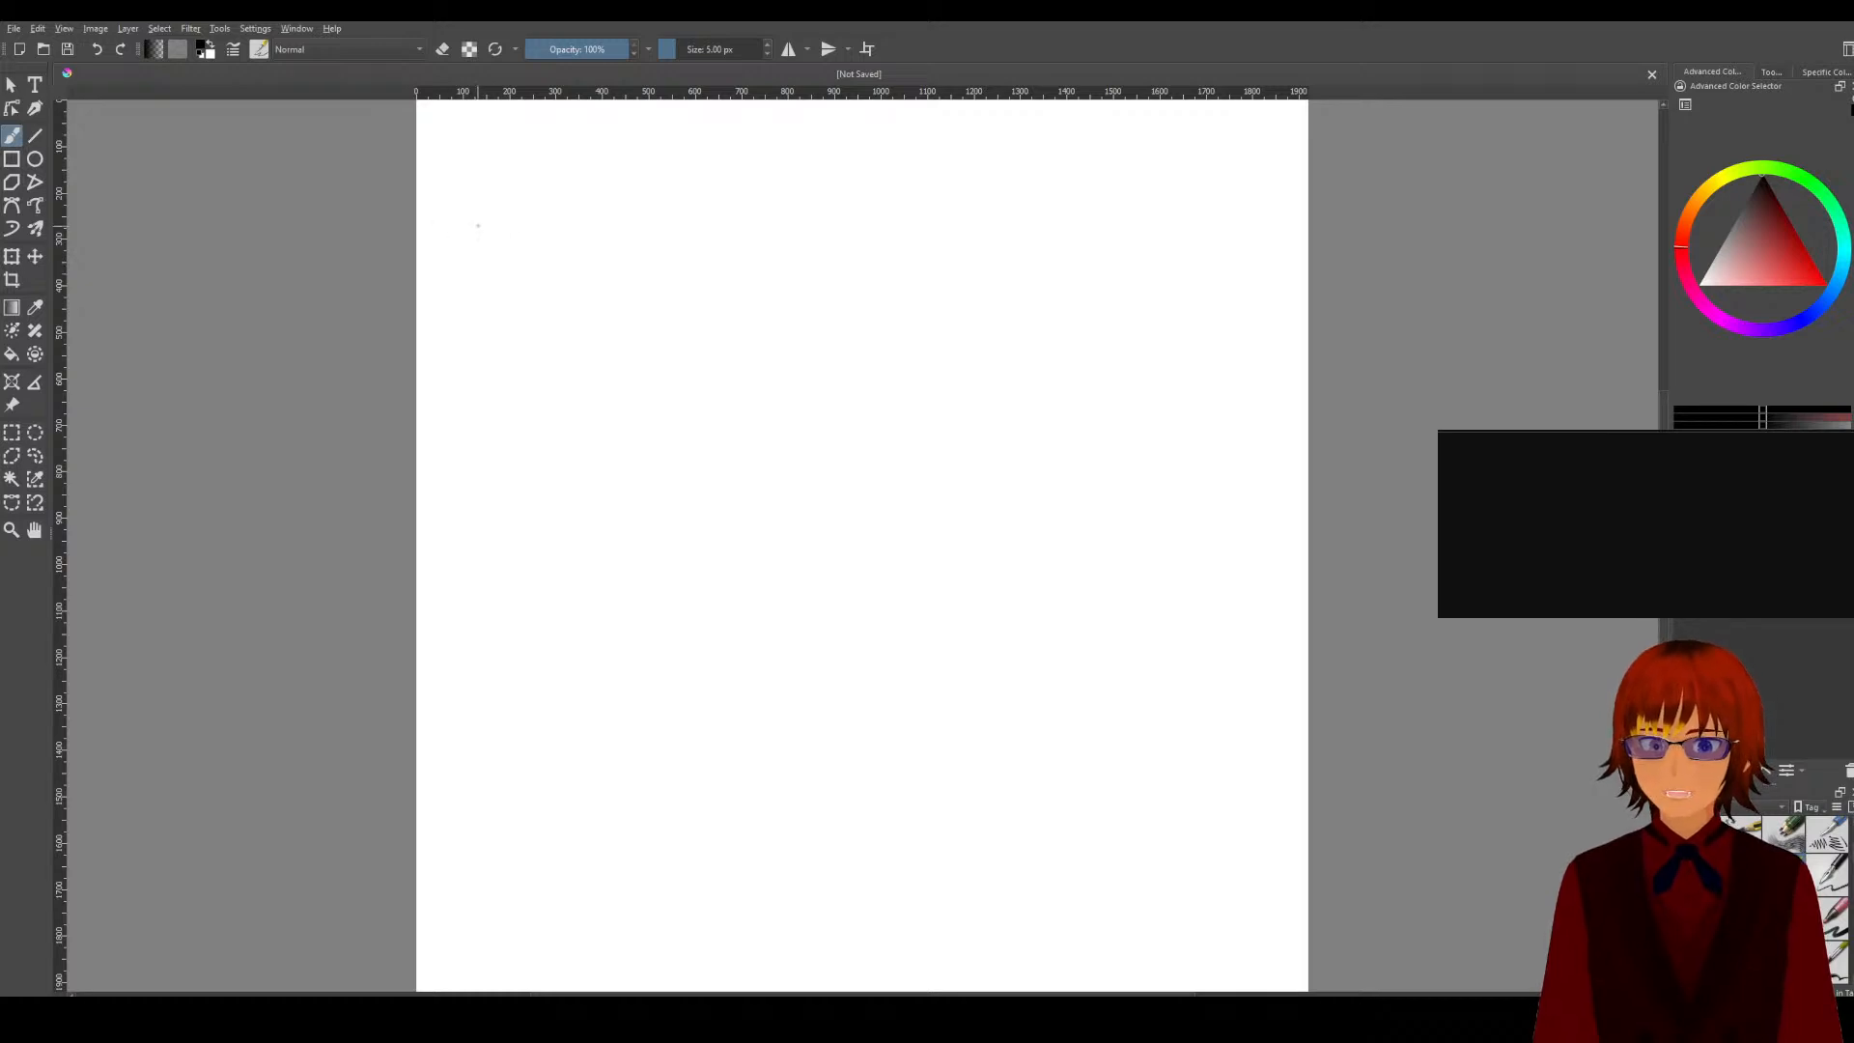
{"action": "mouse_move", "coordinate": [538, 209]}
{"action": "left_mouse_down"}
{"action": "mouse_move", "coordinate": [513, 287]}
{"action": "mouse_move", "coordinate": [587, 296]}
{"action": "mouse_move", "coordinate": [544, 206]}
{"action": "mouse_move", "coordinate": [531, 260]}
{"action": "mouse_move", "coordinate": [579, 261]}
{"action": "left_mouse_up"}
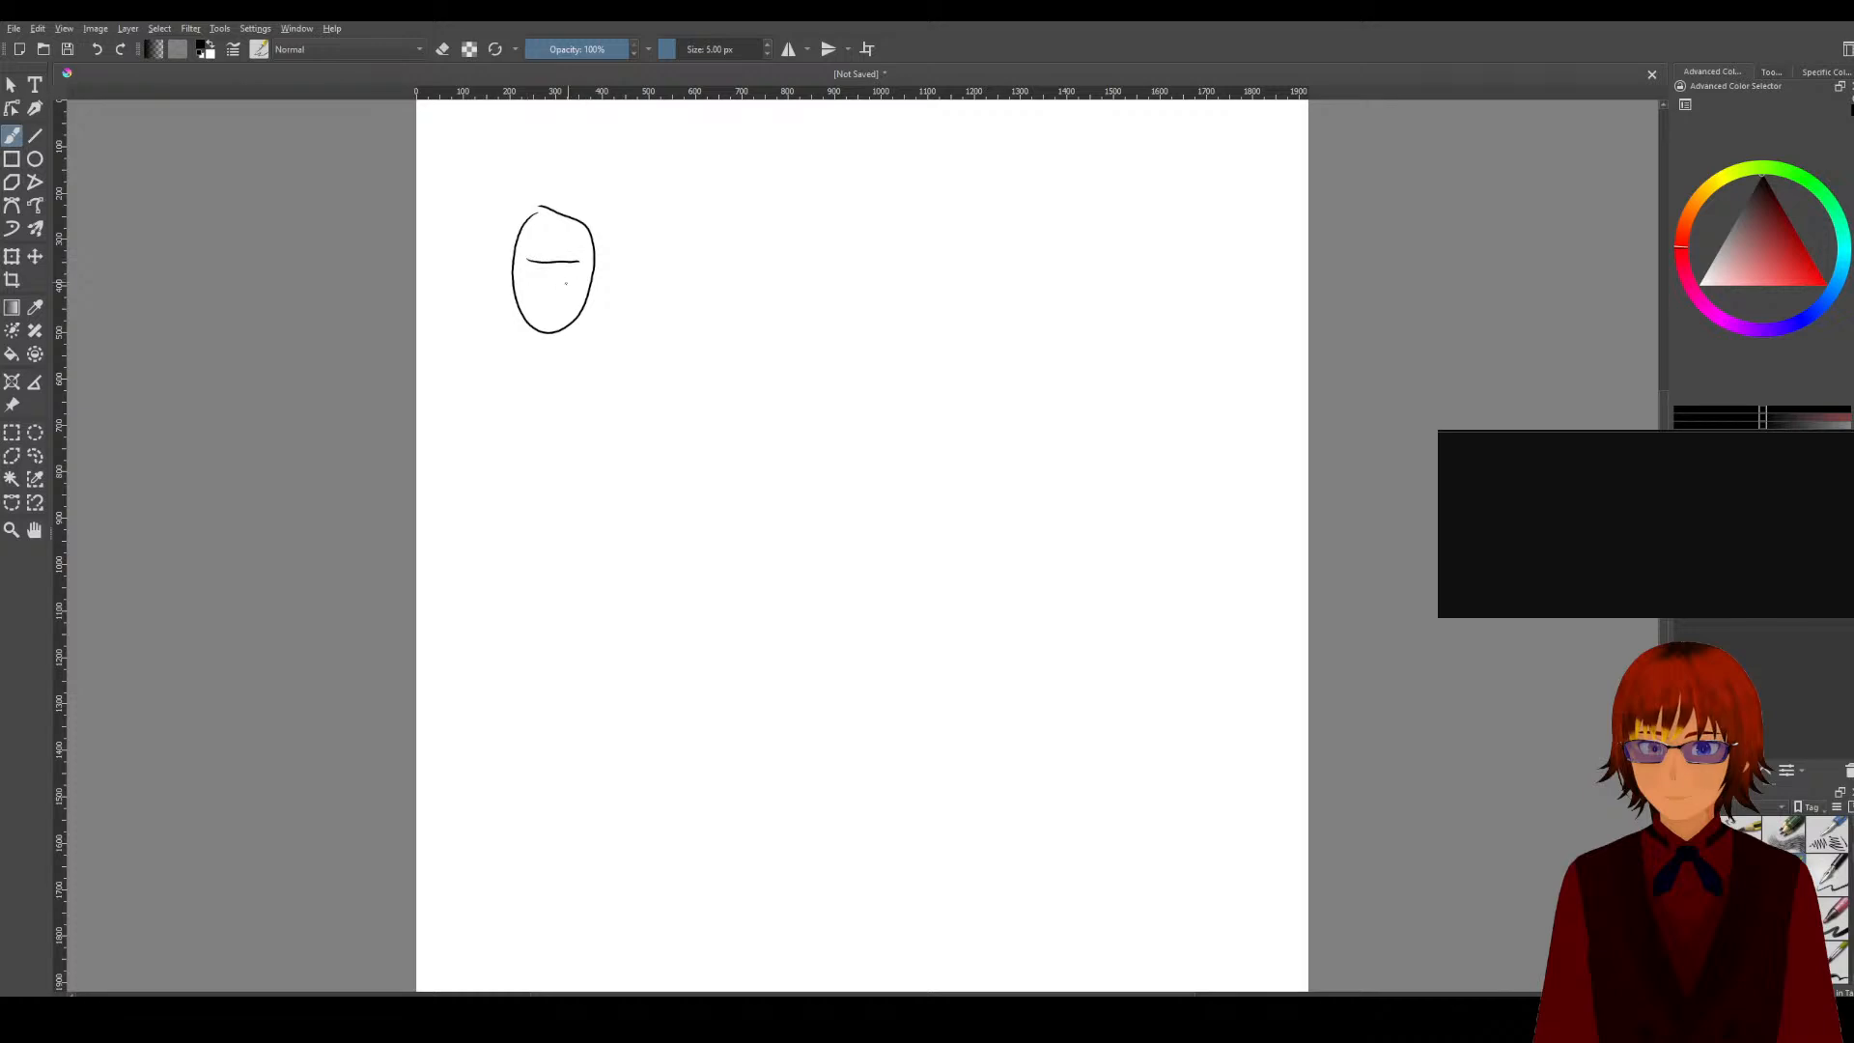
{"action": "key", "text": "ctrl+z"}
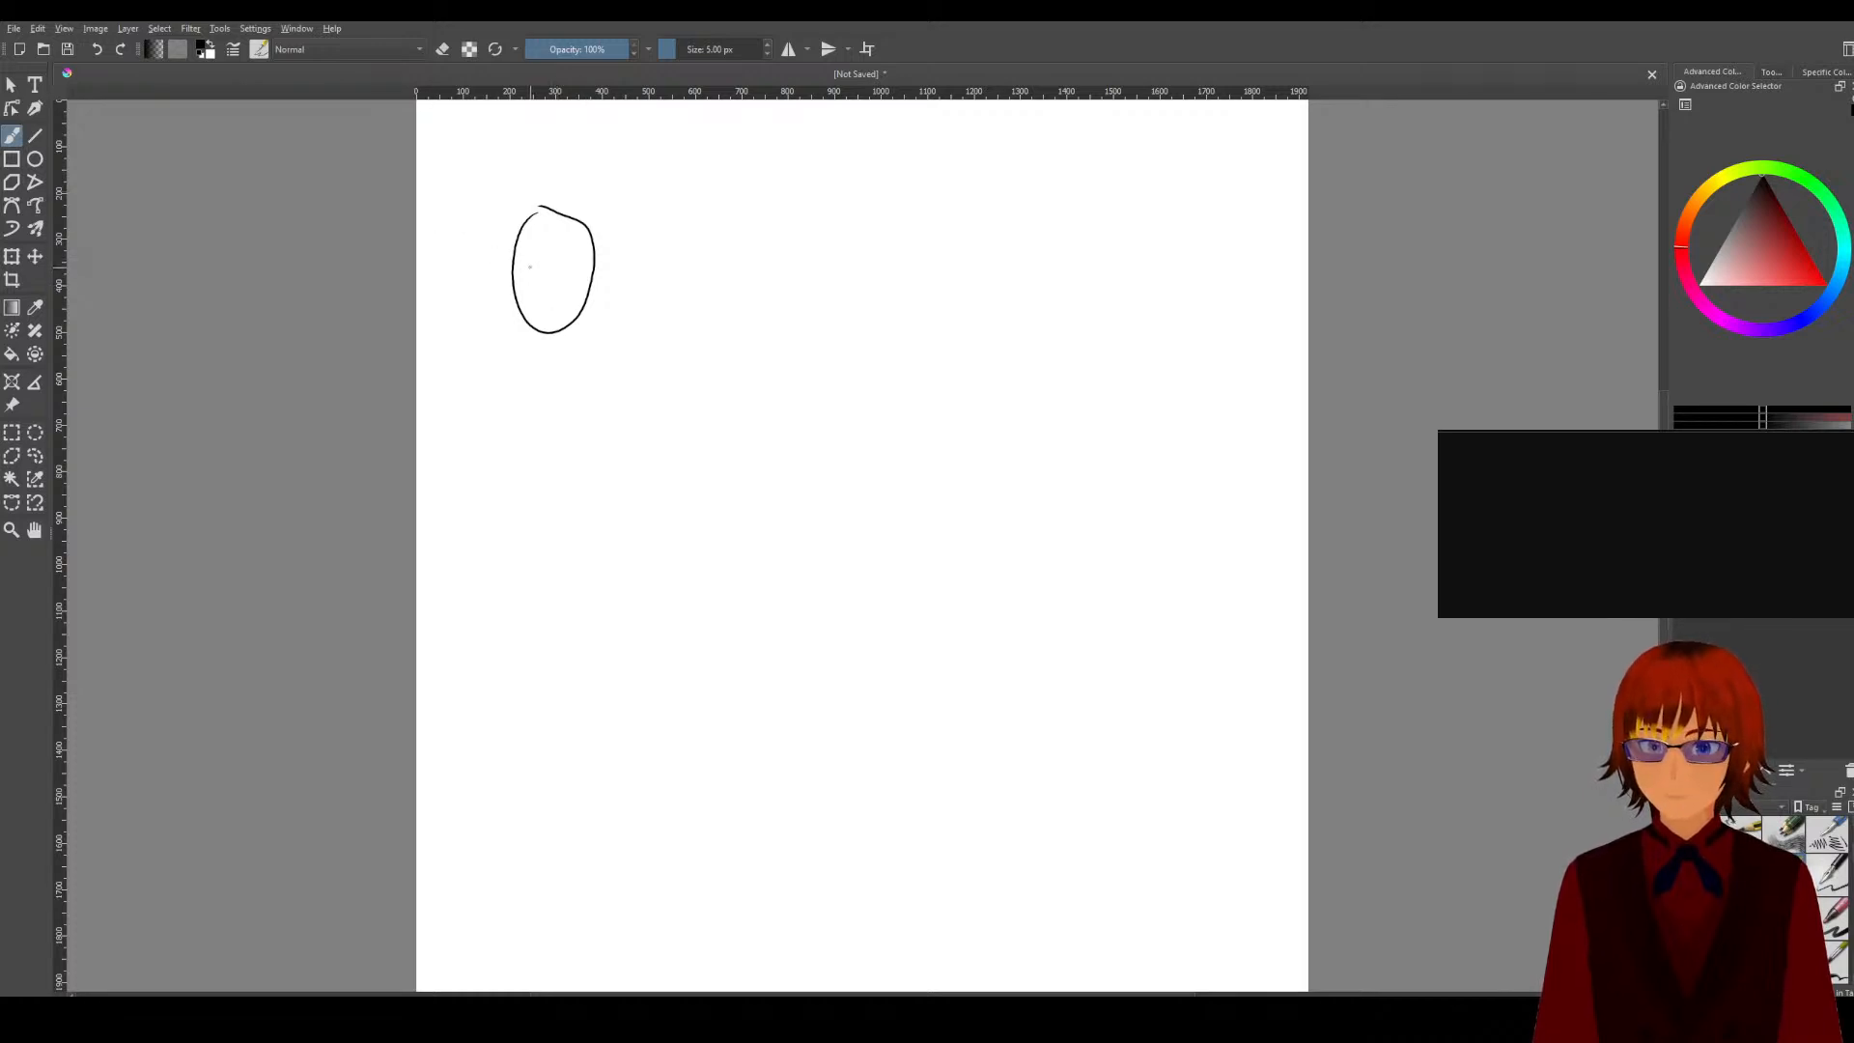
{"action": "mouse_move", "coordinate": [527, 267]}
{"action": "left_mouse_down"}
{"action": "mouse_move", "coordinate": [578, 267]}
{"action": "mouse_move", "coordinate": [551, 316]}
{"action": "left_mouse_up"}
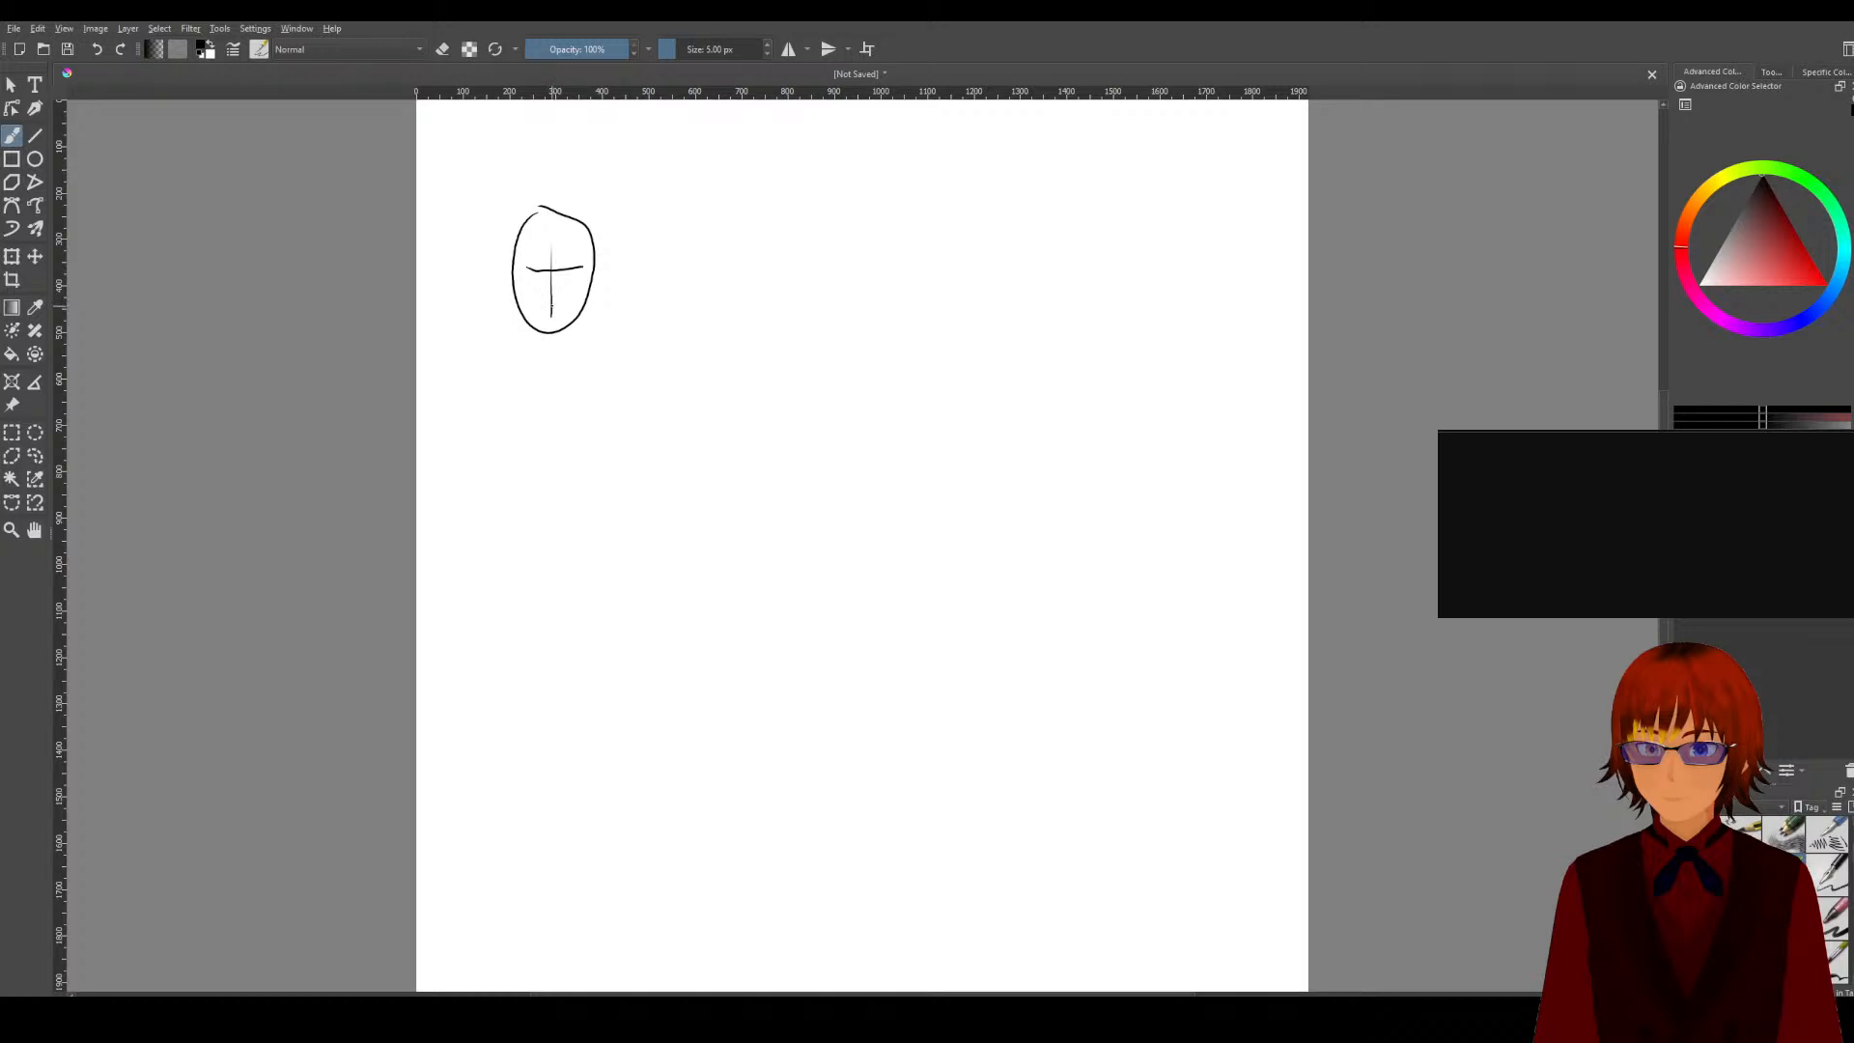
{"action": "key", "text": "ctrl+z"}
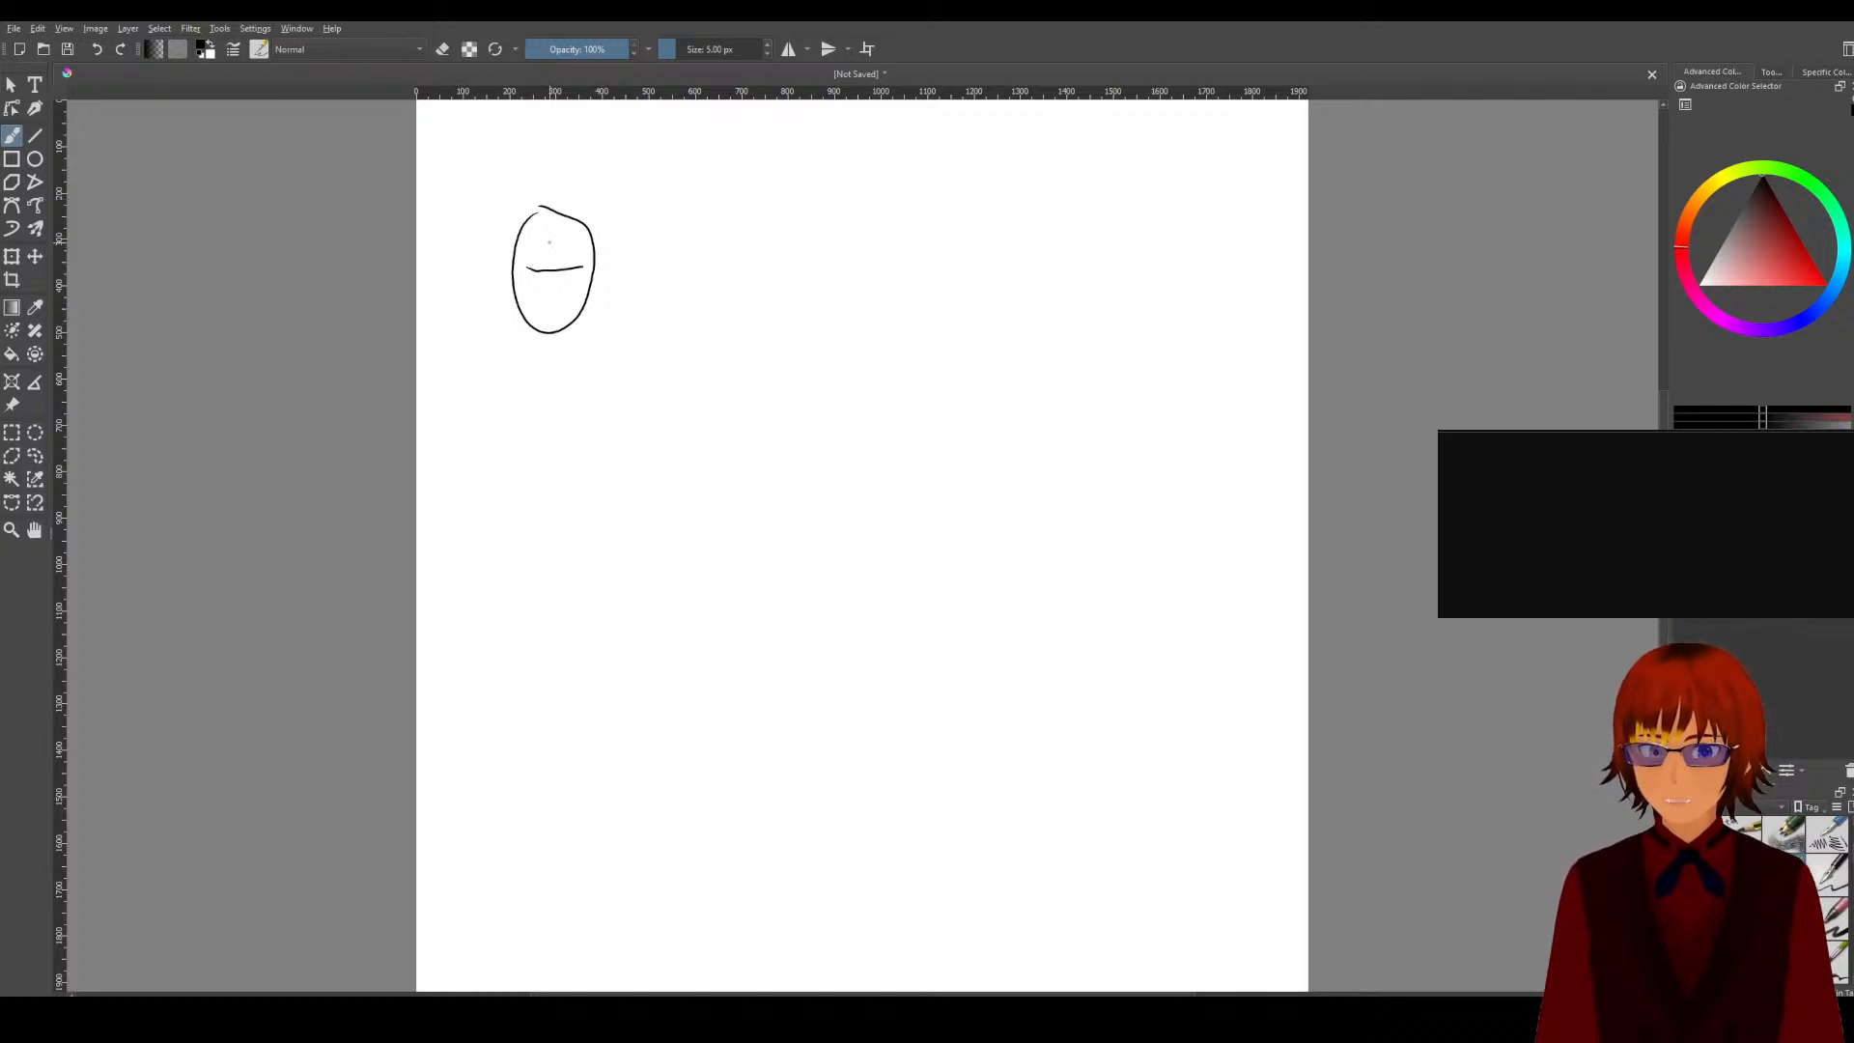
{"action": "left_click_drag", "start_coordinate": [552, 245], "coordinate": [551, 298]}
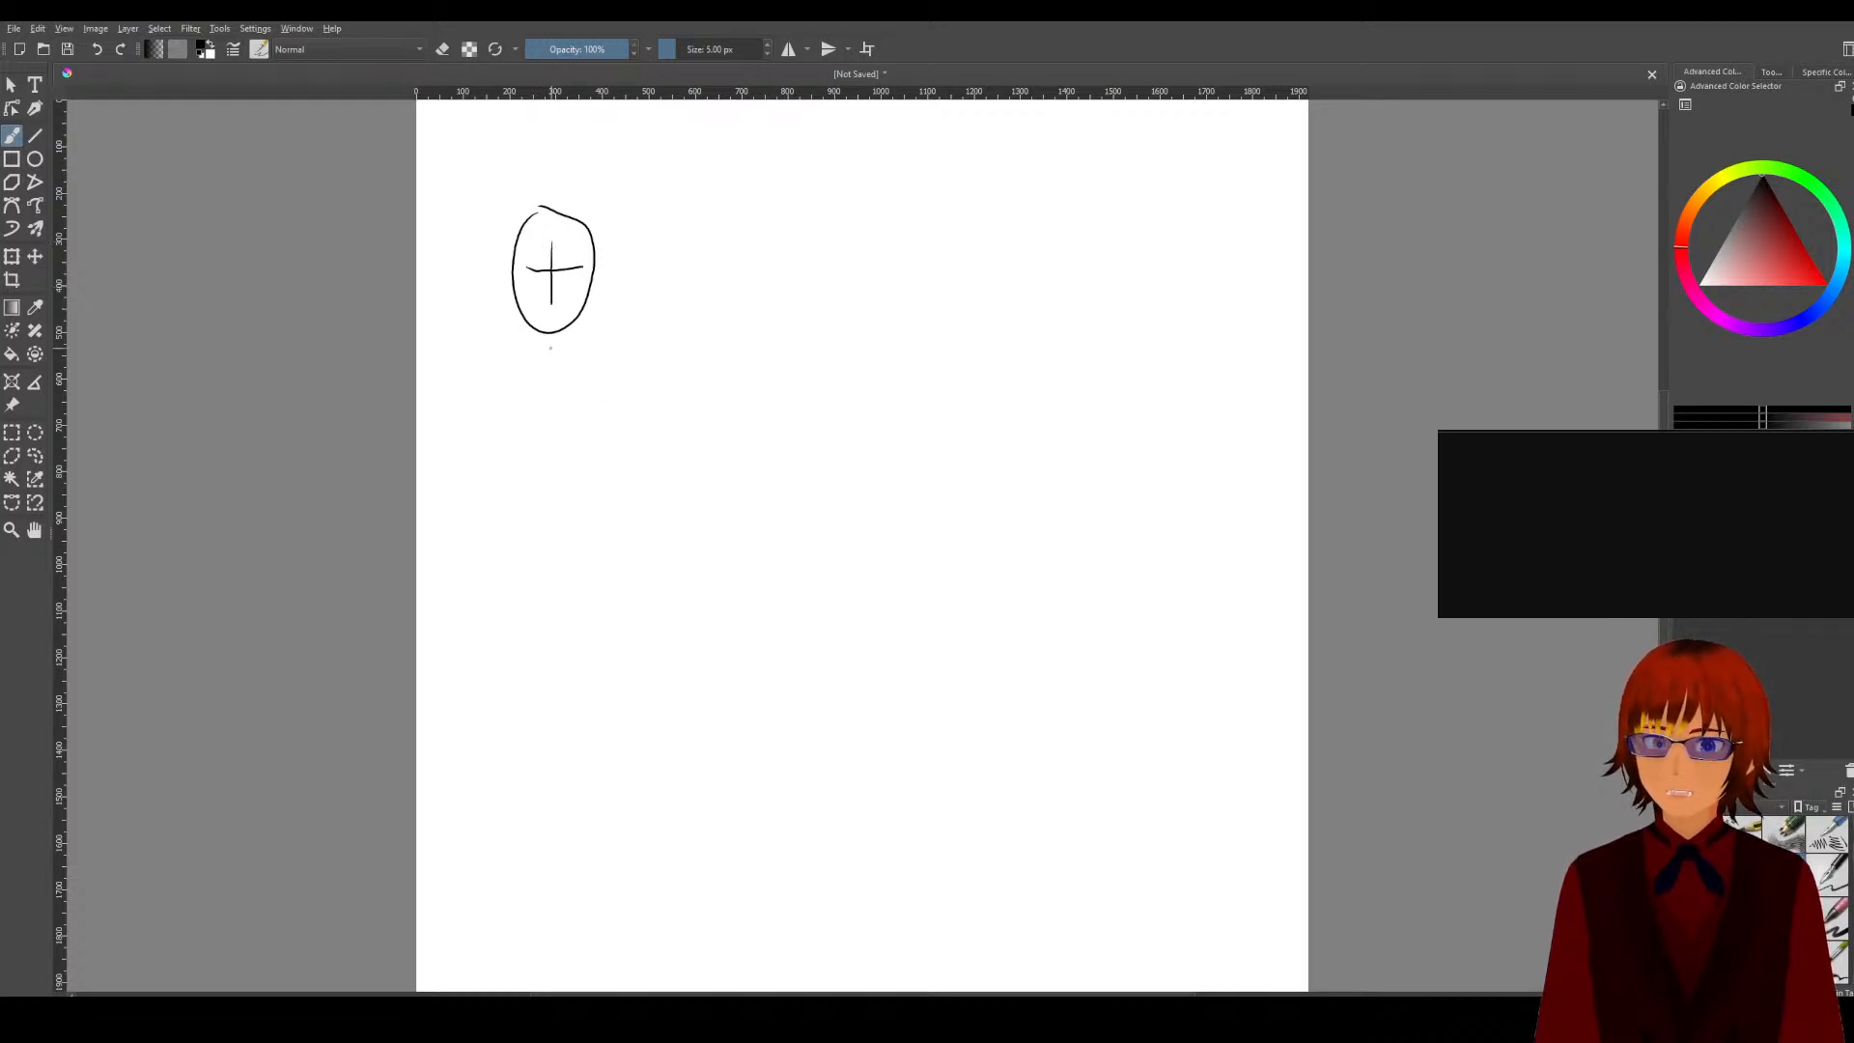
{"action": "mouse_move", "coordinate": [538, 334]}
{"action": "left_mouse_down"}
{"action": "mouse_move", "coordinate": [532, 370]}
{"action": "mouse_move", "coordinate": [567, 374]}
{"action": "left_mouse_up"}
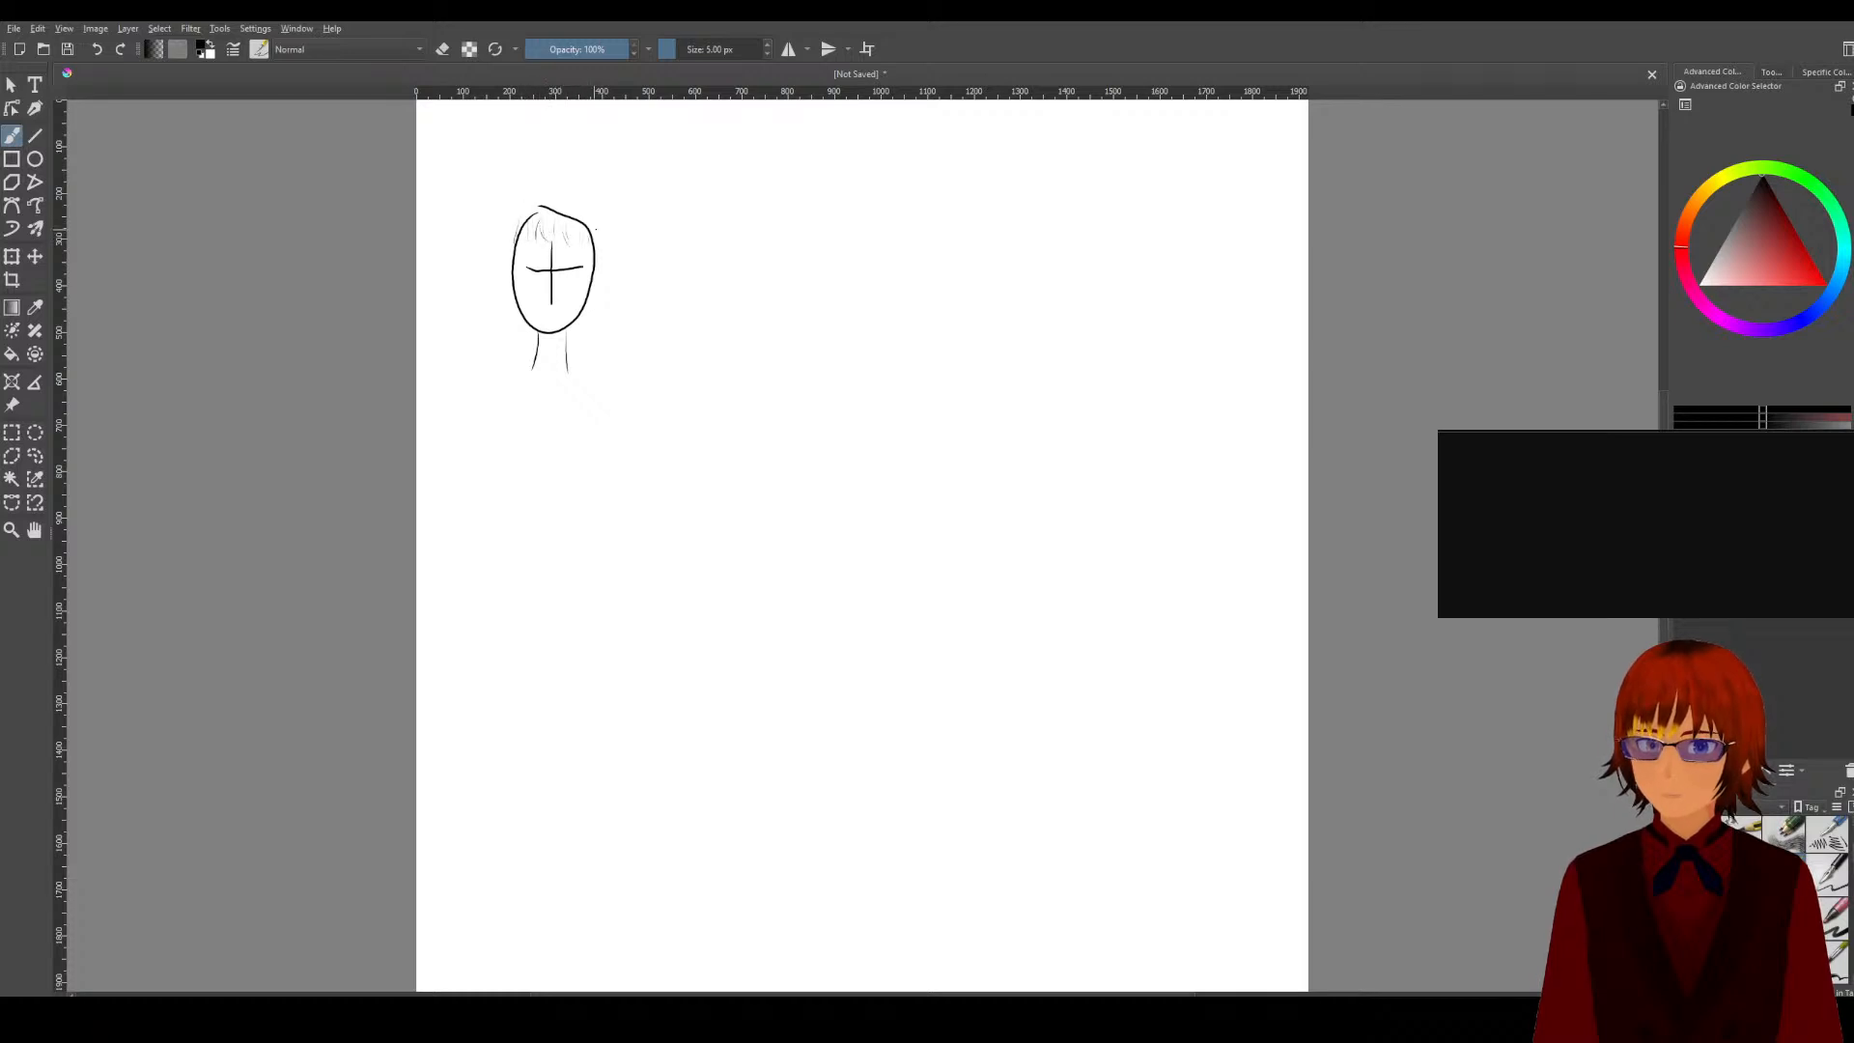
Step: Draw short hair strokes around the crown and a fringe across the forehead of the front-view head
{"action": "mouse_move", "coordinate": [534, 214]}
{"action": "left_mouse_down"}
{"action": "mouse_move", "coordinate": [523, 242]}
{"action": "mouse_move", "coordinate": [537, 234]}
{"action": "left_mouse_up"}
{"action": "mouse_move", "coordinate": [544, 206]}
{"action": "left_mouse_down"}
{"action": "mouse_move", "coordinate": [509, 246]}
{"action": "mouse_move", "coordinate": [590, 245]}
{"action": "left_mouse_up"}
{"action": "mouse_move", "coordinate": [586, 213]}
{"action": "left_mouse_down"}
{"action": "mouse_move", "coordinate": [599, 248]}
{"action": "mouse_move", "coordinate": [586, 231]}
{"action": "left_mouse_up"}
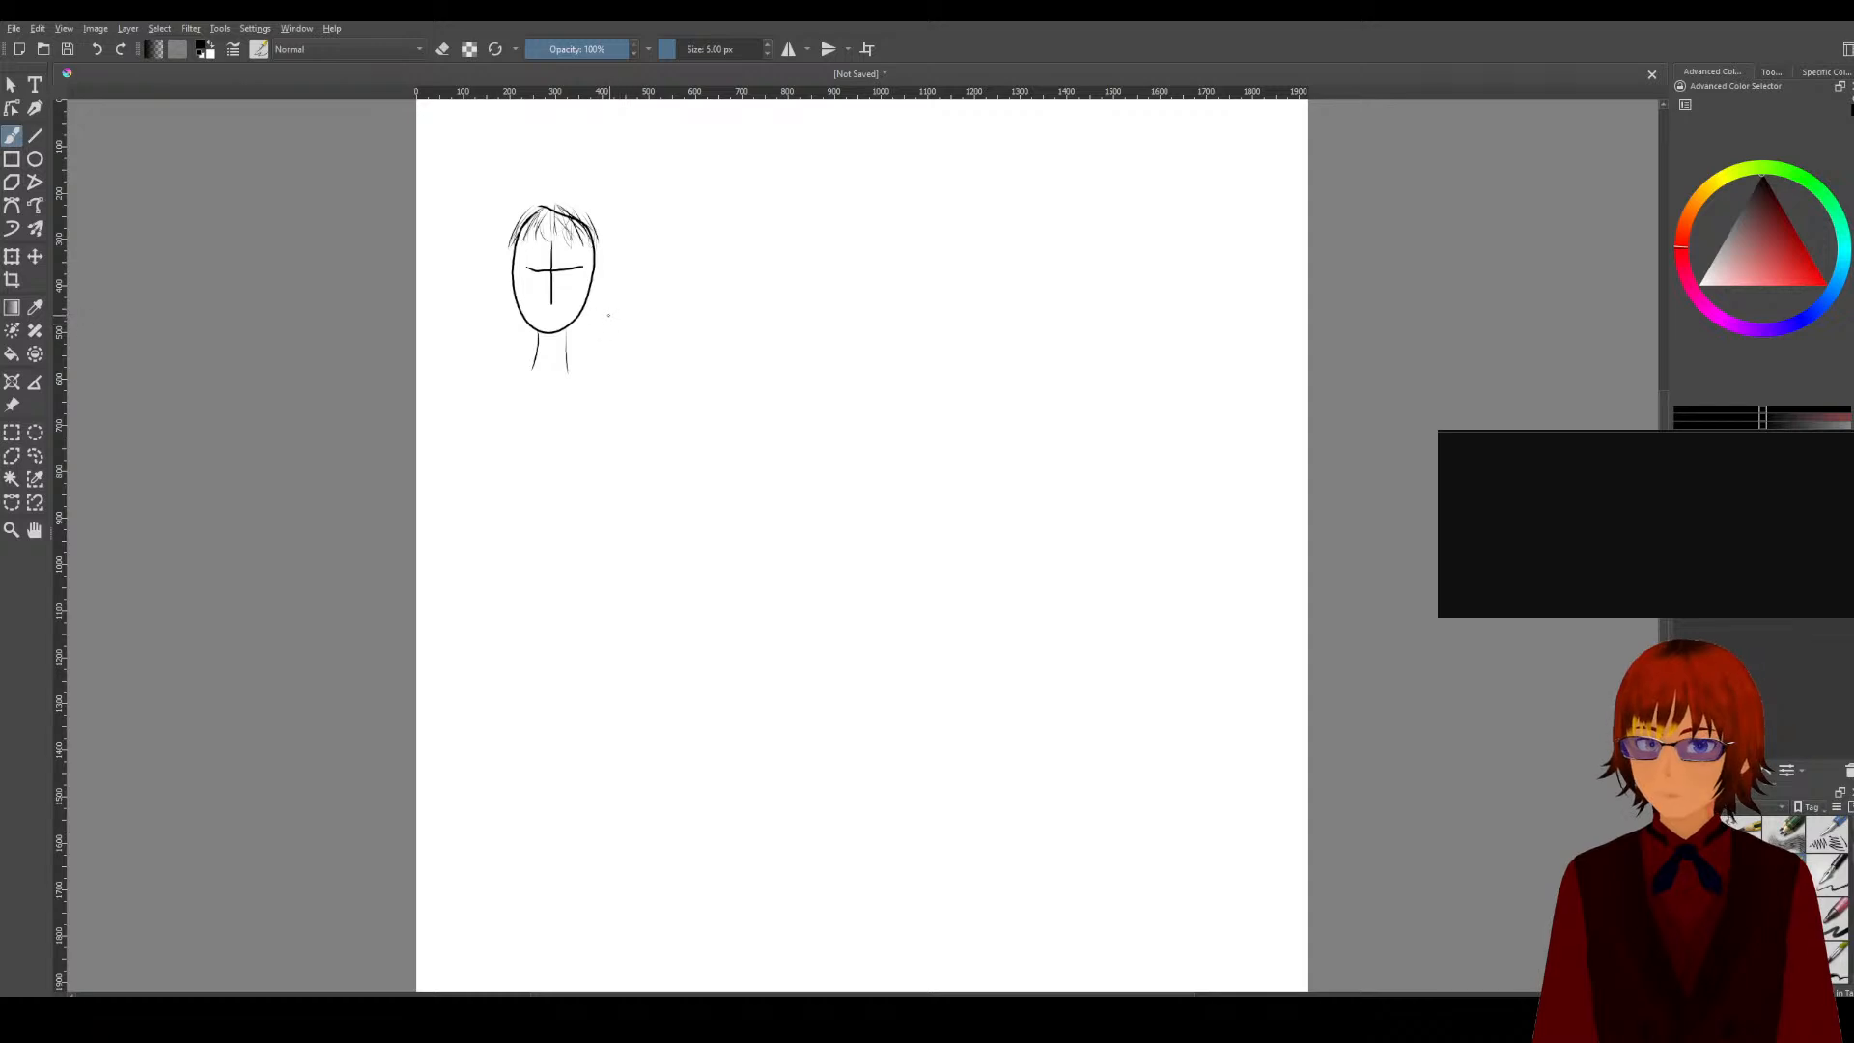
{"action": "left_click_drag", "start_coordinate": [524, 220], "coordinate": [522, 257]}
{"action": "left_click_drag", "start_coordinate": [535, 232], "coordinate": [528, 259]}
{"action": "mouse_move", "coordinate": [547, 223]}
{"action": "left_mouse_down"}
{"action": "mouse_move", "coordinate": [537, 251]}
{"action": "mouse_move", "coordinate": [583, 255]}
{"action": "left_mouse_up"}
{"action": "mouse_move", "coordinate": [579, 223]}
{"action": "left_mouse_down"}
{"action": "mouse_move", "coordinate": [585, 255]}
{"action": "mouse_move", "coordinate": [532, 255]}
{"action": "left_mouse_up"}
{"action": "left_click_drag", "start_coordinate": [538, 231], "coordinate": [527, 261]}
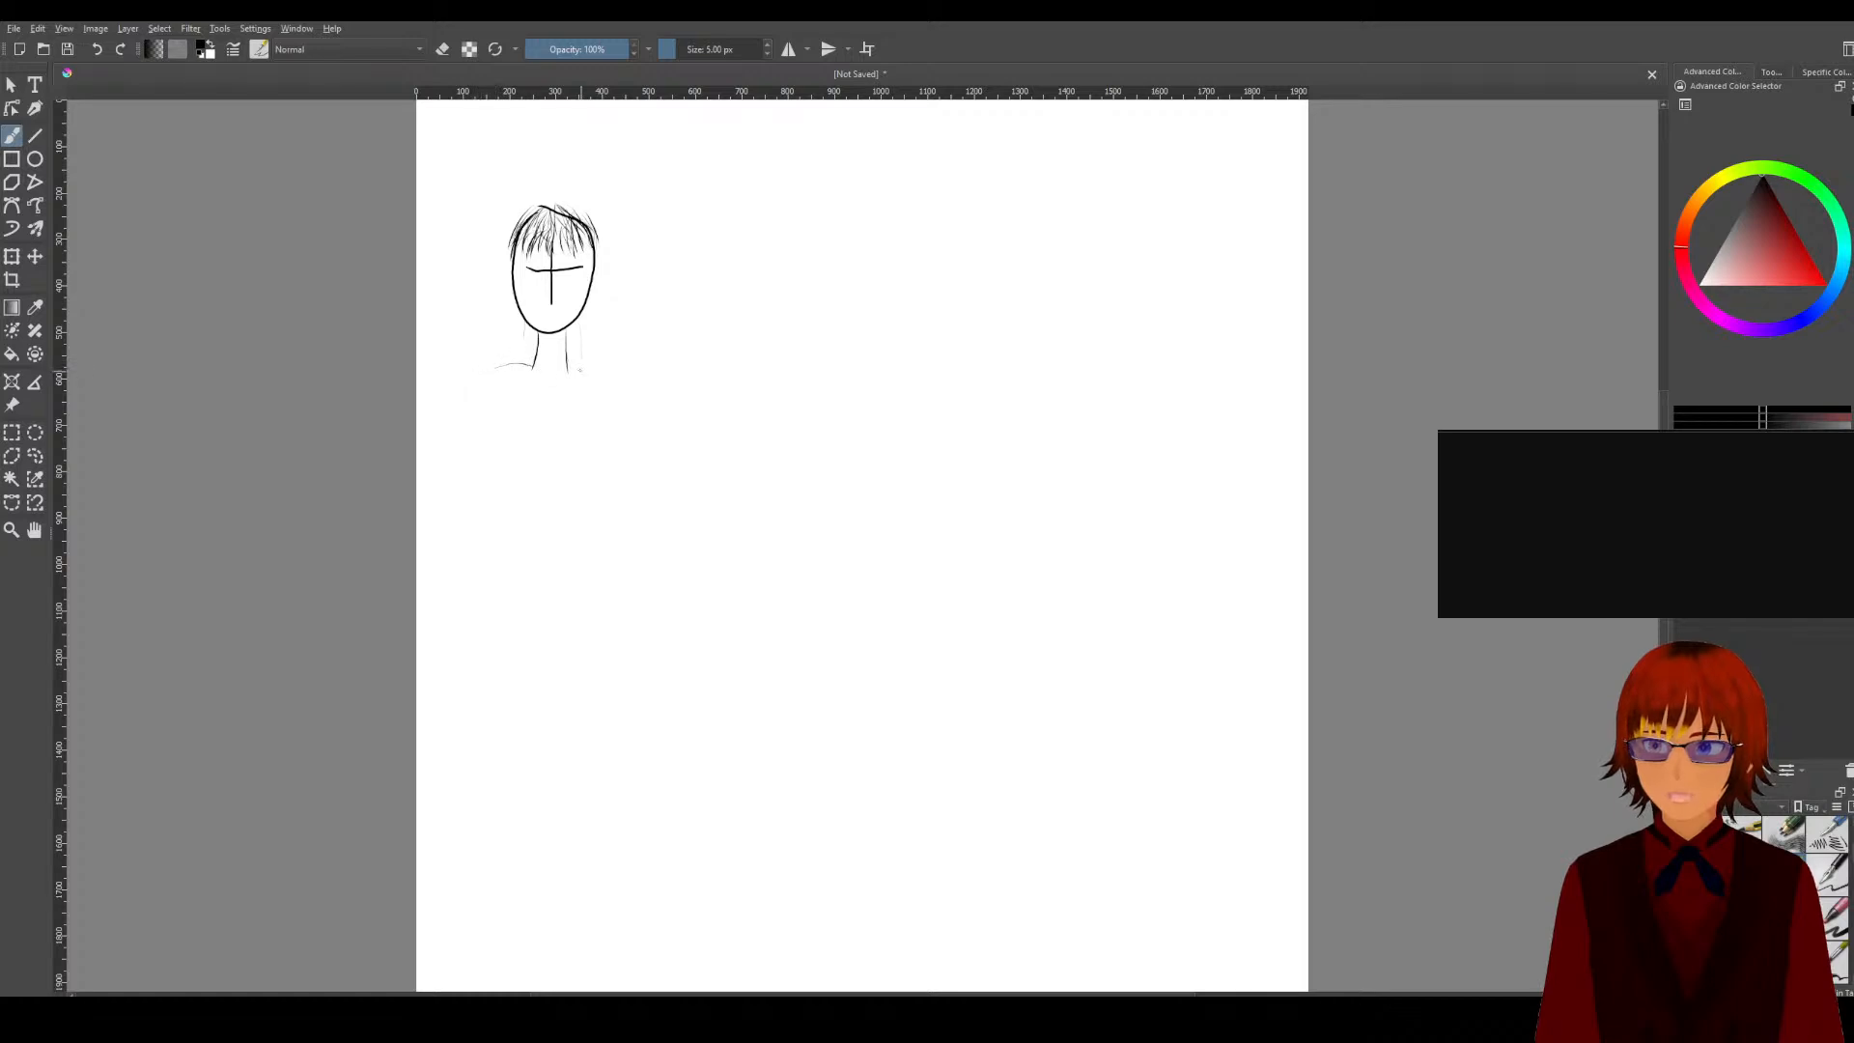
Step: Sketch both shoulders outward from the front-view neck and the beginnings of the upper arms
{"action": "left_click_drag", "start_coordinate": [578, 369], "coordinate": [608, 373]}
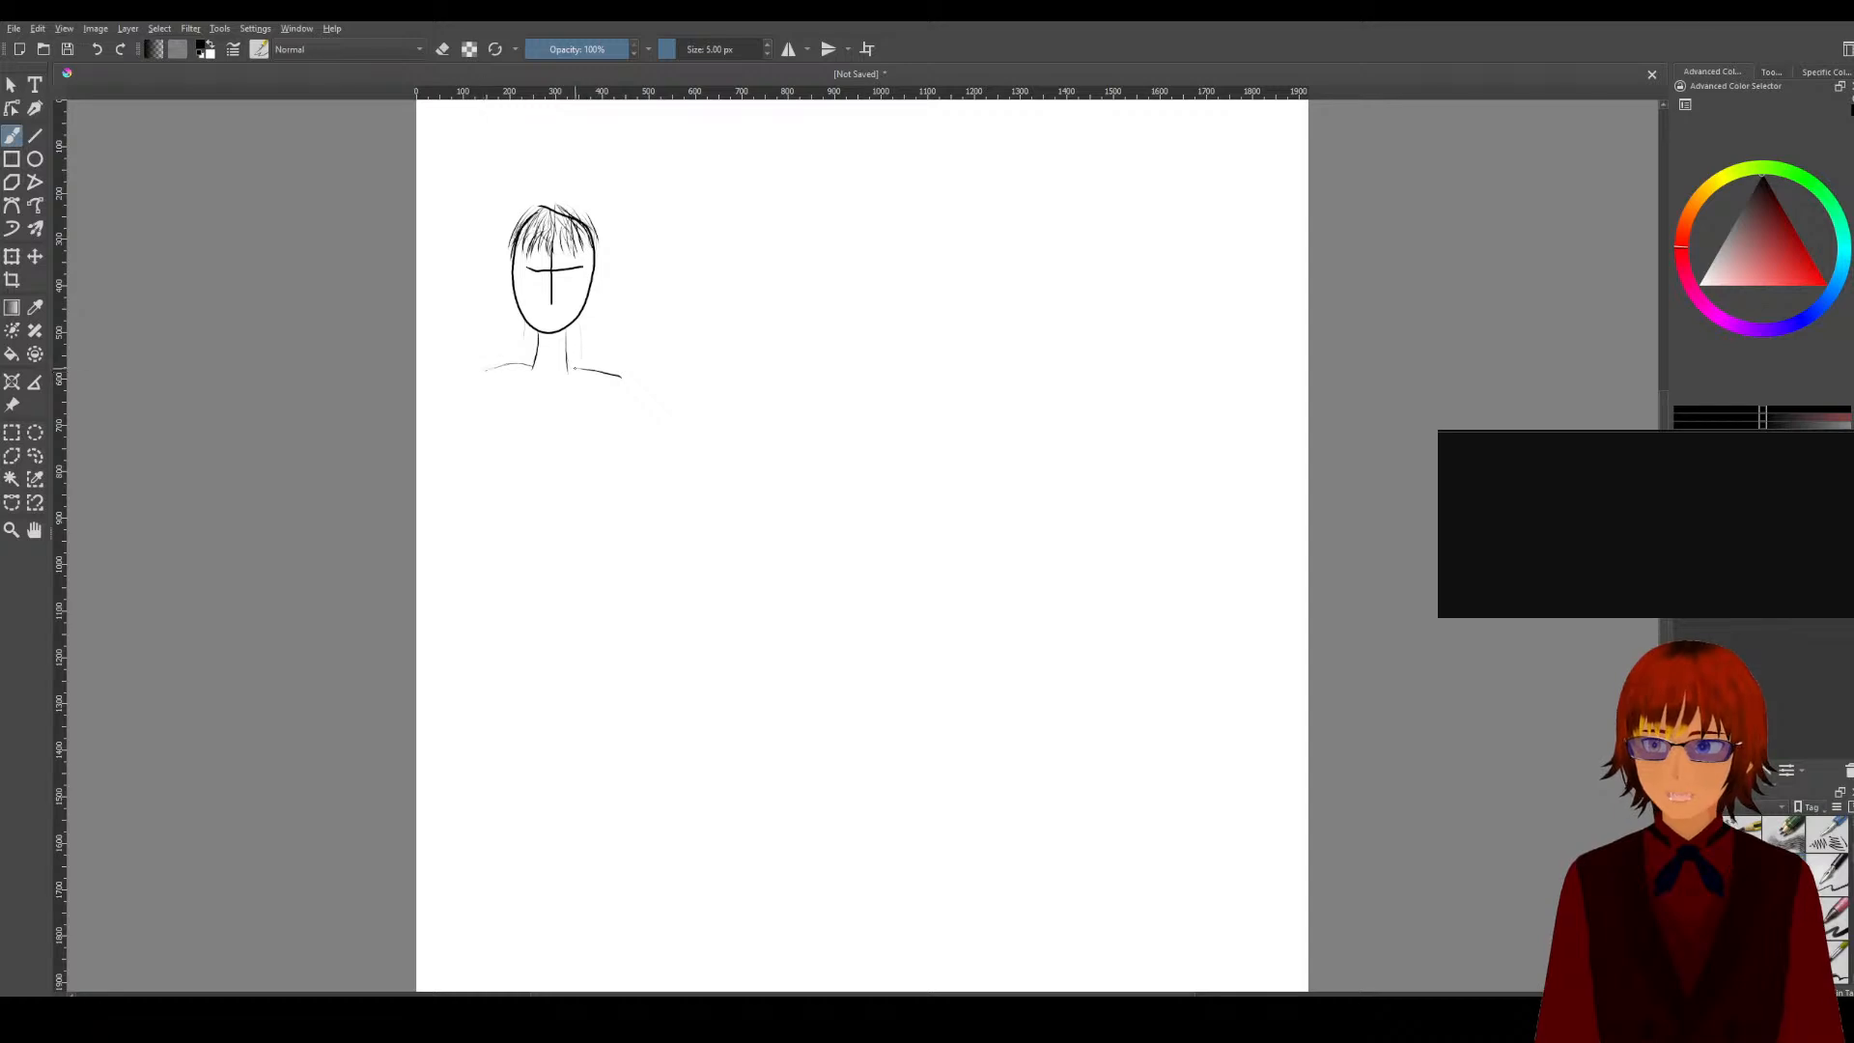
{"action": "left_click_drag", "start_coordinate": [574, 368], "coordinate": [623, 377]}
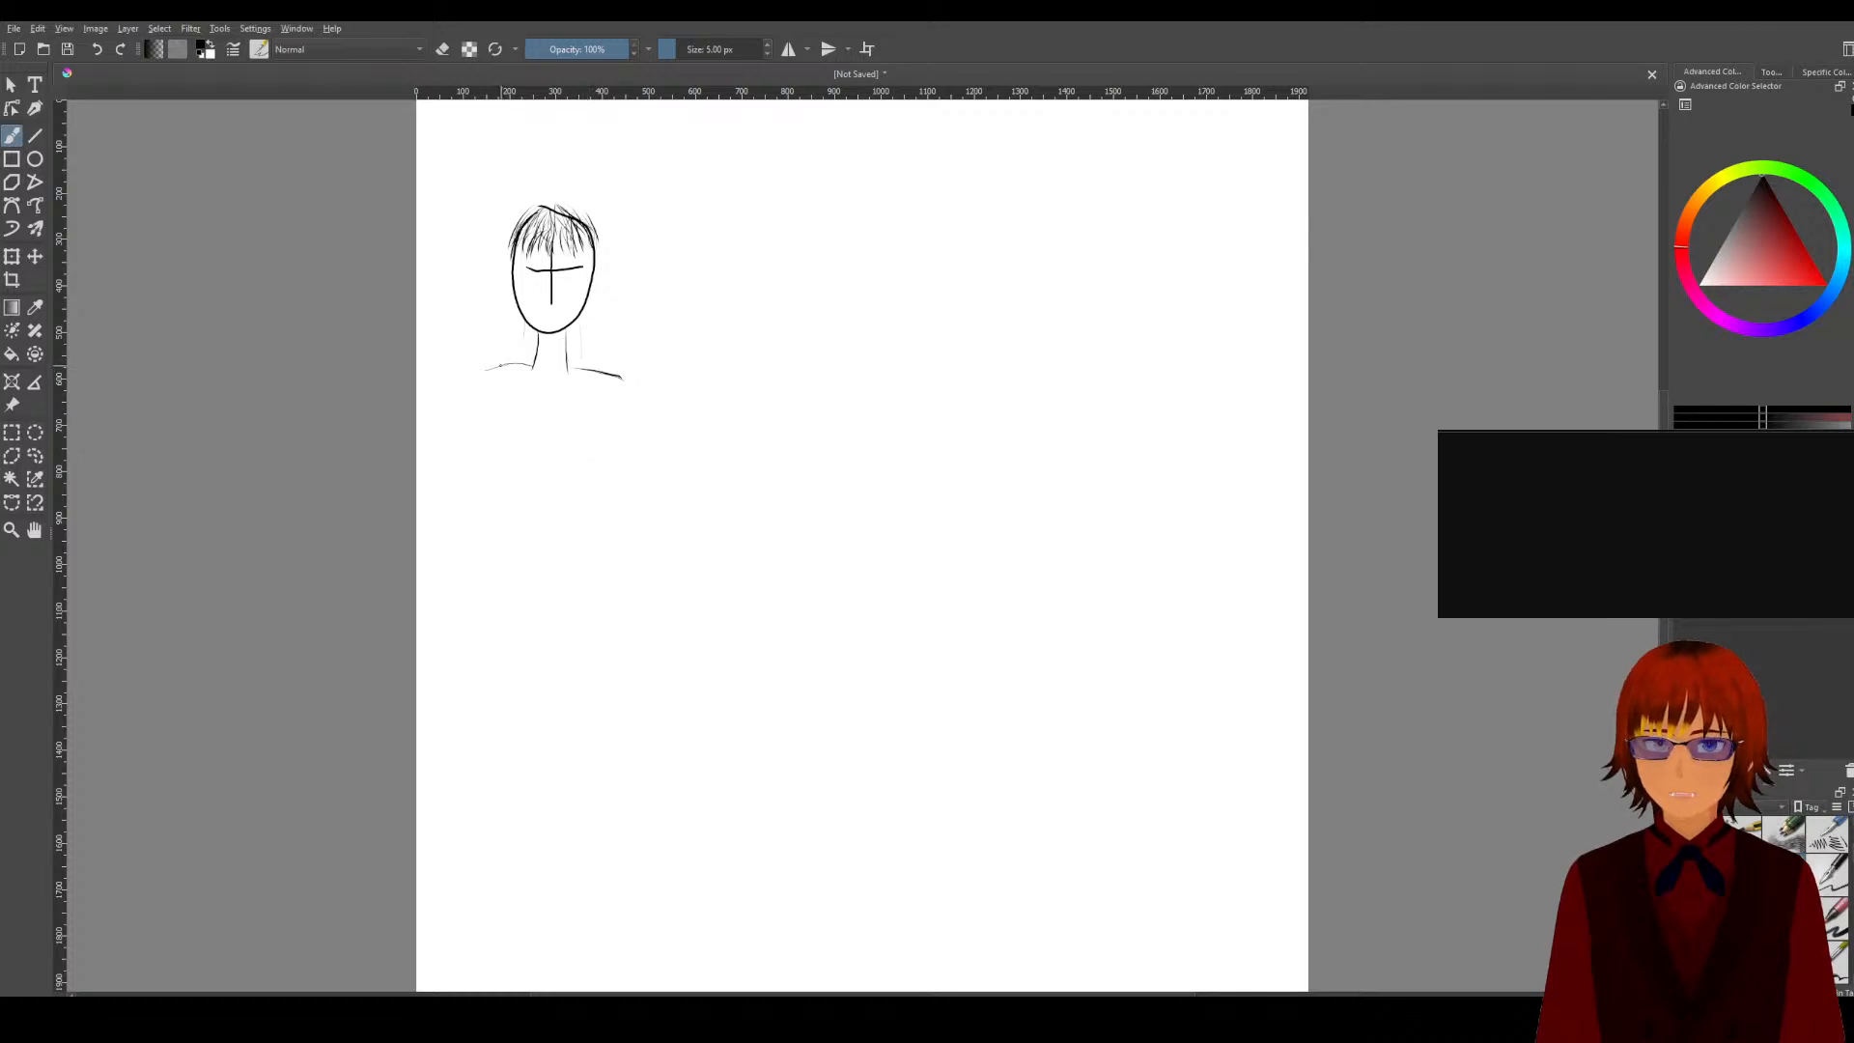
{"action": "left_click_drag", "start_coordinate": [500, 370], "coordinate": [496, 407]}
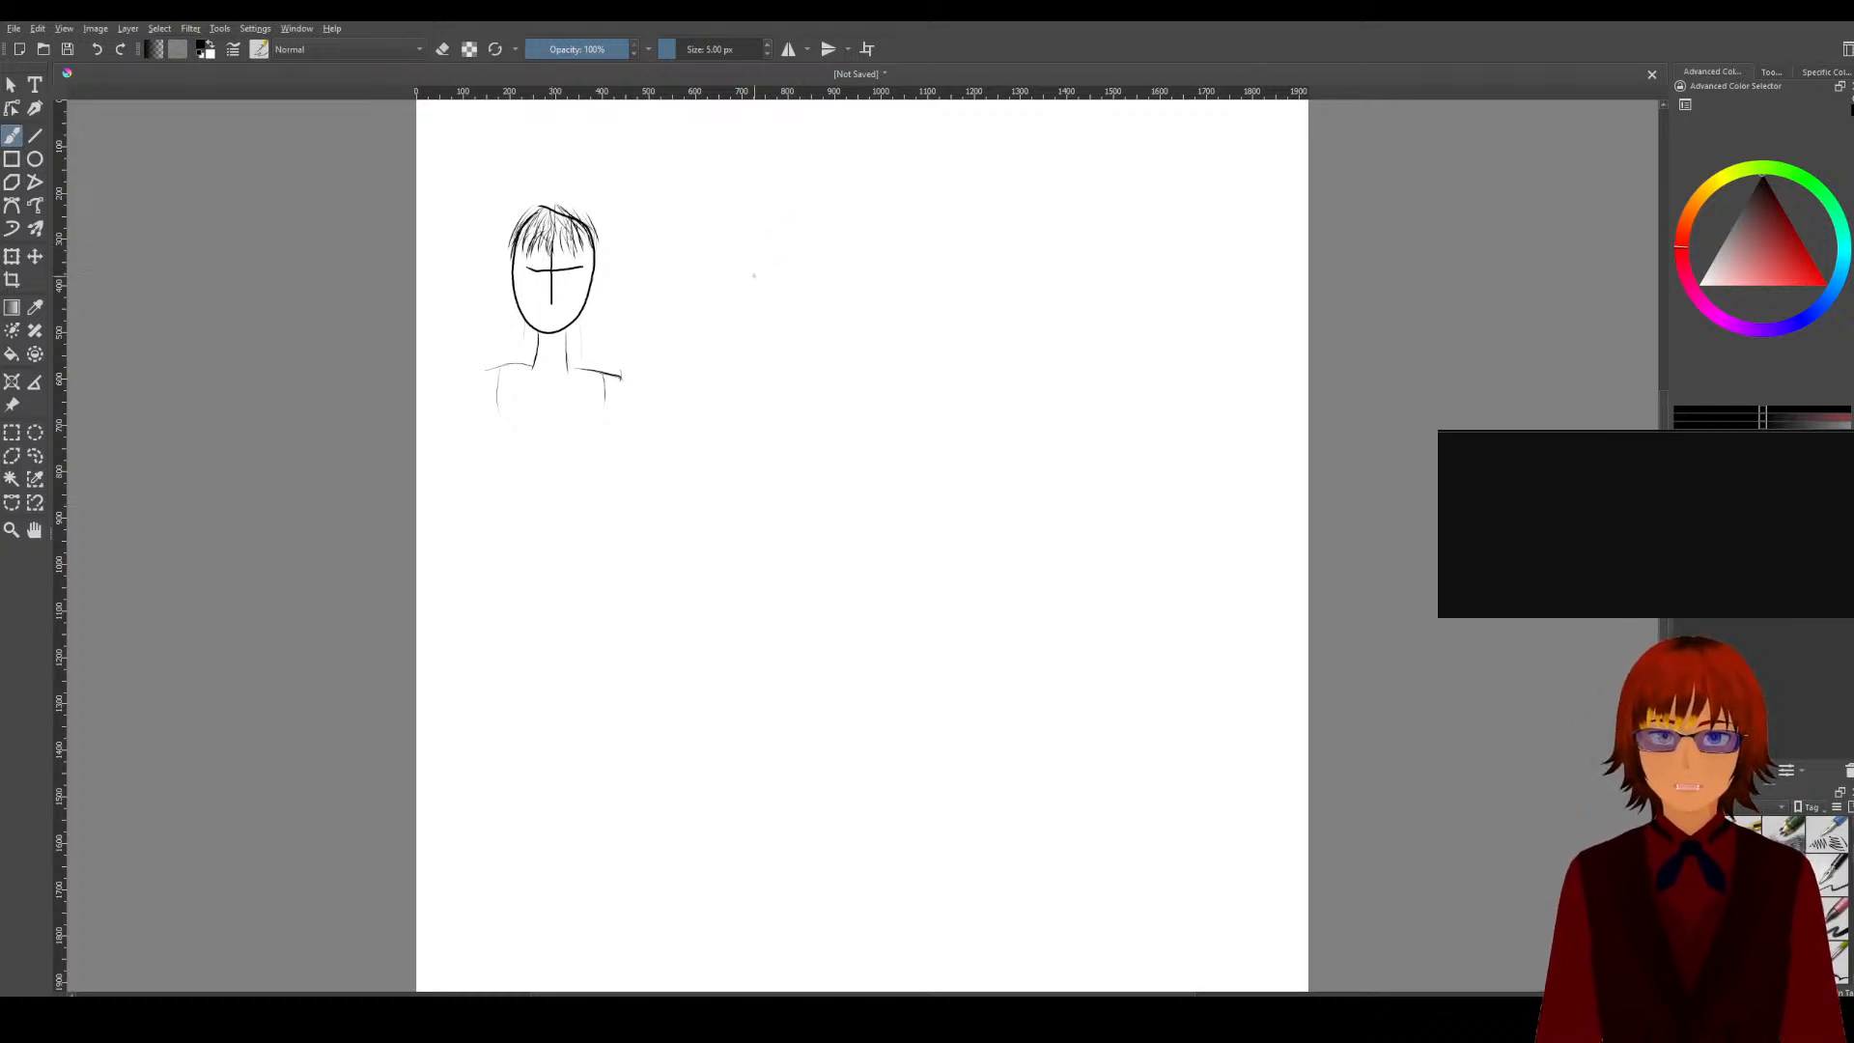
Step: Handwrite the label "Front" above the front-view head
{"action": "mouse_move", "coordinate": [496, 157]}
{"action": "left_mouse_down"}
{"action": "mouse_move", "coordinate": [473, 193]}
{"action": "mouse_move", "coordinate": [514, 155]}
{"action": "mouse_move", "coordinate": [546, 180]}
{"action": "left_mouse_up"}
{"action": "left_click_drag", "start_coordinate": [559, 193], "coordinate": [608, 196]}
{"action": "left_click_drag", "start_coordinate": [596, 179], "coordinate": [615, 177]}
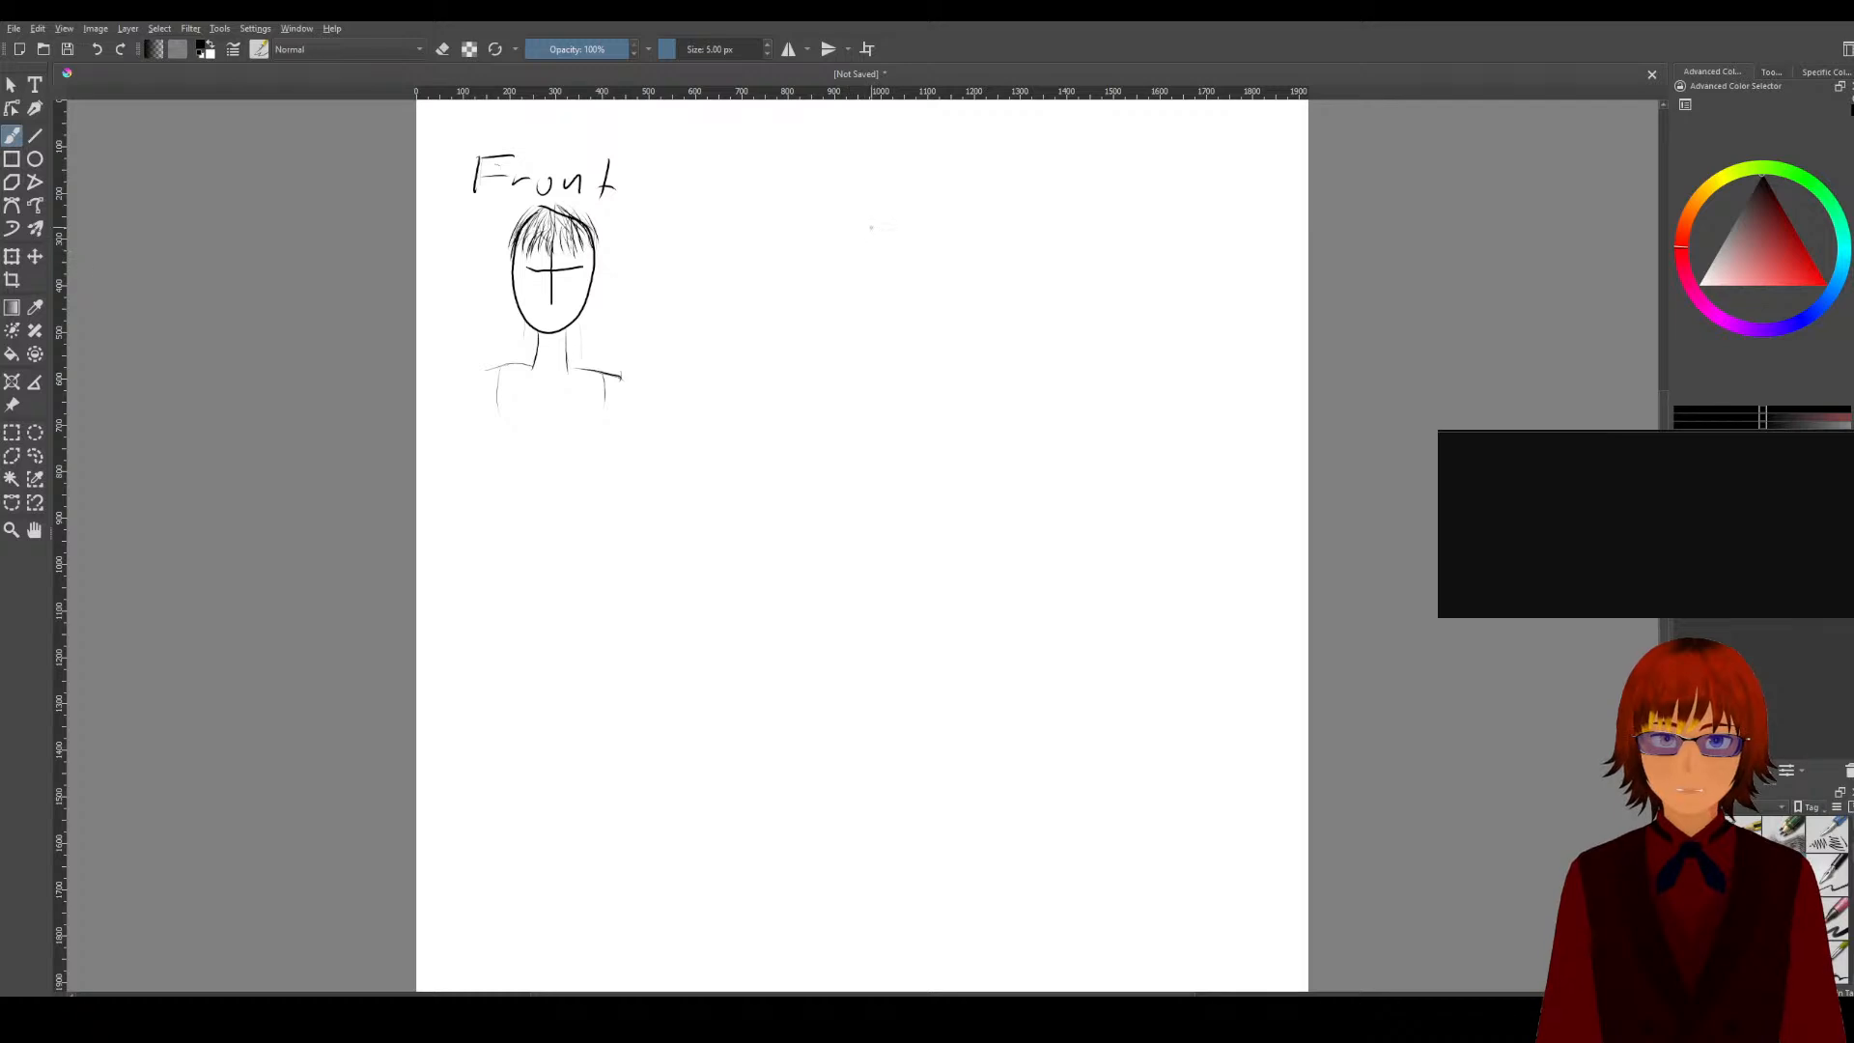
Step: Sketch a side-view figure to the right of the front view, with a round head, facial marks, fringe, neck and rounded shoulder and arm
{"action": "mouse_move", "coordinate": [871, 228]}
{"action": "left_mouse_down"}
{"action": "mouse_move", "coordinate": [916, 266]}
{"action": "mouse_move", "coordinate": [886, 230]}
{"action": "left_mouse_up"}
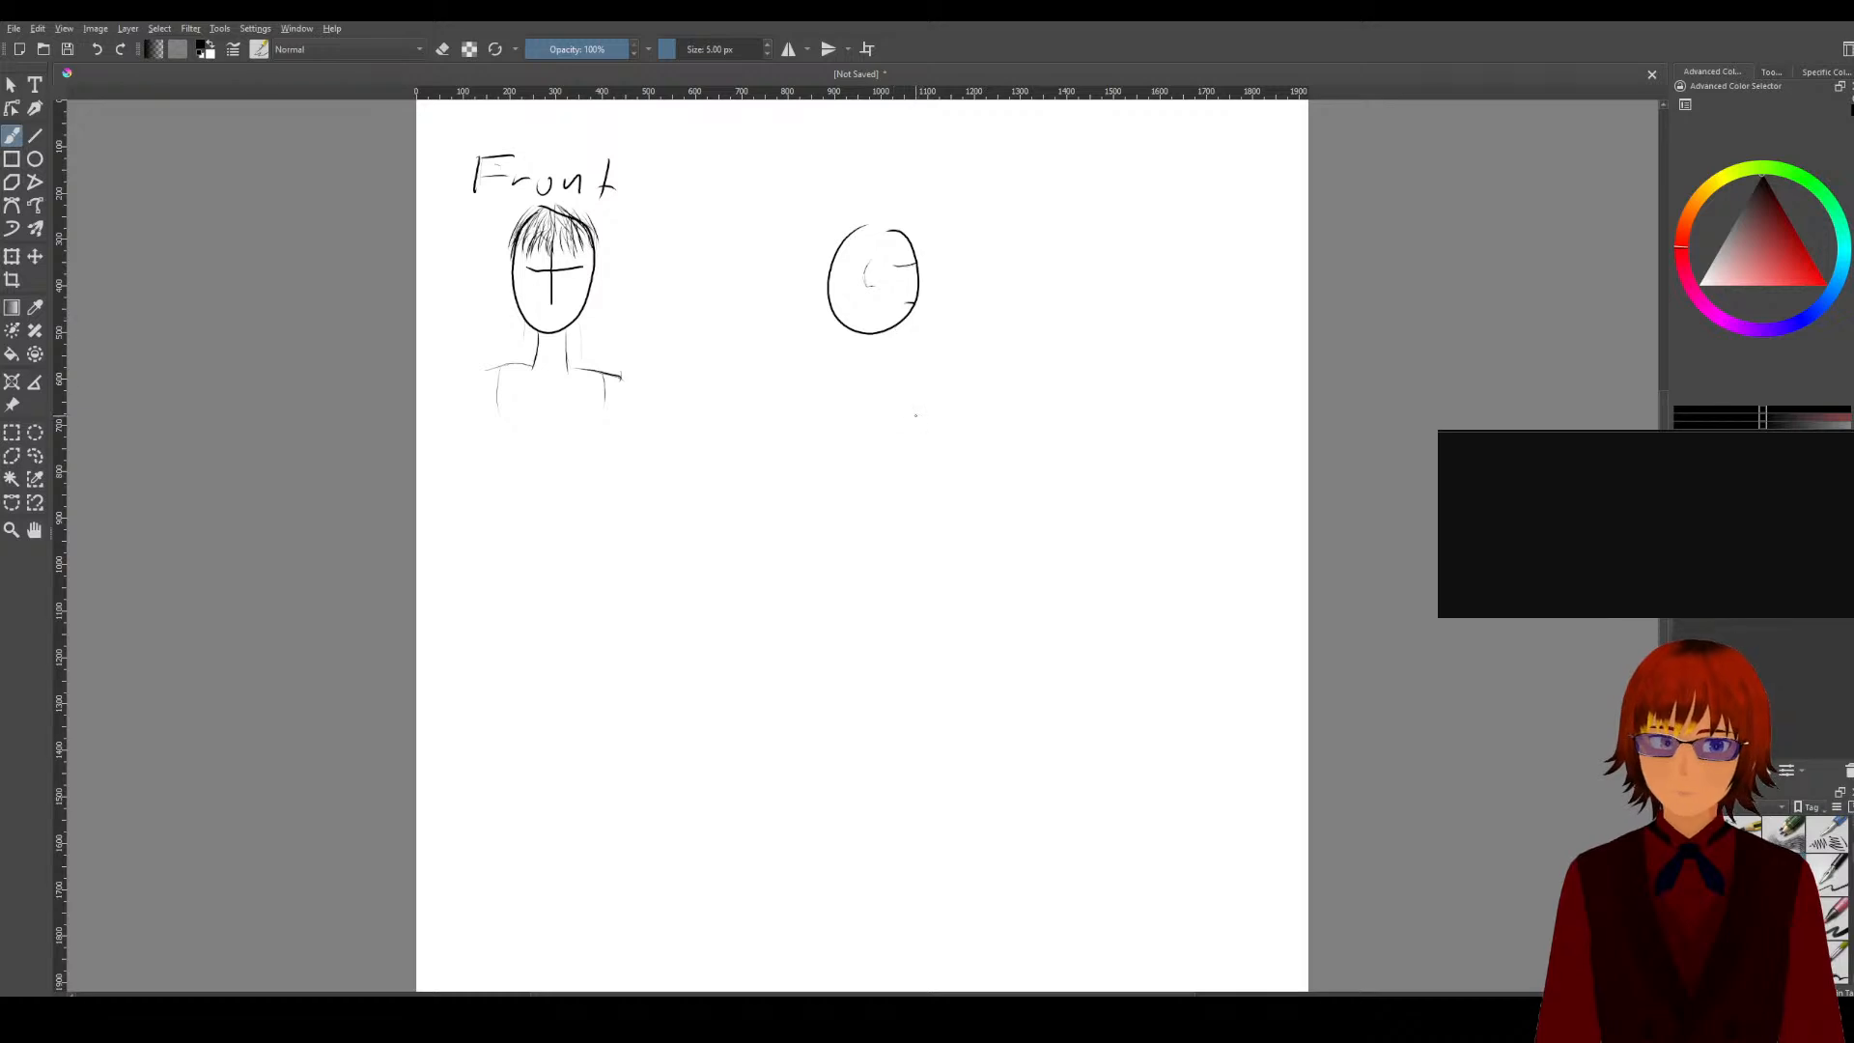
{"action": "mouse_move", "coordinate": [833, 245]}
{"action": "left_mouse_down"}
{"action": "mouse_move", "coordinate": [824, 288]}
{"action": "mouse_move", "coordinate": [907, 267]}
{"action": "mouse_move", "coordinate": [899, 253]}
{"action": "mouse_move", "coordinate": [916, 269]}
{"action": "mouse_move", "coordinate": [838, 260]}
{"action": "left_mouse_up"}
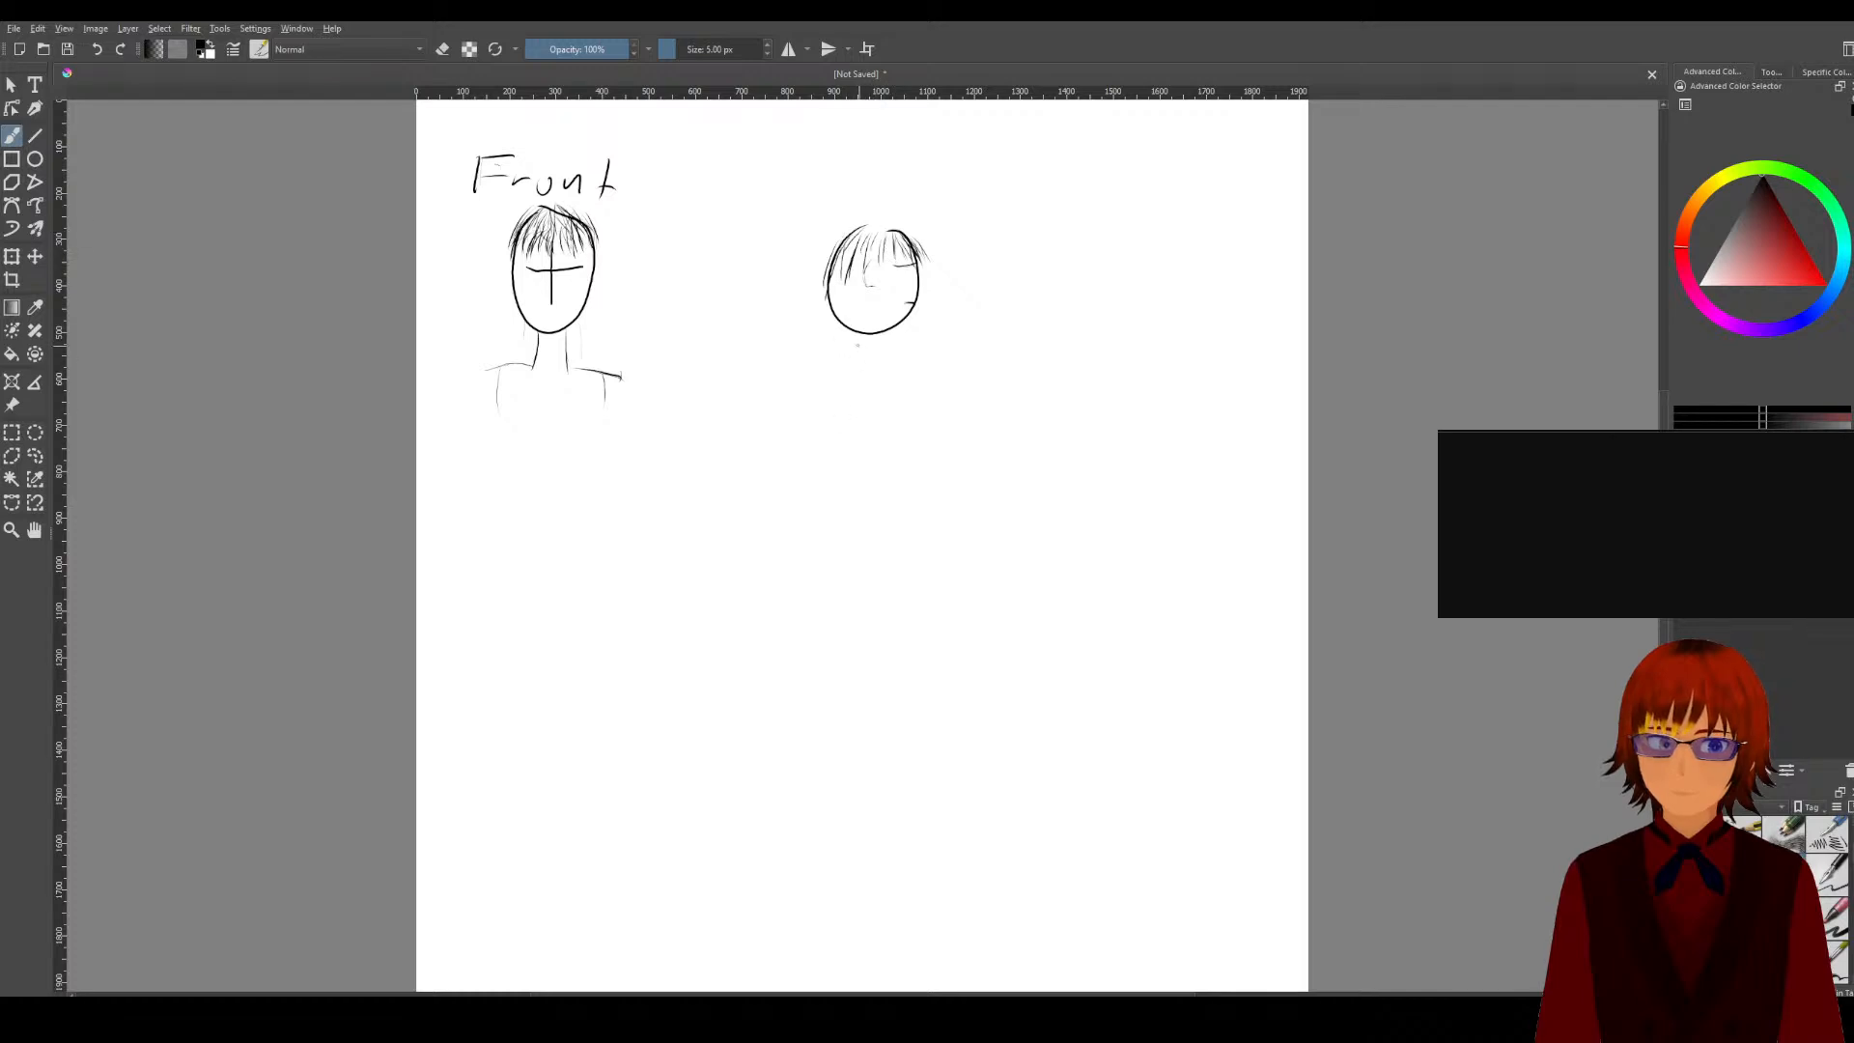
{"action": "left_click_drag", "start_coordinate": [861, 335], "coordinate": [860, 367]}
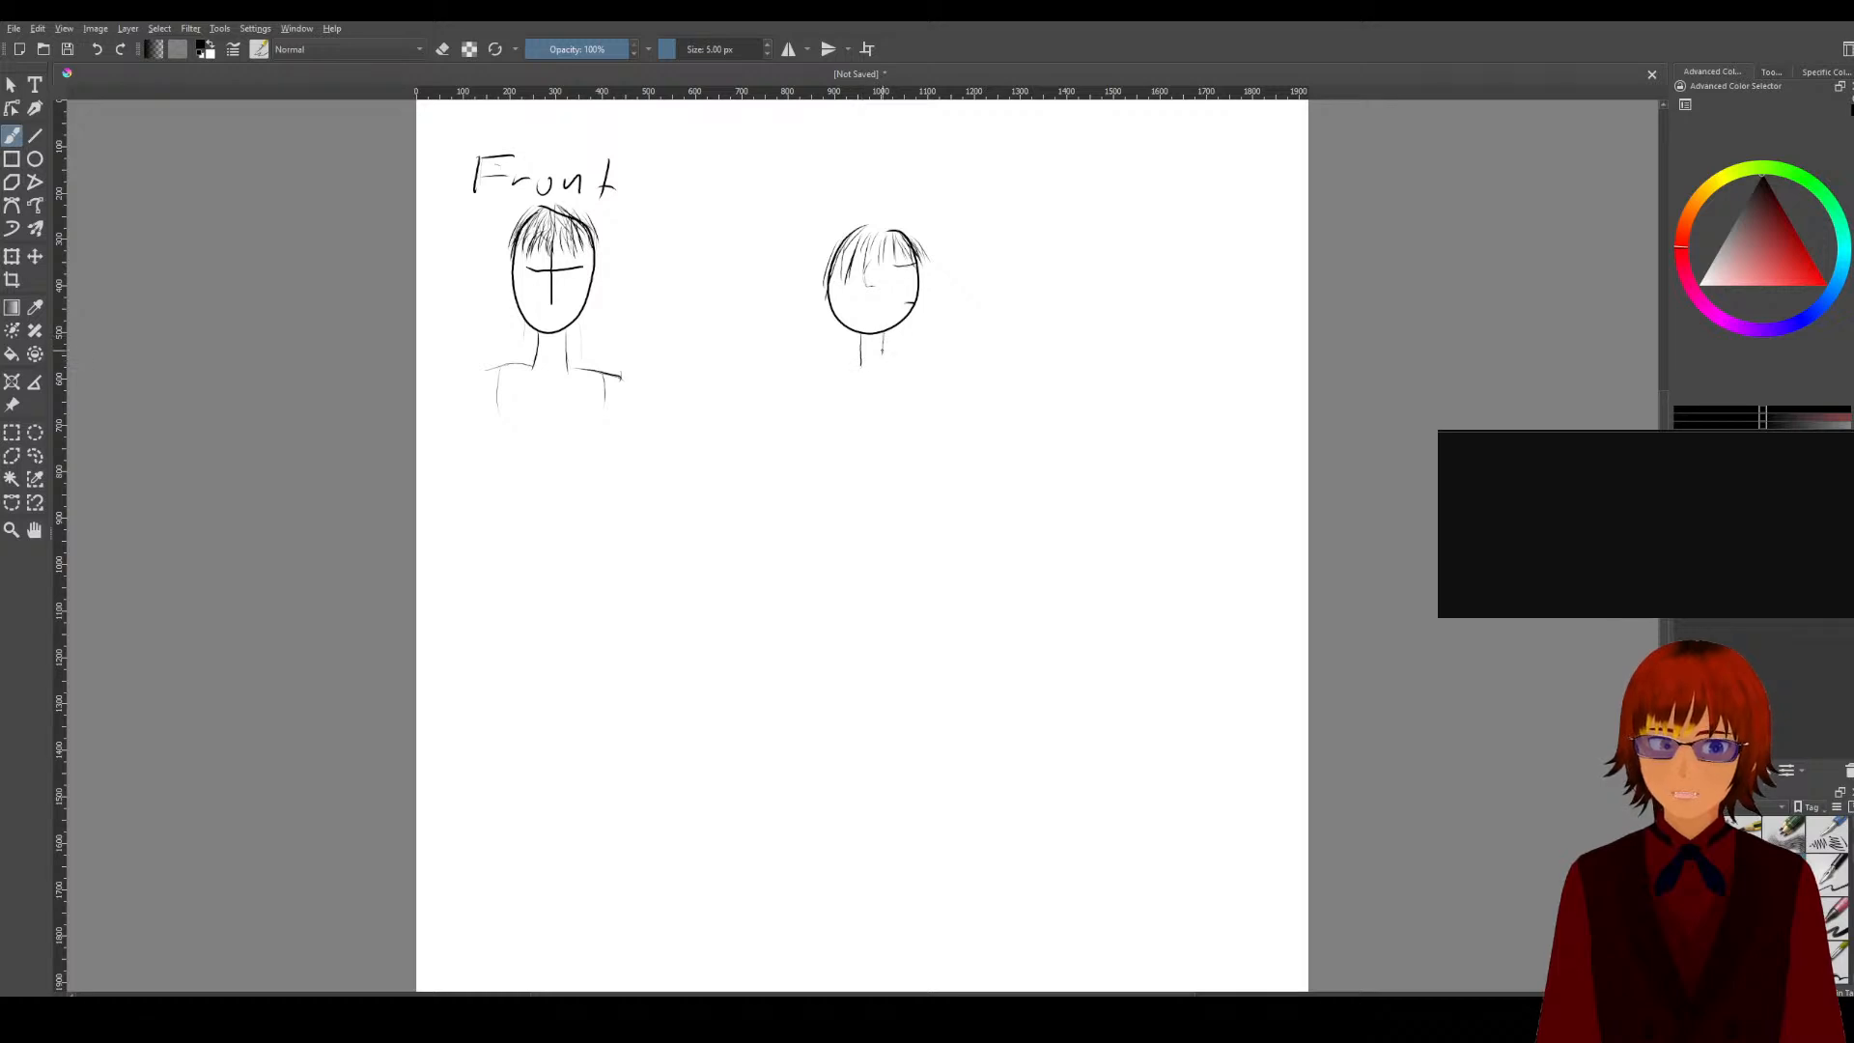
{"action": "mouse_move", "coordinate": [866, 347]}
{"action": "left_mouse_down"}
{"action": "mouse_move", "coordinate": [898, 377]}
{"action": "mouse_move", "coordinate": [869, 359]}
{"action": "mouse_move", "coordinate": [898, 387]}
{"action": "mouse_move", "coordinate": [894, 423]}
{"action": "mouse_move", "coordinate": [865, 352]}
{"action": "mouse_move", "coordinate": [849, 440]}
{"action": "left_mouse_up"}
{"action": "left_click_drag", "start_coordinate": [893, 371], "coordinate": [901, 418]}
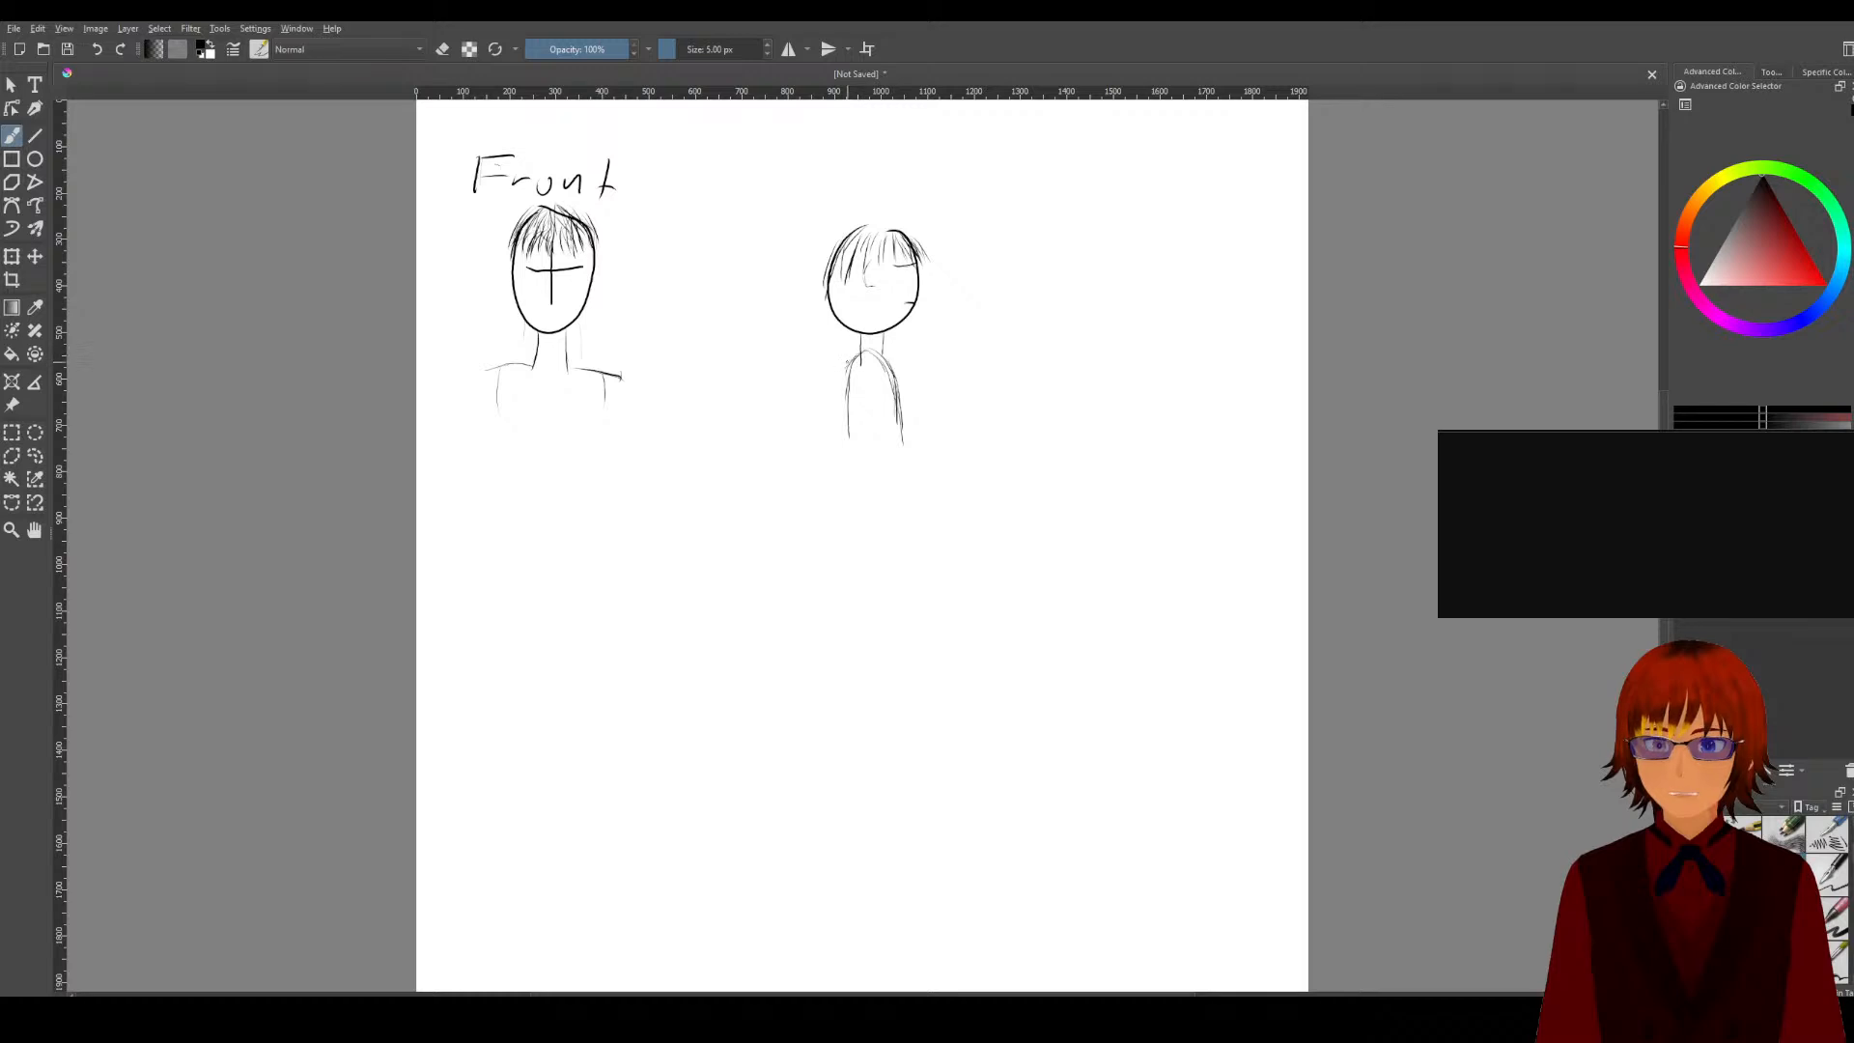
{"action": "mouse_move", "coordinate": [843, 377]}
{"action": "left_mouse_down"}
{"action": "mouse_move", "coordinate": [837, 417]}
{"action": "mouse_move", "coordinate": [909, 414]}
{"action": "left_mouse_up"}
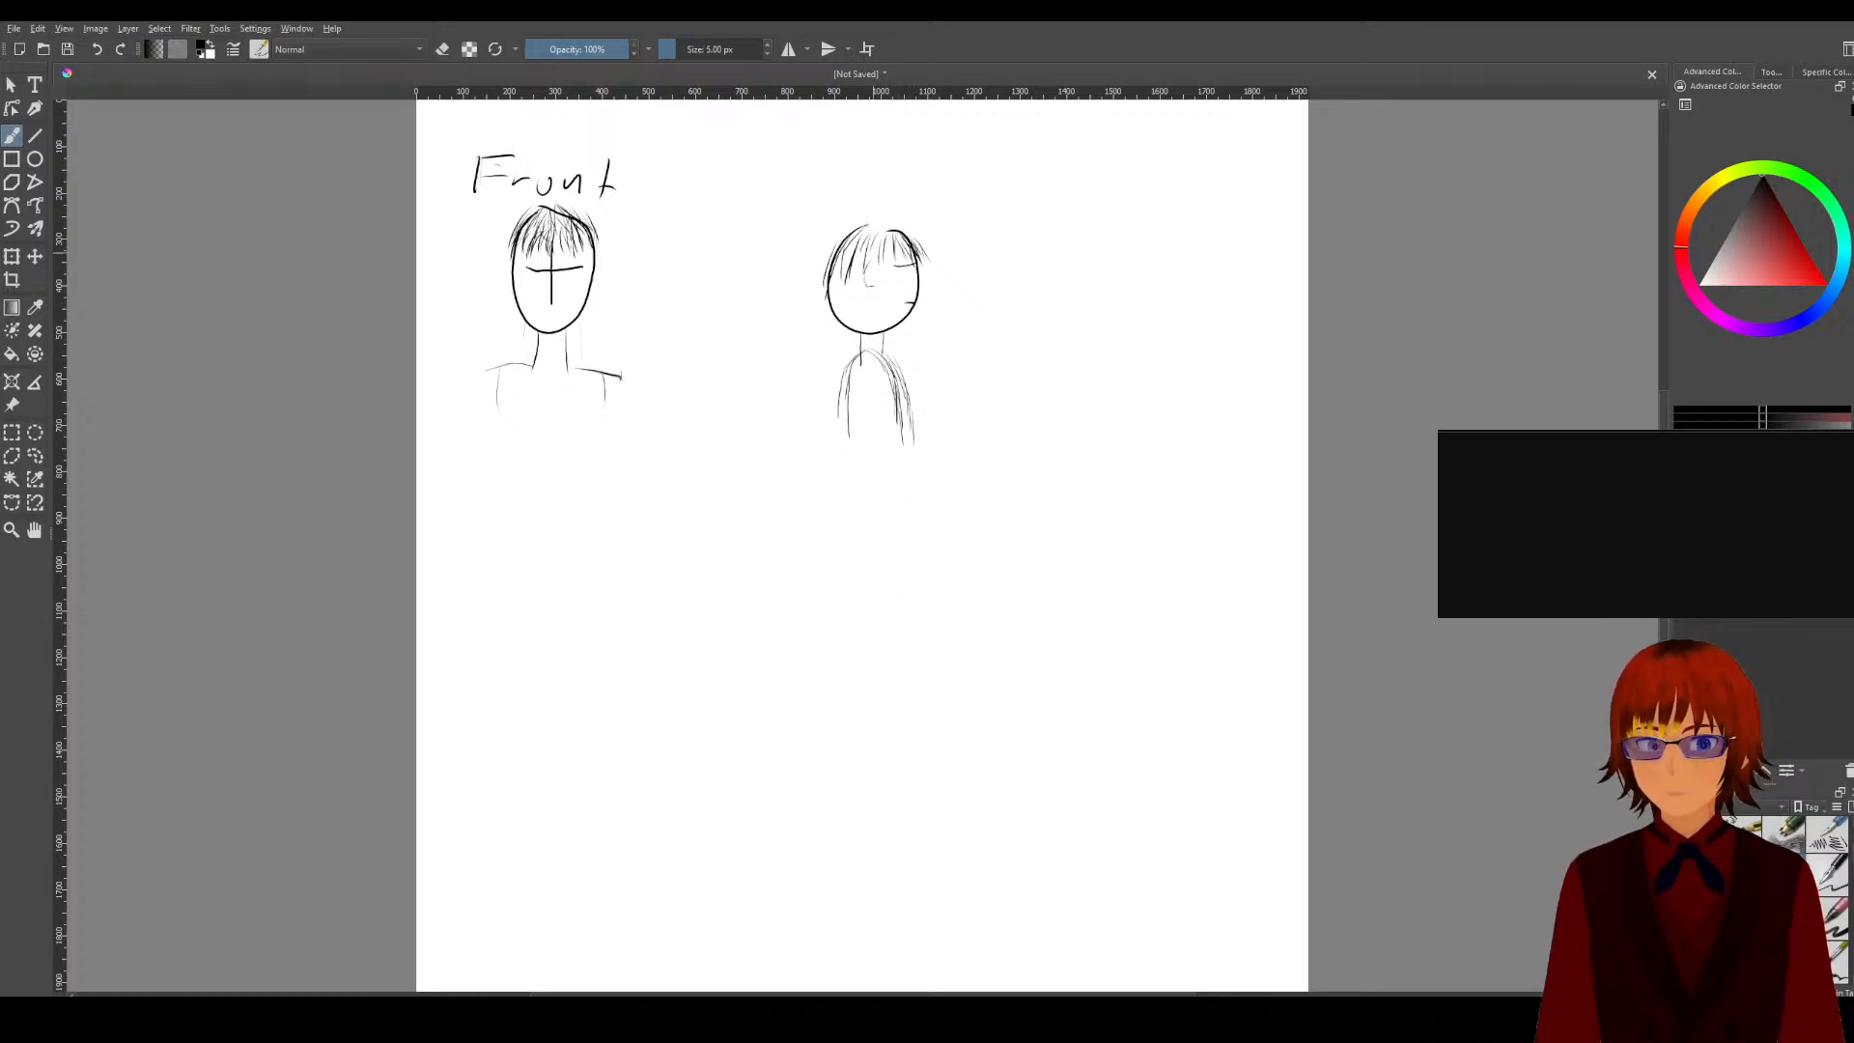
Step: Handwrite the label "Side profile" above the side-view figure and undo its last letter
{"action": "mouse_move", "coordinate": [815, 148]}
{"action": "left_mouse_down"}
{"action": "mouse_move", "coordinate": [800, 185]}
{"action": "mouse_move", "coordinate": [915, 186]}
{"action": "left_mouse_up"}
{"action": "mouse_move", "coordinate": [922, 189]}
{"action": "left_mouse_down"}
{"action": "mouse_move", "coordinate": [997, 160]}
{"action": "mouse_move", "coordinate": [1018, 193]}
{"action": "left_mouse_up"}
{"action": "left_click_drag", "start_coordinate": [1031, 186], "coordinate": [1048, 190]}
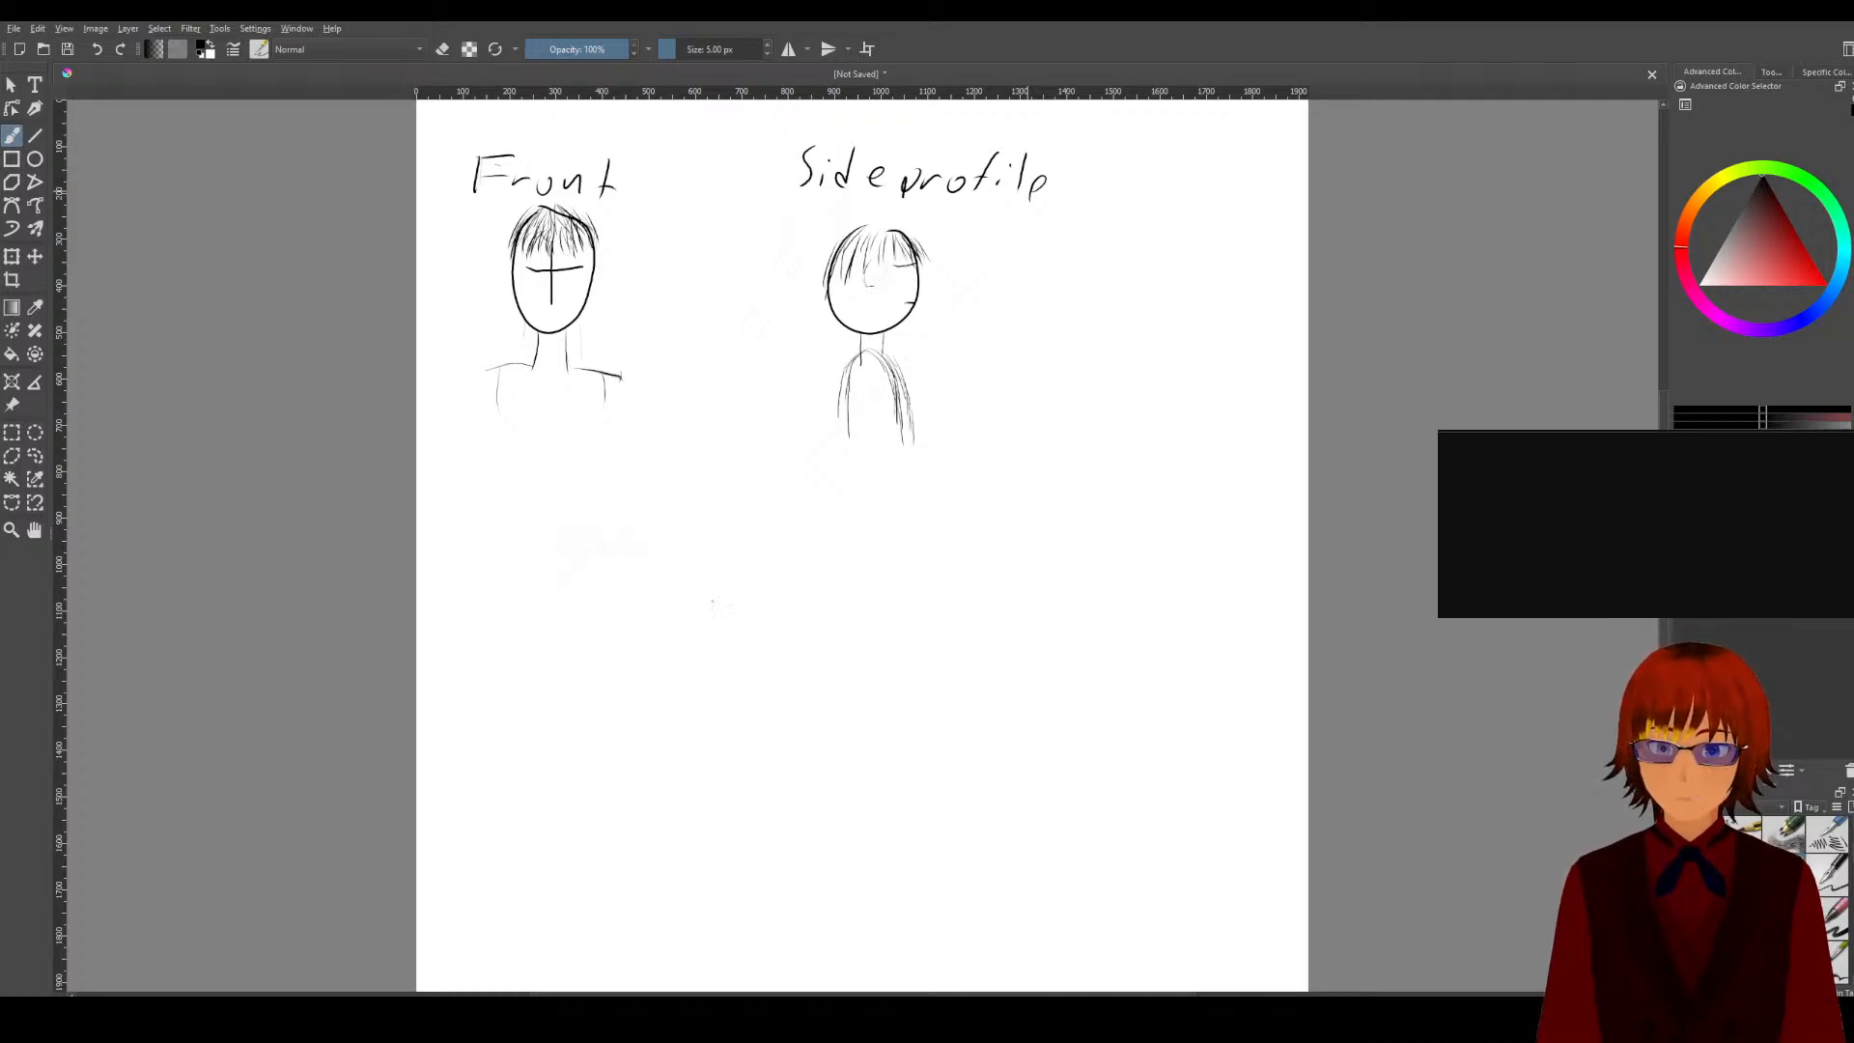
{"action": "key", "text": "ctrl+z"}
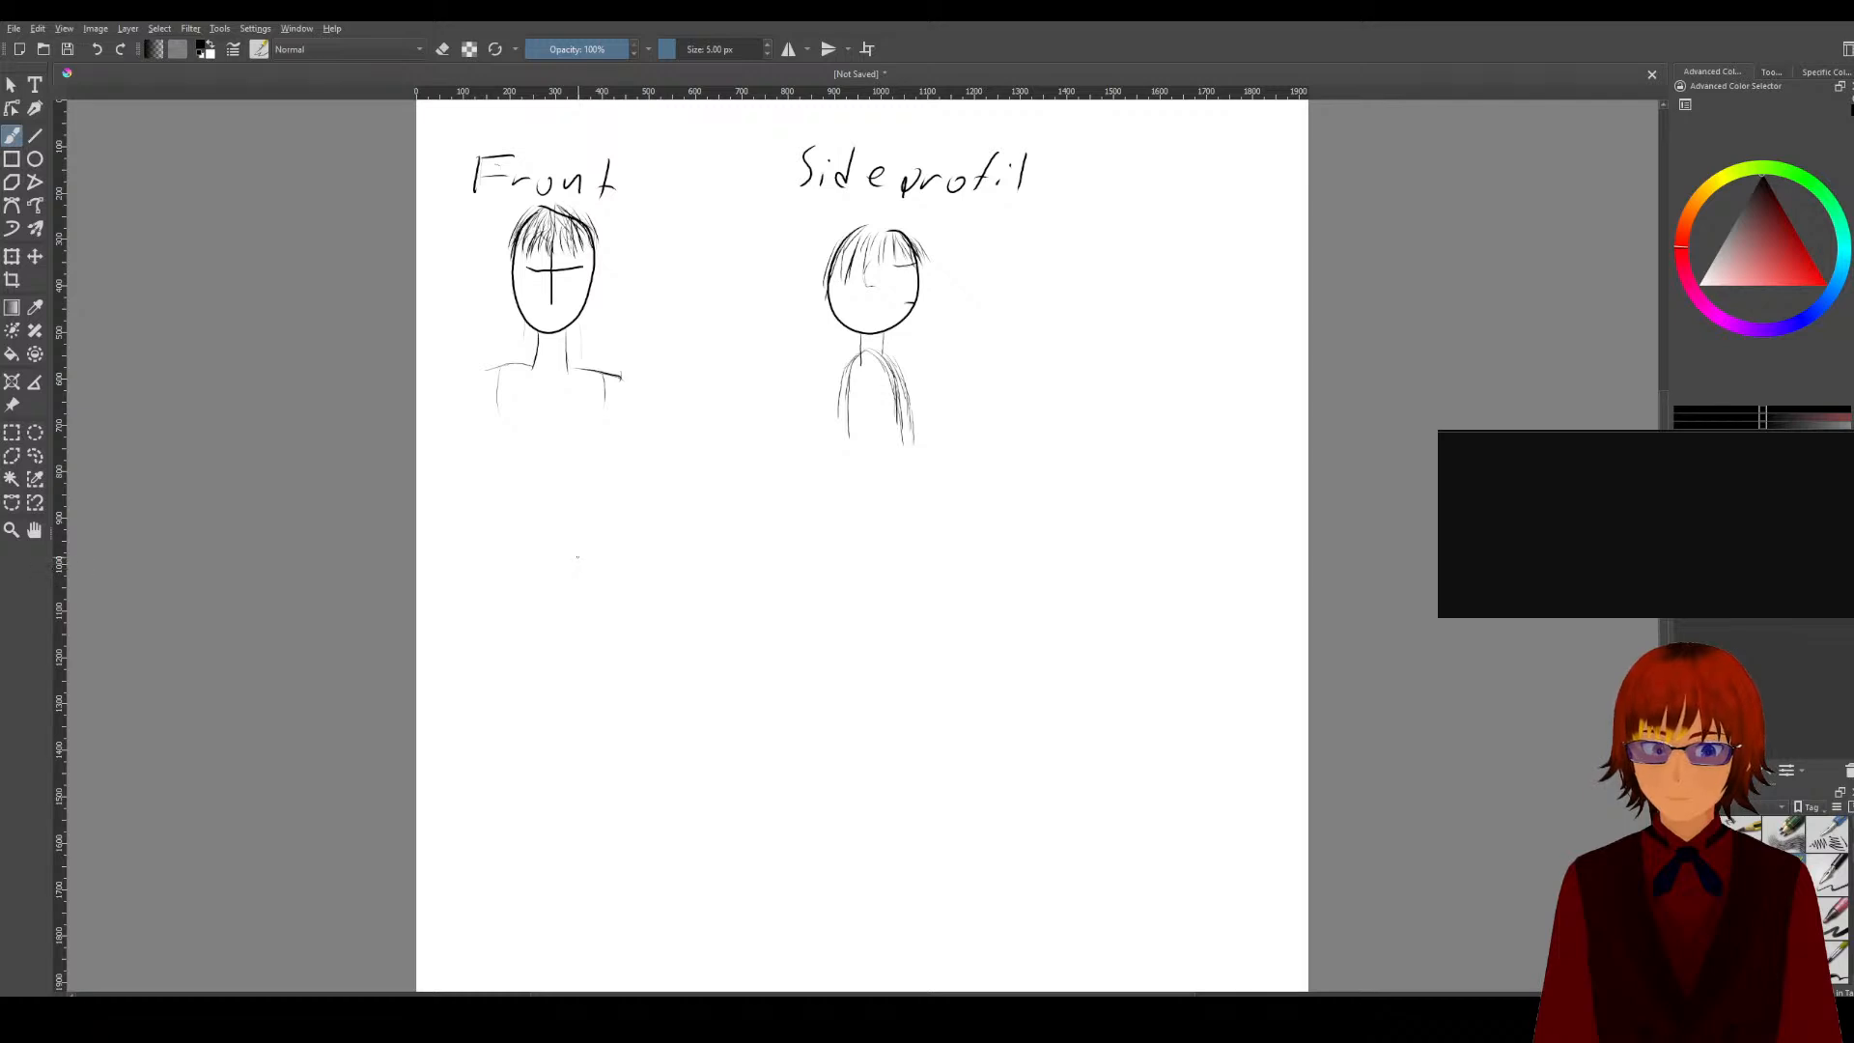
Step: Sketch a back-view figure below the front view, with an oval head, neck and shoulders, and fill the head with hair strokes
{"action": "mouse_move", "coordinate": [578, 541]}
{"action": "left_mouse_down"}
{"action": "mouse_move", "coordinate": [554, 604]}
{"action": "mouse_move", "coordinate": [614, 572]}
{"action": "mouse_move", "coordinate": [585, 541]}
{"action": "left_mouse_up"}
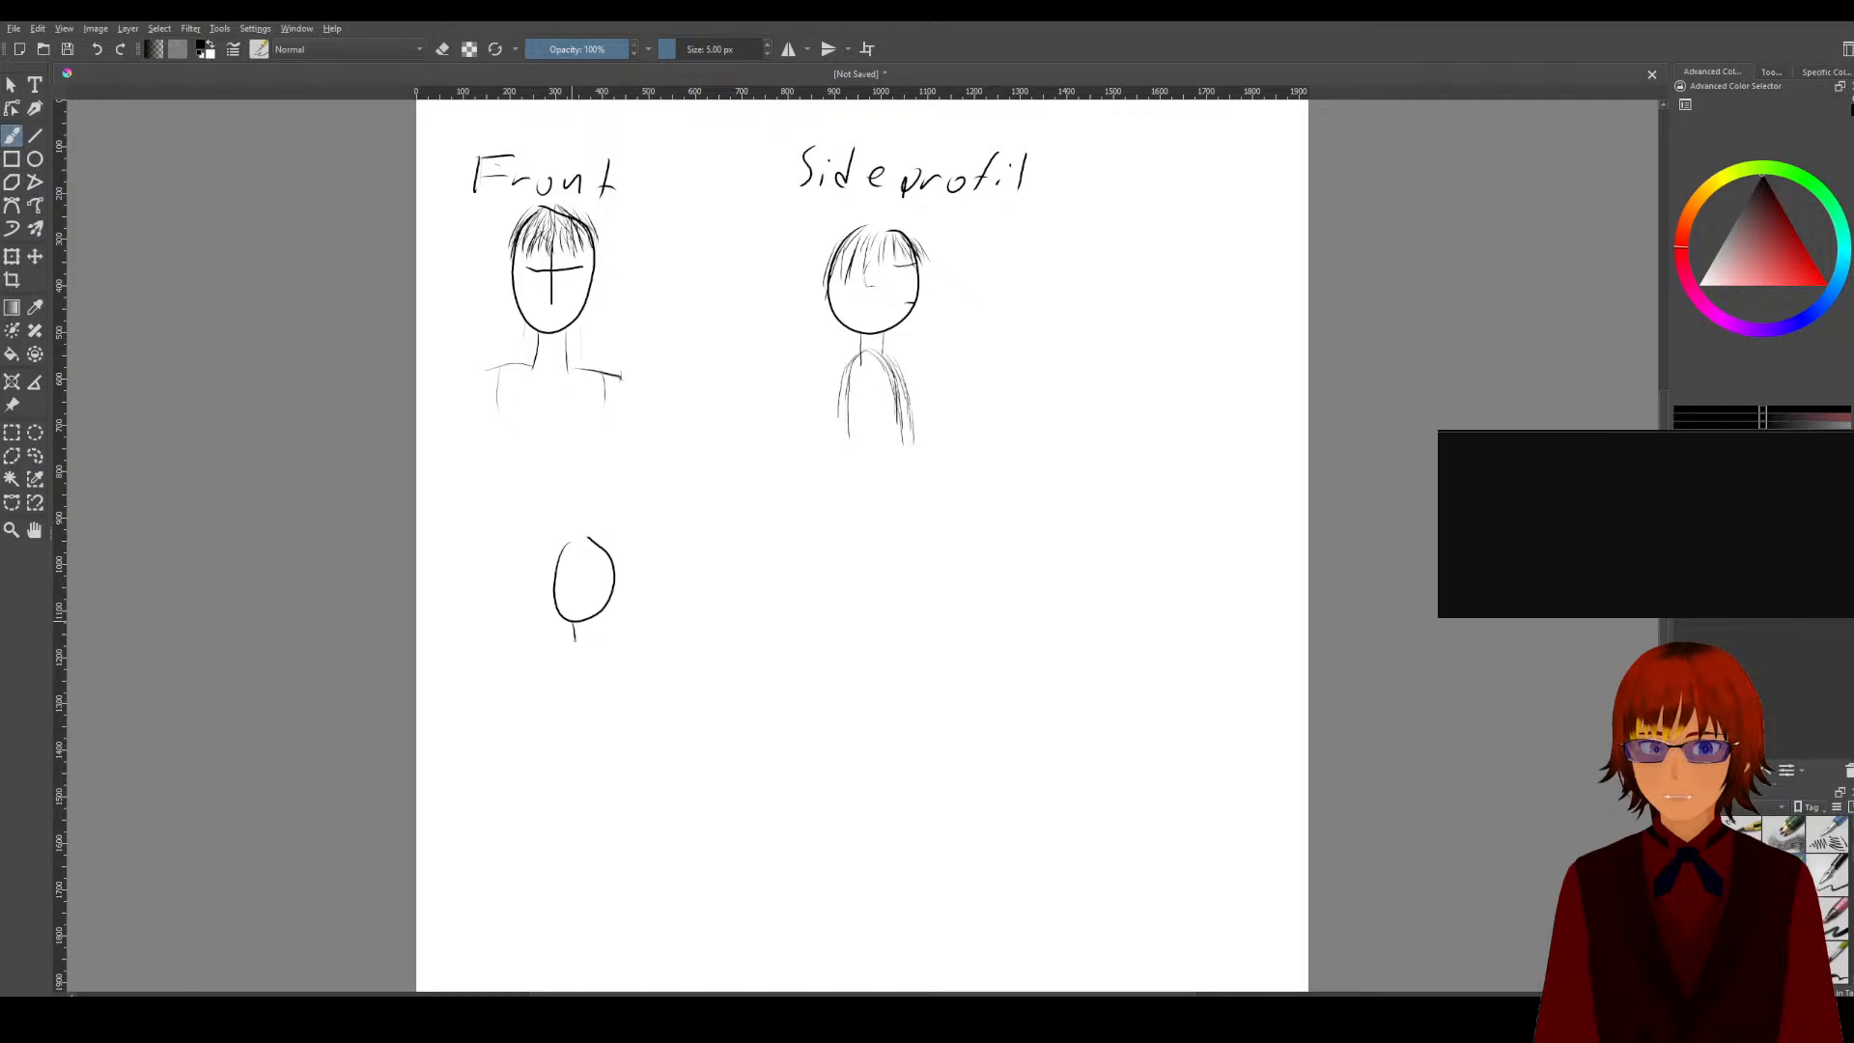
{"action": "mouse_move", "coordinate": [589, 626]}
{"action": "left_mouse_down"}
{"action": "mouse_move", "coordinate": [592, 653]}
{"action": "mouse_move", "coordinate": [570, 639]}
{"action": "mouse_move", "coordinate": [651, 652]}
{"action": "left_mouse_up"}
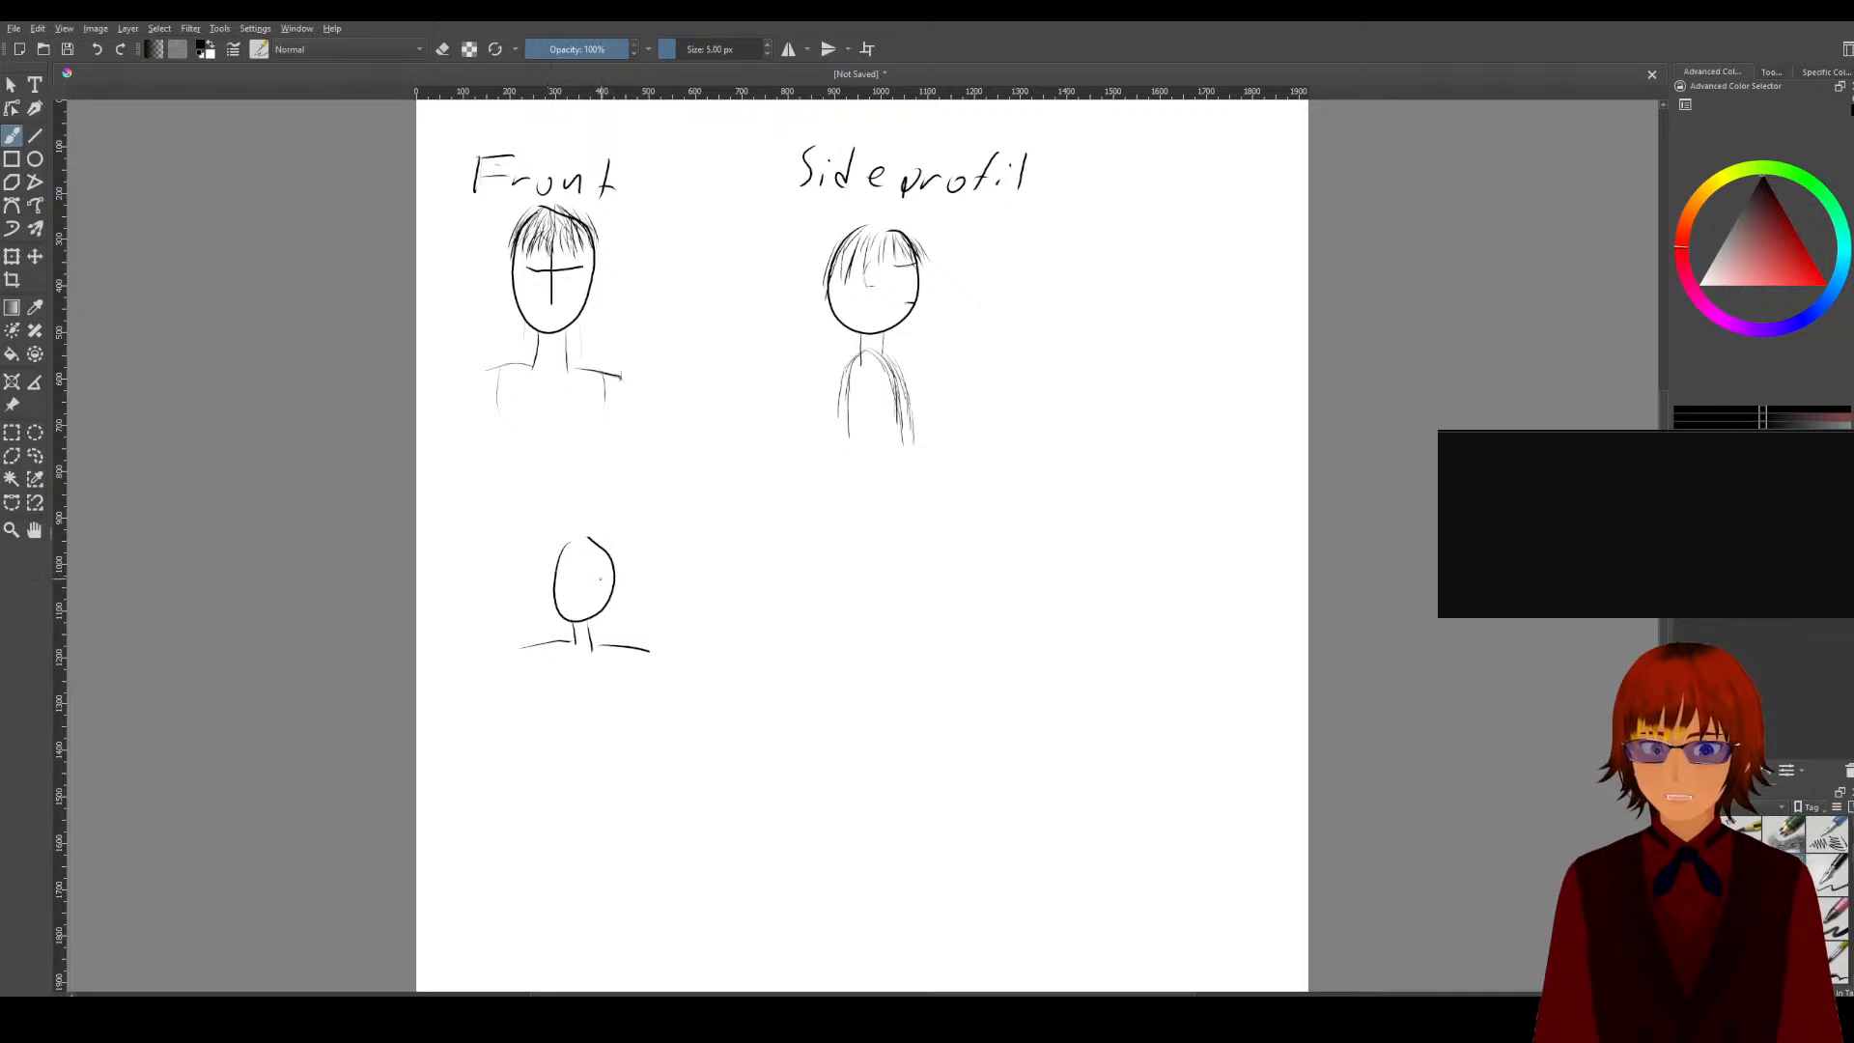
{"action": "left_click_drag", "start_coordinate": [568, 548], "coordinate": [563, 575]}
{"action": "left_click_drag", "start_coordinate": [585, 542], "coordinate": [576, 575]}
{"action": "mouse_move", "coordinate": [580, 538]}
{"action": "left_mouse_down"}
{"action": "mouse_move", "coordinate": [558, 572]}
{"action": "mouse_move", "coordinate": [602, 571]}
{"action": "left_mouse_up"}
{"action": "mouse_move", "coordinate": [587, 542]}
{"action": "left_mouse_down"}
{"action": "mouse_move", "coordinate": [599, 567]}
{"action": "mouse_move", "coordinate": [566, 615]}
{"action": "left_mouse_up"}
{"action": "mouse_move", "coordinate": [575, 569]}
{"action": "left_mouse_down"}
{"action": "mouse_move", "coordinate": [563, 612]}
{"action": "mouse_move", "coordinate": [579, 615]}
{"action": "left_mouse_up"}
{"action": "left_click_drag", "start_coordinate": [590, 575], "coordinate": [572, 610]}
{"action": "mouse_move", "coordinate": [587, 557]}
{"action": "left_mouse_down"}
{"action": "mouse_move", "coordinate": [578, 601]}
{"action": "mouse_move", "coordinate": [603, 601]}
{"action": "mouse_move", "coordinate": [565, 597]}
{"action": "left_mouse_up"}
{"action": "left_click_drag", "start_coordinate": [569, 558], "coordinate": [560, 613]}
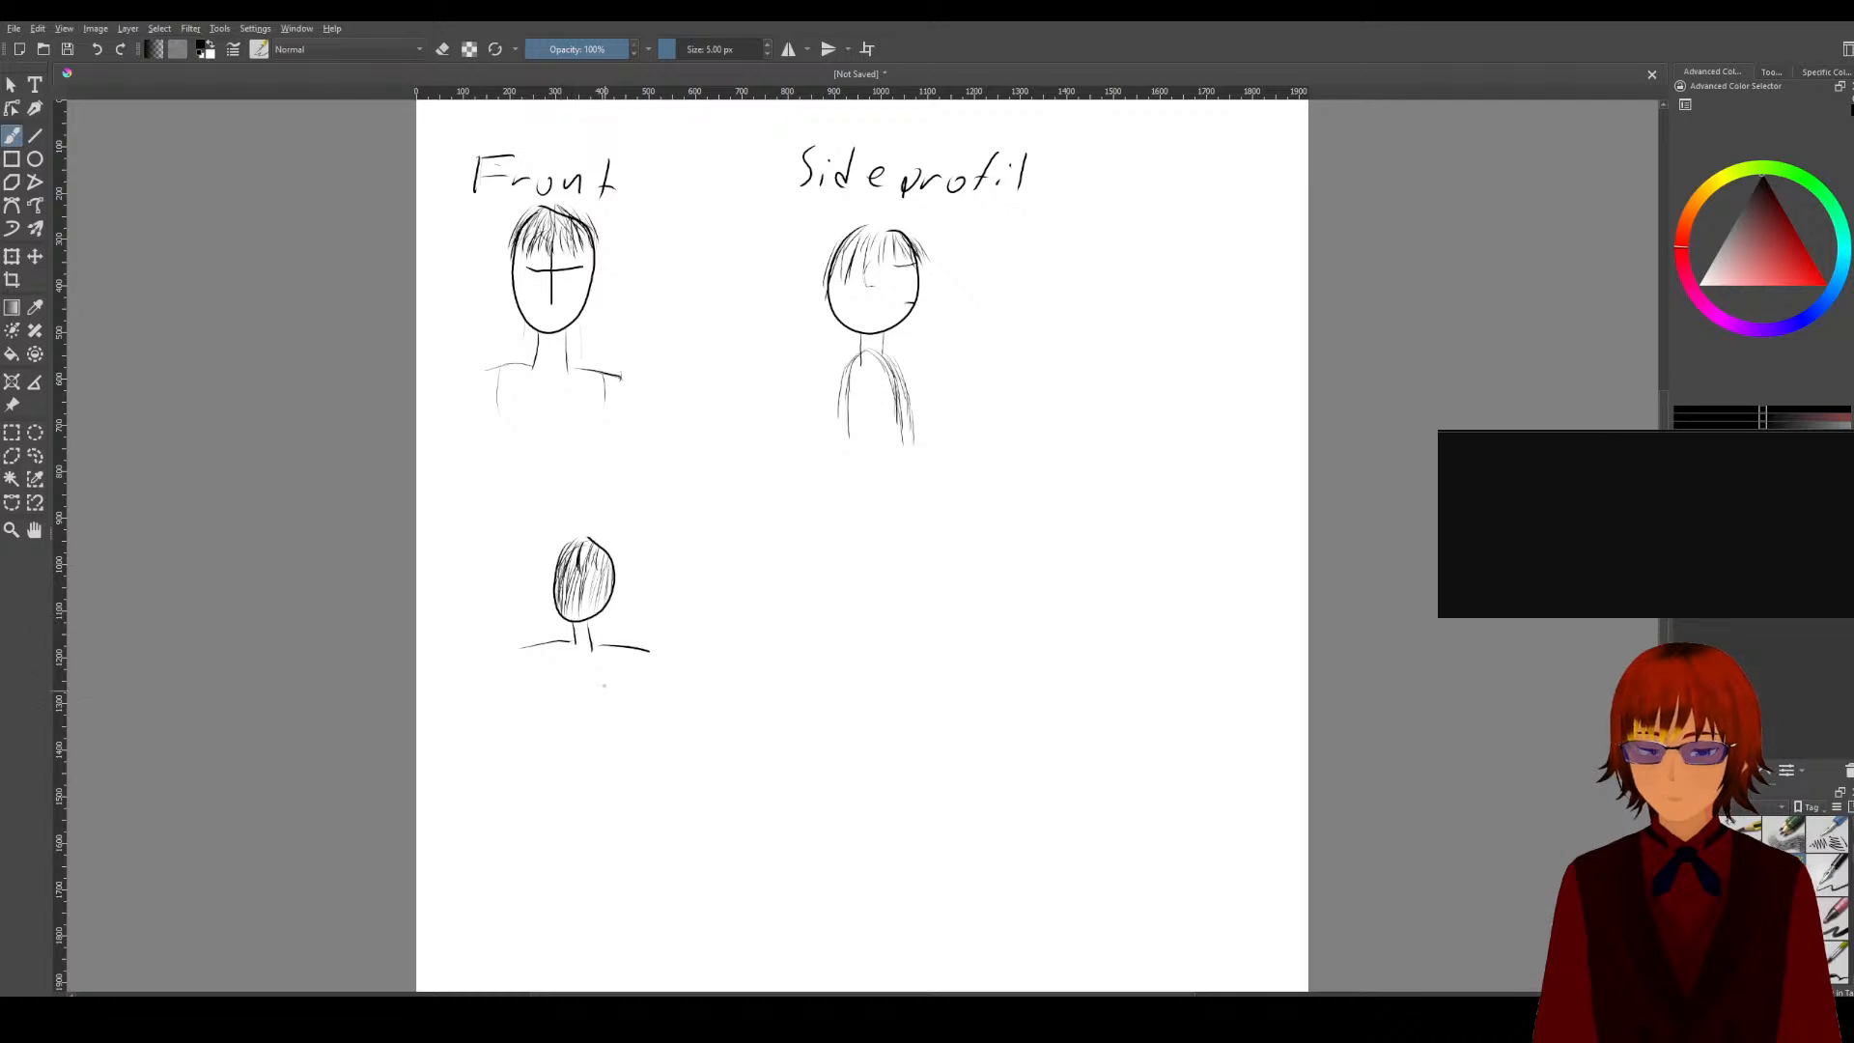
Step: Handwrite the label "Back profile" above the back-view head
{"action": "mouse_move", "coordinate": [504, 476]}
{"action": "left_mouse_down"}
{"action": "mouse_move", "coordinate": [504, 522]}
{"action": "mouse_move", "coordinate": [544, 526]}
{"action": "left_mouse_up"}
{"action": "mouse_move", "coordinate": [565, 484]}
{"action": "left_mouse_down"}
{"action": "mouse_move", "coordinate": [567, 514]}
{"action": "mouse_move", "coordinate": [604, 532]}
{"action": "mouse_move", "coordinate": [697, 524]}
{"action": "left_mouse_up"}
{"action": "left_click_drag", "start_coordinate": [706, 527], "coordinate": [720, 536]}
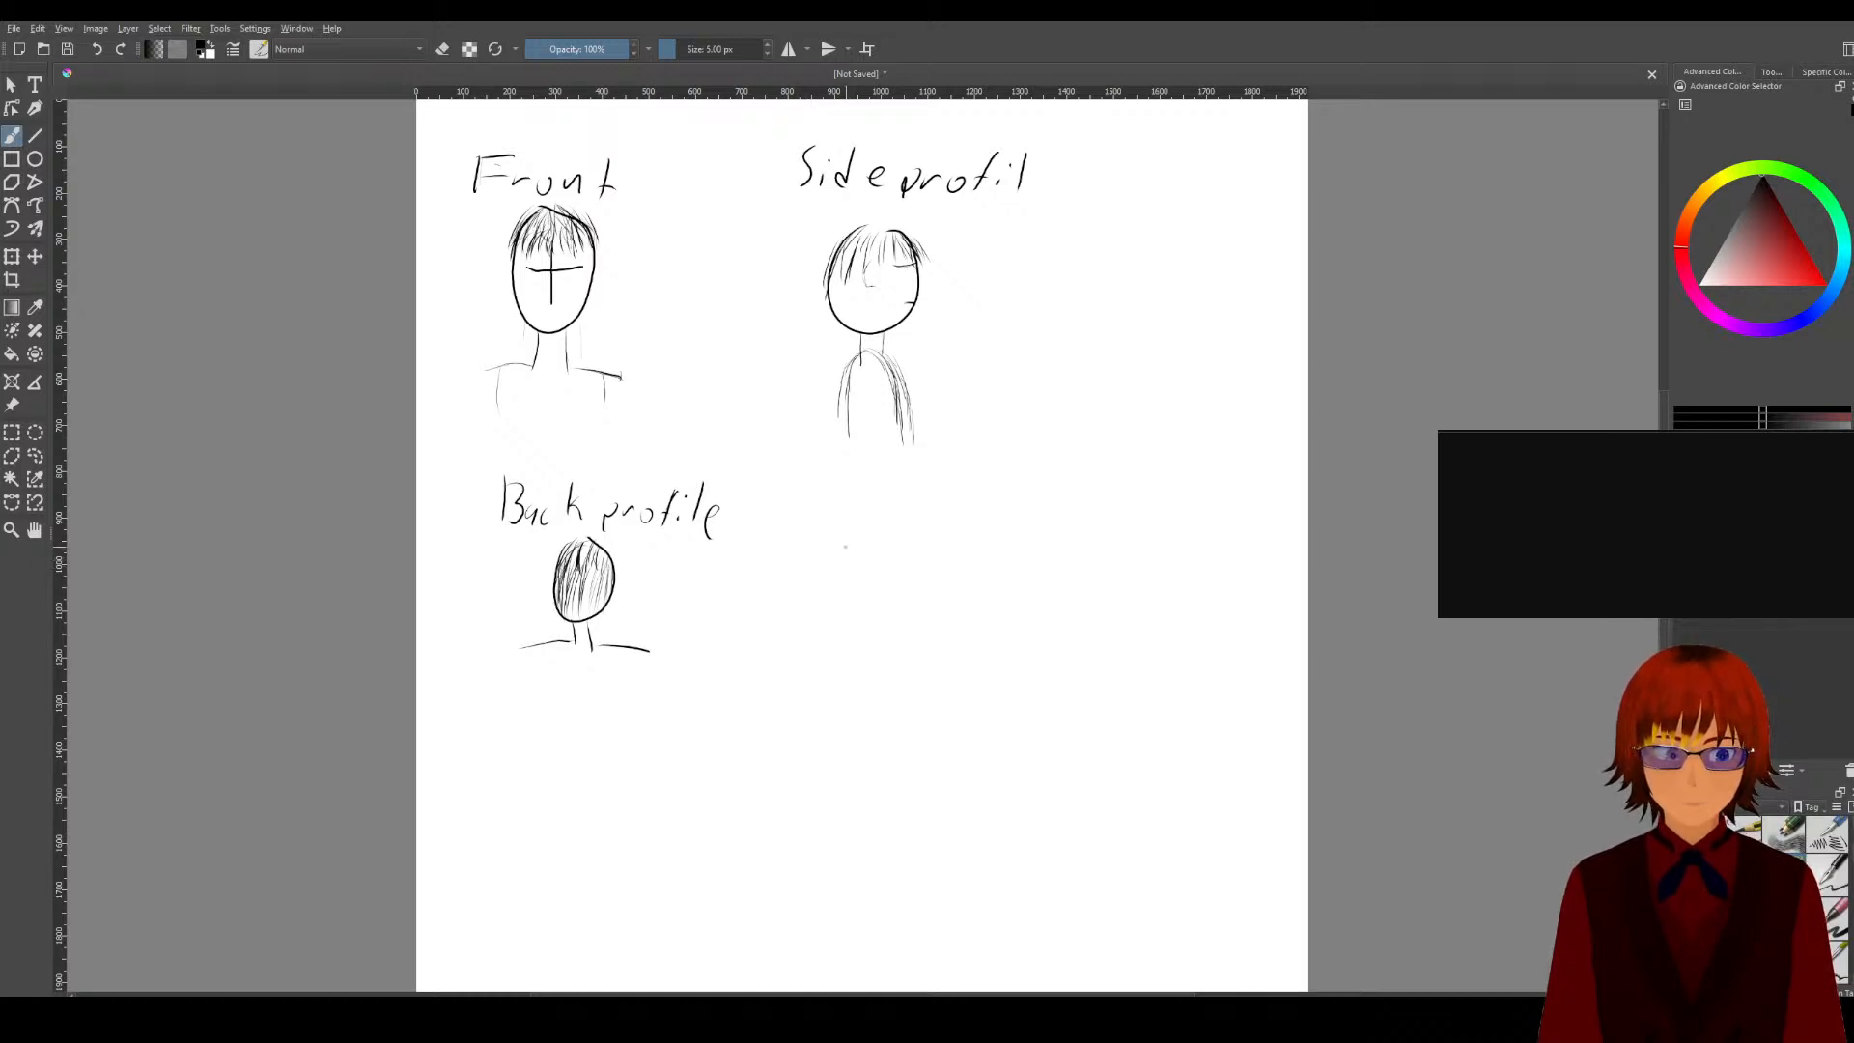
{"action": "mouse_move", "coordinate": [821, 594]}
{"action": "left_mouse_down"}
{"action": "mouse_move", "coordinate": [880, 640]}
{"action": "mouse_move", "coordinate": [853, 549]}
{"action": "left_mouse_up"}
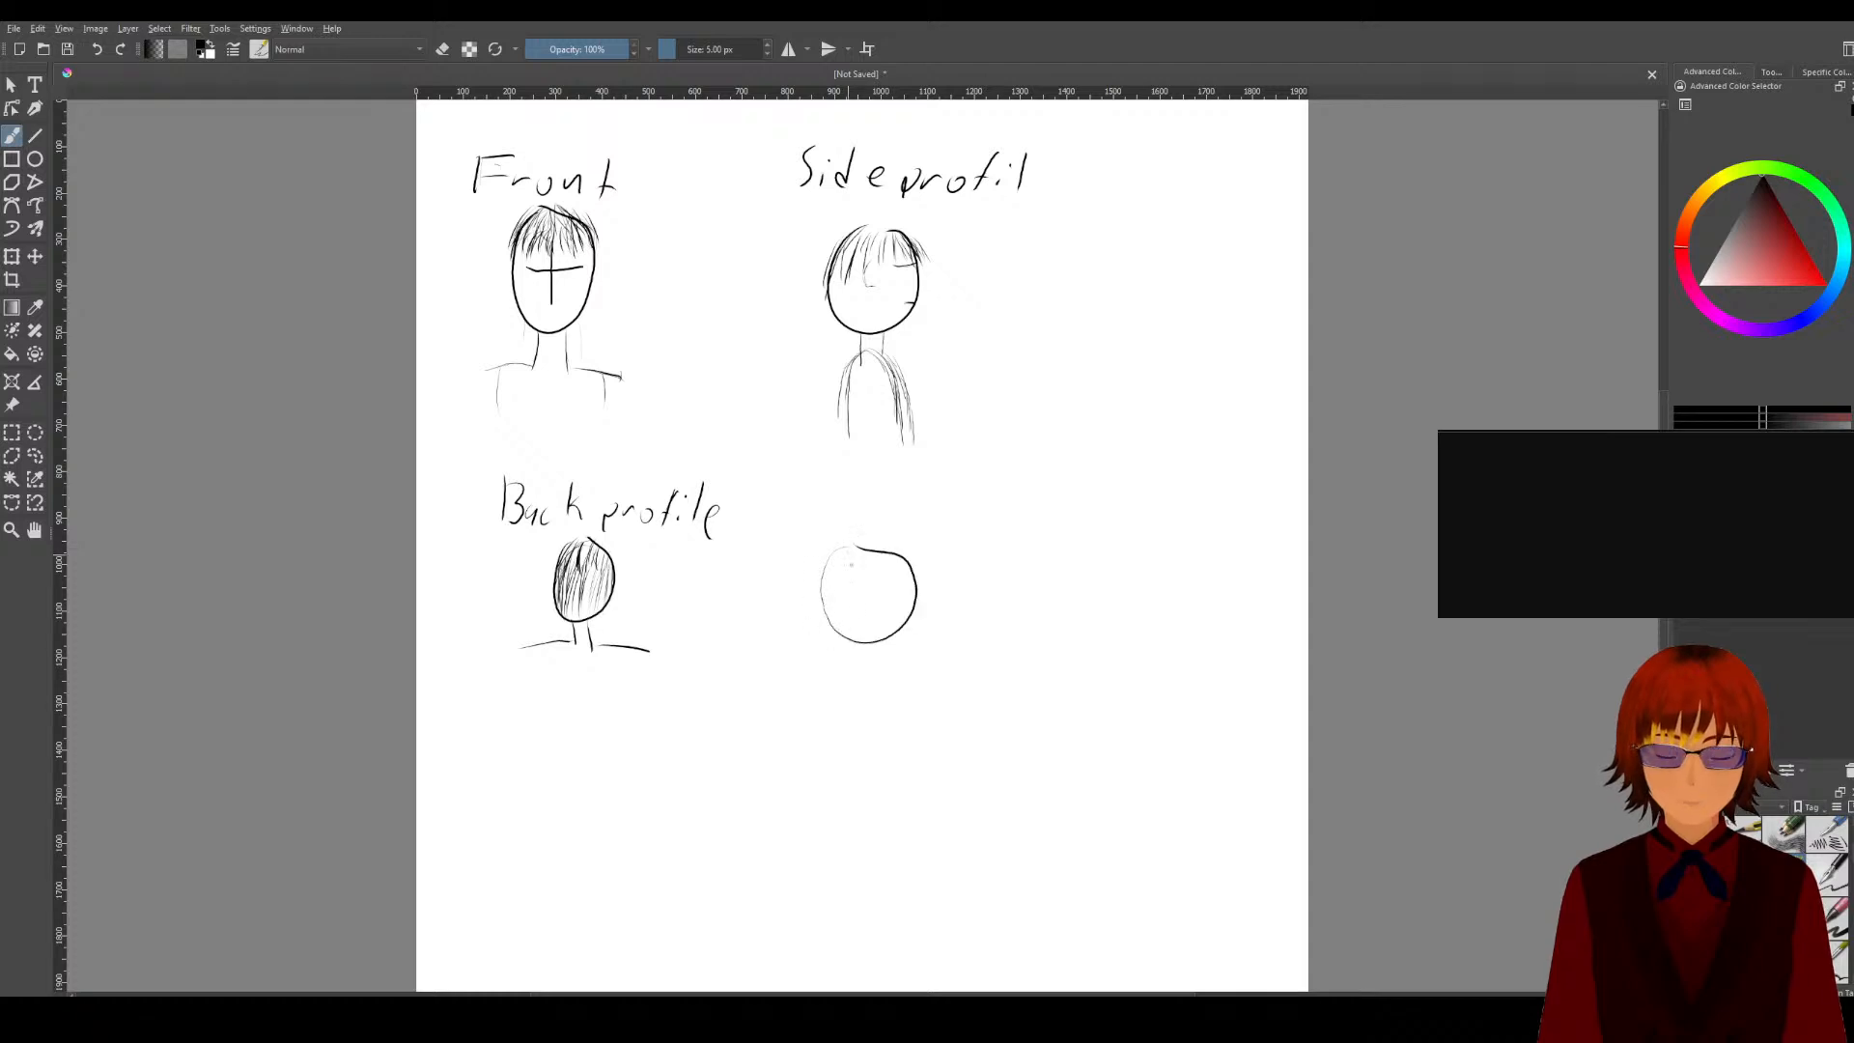
{"action": "key", "text": "ctrl+z"}
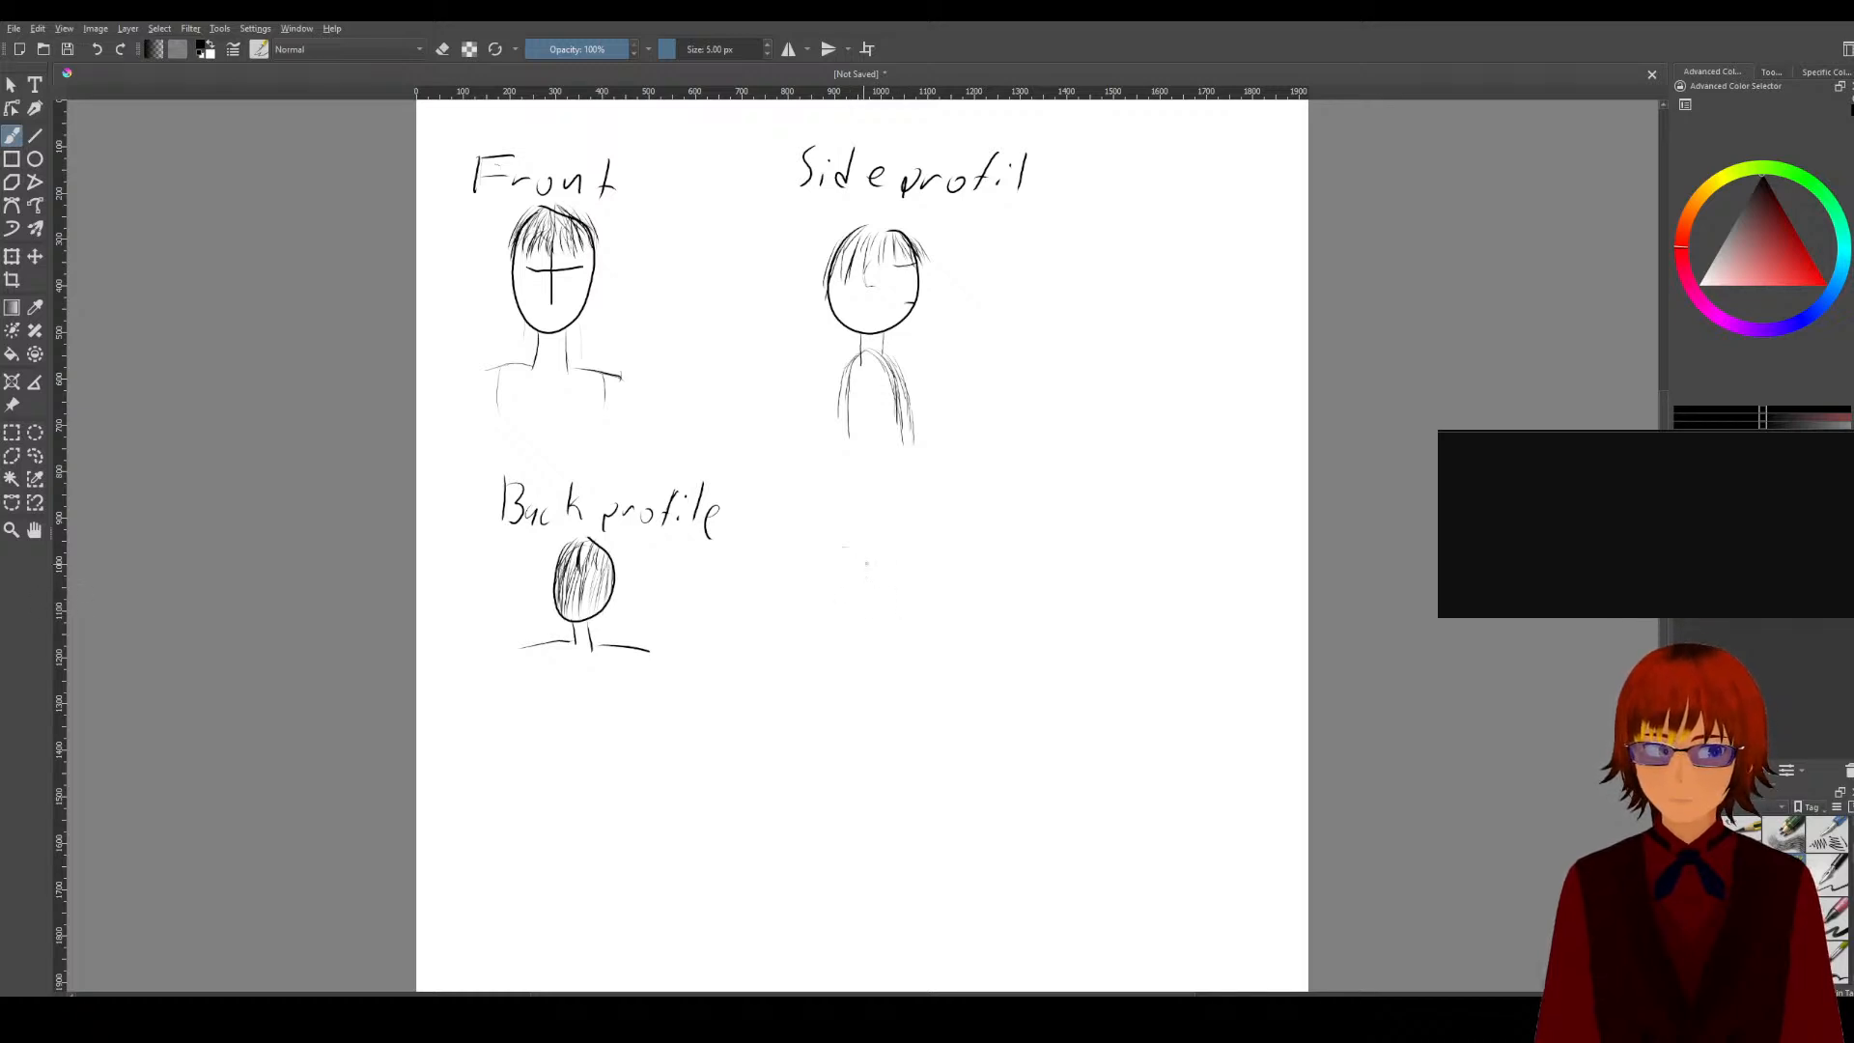
{"action": "mouse_move", "coordinate": [869, 547]}
{"action": "left_mouse_down"}
{"action": "mouse_move", "coordinate": [953, 622]}
{"action": "mouse_move", "coordinate": [887, 547]}
{"action": "left_mouse_up"}
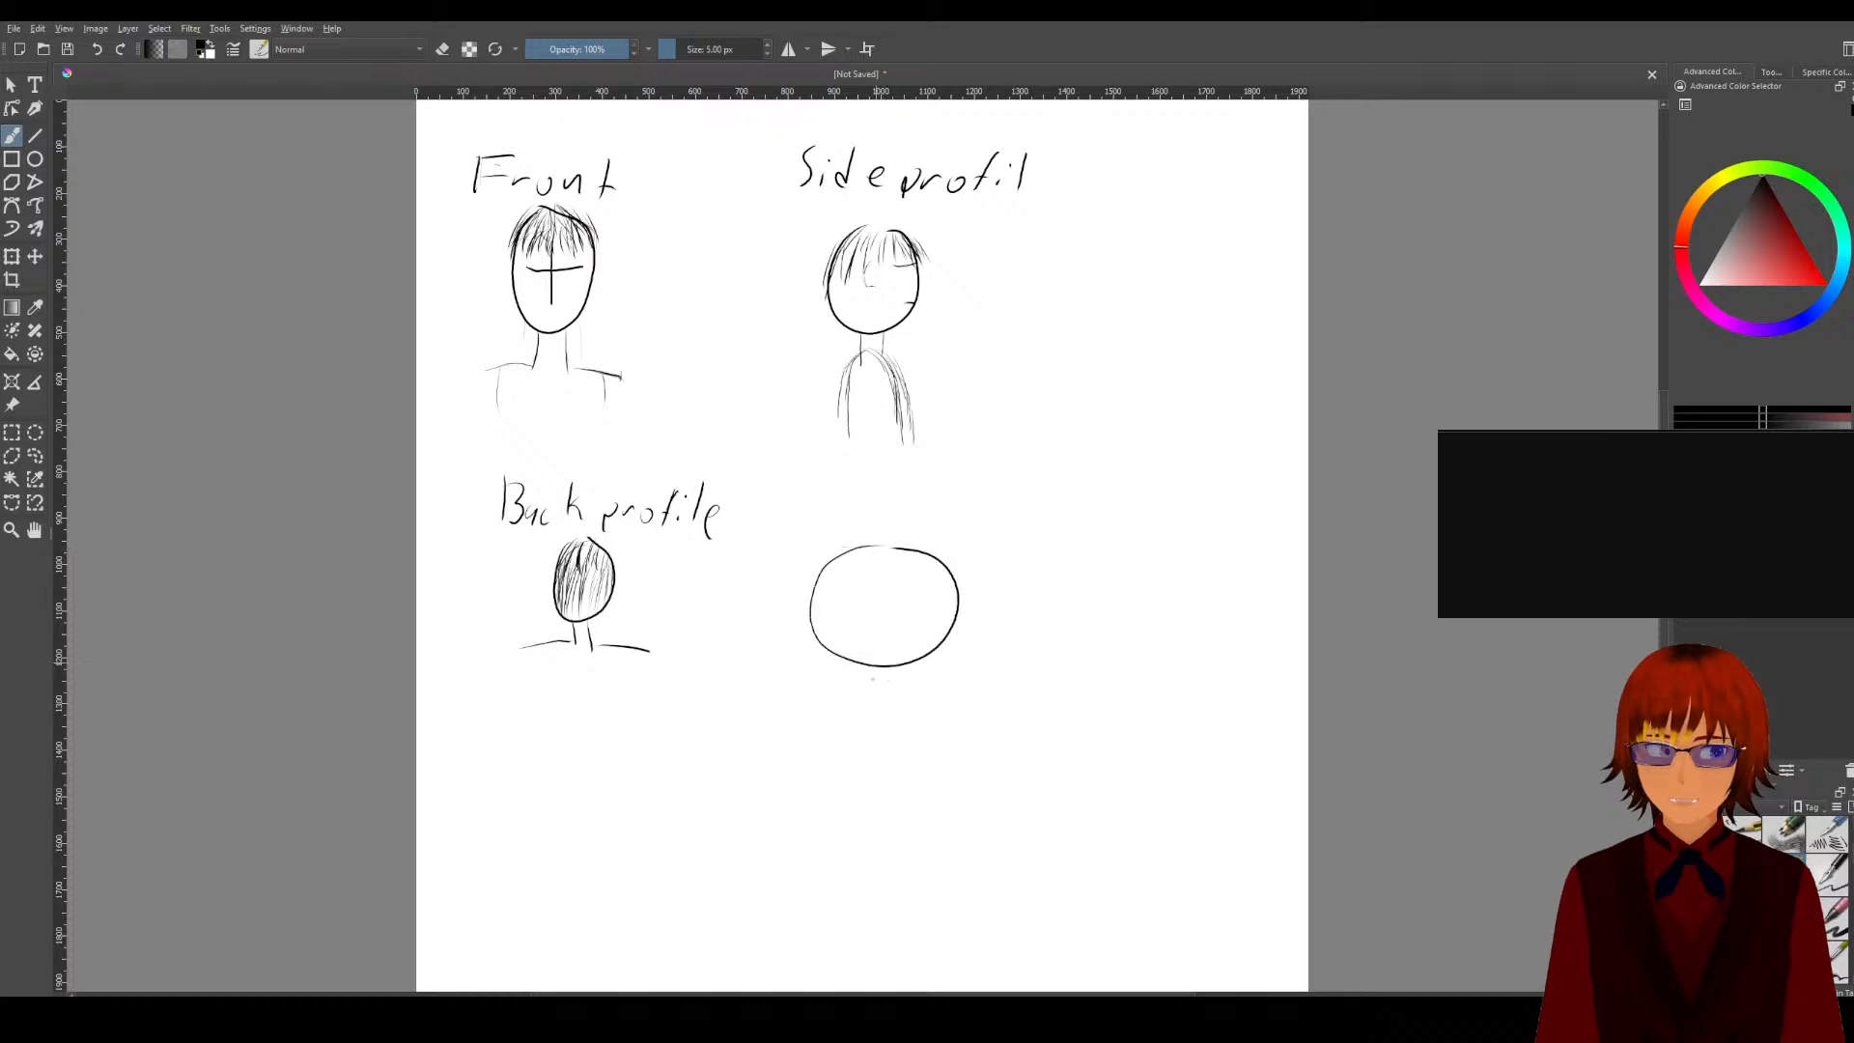
{"action": "key", "text": "ctrl+z"}
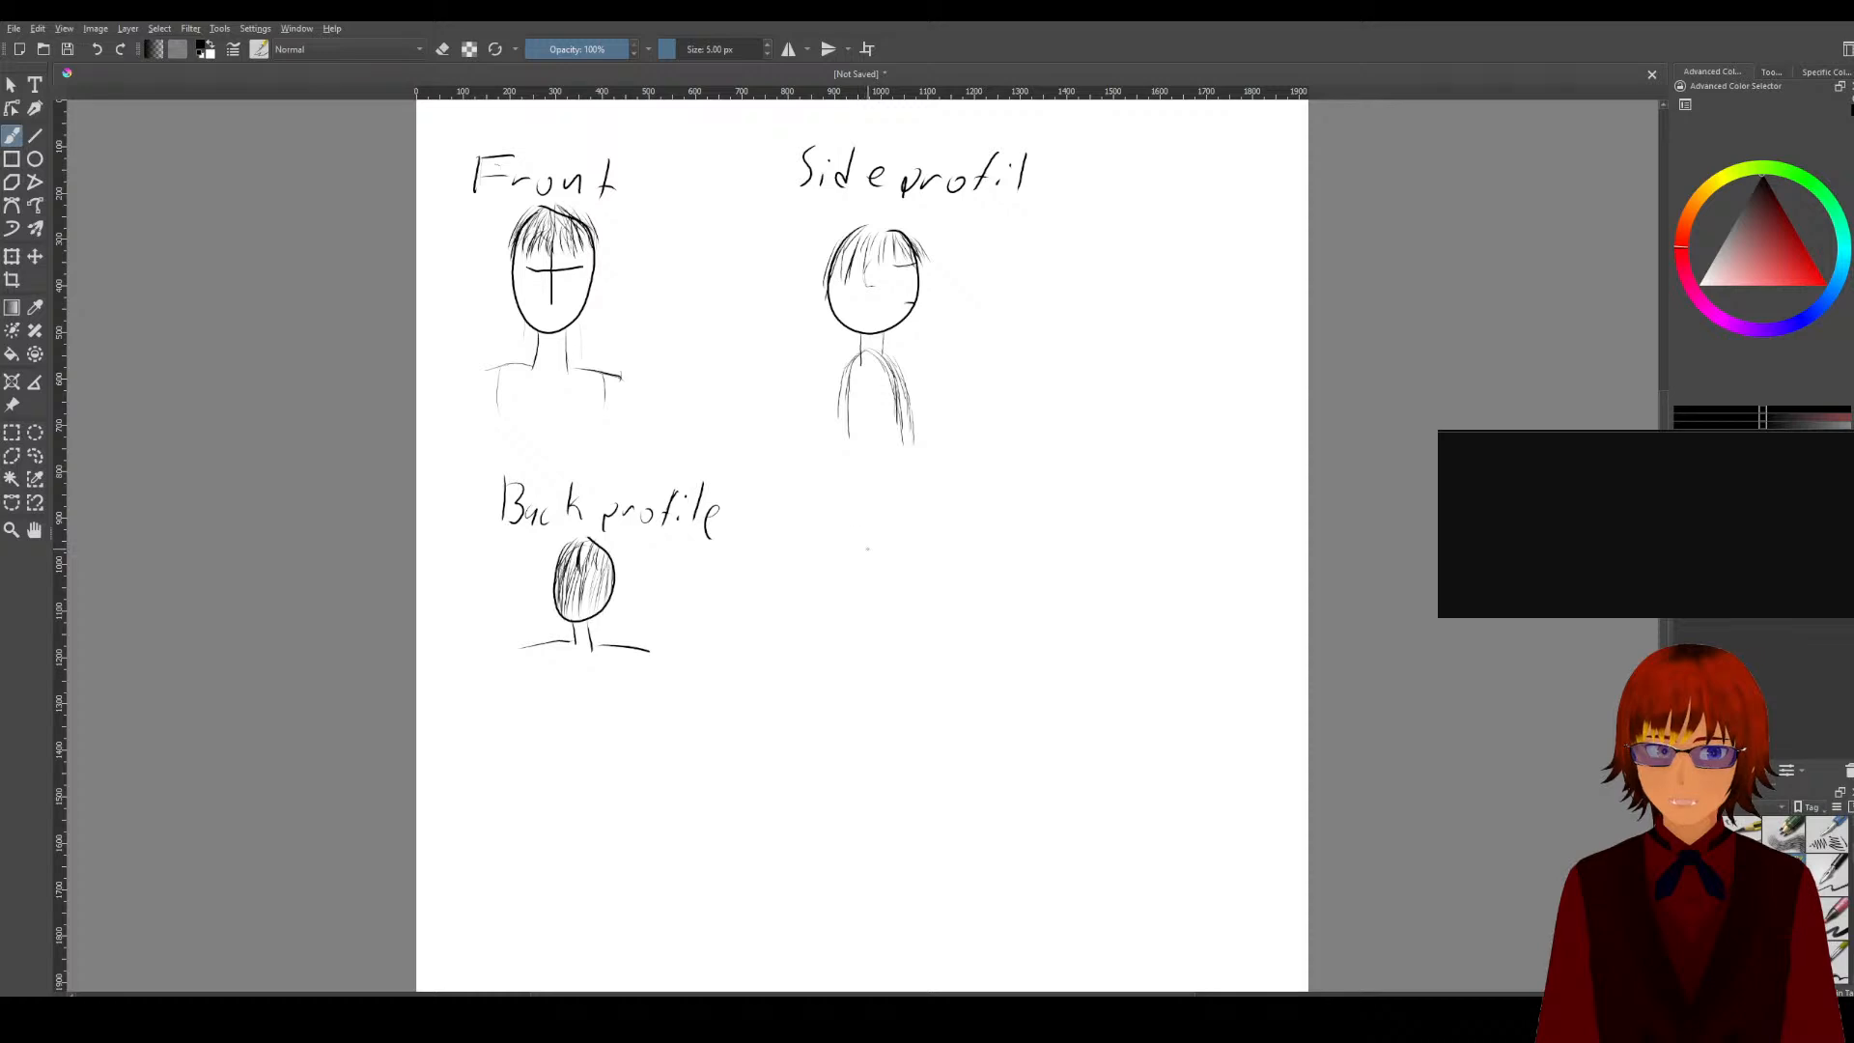
Step: Sketch a rounded head about 360 px wide below the side view, with a neck and a sloping shoulder line
{"action": "mouse_move", "coordinate": [869, 546]}
{"action": "left_mouse_down"}
{"action": "mouse_move", "coordinate": [882, 687]}
{"action": "mouse_move", "coordinate": [898, 540]}
{"action": "left_mouse_up"}
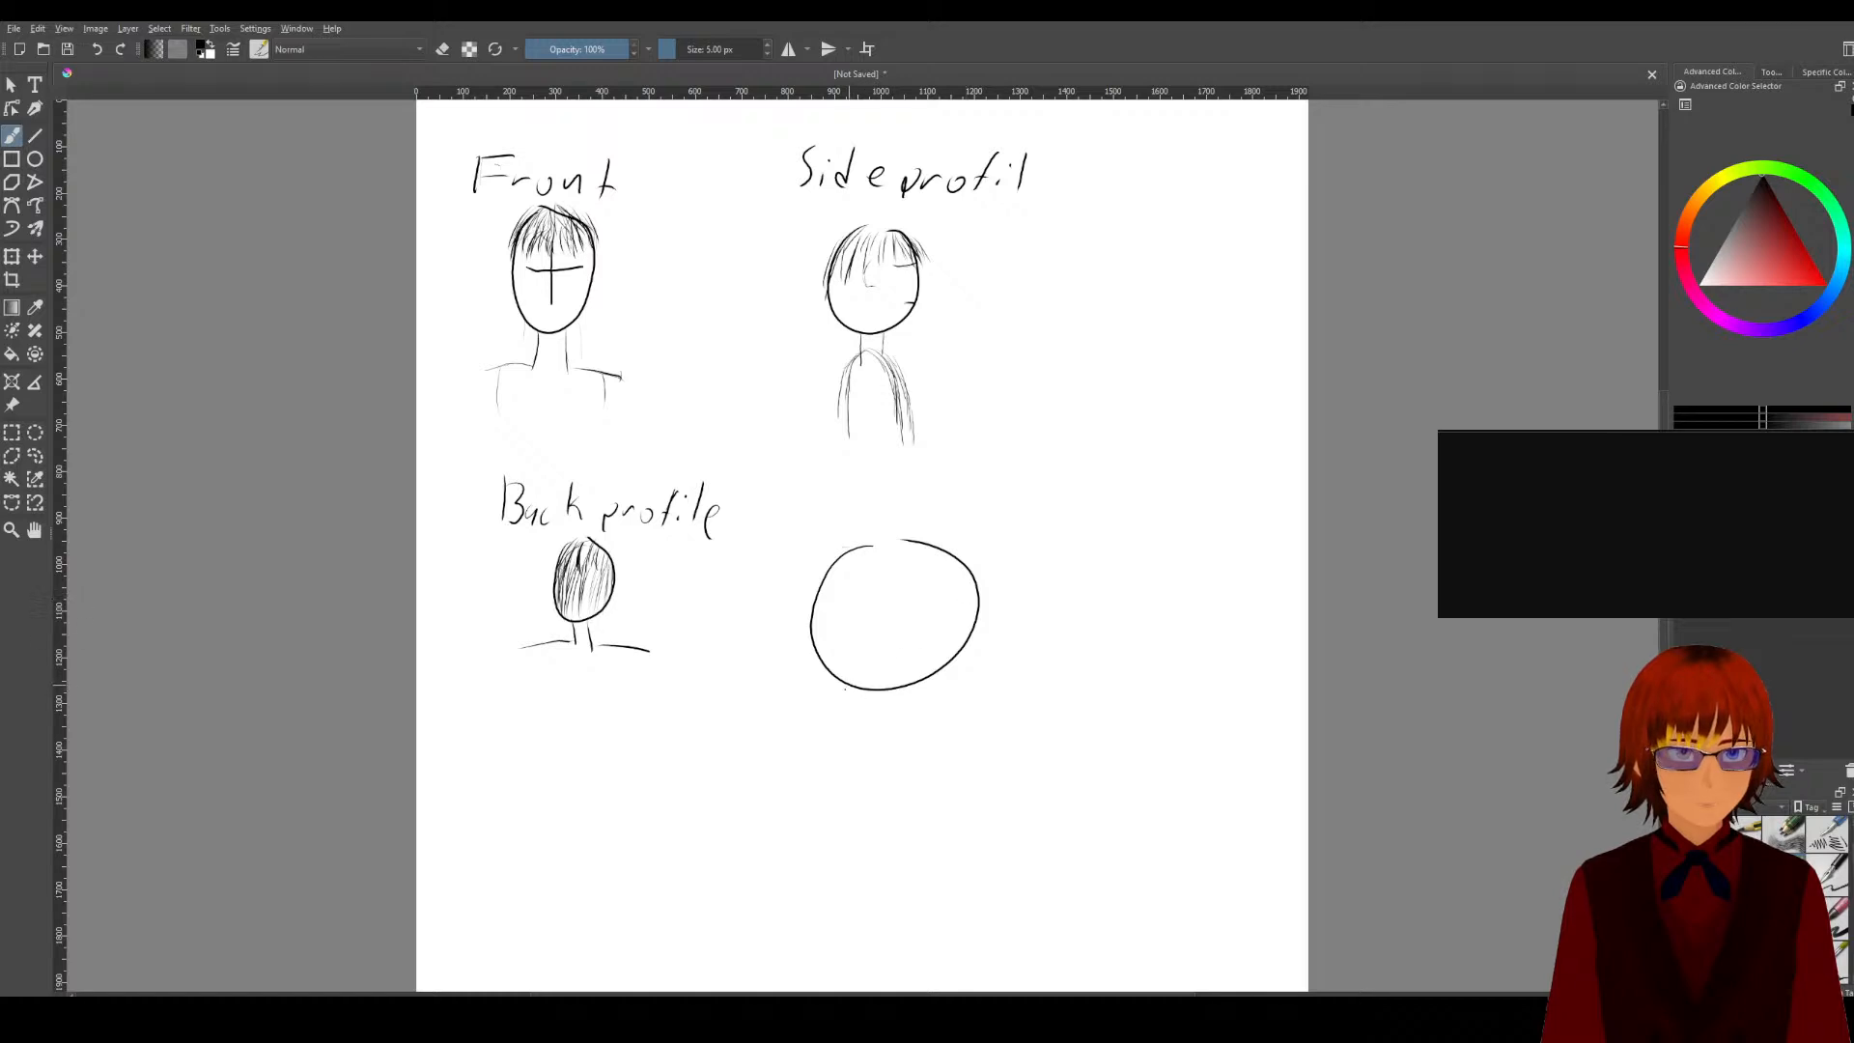
{"action": "left_click_drag", "start_coordinate": [847, 695], "coordinate": [846, 738]}
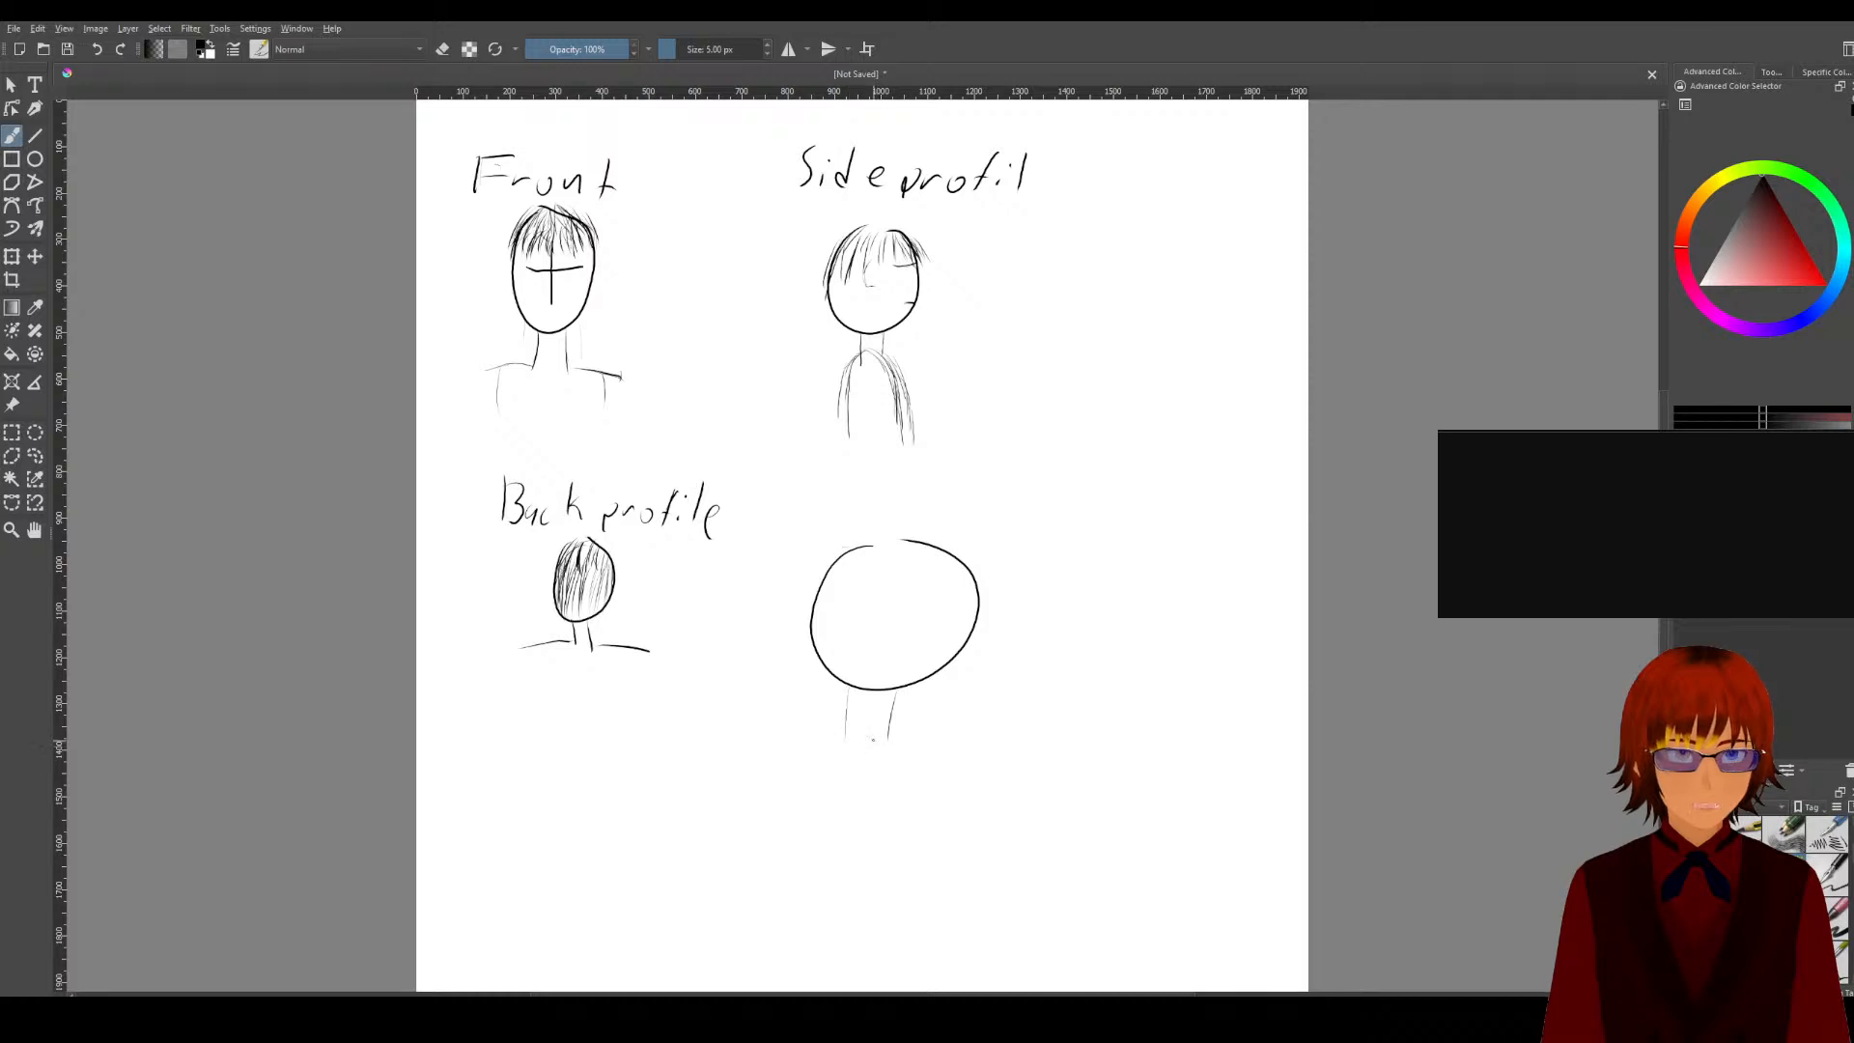
{"action": "left_click_drag", "start_coordinate": [865, 737], "coordinate": [907, 780]}
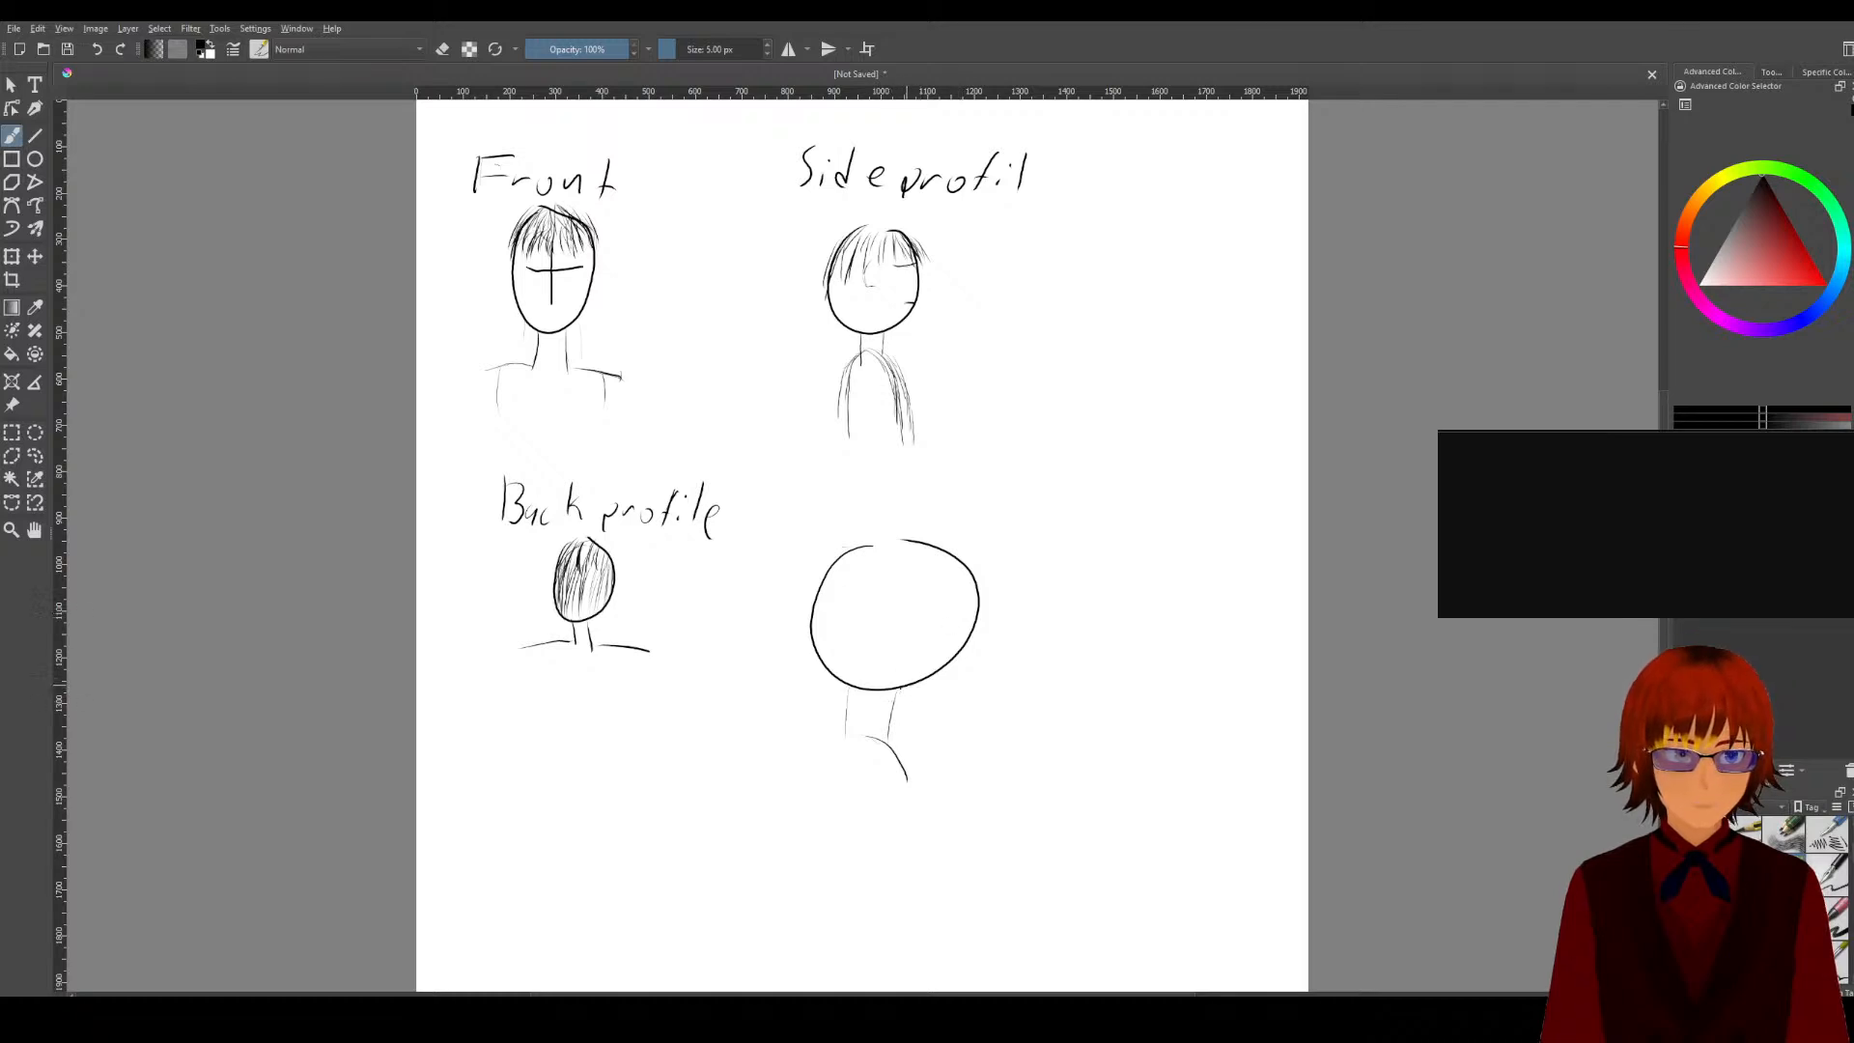
Step: Draw the centre line, eye line, nose and narrow eyes near the right edge of the large head, undoing the round eye outline
{"action": "mouse_move", "coordinate": [916, 614]}
{"action": "left_mouse_down"}
{"action": "mouse_move", "coordinate": [959, 608]}
{"action": "mouse_move", "coordinate": [915, 659]}
{"action": "left_mouse_up"}
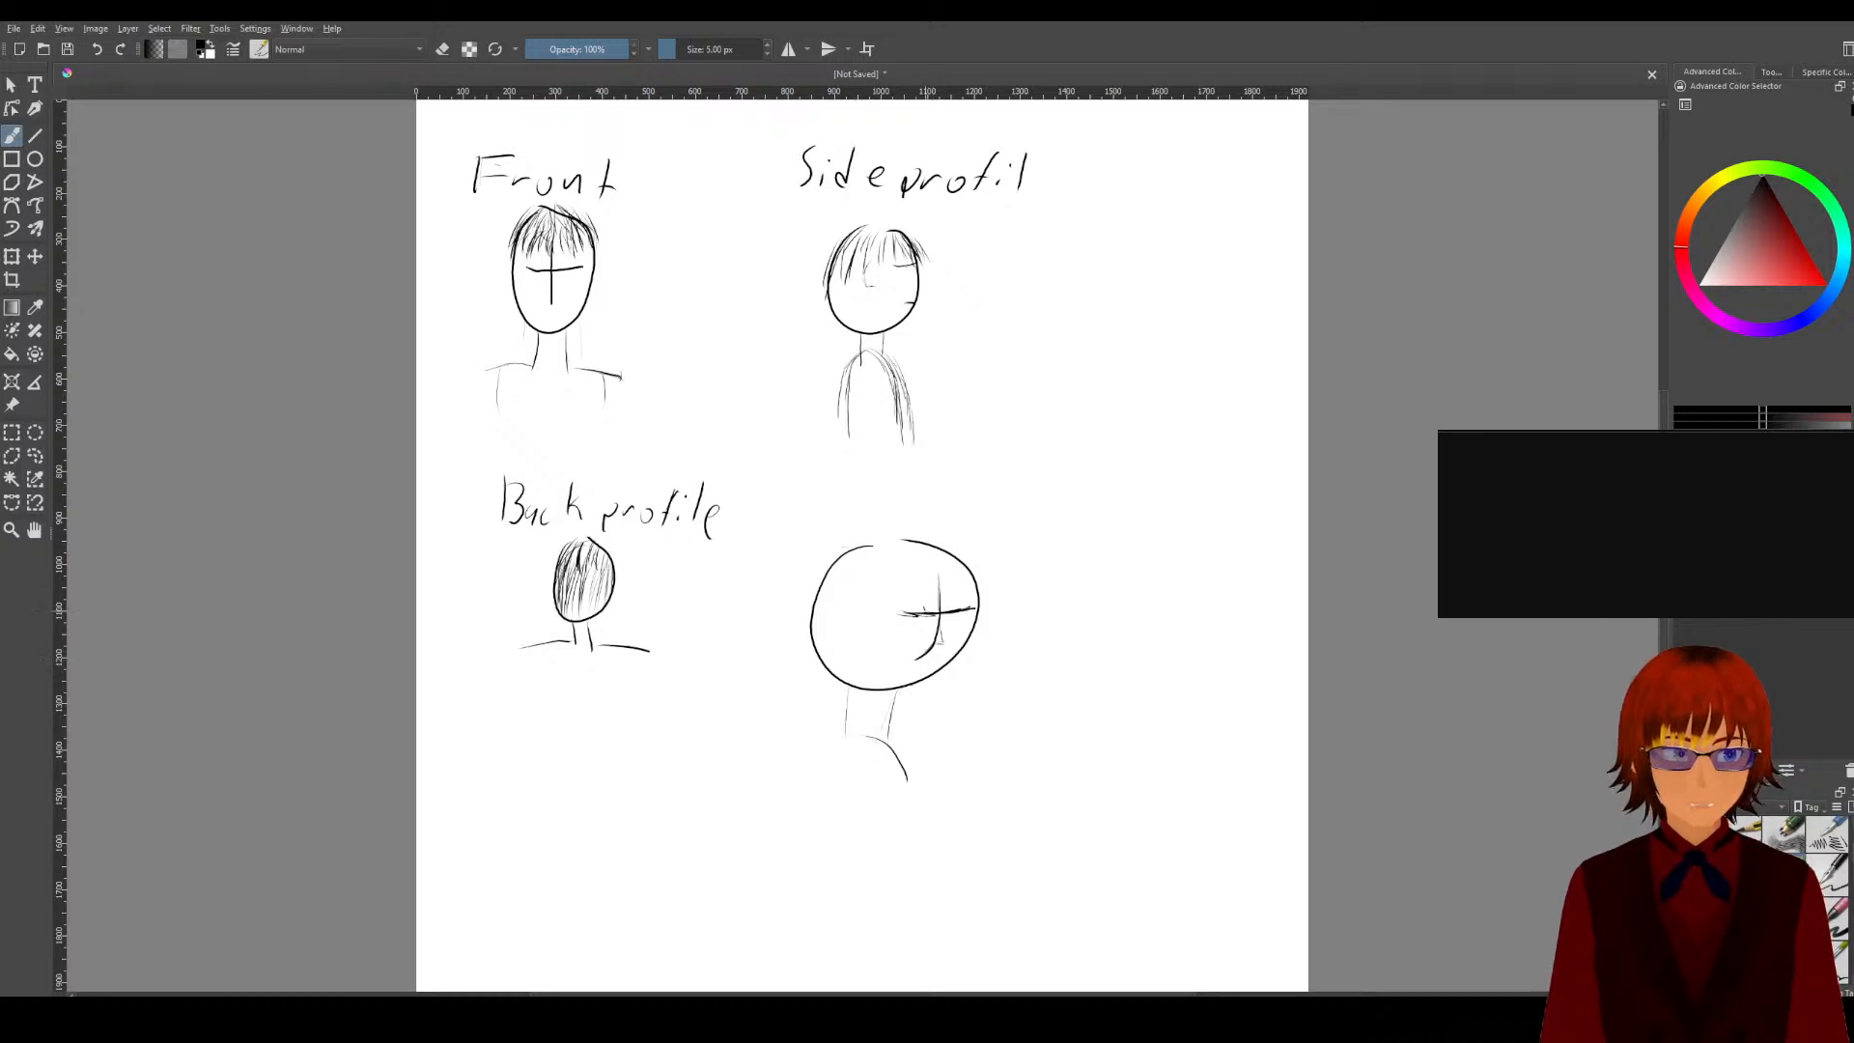
{"action": "left_click_drag", "start_coordinate": [915, 601], "coordinate": [903, 623]}
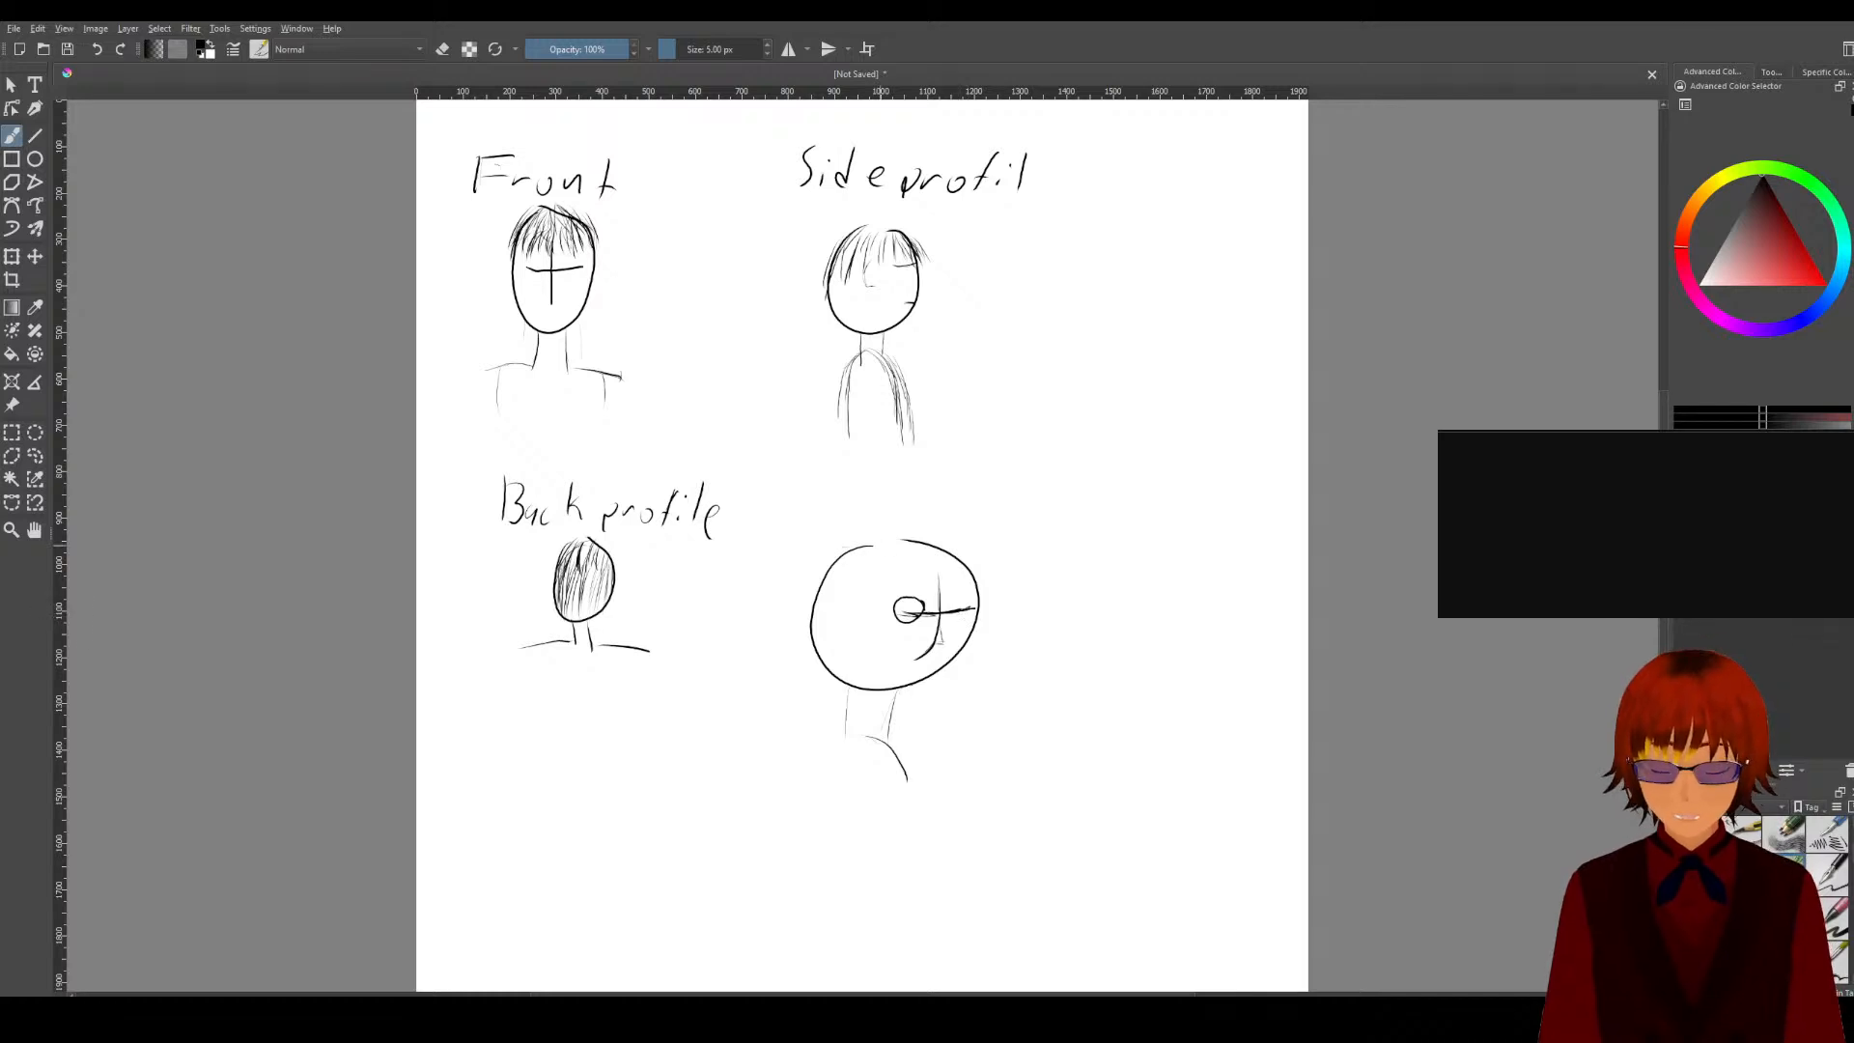
{"action": "key", "text": "ctrl+z"}
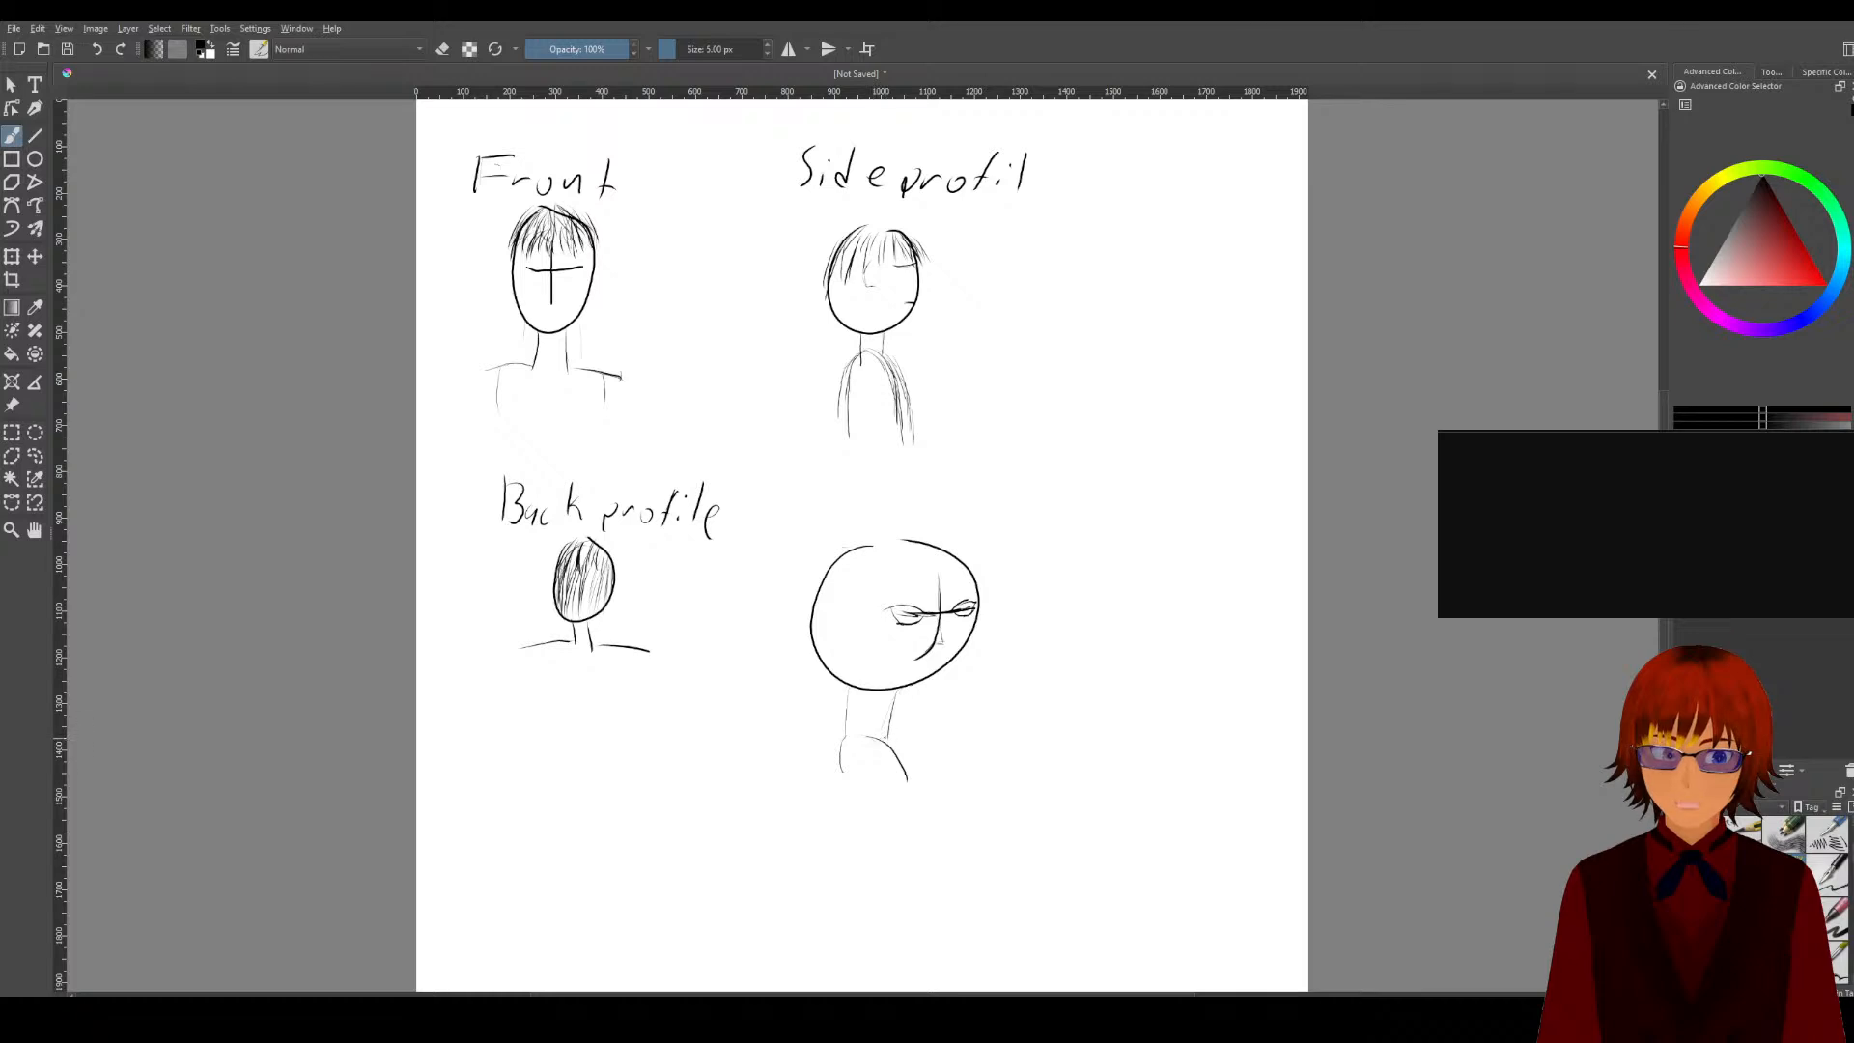
Step: Redraw the sloping shoulder of the turned figure slightly farther out and erase the old shoulder stroke
{"action": "left_click_drag", "start_coordinate": [893, 749], "coordinate": [912, 738]}
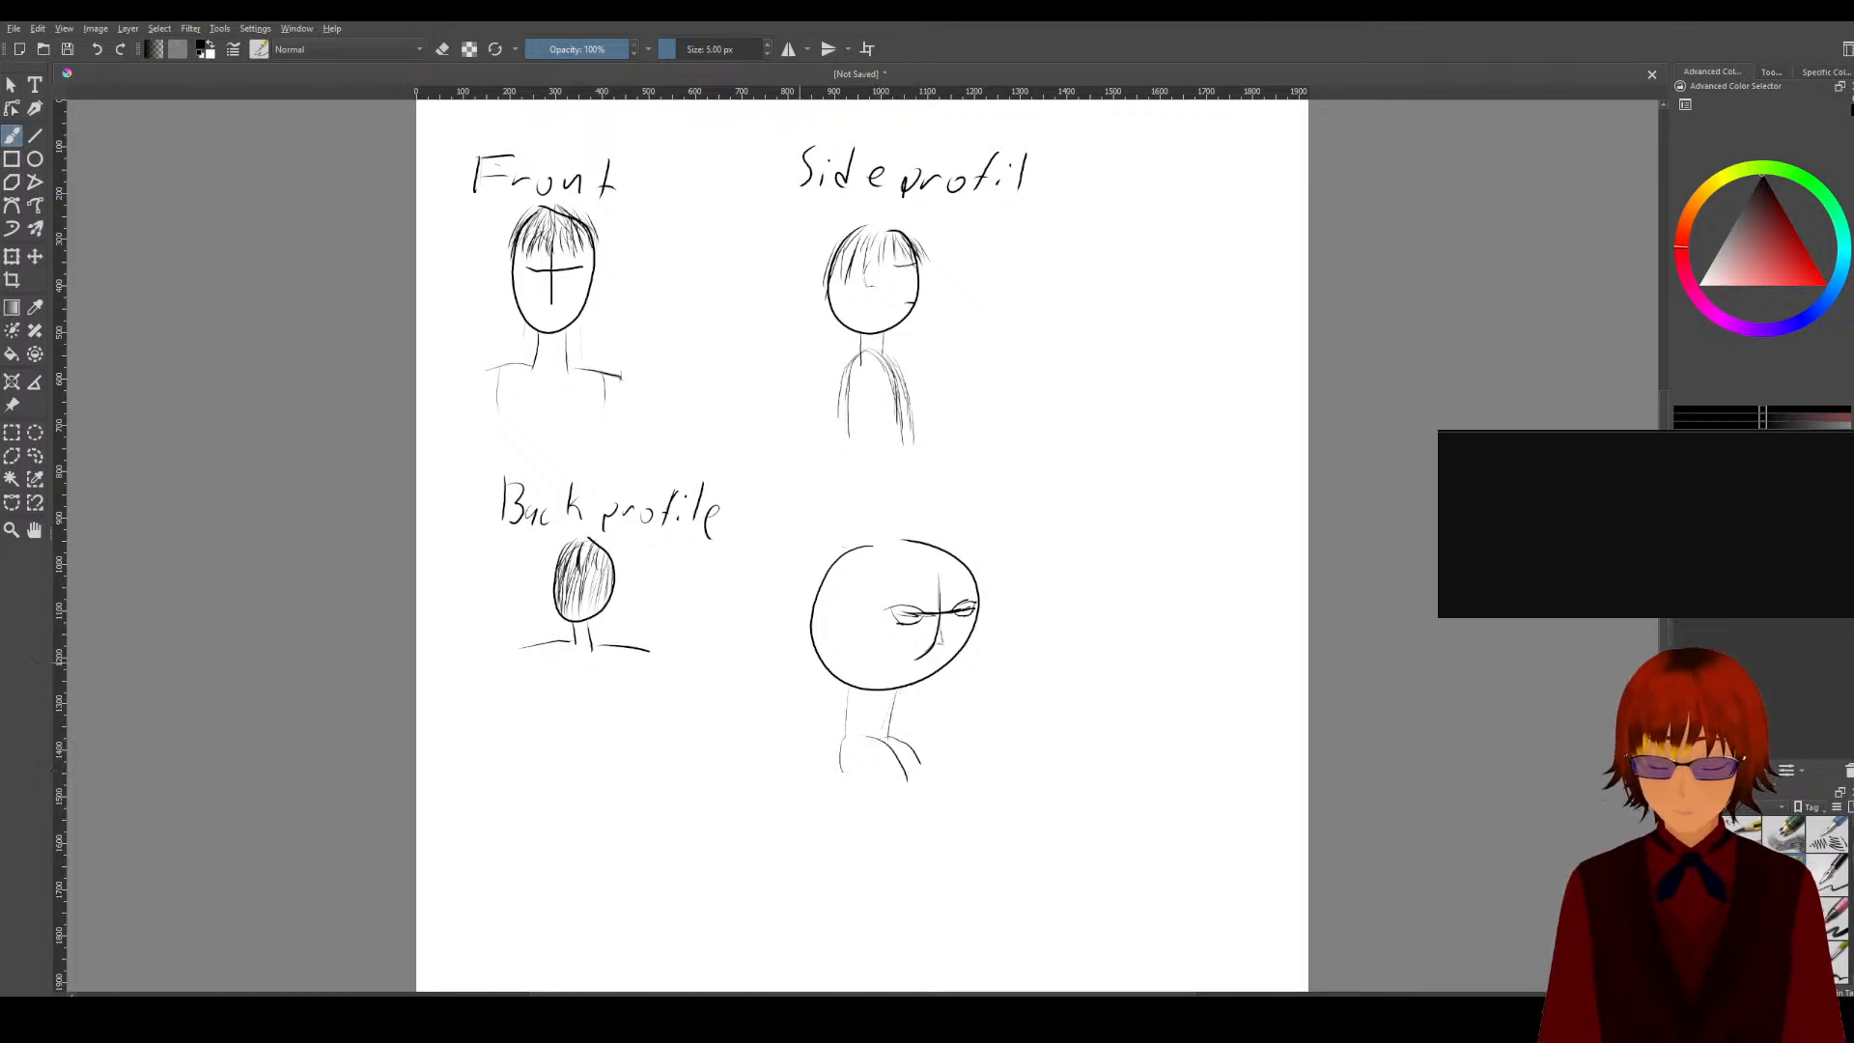
{"action": "key", "text": "e"}
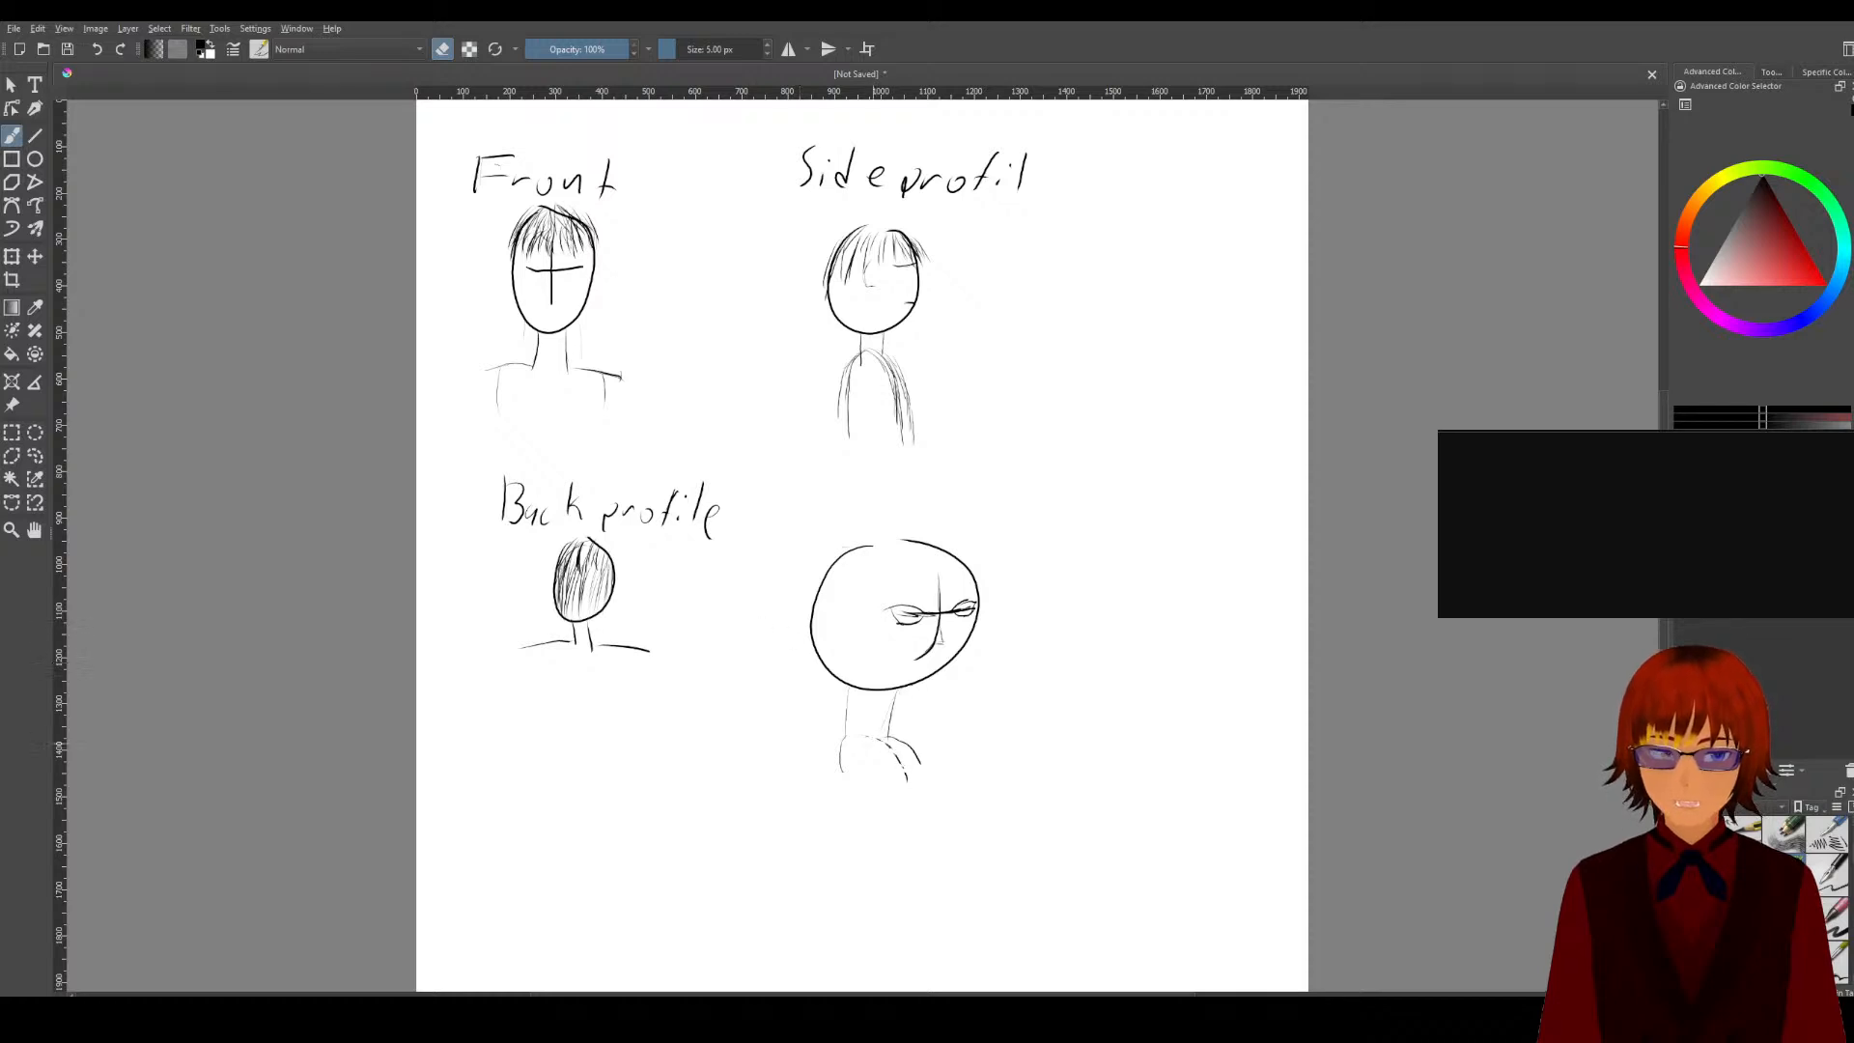
{"action": "left_click_drag", "start_coordinate": [894, 755], "coordinate": [905, 771]}
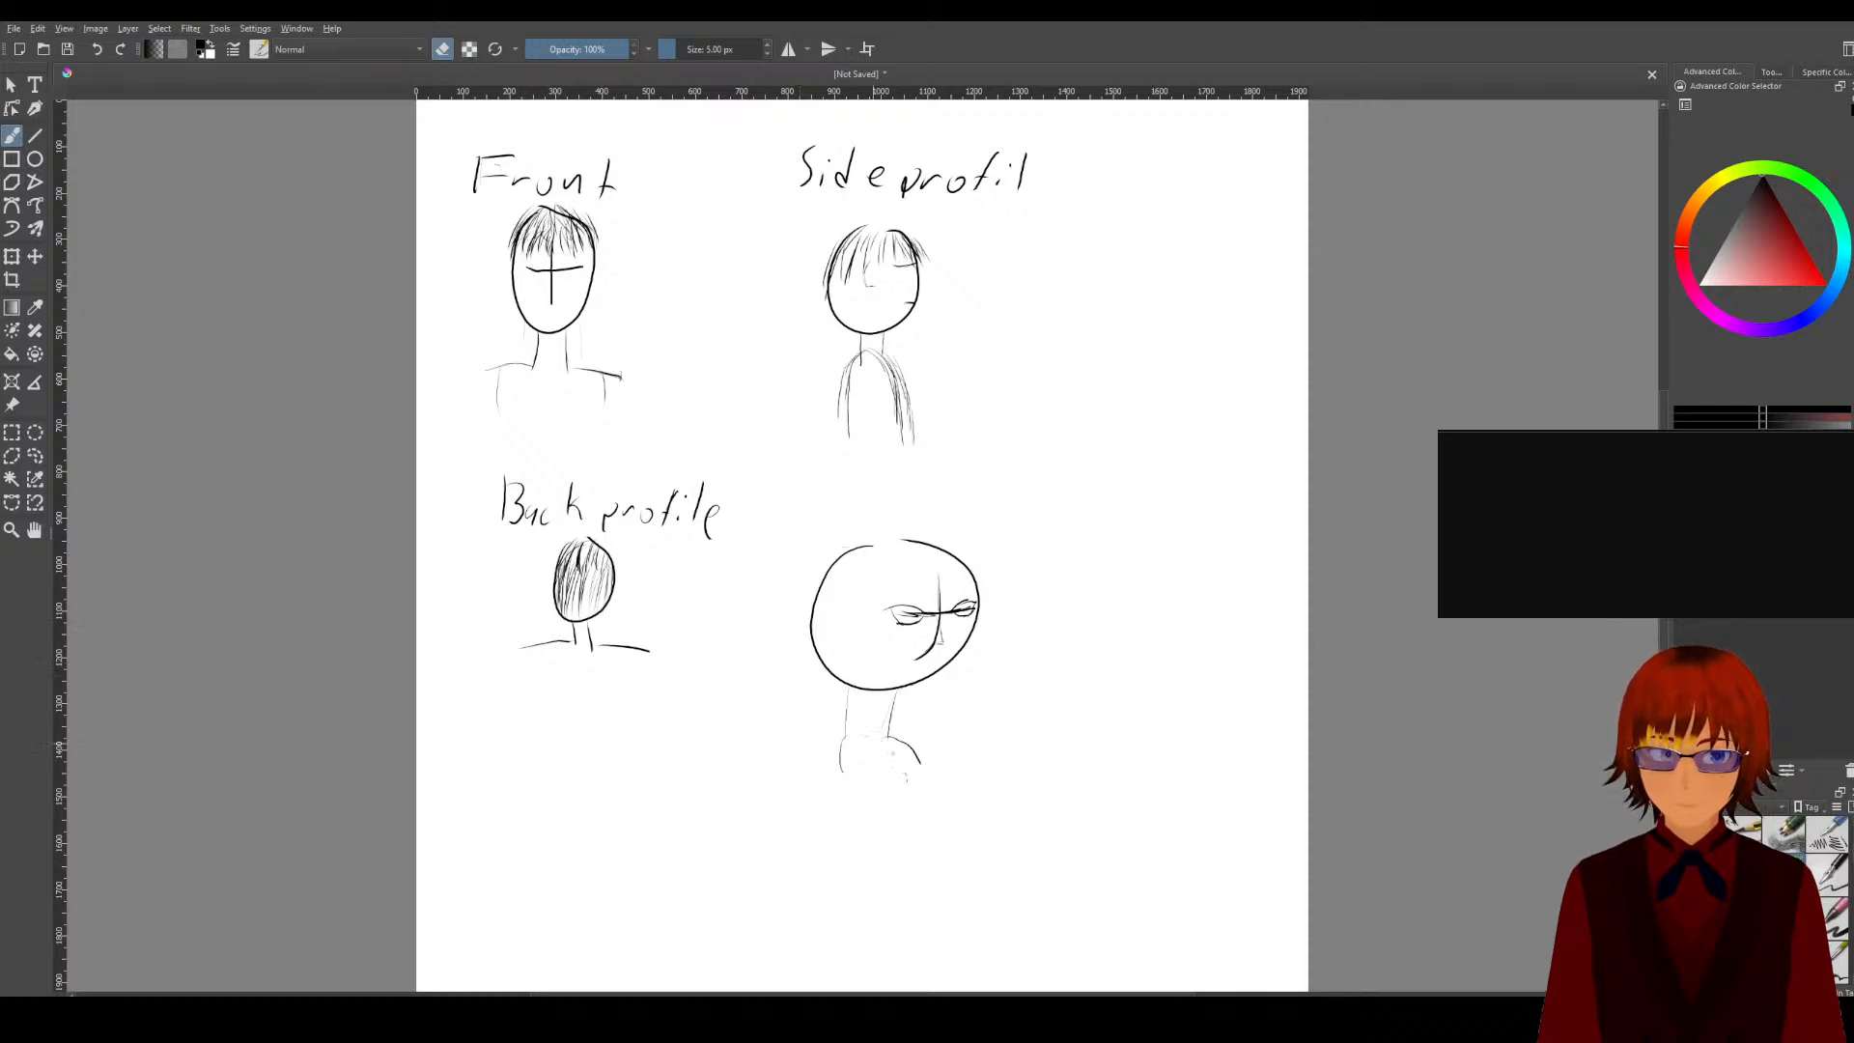
{"action": "key", "text": "e"}
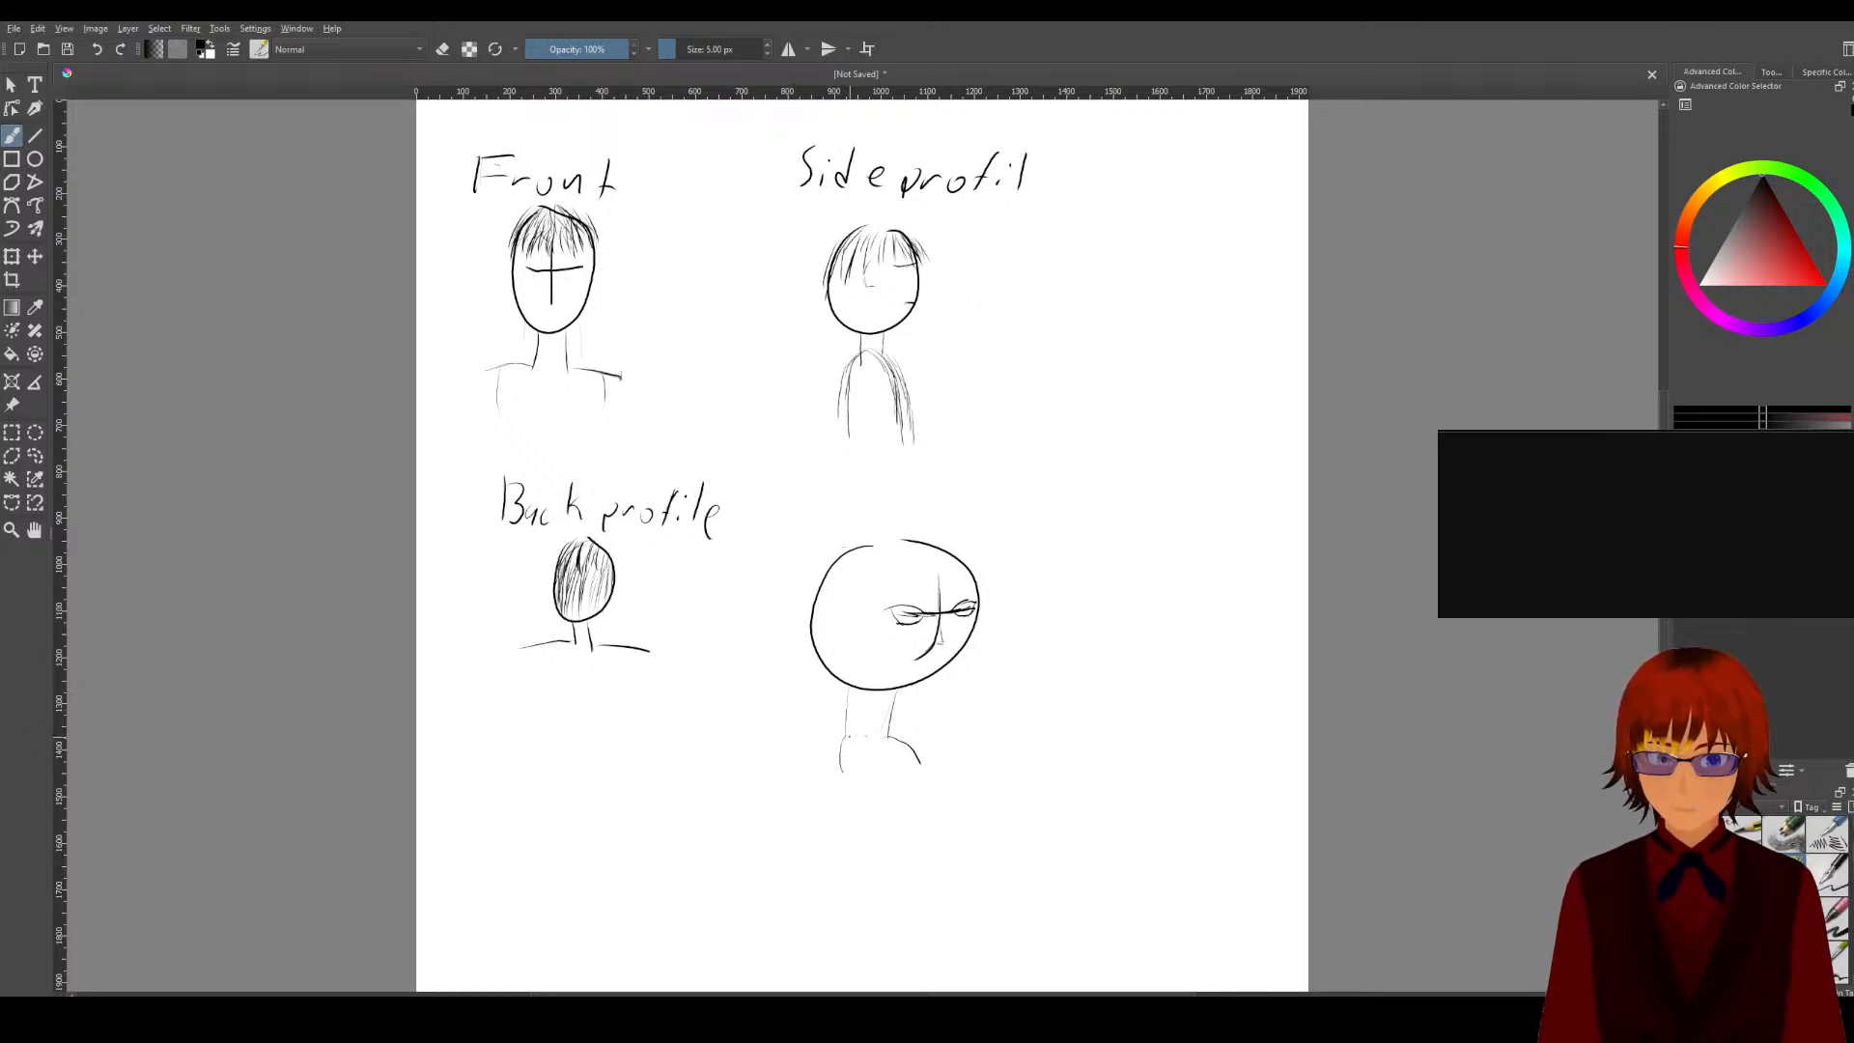
Step: Draw the turned figure's back line, arm lines and outer shoulder slope, and darken both sides of the neck
{"action": "left_click_drag", "start_coordinate": [841, 765], "coordinate": [836, 811]}
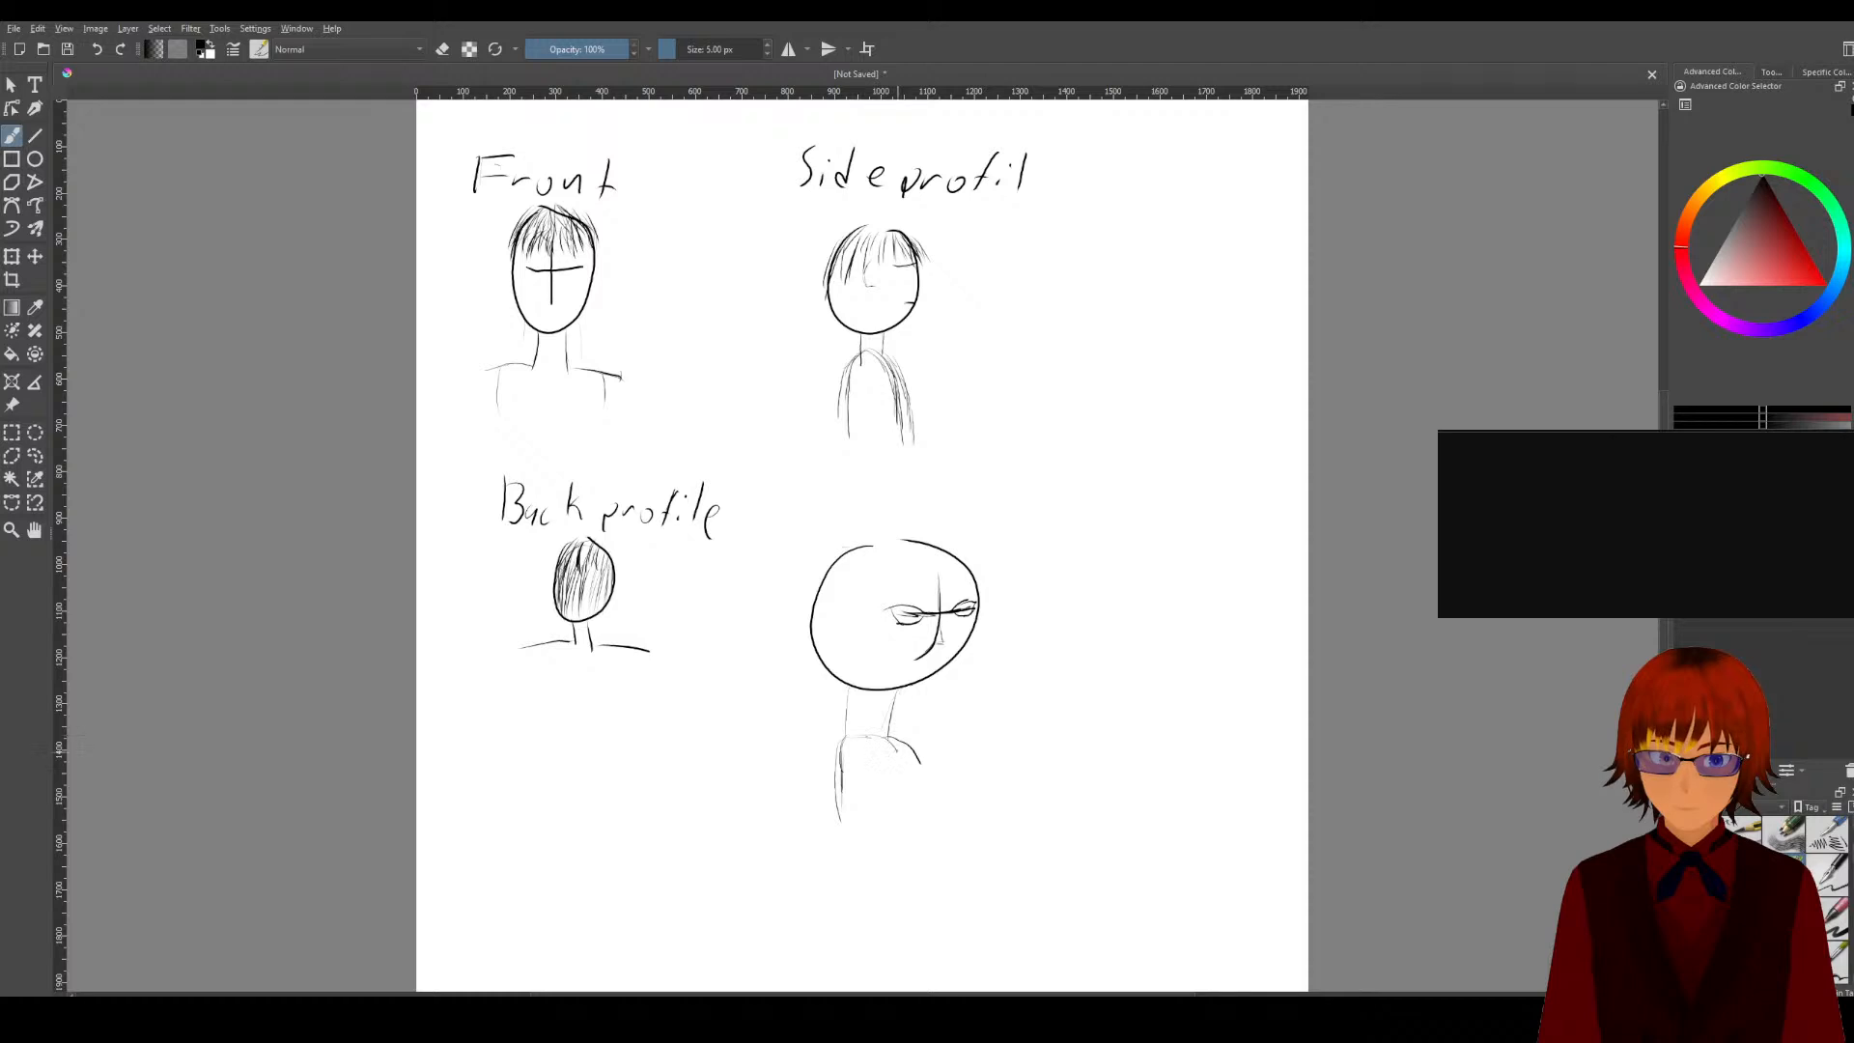
{"action": "left_click_drag", "start_coordinate": [901, 760], "coordinate": [917, 816]}
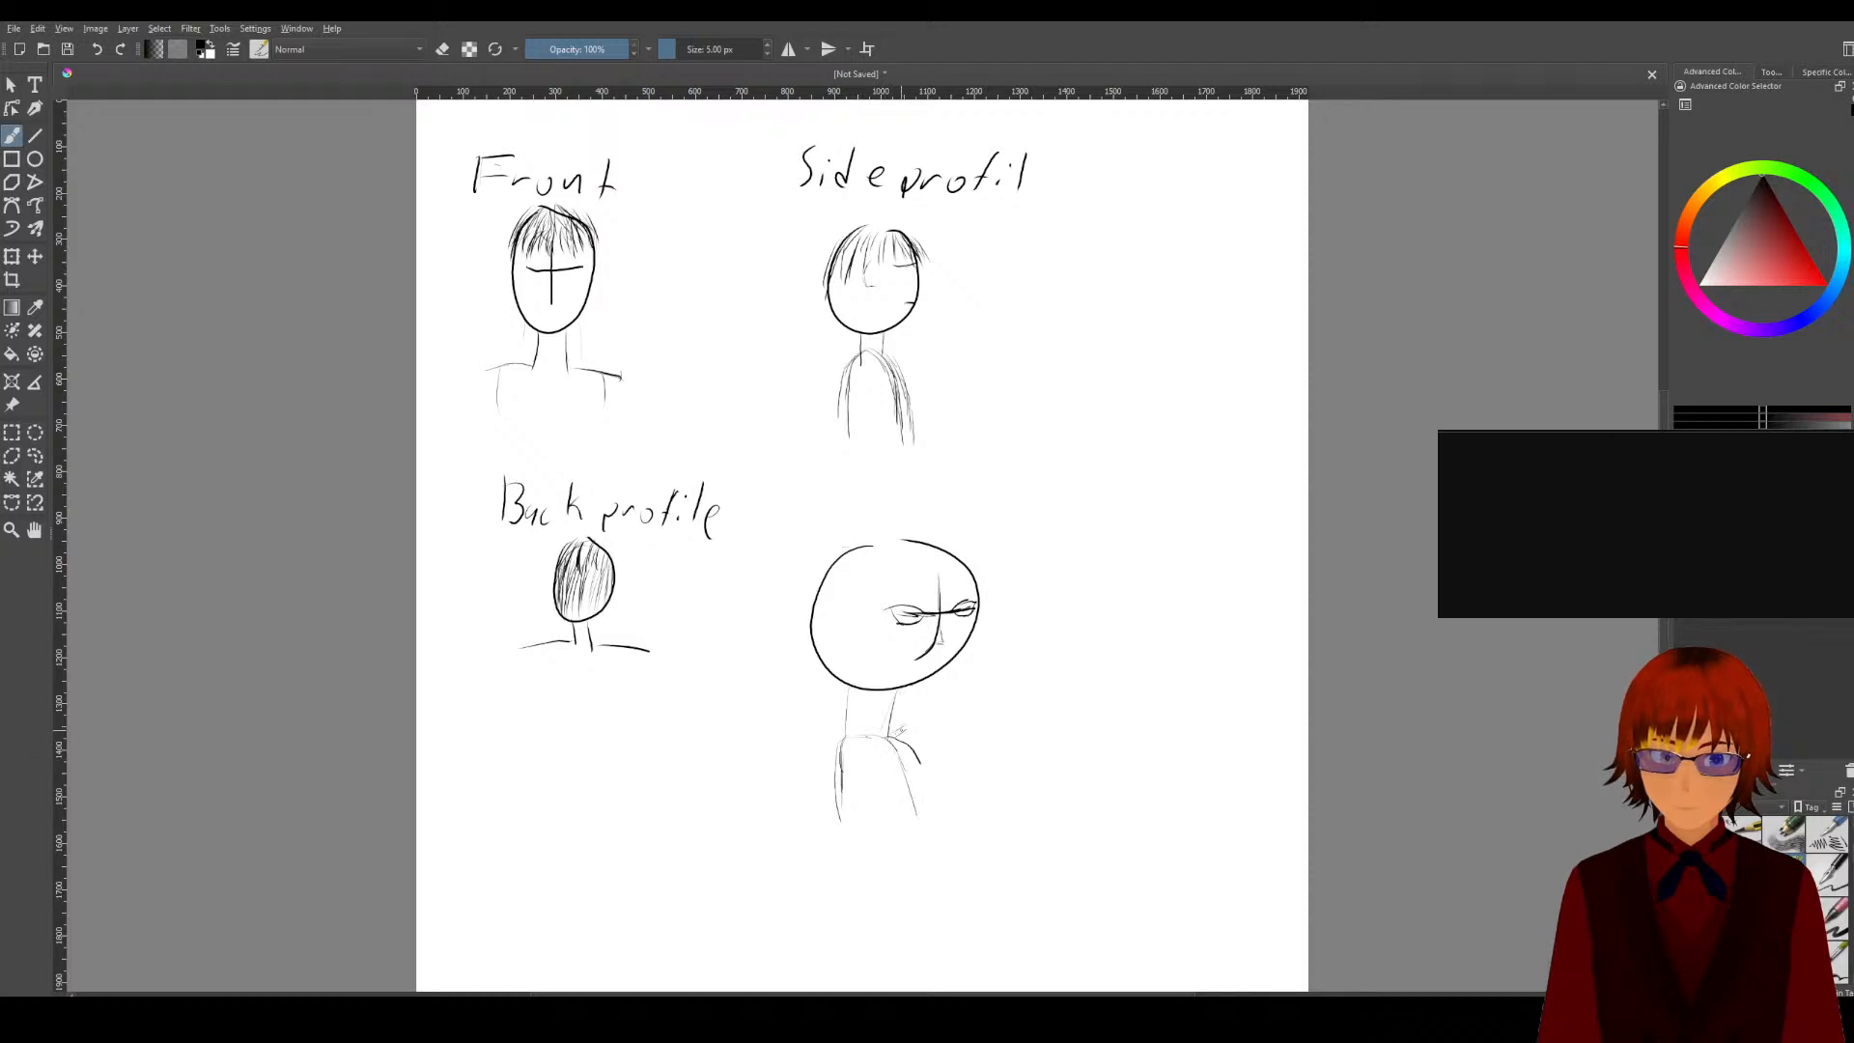
{"action": "left_click_drag", "start_coordinate": [915, 731], "coordinate": [964, 807]}
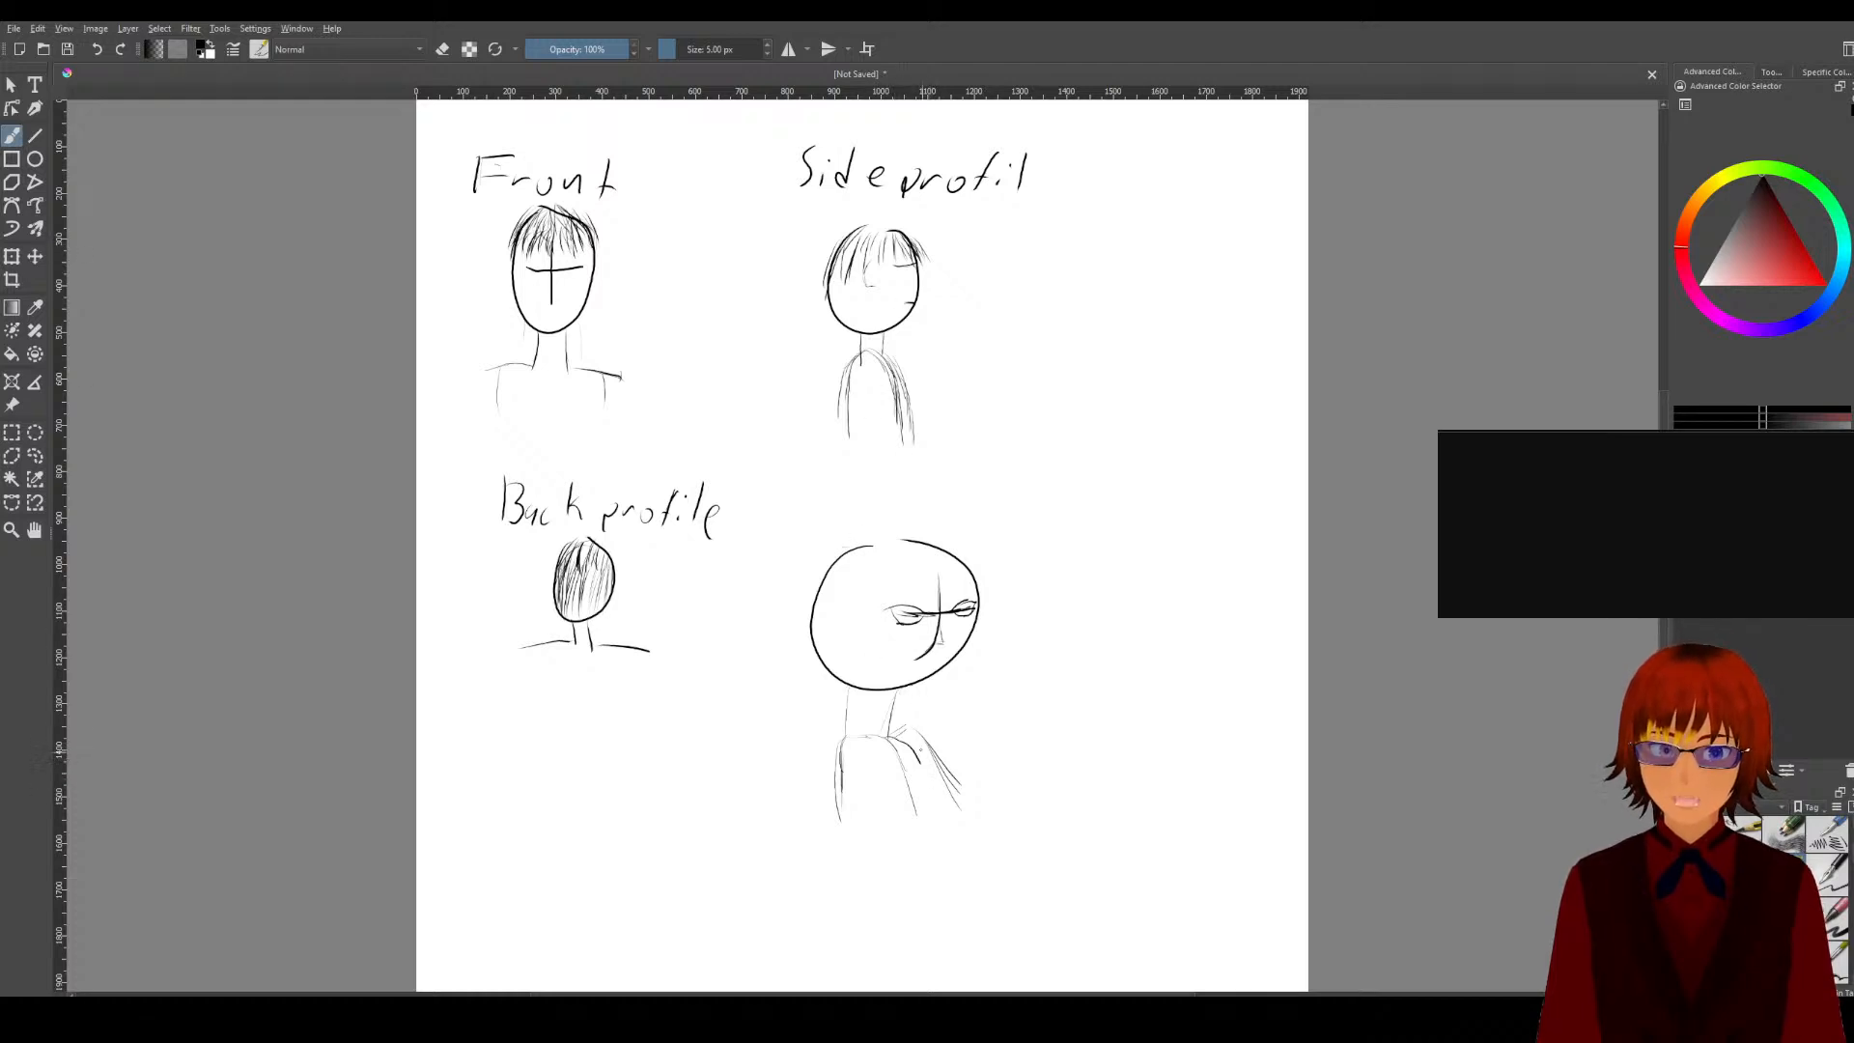
{"action": "mouse_move", "coordinate": [930, 744]}
{"action": "left_mouse_down"}
{"action": "mouse_move", "coordinate": [972, 821]}
{"action": "mouse_move", "coordinate": [924, 840]}
{"action": "left_mouse_up"}
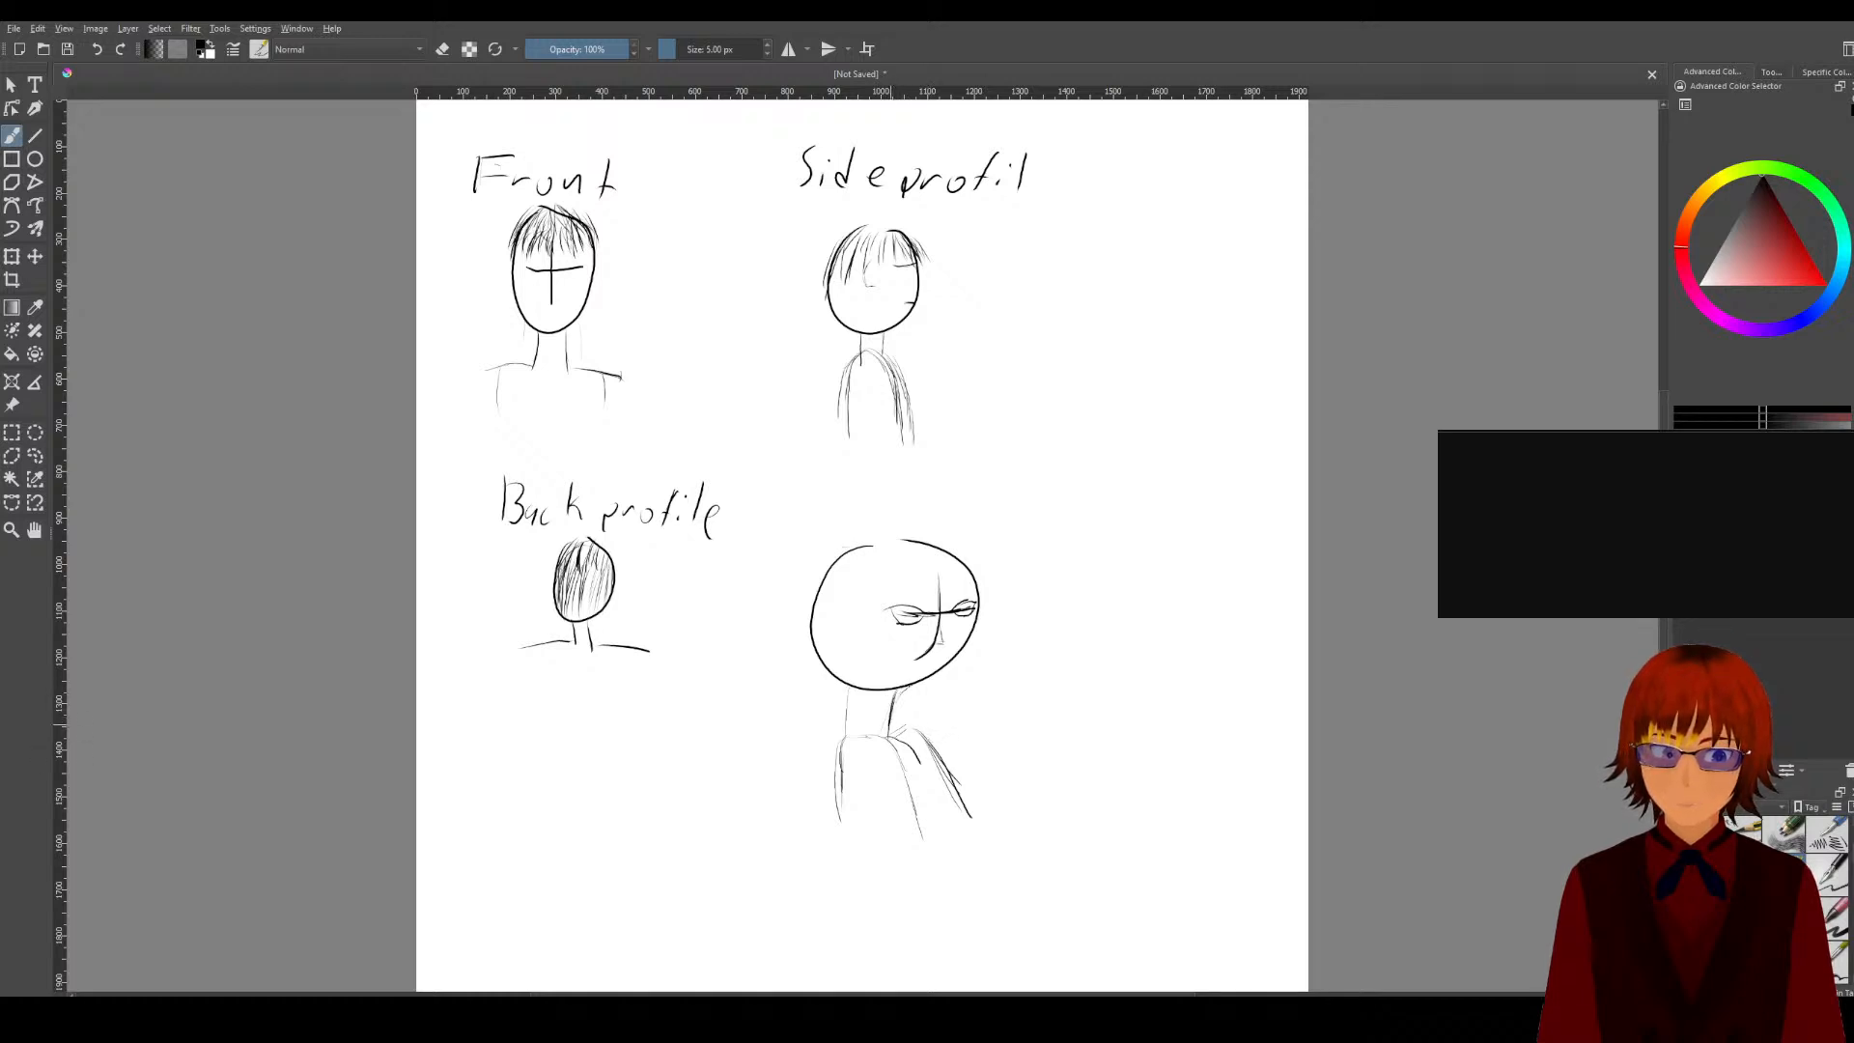
{"action": "mouse_move", "coordinate": [895, 707]}
{"action": "left_mouse_down"}
{"action": "mouse_move", "coordinate": [889, 741]}
{"action": "mouse_move", "coordinate": [843, 720]}
{"action": "left_mouse_up"}
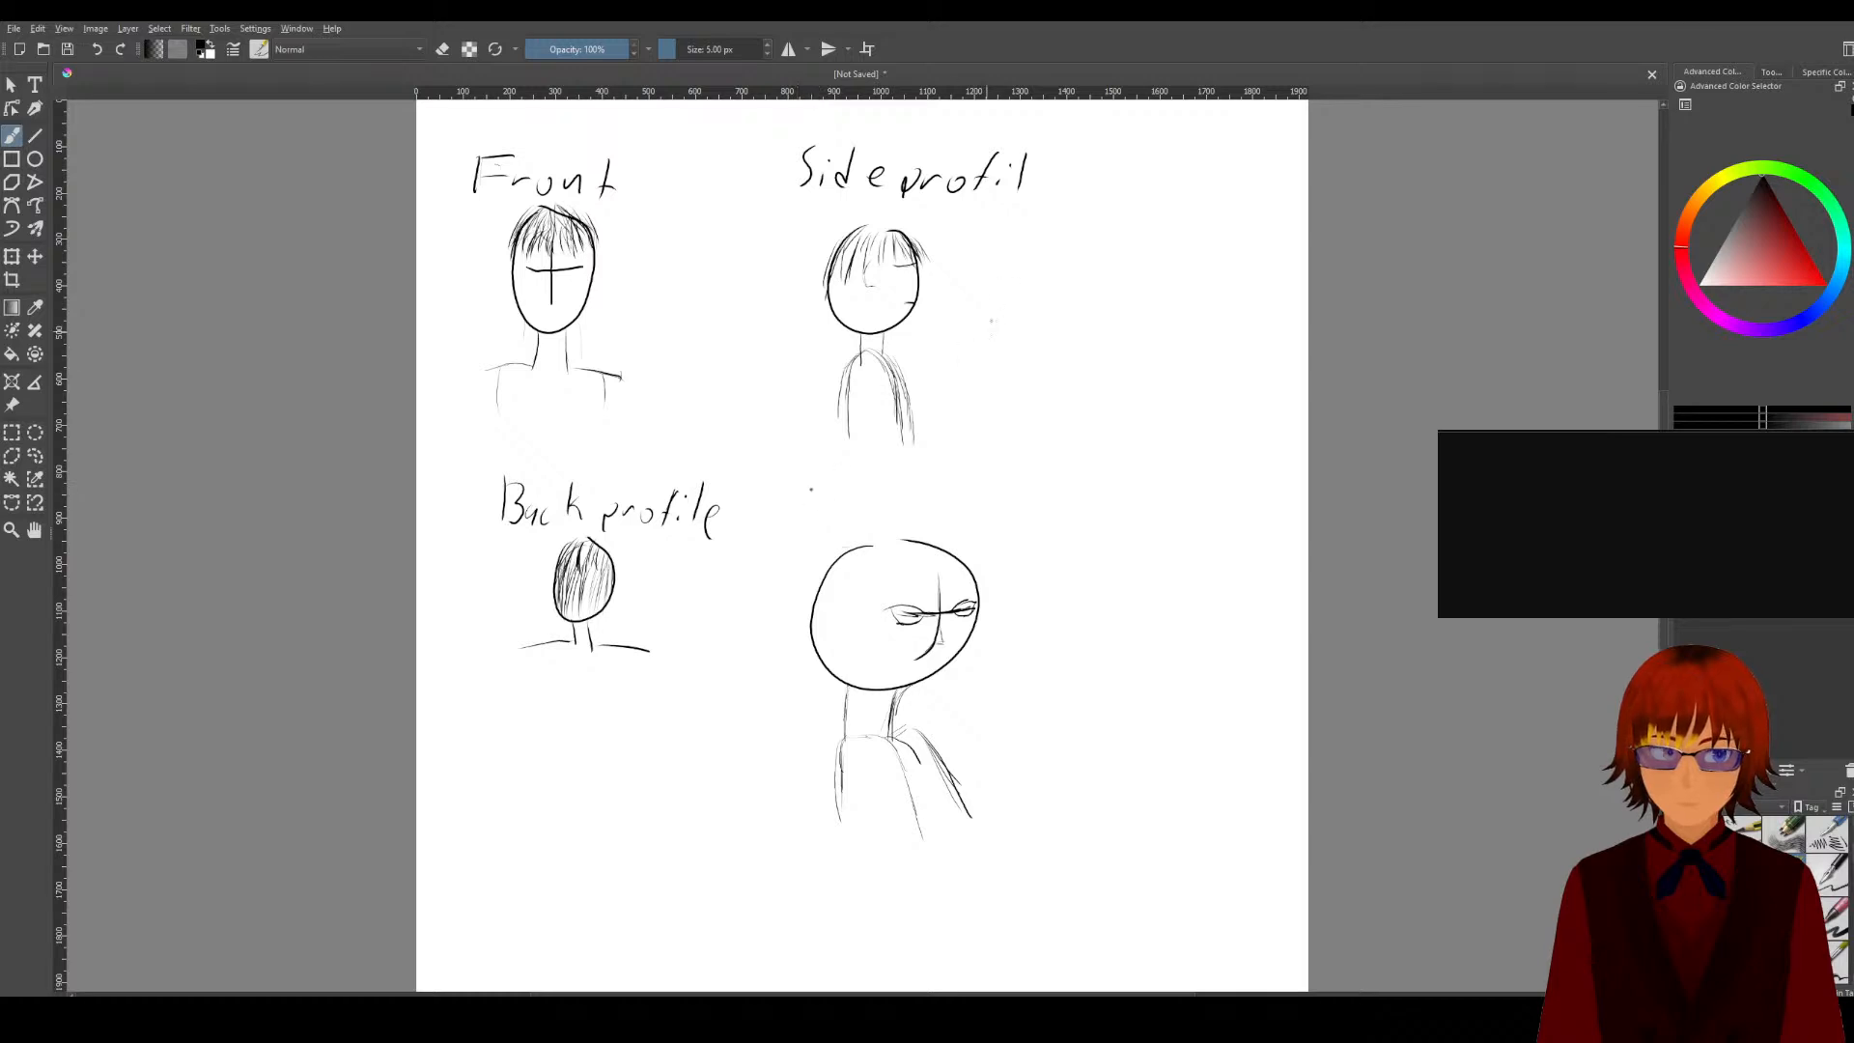
Step: Add the missing final "e" to the "Side profile" label and handwrite "Slight Profile" above the turned head
{"action": "mouse_move", "coordinate": [1040, 185]}
{"action": "left_mouse_down"}
{"action": "mouse_move", "coordinate": [1066, 180]}
{"action": "mouse_move", "coordinate": [1067, 201]}
{"action": "left_mouse_up"}
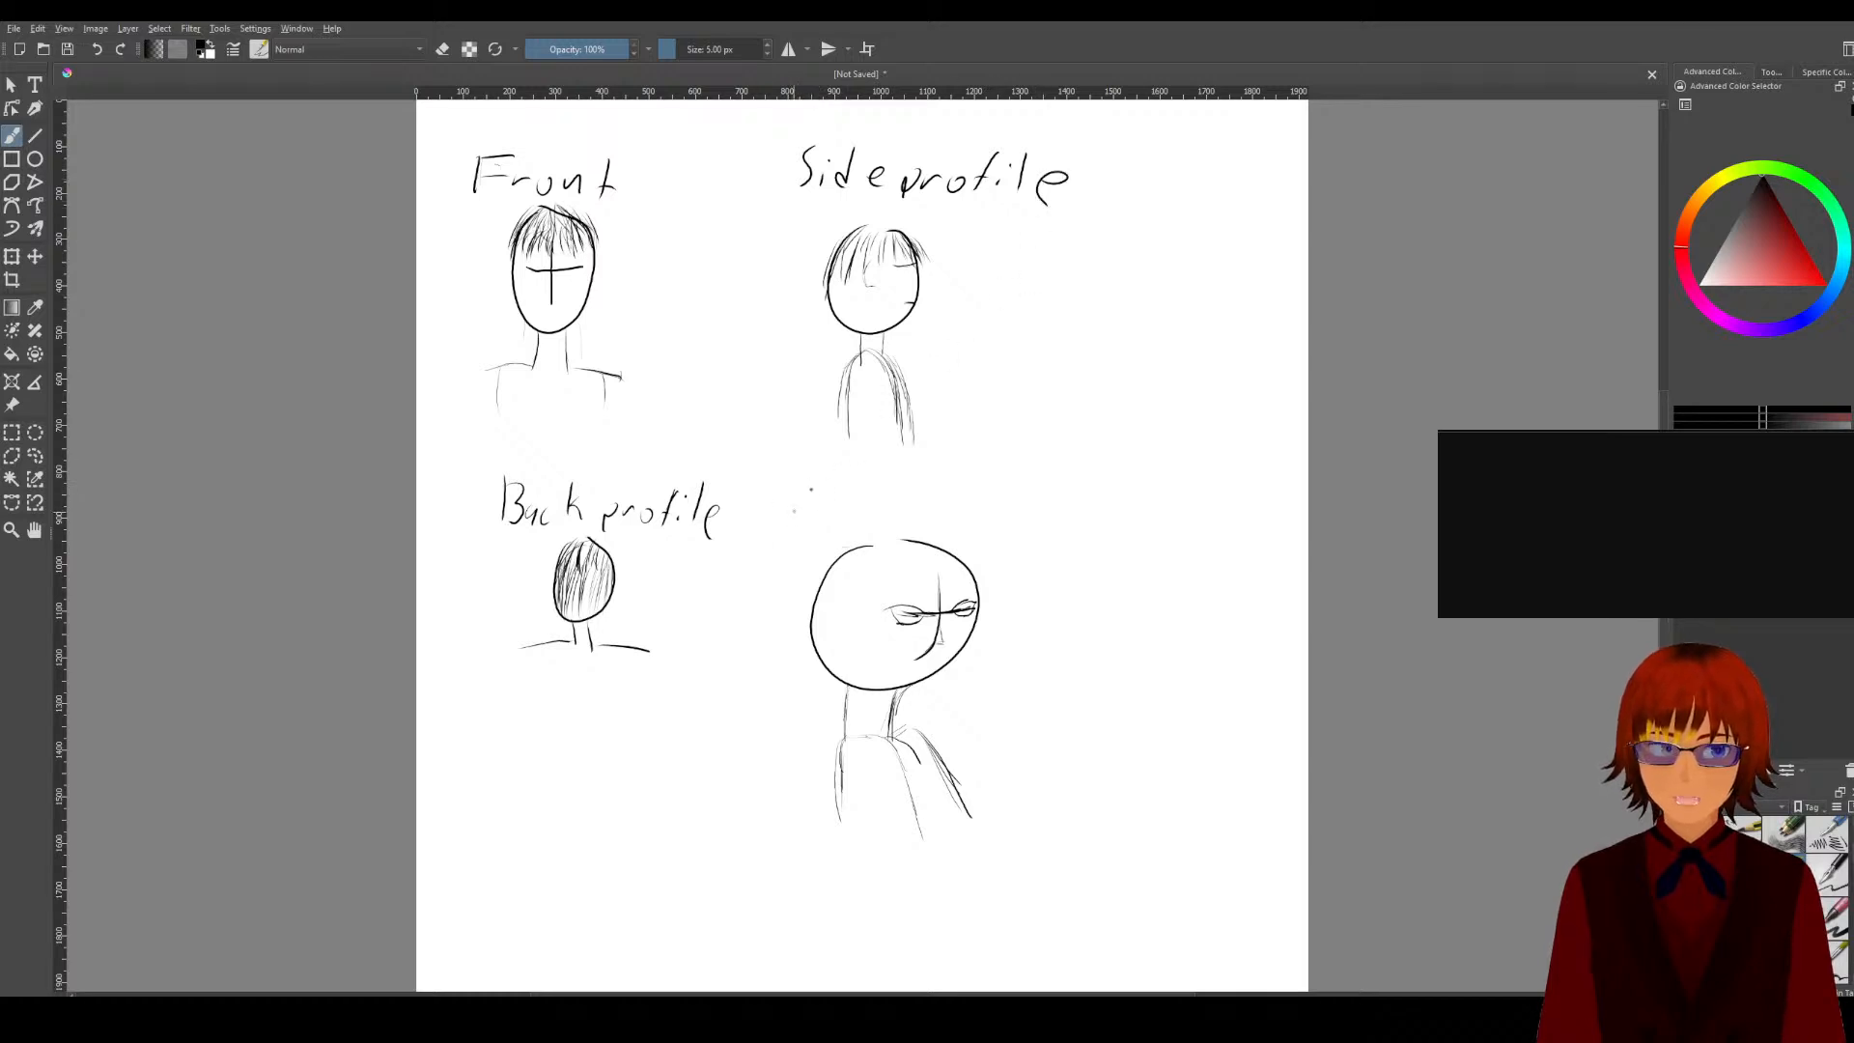
{"action": "mouse_move", "coordinate": [813, 491]}
{"action": "left_mouse_down"}
{"action": "mouse_move", "coordinate": [796, 525]}
{"action": "mouse_move", "coordinate": [840, 543]}
{"action": "left_mouse_up"}
{"action": "left_click", "coordinate": [873, 518]}
{"action": "left_click_drag", "start_coordinate": [878, 487], "coordinate": [886, 526]}
{"action": "mouse_move", "coordinate": [903, 492]}
{"action": "left_mouse_down"}
{"action": "mouse_move", "coordinate": [901, 519]}
{"action": "mouse_move", "coordinate": [938, 509]}
{"action": "mouse_move", "coordinate": [930, 529]}
{"action": "left_mouse_up"}
{"action": "left_click_drag", "start_coordinate": [946, 526], "coordinate": [1012, 527]}
{"action": "left_click", "coordinate": [1010, 525]}
{"action": "mouse_move", "coordinate": [1035, 495]}
{"action": "left_mouse_down"}
{"action": "mouse_move", "coordinate": [1027, 541]}
{"action": "mouse_move", "coordinate": [1059, 543]}
{"action": "left_mouse_up"}
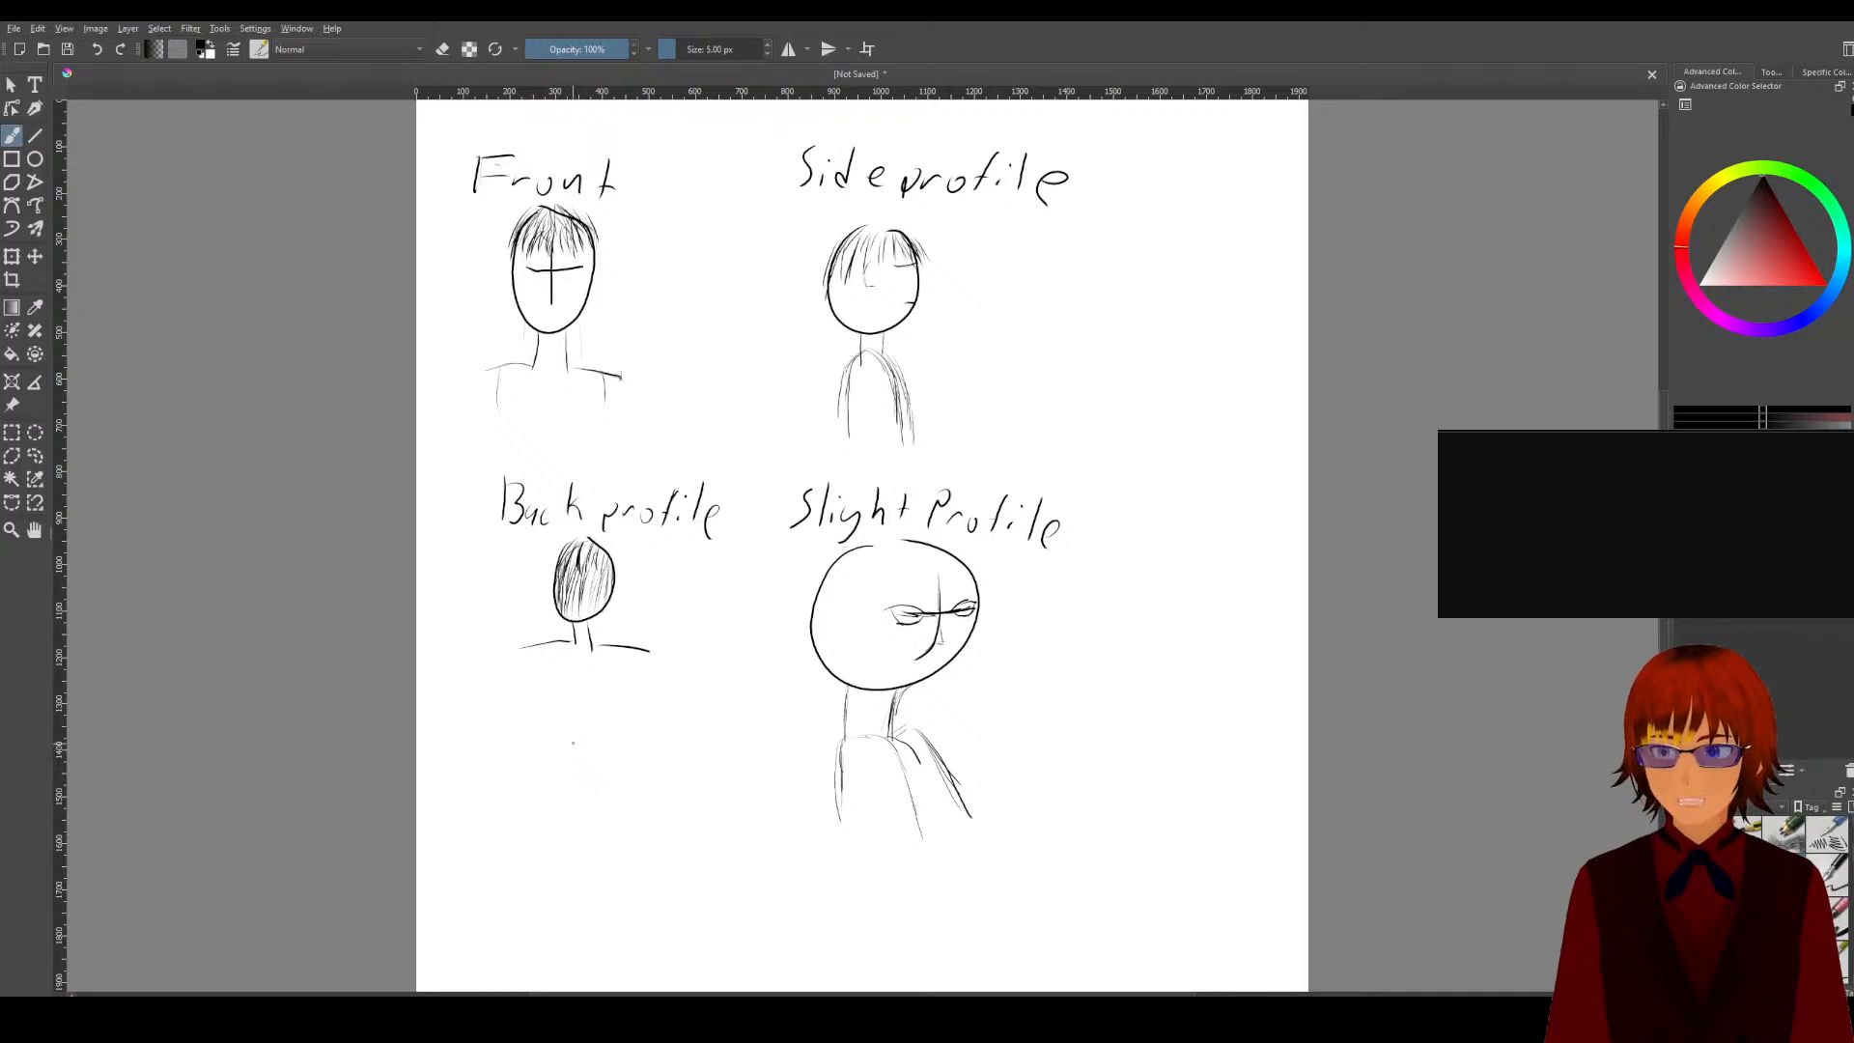
Step: Sketch a small head and an oval torso about 130 px wide below the back view, undoing the first pair of arms
{"action": "mouse_move", "coordinate": [569, 750]}
{"action": "left_mouse_down"}
{"action": "mouse_move", "coordinate": [572, 803]}
{"action": "mouse_move", "coordinate": [574, 759]}
{"action": "left_mouse_up"}
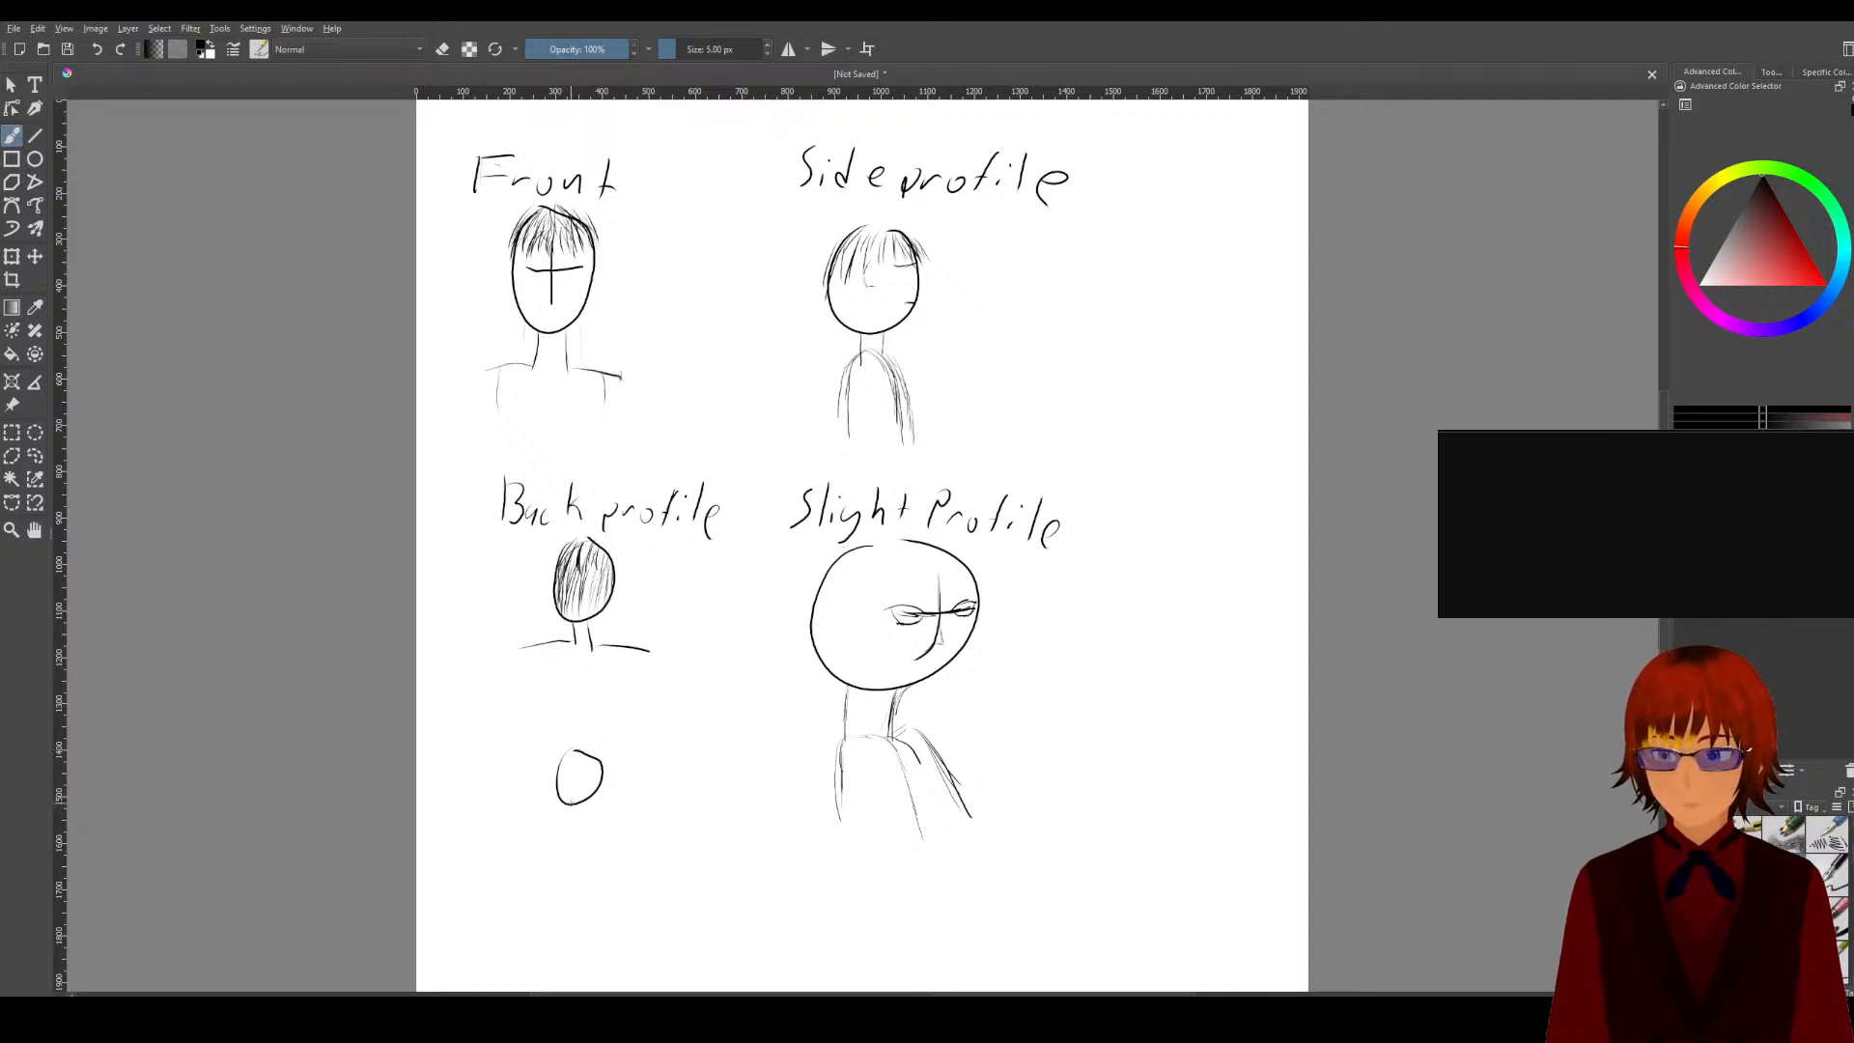
{"action": "mouse_move", "coordinate": [573, 797]}
{"action": "left_mouse_down"}
{"action": "mouse_move", "coordinate": [558, 842]}
{"action": "mouse_move", "coordinate": [577, 891]}
{"action": "mouse_move", "coordinate": [615, 838]}
{"action": "mouse_move", "coordinate": [578, 794]}
{"action": "mouse_move", "coordinate": [536, 833]}
{"action": "mouse_move", "coordinate": [570, 798]}
{"action": "mouse_move", "coordinate": [644, 821]}
{"action": "mouse_move", "coordinate": [604, 802]}
{"action": "mouse_move", "coordinate": [530, 836]}
{"action": "mouse_move", "coordinate": [568, 822]}
{"action": "left_mouse_up"}
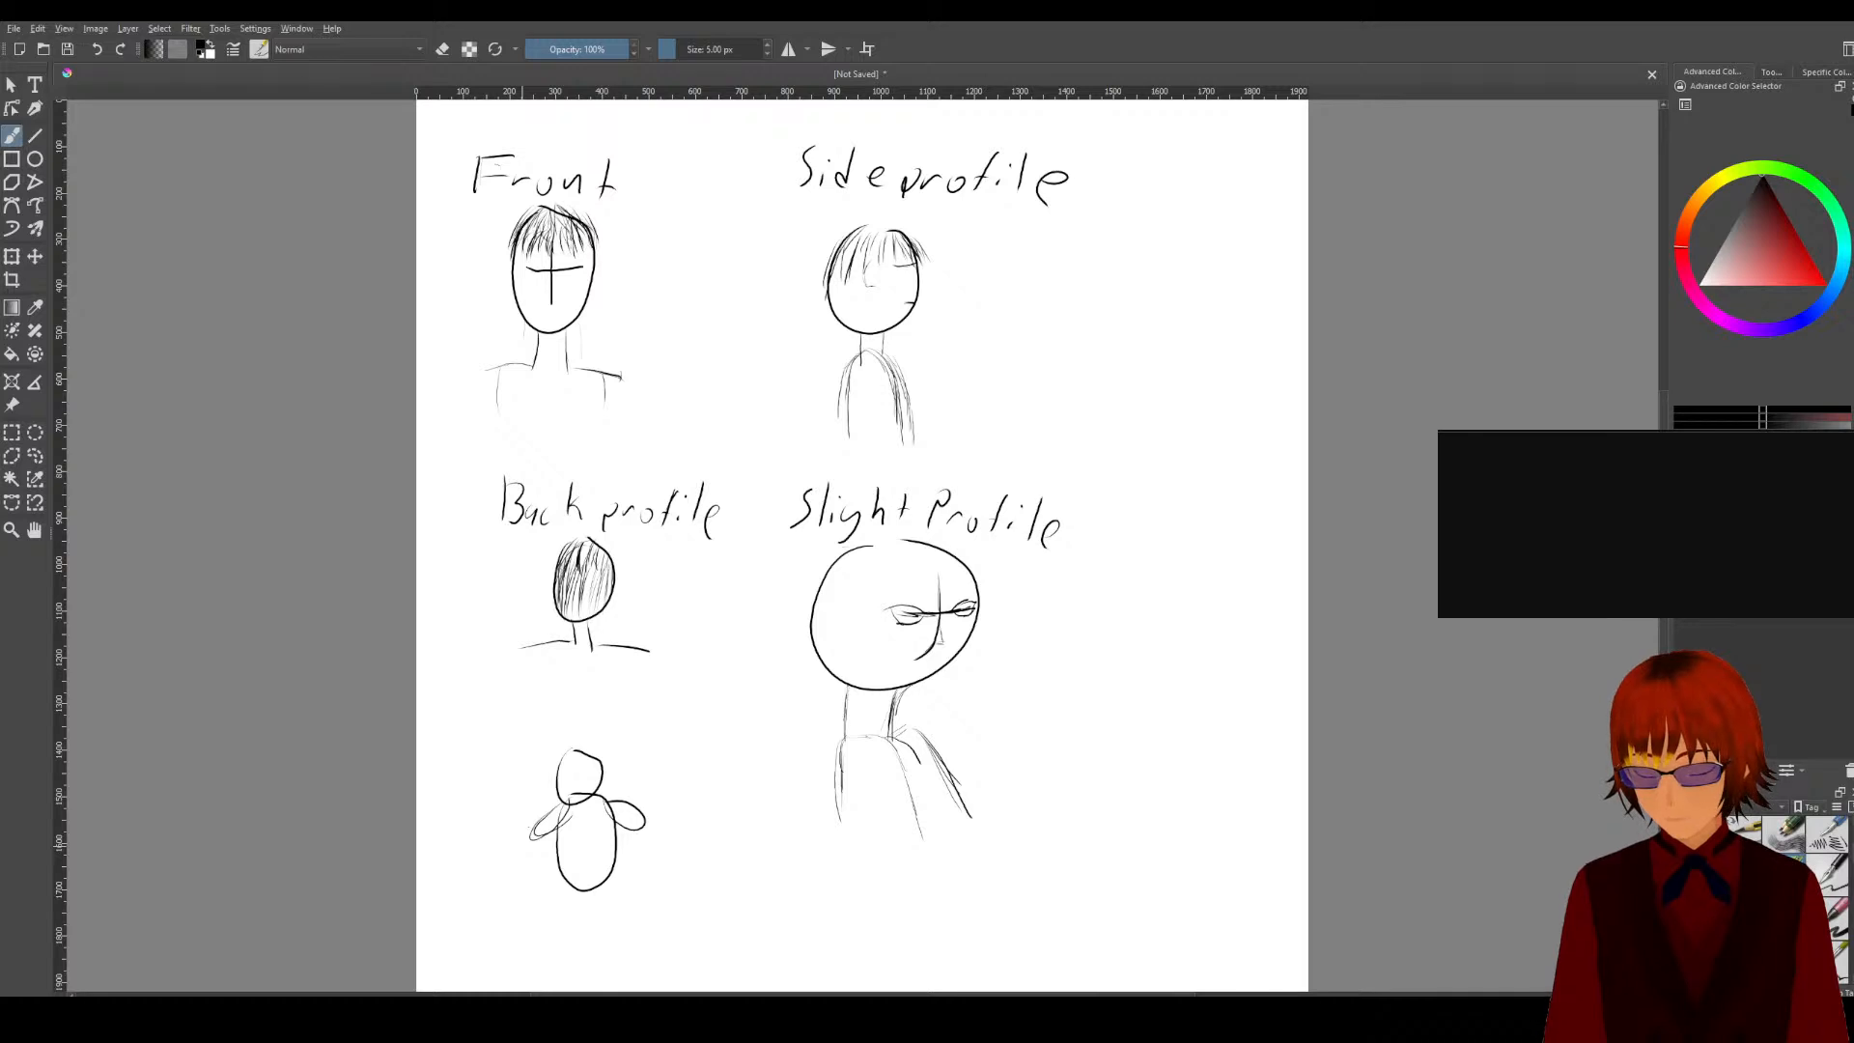
{"action": "key", "text": "ctrl+z"}
{"action": "key", "text": "ctrl+z"}
{"action": "key", "text": "ctrl+z"}
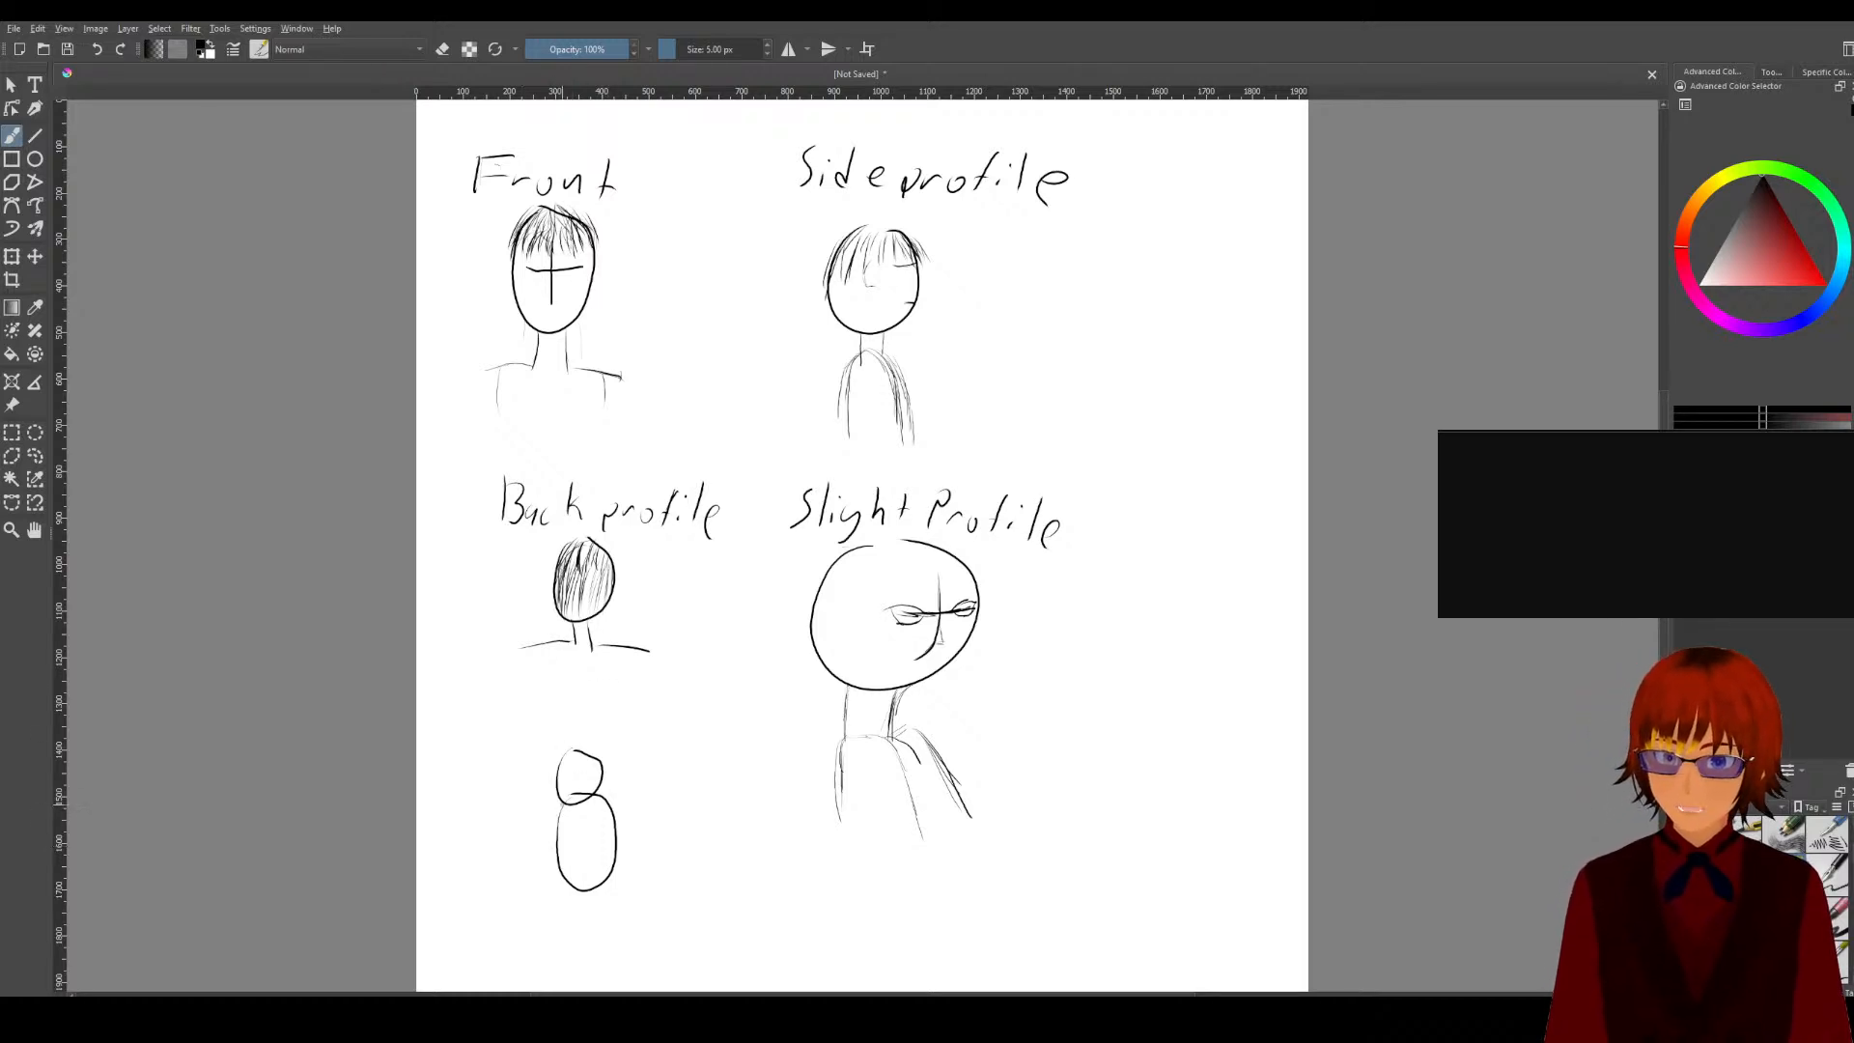
Step: Draw the small figure's two bent arms from narrow upper-arm and forearm ovals reaching outward
{"action": "mouse_move", "coordinate": [557, 814]}
{"action": "left_mouse_down"}
{"action": "mouse_move", "coordinate": [538, 870]}
{"action": "mouse_move", "coordinate": [560, 821]}
{"action": "left_mouse_up"}
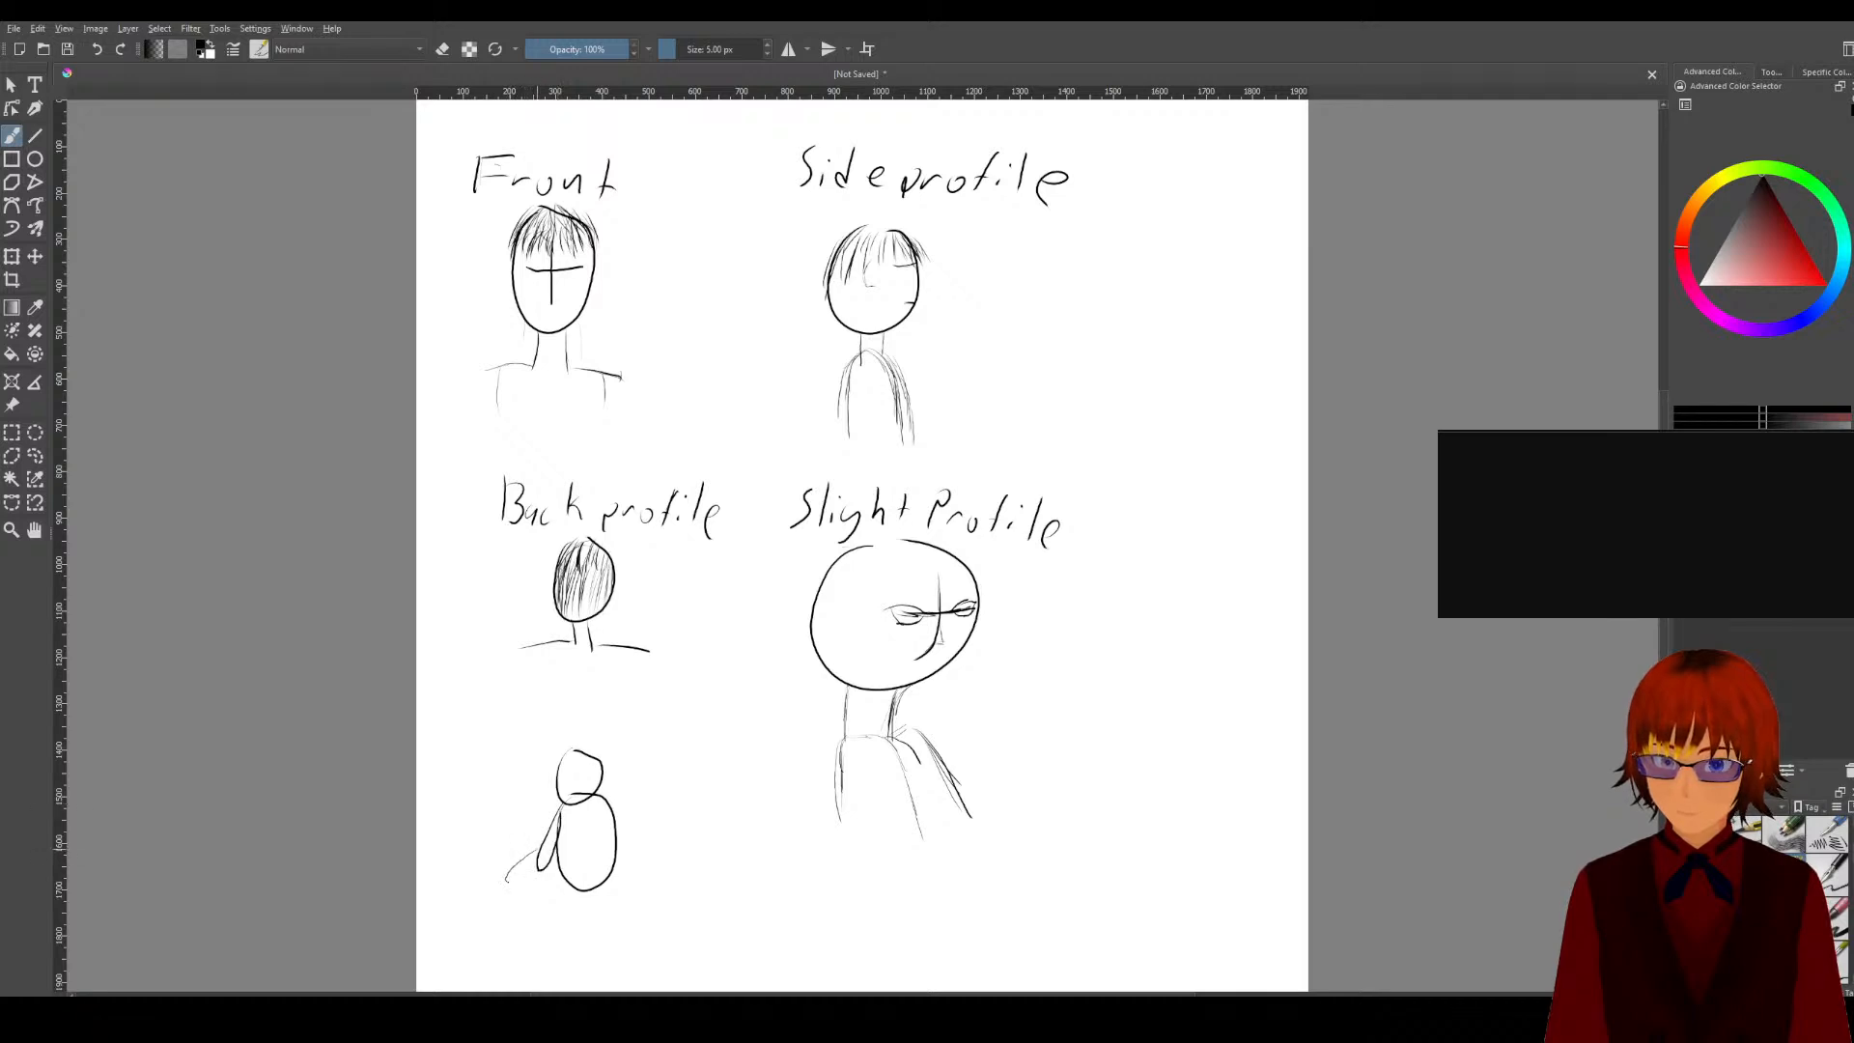
{"action": "left_click_drag", "start_coordinate": [528, 874], "coordinate": [546, 856]}
{"action": "left_click_drag", "start_coordinate": [612, 806], "coordinate": [618, 832]}
{"action": "mouse_move", "coordinate": [602, 801]}
{"action": "left_mouse_down"}
{"action": "mouse_move", "coordinate": [621, 845]}
{"action": "mouse_move", "coordinate": [615, 816]}
{"action": "left_mouse_up"}
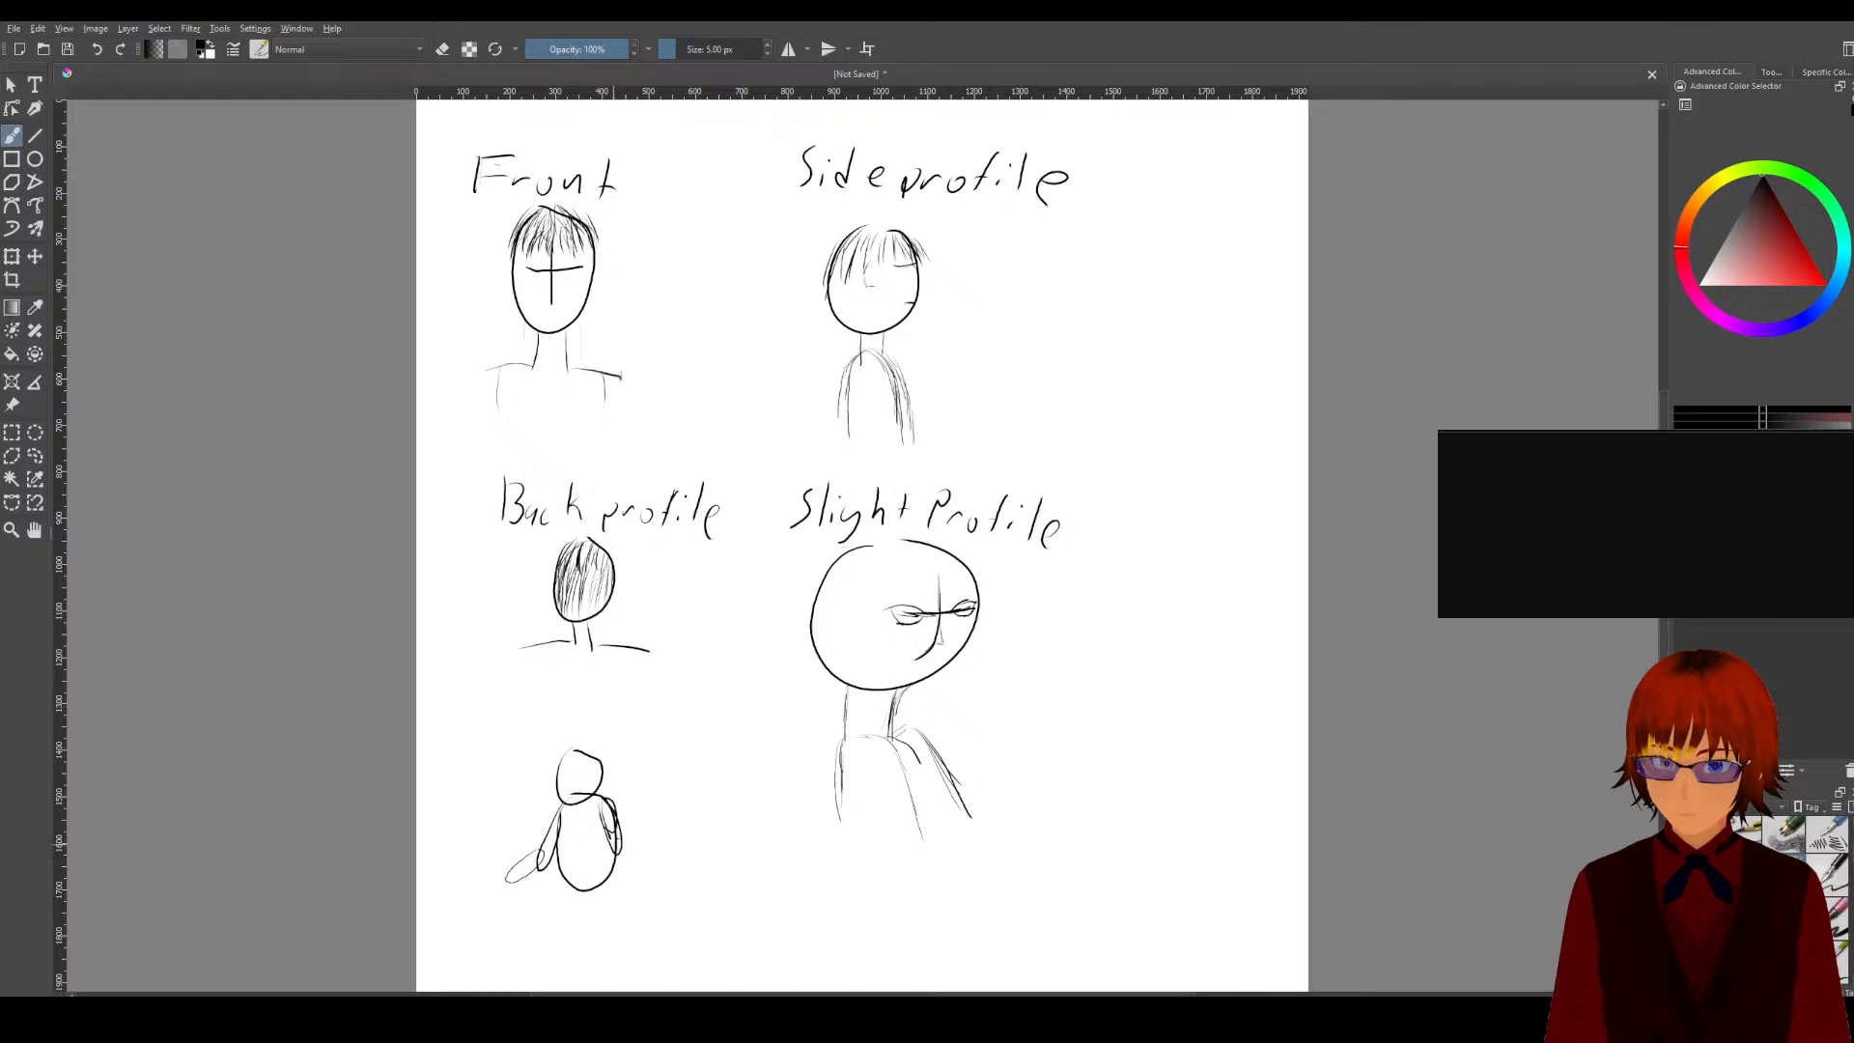
{"action": "left_click_drag", "start_coordinate": [654, 830], "coordinate": [628, 851]}
{"action": "mouse_move", "coordinate": [633, 838]}
{"action": "left_mouse_down"}
{"action": "mouse_move", "coordinate": [616, 853]}
{"action": "mouse_move", "coordinate": [676, 832]}
{"action": "mouse_move", "coordinate": [660, 820]}
{"action": "left_mouse_up"}
Step: Complete the small figure with a round hand and two legs built from thigh and lower-leg ovals
{"action": "mouse_move", "coordinate": [512, 874]}
{"action": "left_mouse_down"}
{"action": "mouse_move", "coordinate": [568, 908]}
{"action": "mouse_move", "coordinate": [574, 940]}
{"action": "mouse_move", "coordinate": [587, 877]}
{"action": "mouse_move", "coordinate": [621, 927]}
{"action": "mouse_move", "coordinate": [612, 885]}
{"action": "left_mouse_up"}
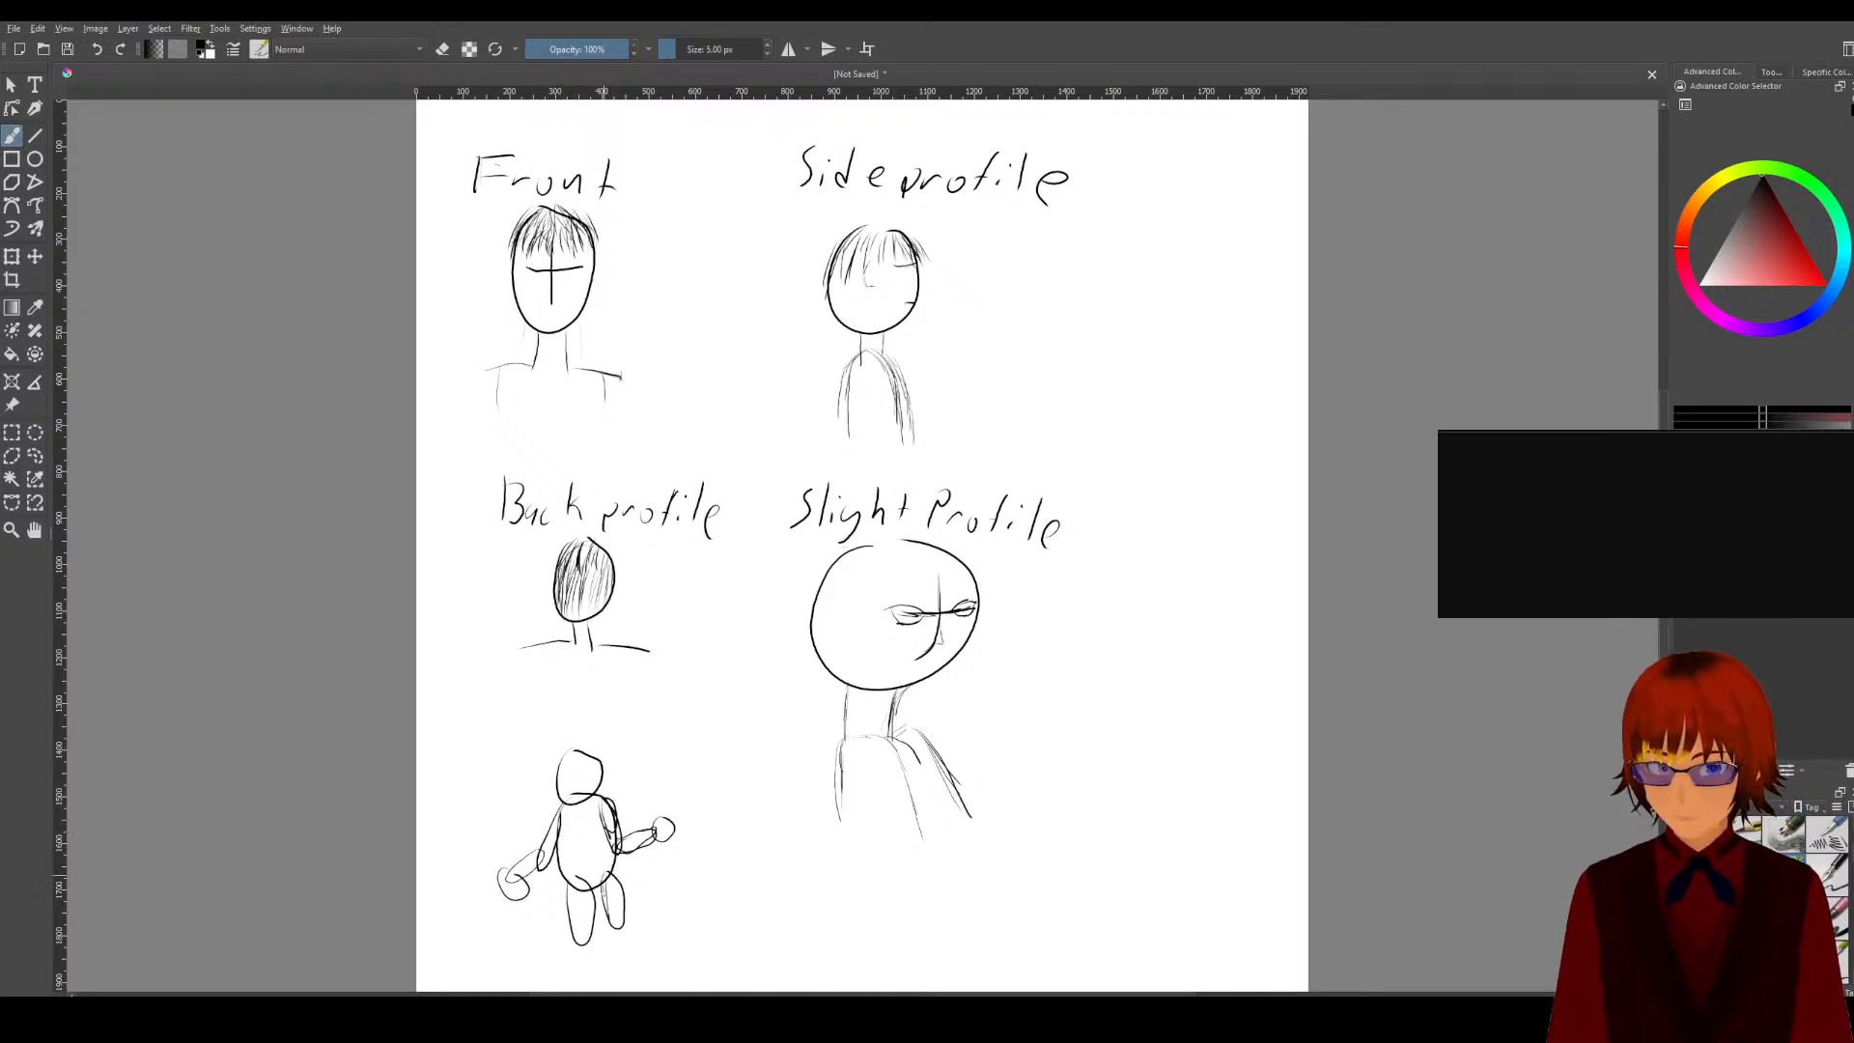
{"action": "left_click_drag", "start_coordinate": [611, 898], "coordinate": [603, 930]}
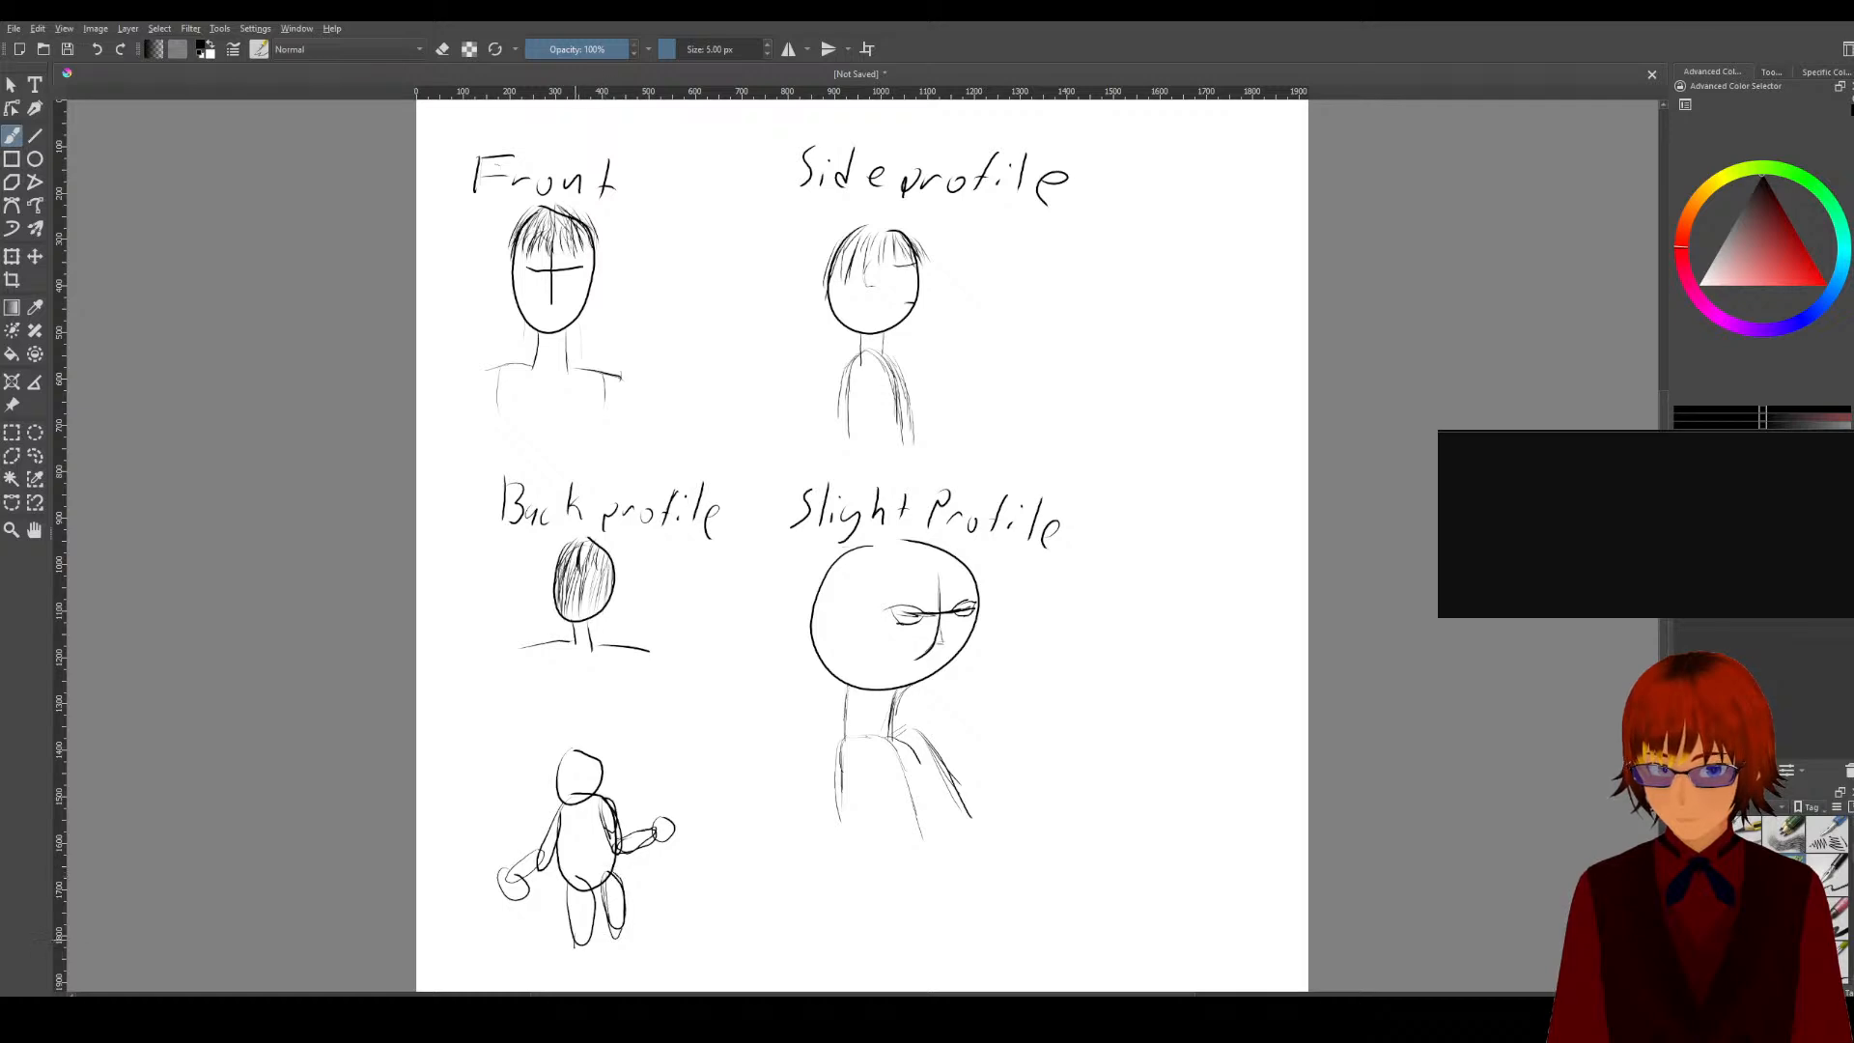
{"action": "mouse_move", "coordinate": [574, 942]}
{"action": "left_mouse_down"}
{"action": "mouse_move", "coordinate": [585, 989]}
{"action": "mouse_move", "coordinate": [581, 931]}
{"action": "mouse_move", "coordinate": [630, 972]}
{"action": "mouse_move", "coordinate": [631, 932]}
{"action": "left_mouse_up"}
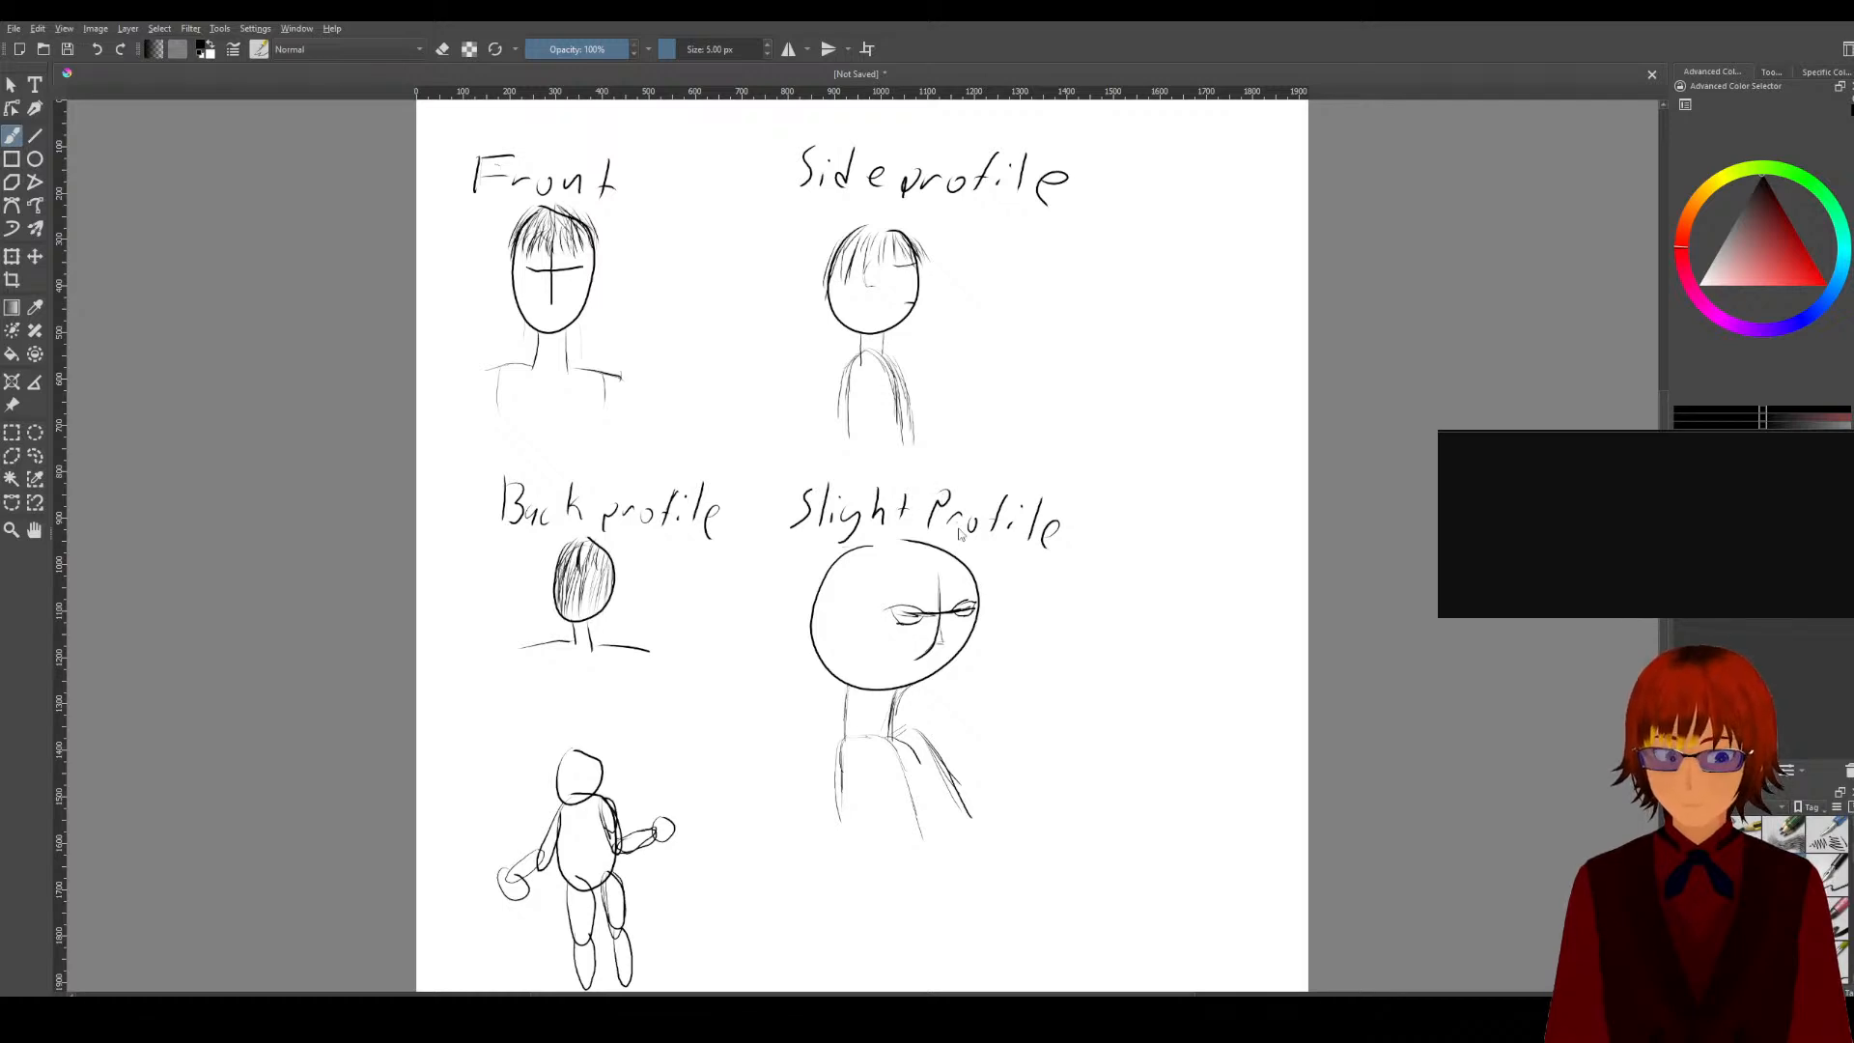
Step: Extend the canvas to the right and sketch a slanted, round-bottomed shape about 300 px wide there, undoing the pointed first outline
{"action": "left_click", "coordinate": [950, 643]}
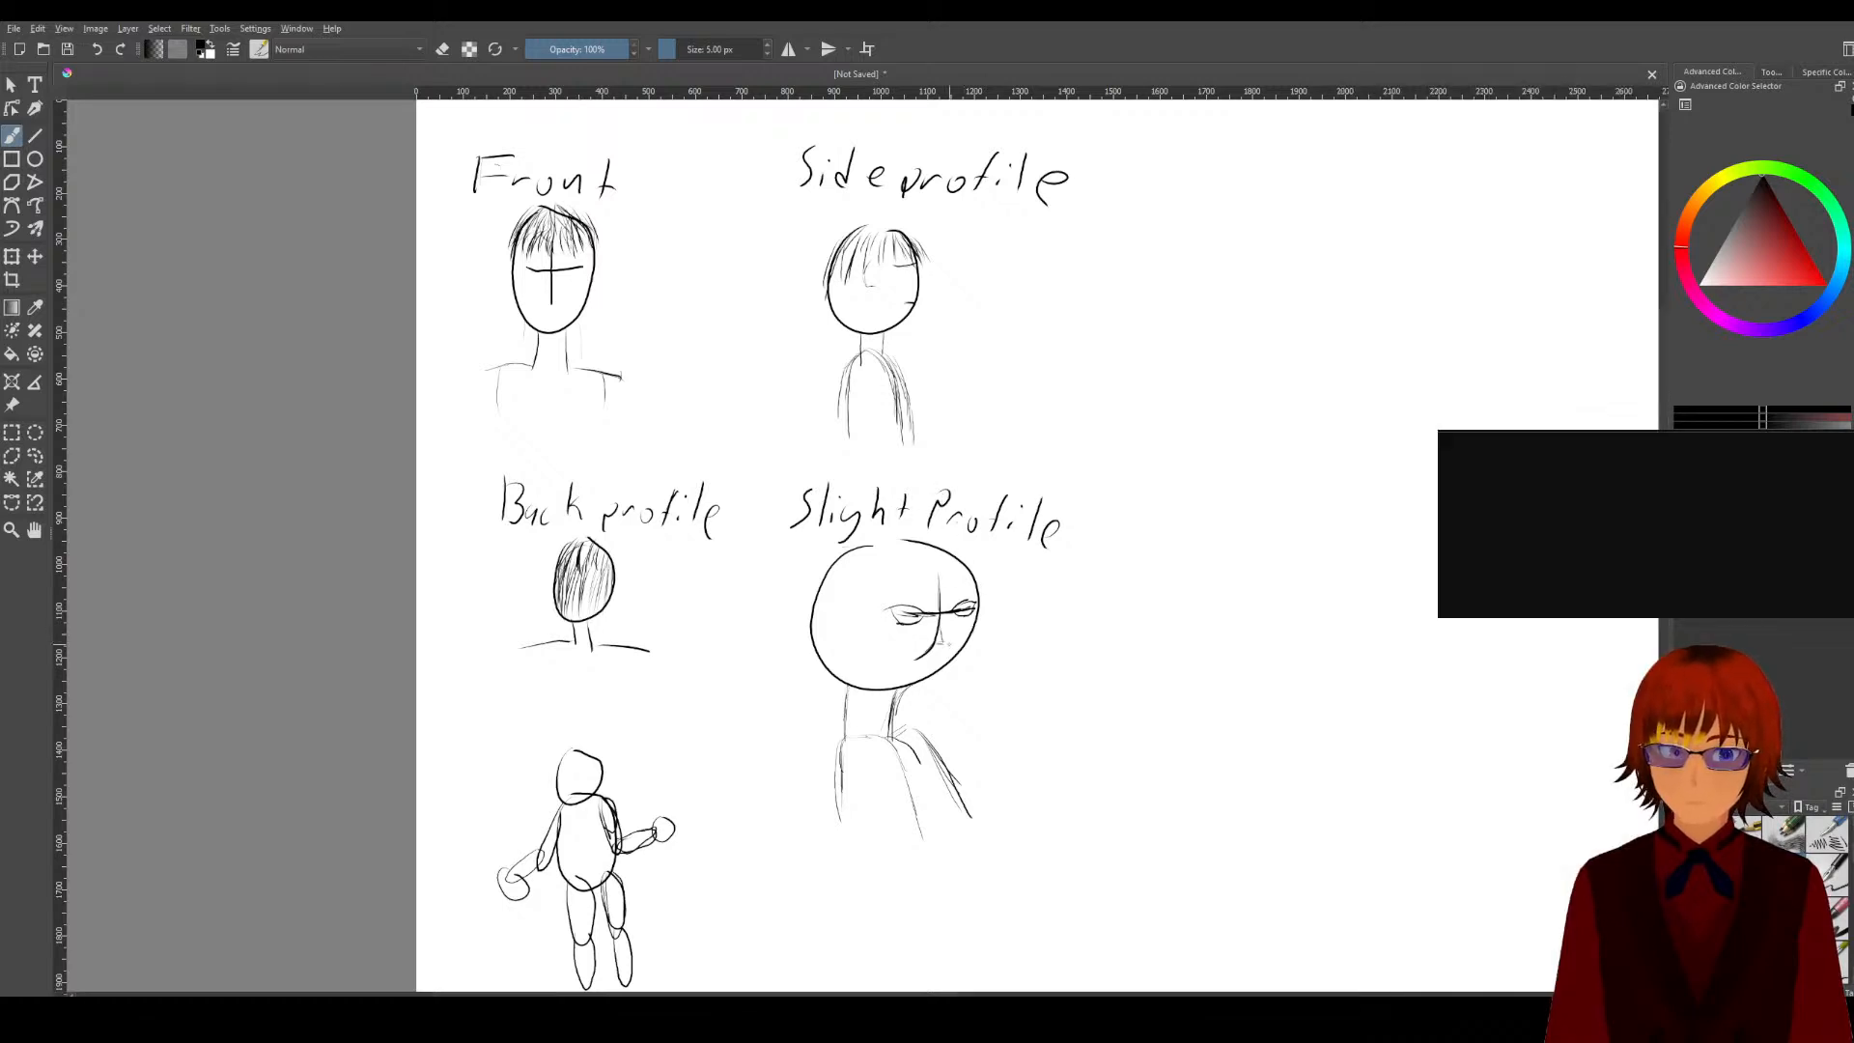
{"action": "left_click_drag", "start_coordinate": [796, 994], "coordinate": [1150, 959]}
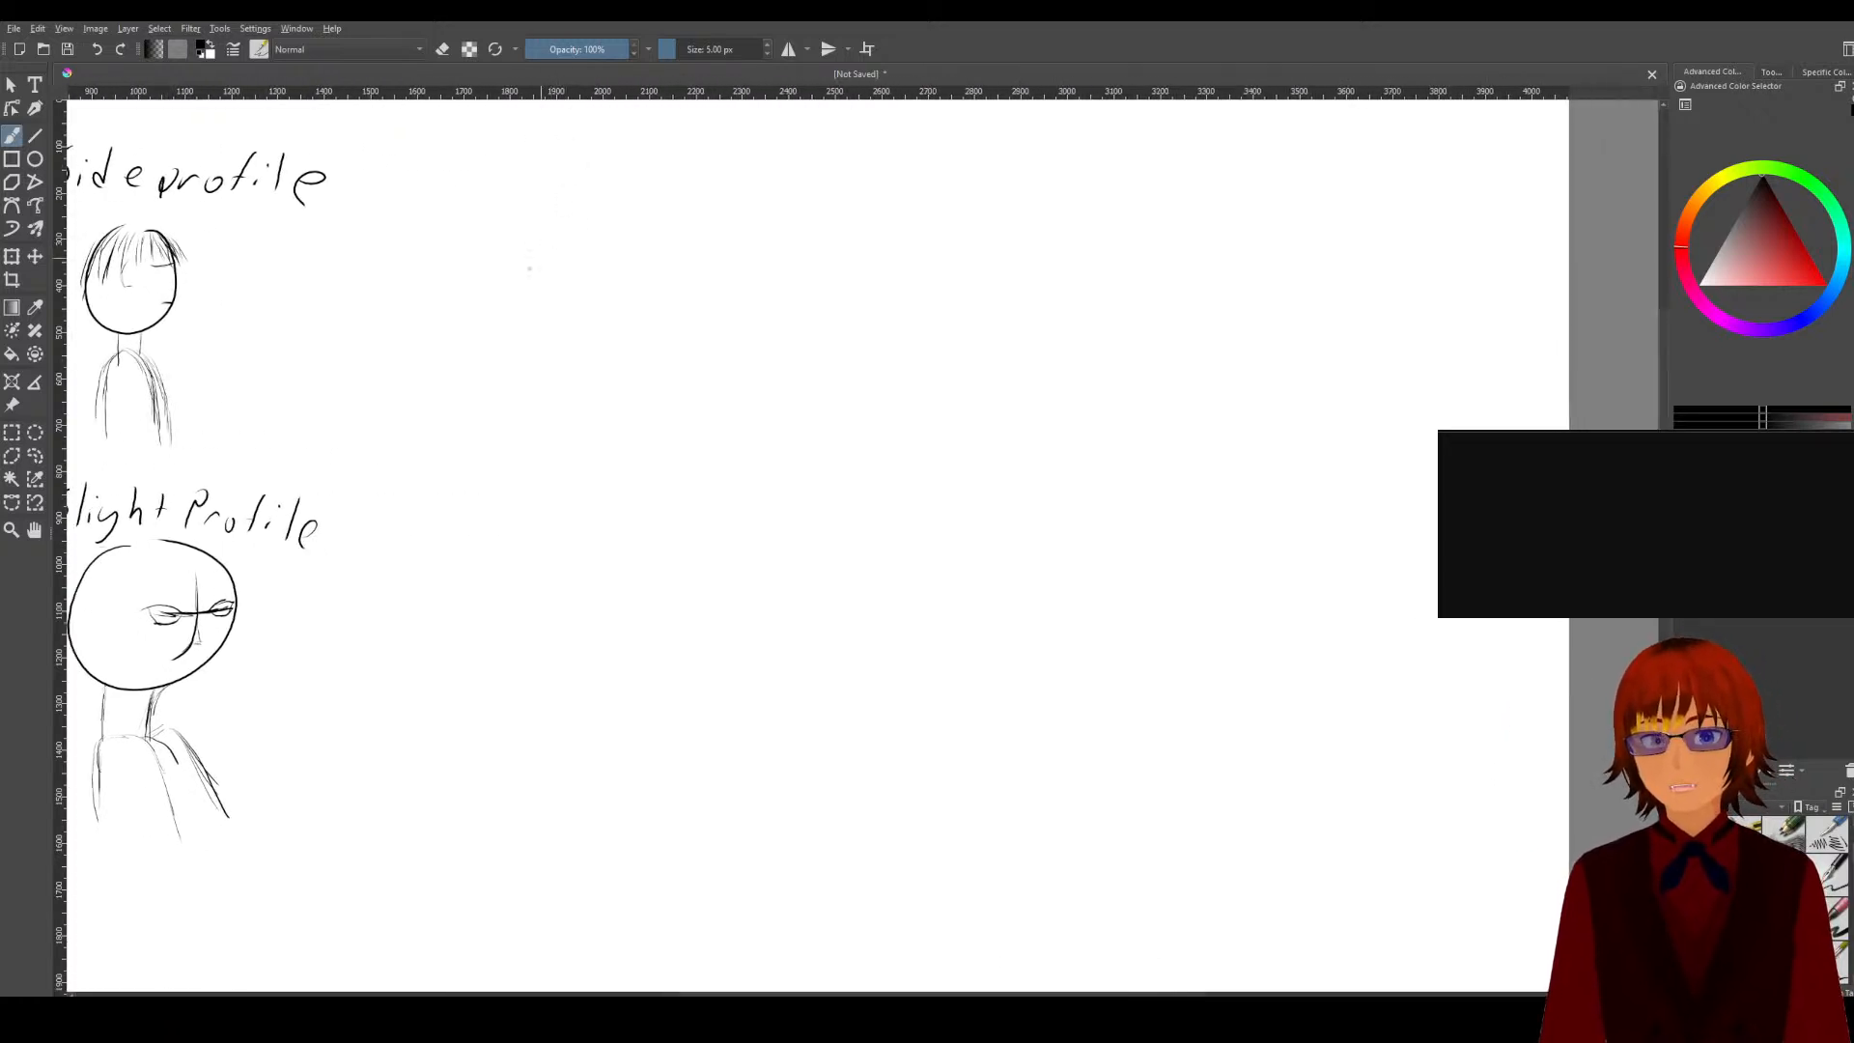
{"action": "mouse_move", "coordinate": [529, 280]}
{"action": "left_mouse_down"}
{"action": "mouse_move", "coordinate": [620, 246]}
{"action": "mouse_move", "coordinate": [678, 256]}
{"action": "mouse_move", "coordinate": [579, 330]}
{"action": "left_mouse_up"}
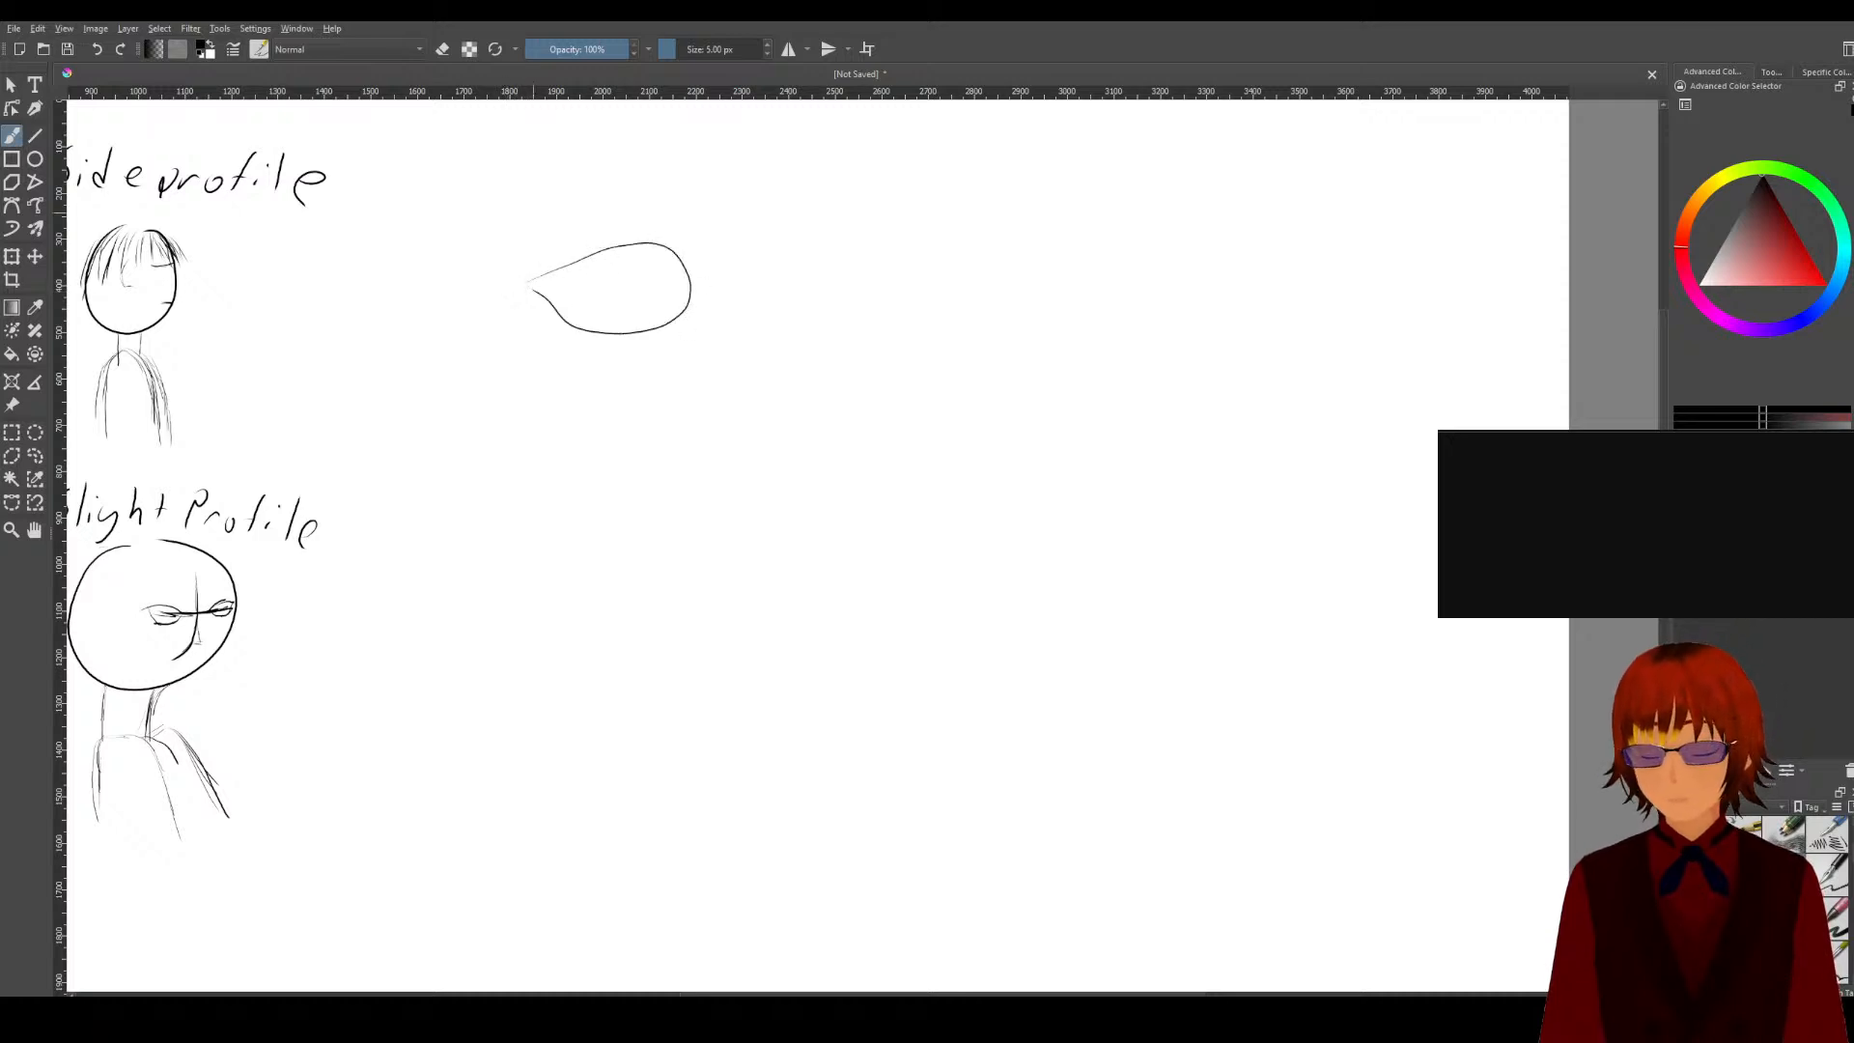
{"action": "key", "text": "ctrl+z"}
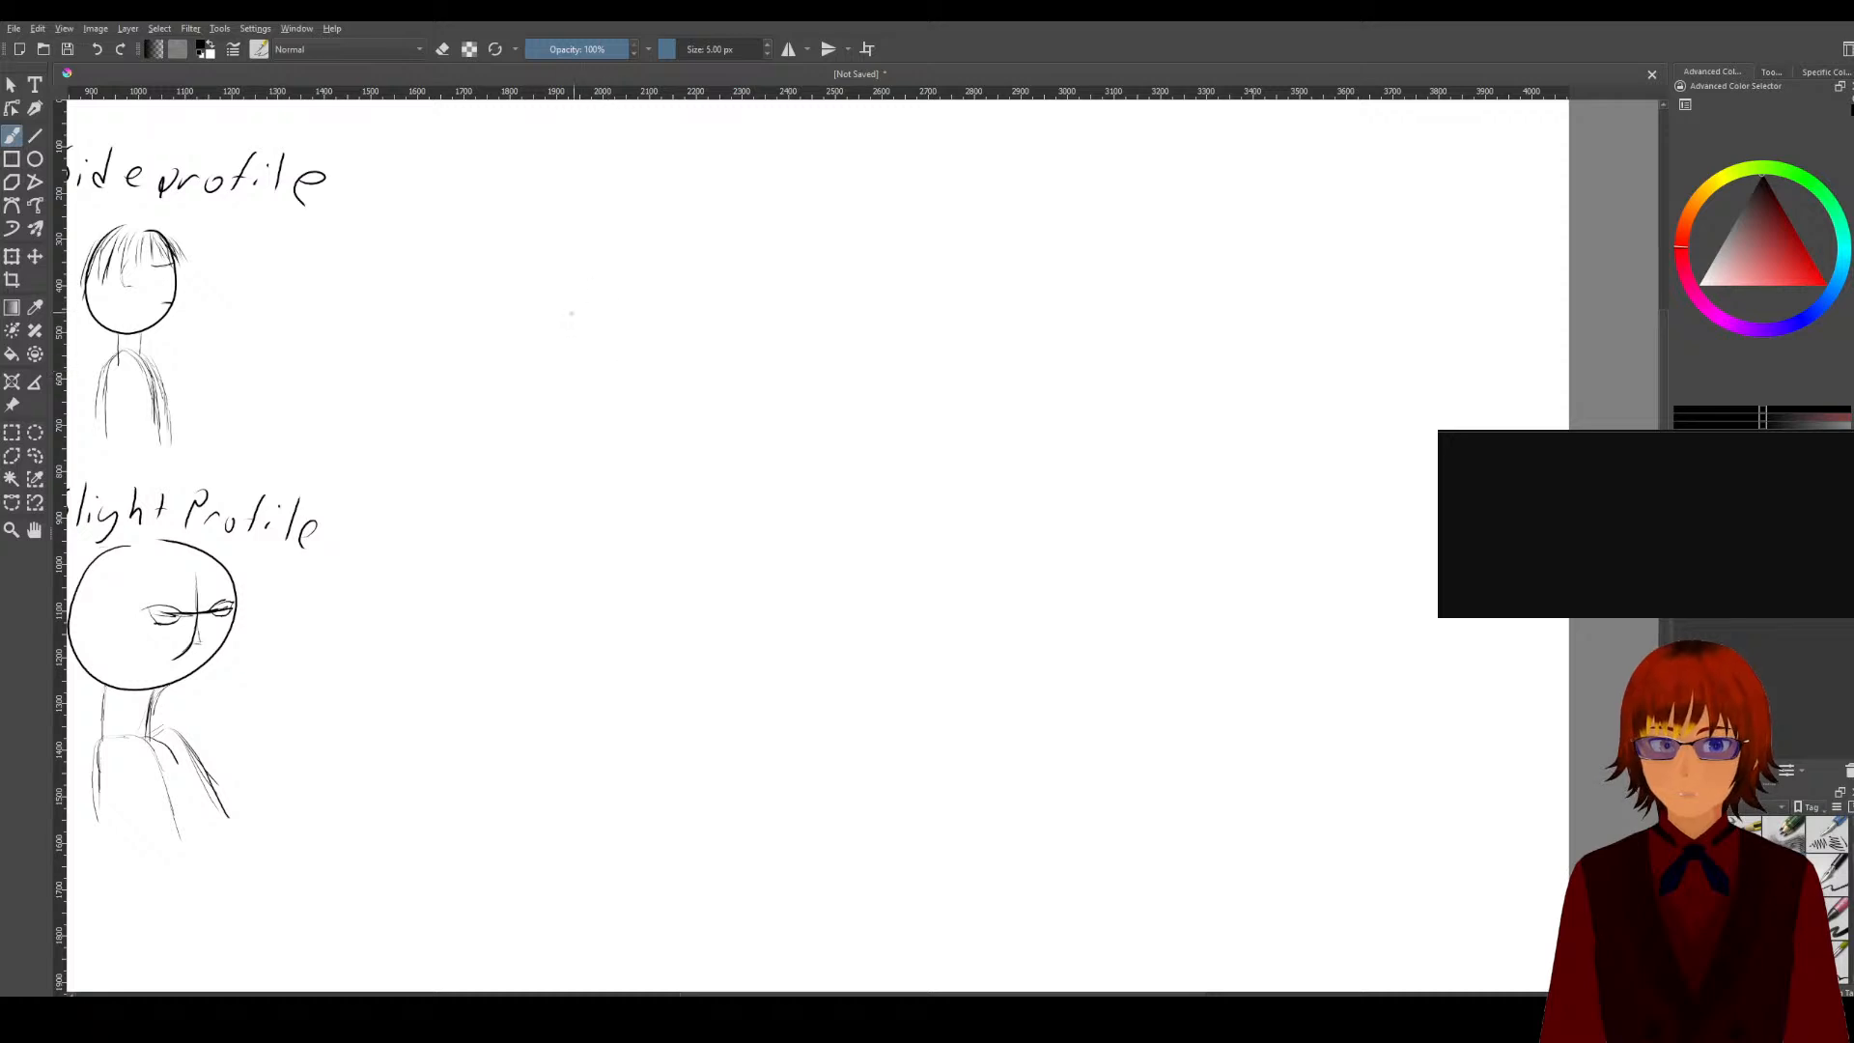
{"action": "mouse_move", "coordinate": [557, 327]}
{"action": "left_mouse_down"}
{"action": "mouse_move", "coordinate": [710, 284]}
{"action": "mouse_move", "coordinate": [715, 374]}
{"action": "left_mouse_up"}
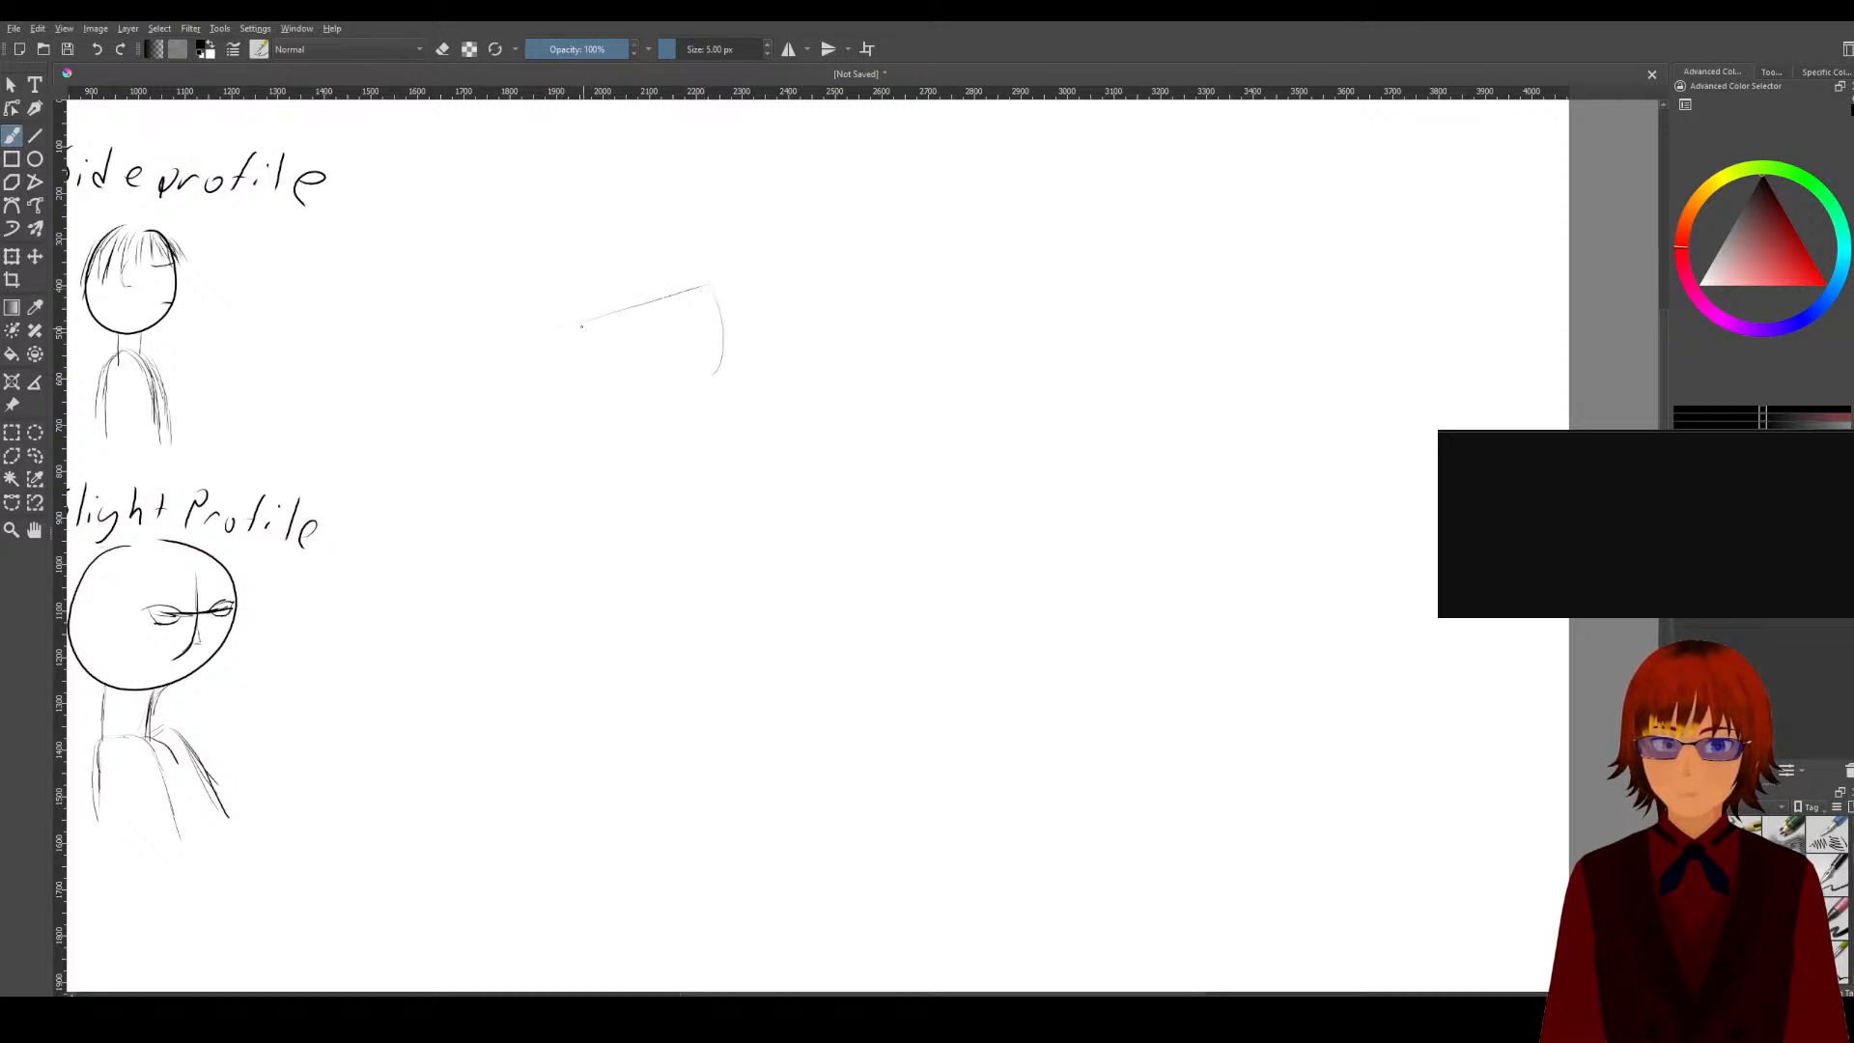
{"action": "mouse_move", "coordinate": [582, 326]}
{"action": "left_mouse_down"}
{"action": "mouse_move", "coordinate": [594, 368]}
{"action": "mouse_move", "coordinate": [718, 382]}
{"action": "left_mouse_up"}
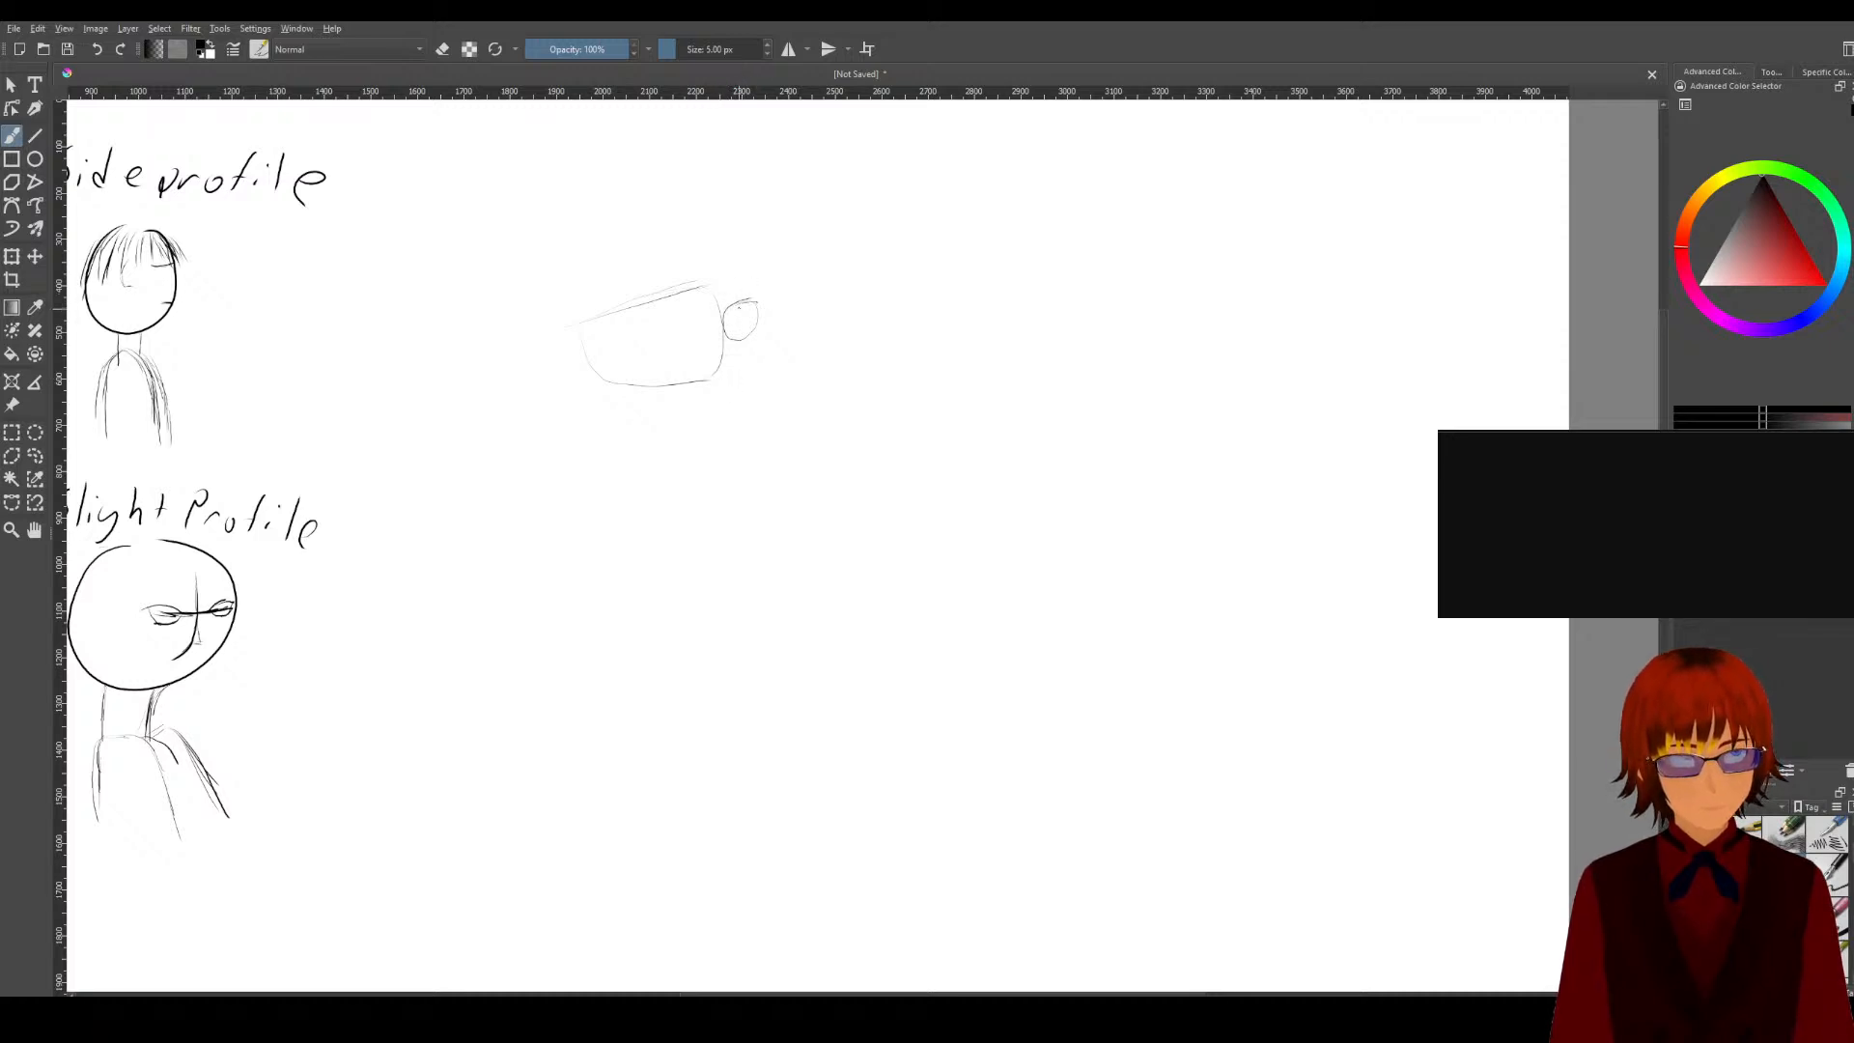
{"action": "left_click_drag", "start_coordinate": [750, 299], "coordinate": [743, 341]}
{"action": "key", "text": "ctrl+z"}
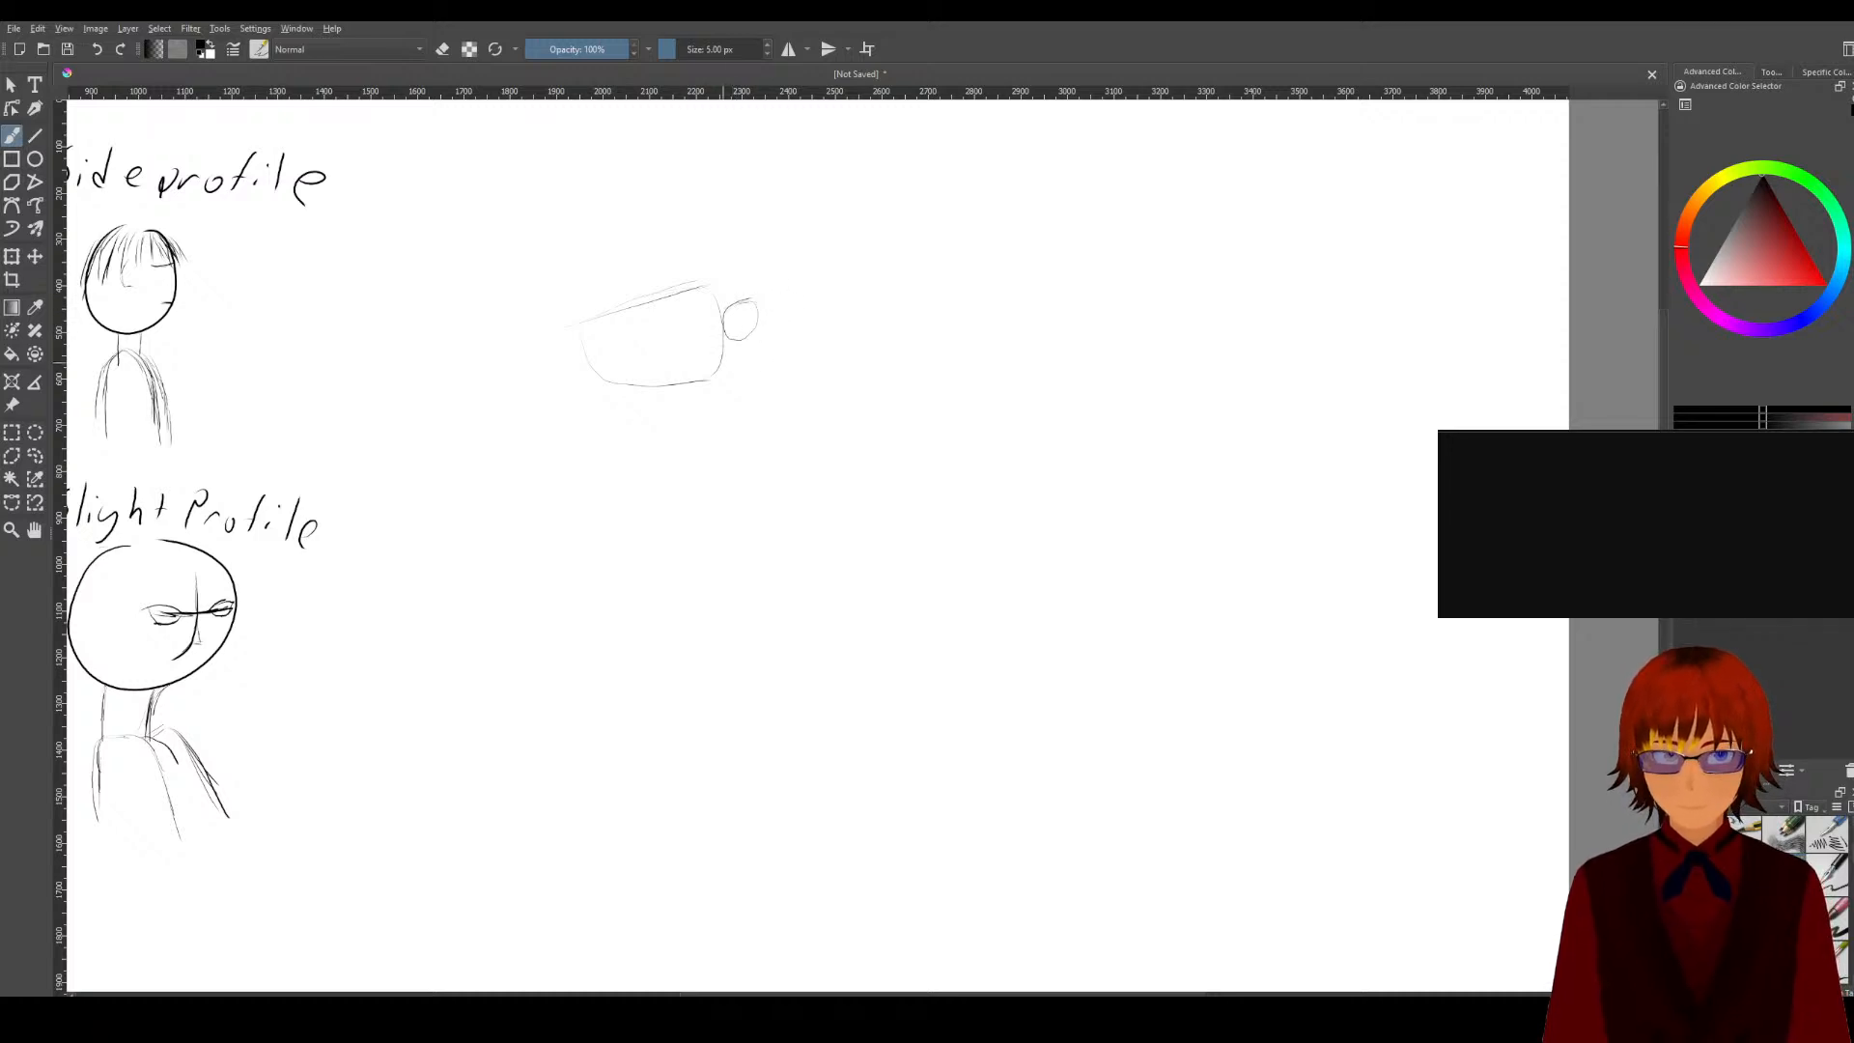
{"action": "key", "text": "ctrl+z"}
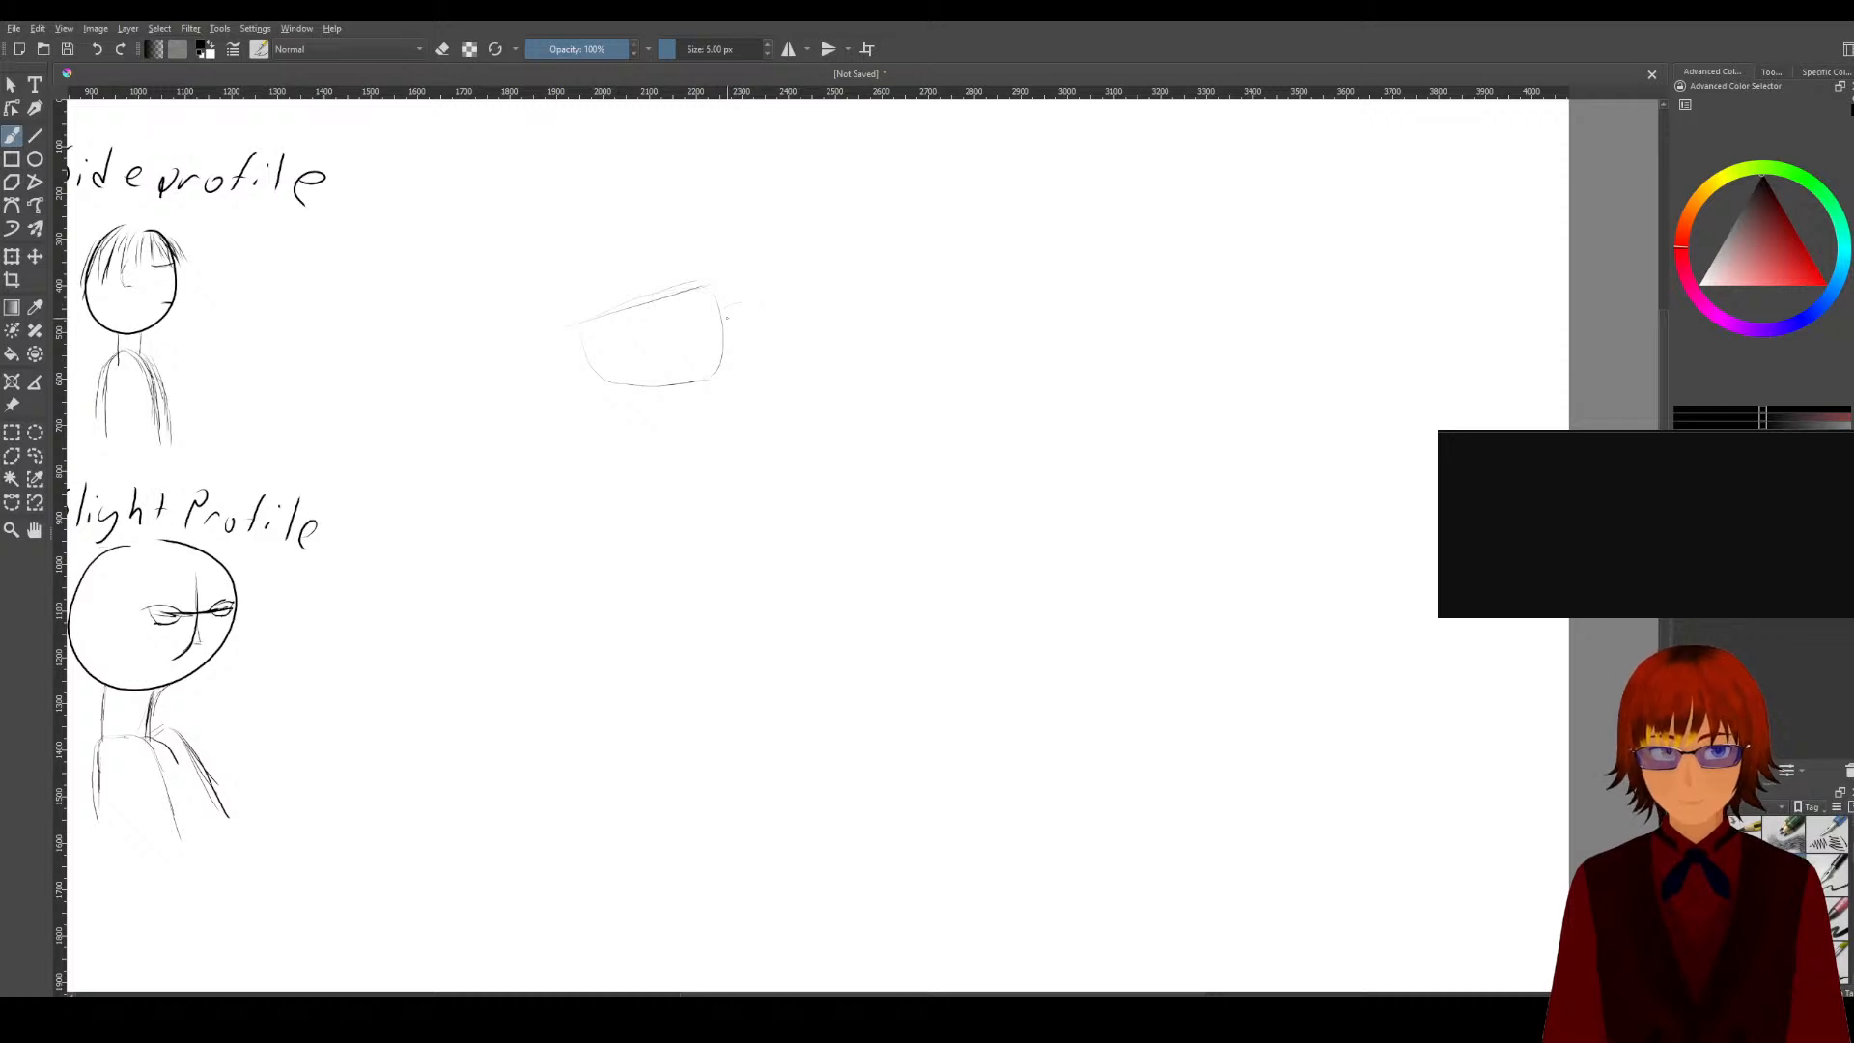
Step: Draw an oval about 150 px wide beside the round-bottomed shape, with limb strokes below it ending in a small circle
{"action": "mouse_move", "coordinate": [739, 305]}
{"action": "left_mouse_down"}
{"action": "mouse_move", "coordinate": [775, 307]}
{"action": "mouse_move", "coordinate": [793, 356]}
{"action": "mouse_move", "coordinate": [739, 355]}
{"action": "mouse_move", "coordinate": [744, 305]}
{"action": "left_mouse_up"}
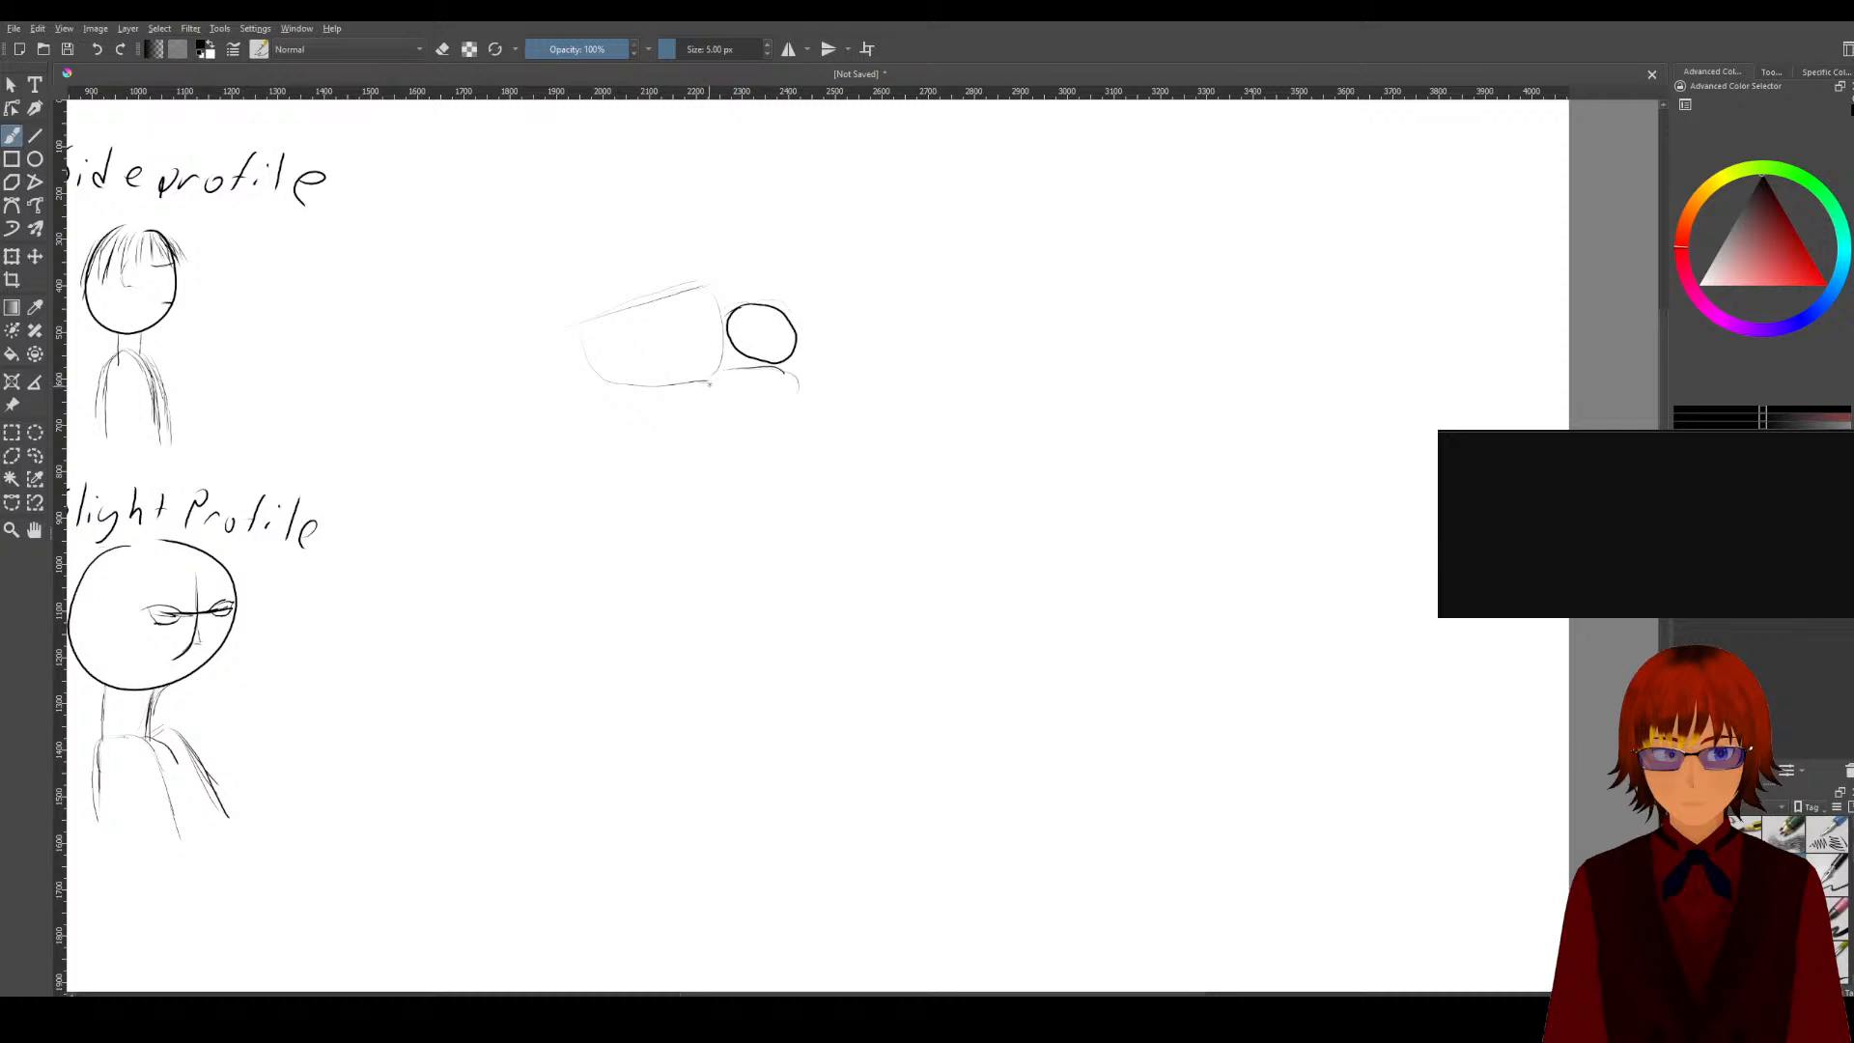
{"action": "mouse_move", "coordinate": [743, 398]}
{"action": "left_mouse_down"}
{"action": "mouse_move", "coordinate": [767, 380]}
{"action": "mouse_move", "coordinate": [741, 396]}
{"action": "left_mouse_up"}
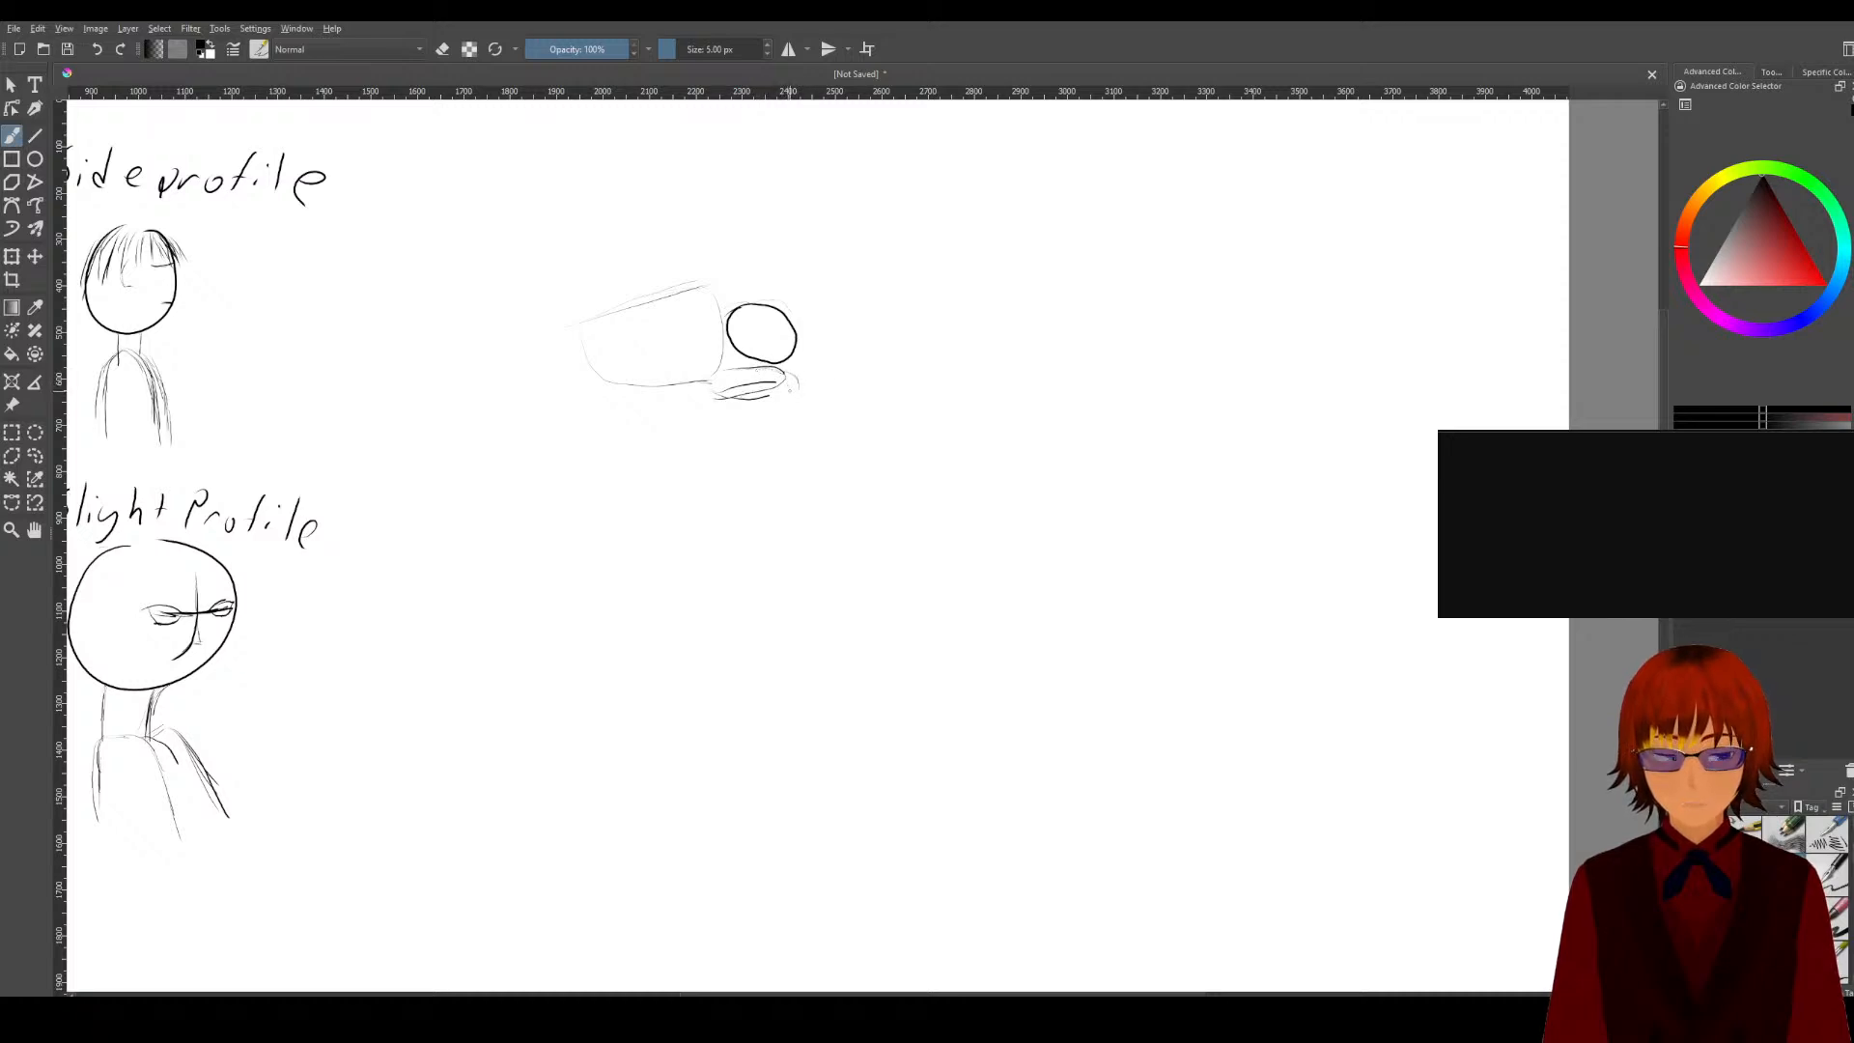
{"action": "left_click_drag", "start_coordinate": [780, 370], "coordinate": [749, 420]}
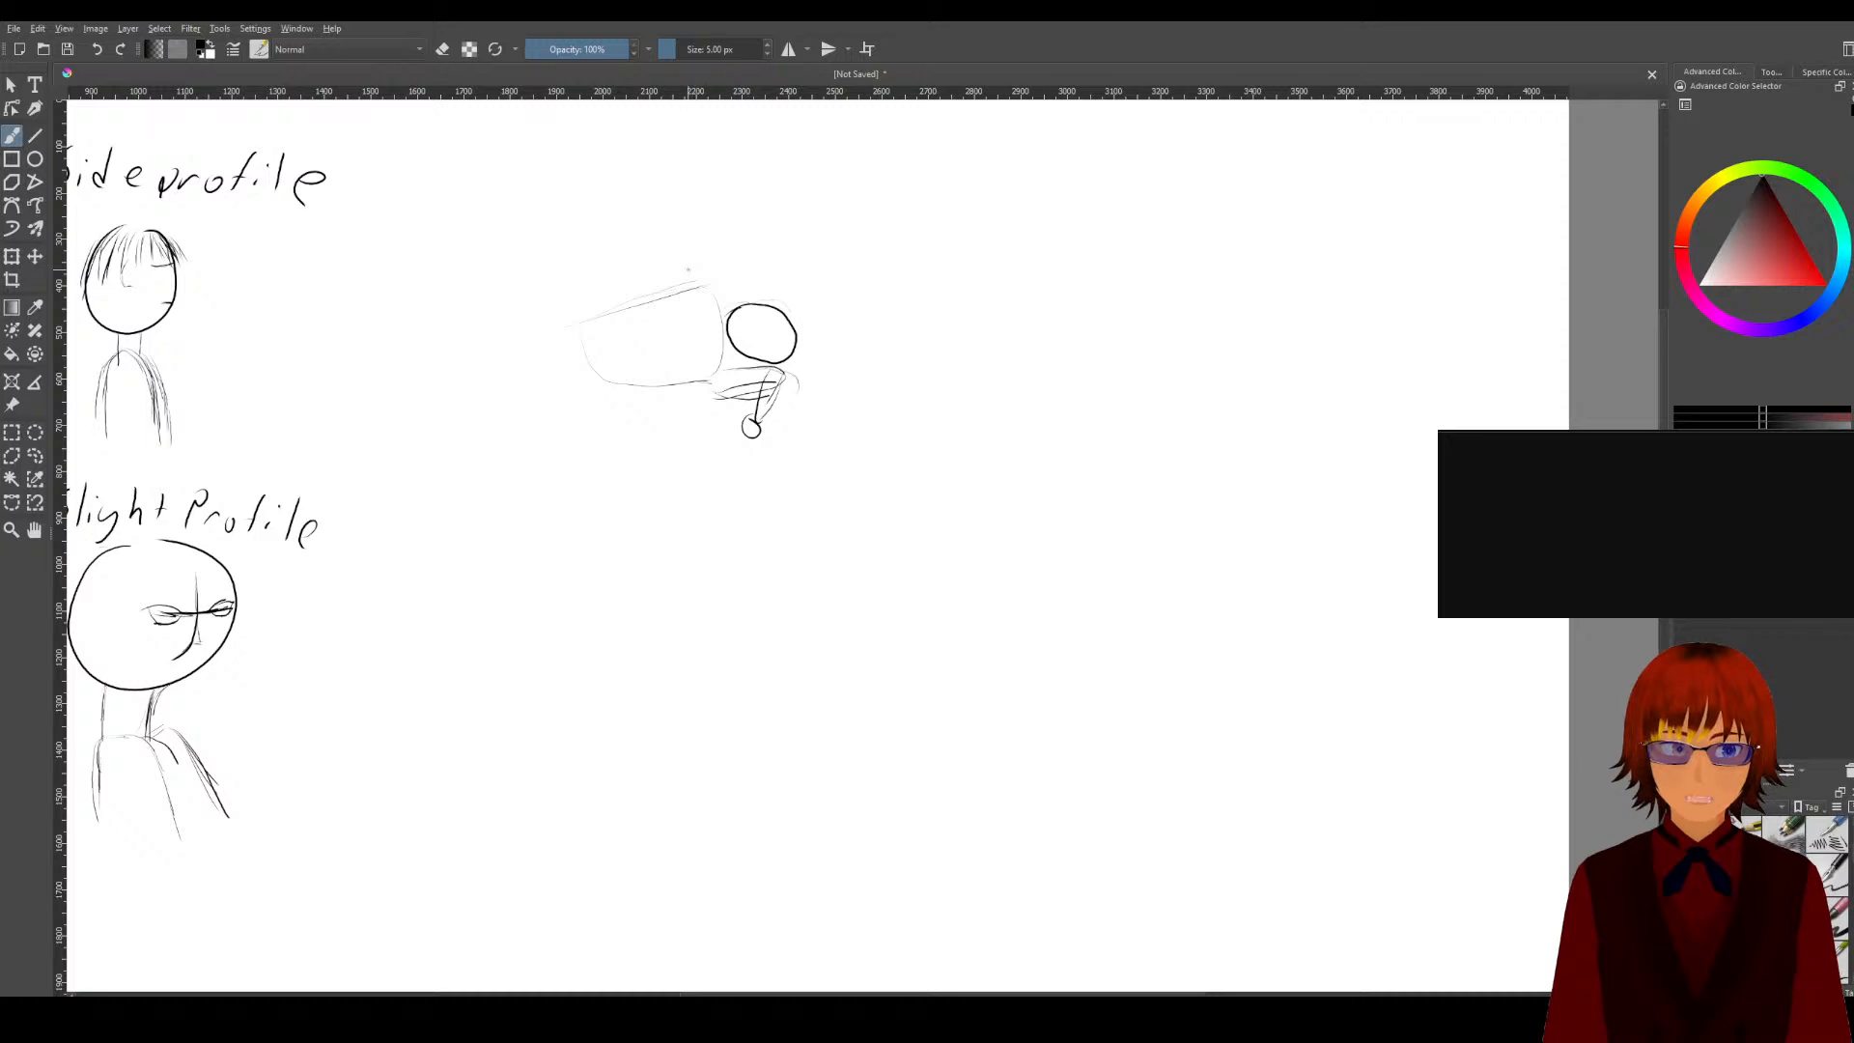
Step: Draw a flat oval about 150 px wide over the upper edge of the round-bottomed shape, undoing the first attempt
{"action": "mouse_move", "coordinate": [670, 265]}
{"action": "left_mouse_down"}
{"action": "mouse_move", "coordinate": [694, 260]}
{"action": "mouse_move", "coordinate": [656, 299]}
{"action": "left_mouse_up"}
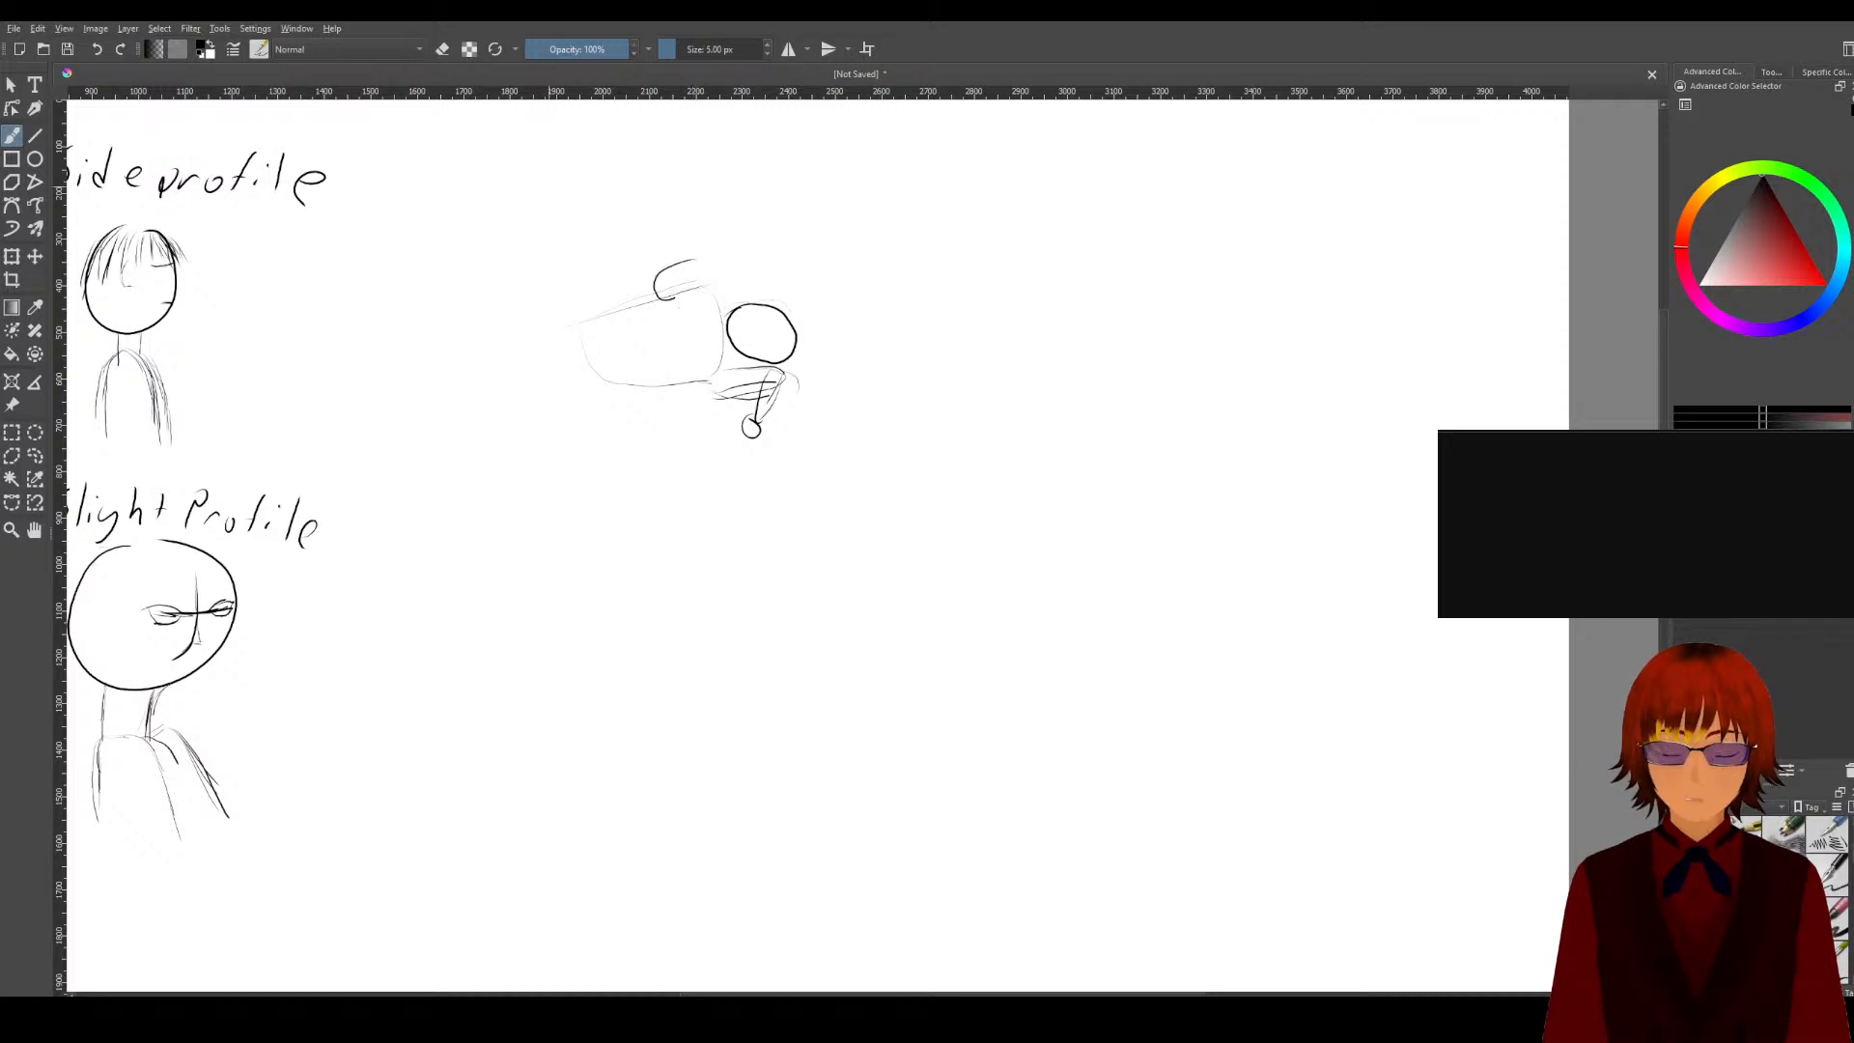
{"action": "key", "text": "ctrl+z"}
{"action": "key", "text": "ctrl+z"}
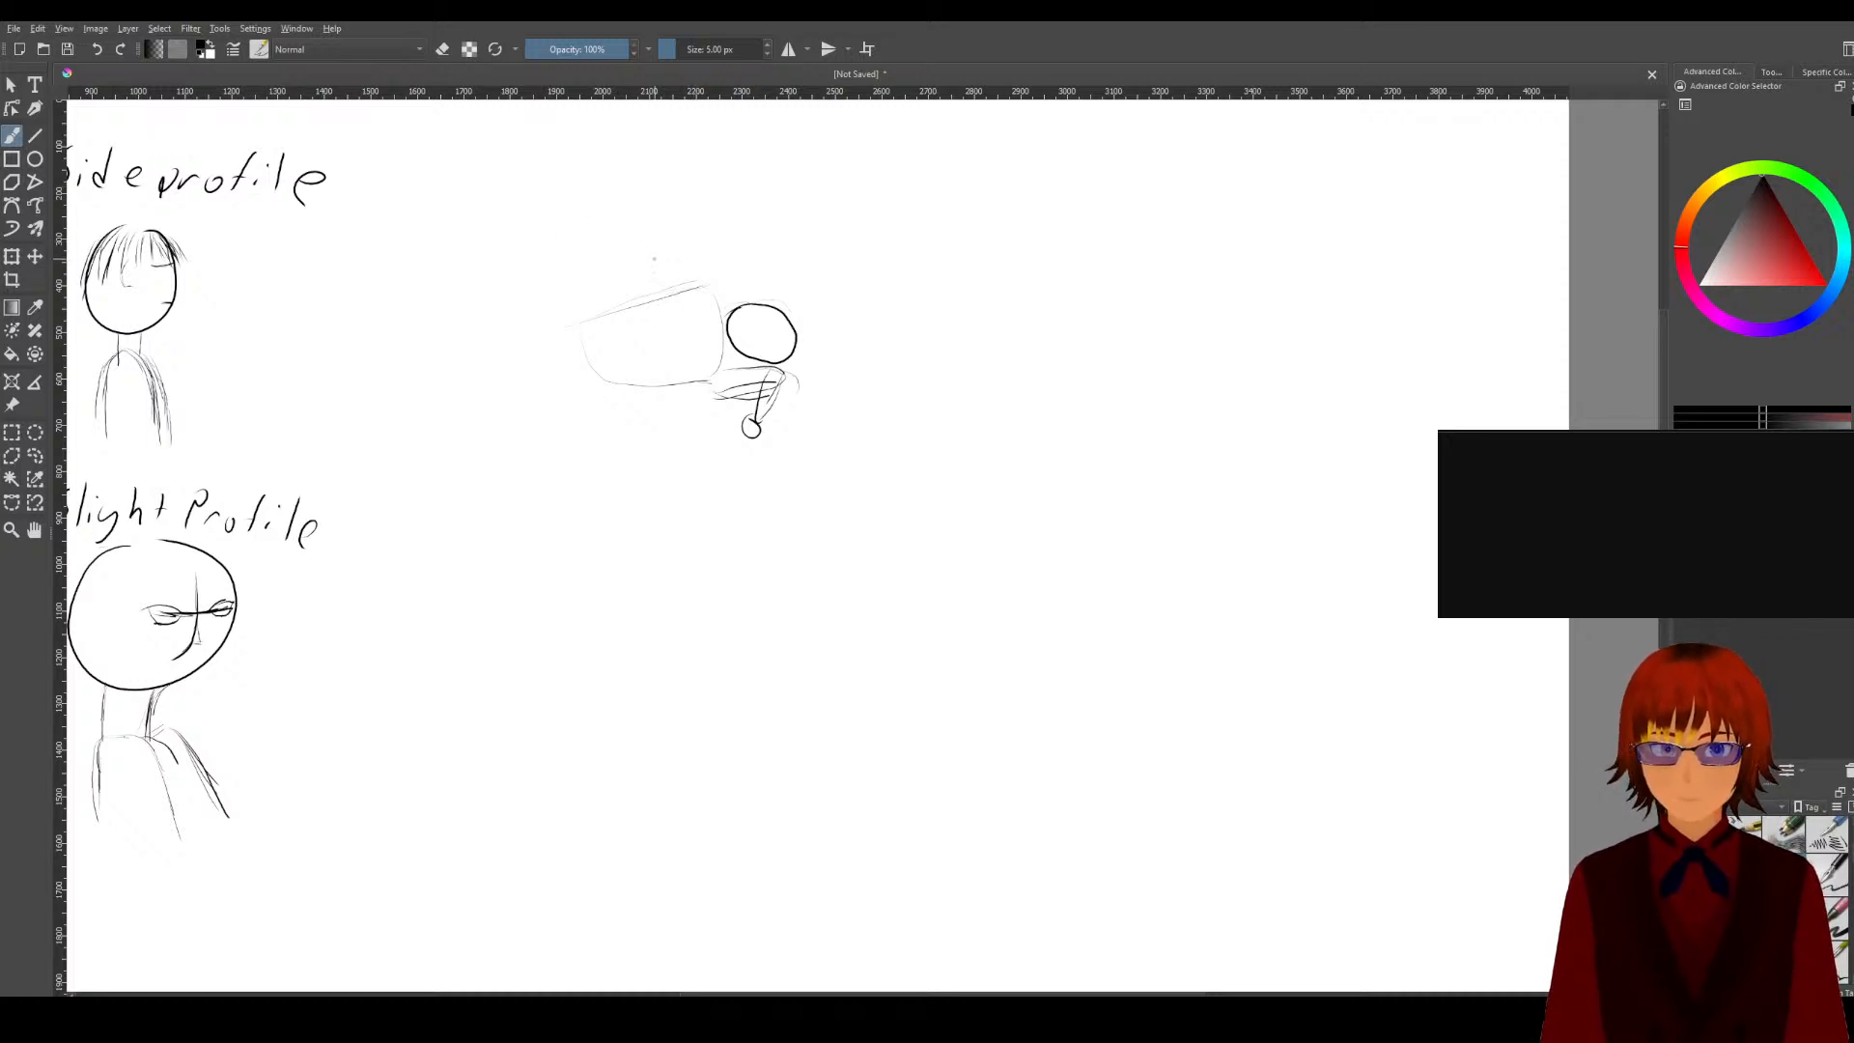
{"action": "mouse_move", "coordinate": [635, 291]}
{"action": "left_mouse_down"}
{"action": "mouse_move", "coordinate": [659, 261]}
{"action": "mouse_move", "coordinate": [699, 284]}
{"action": "mouse_move", "coordinate": [657, 261]}
{"action": "mouse_move", "coordinate": [637, 282]}
{"action": "left_mouse_up"}
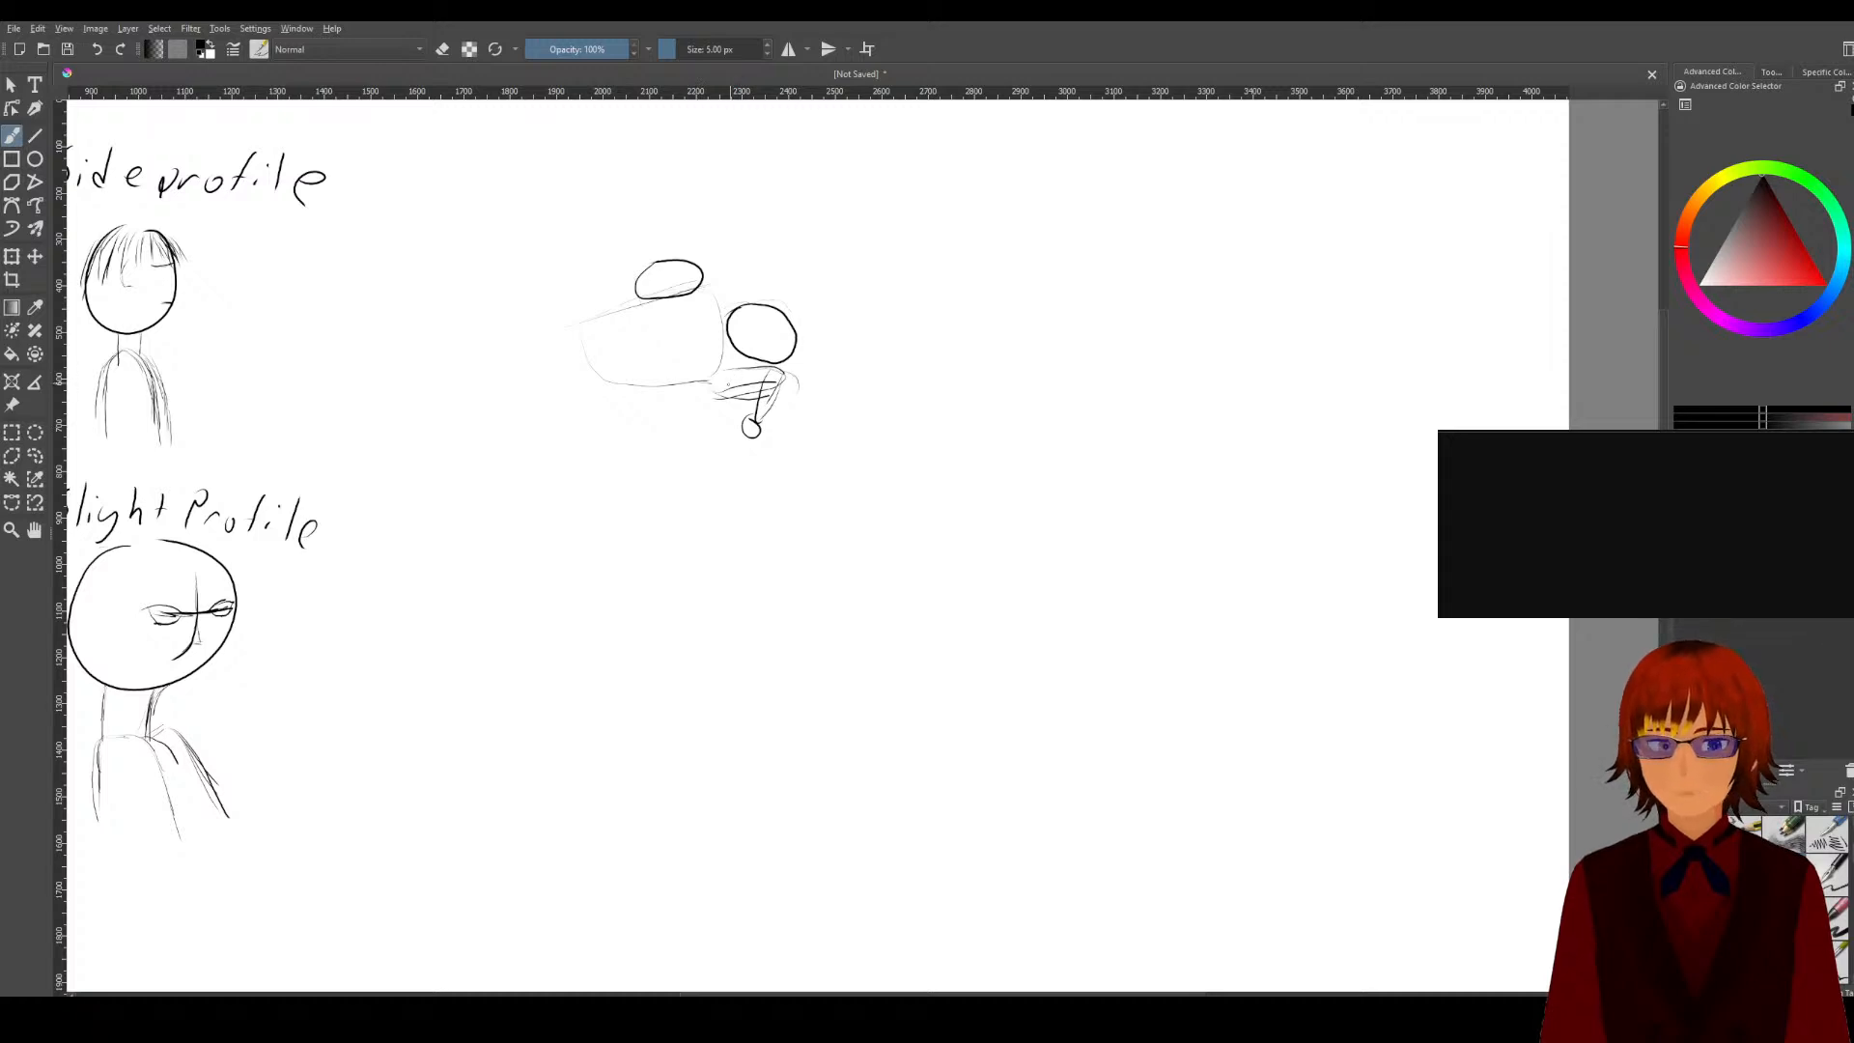
Step: Erase the limb strokes below the head oval and draw an upper arm tapering from the flat shoulder oval to a small round elbow
{"action": "key", "text": "e"}
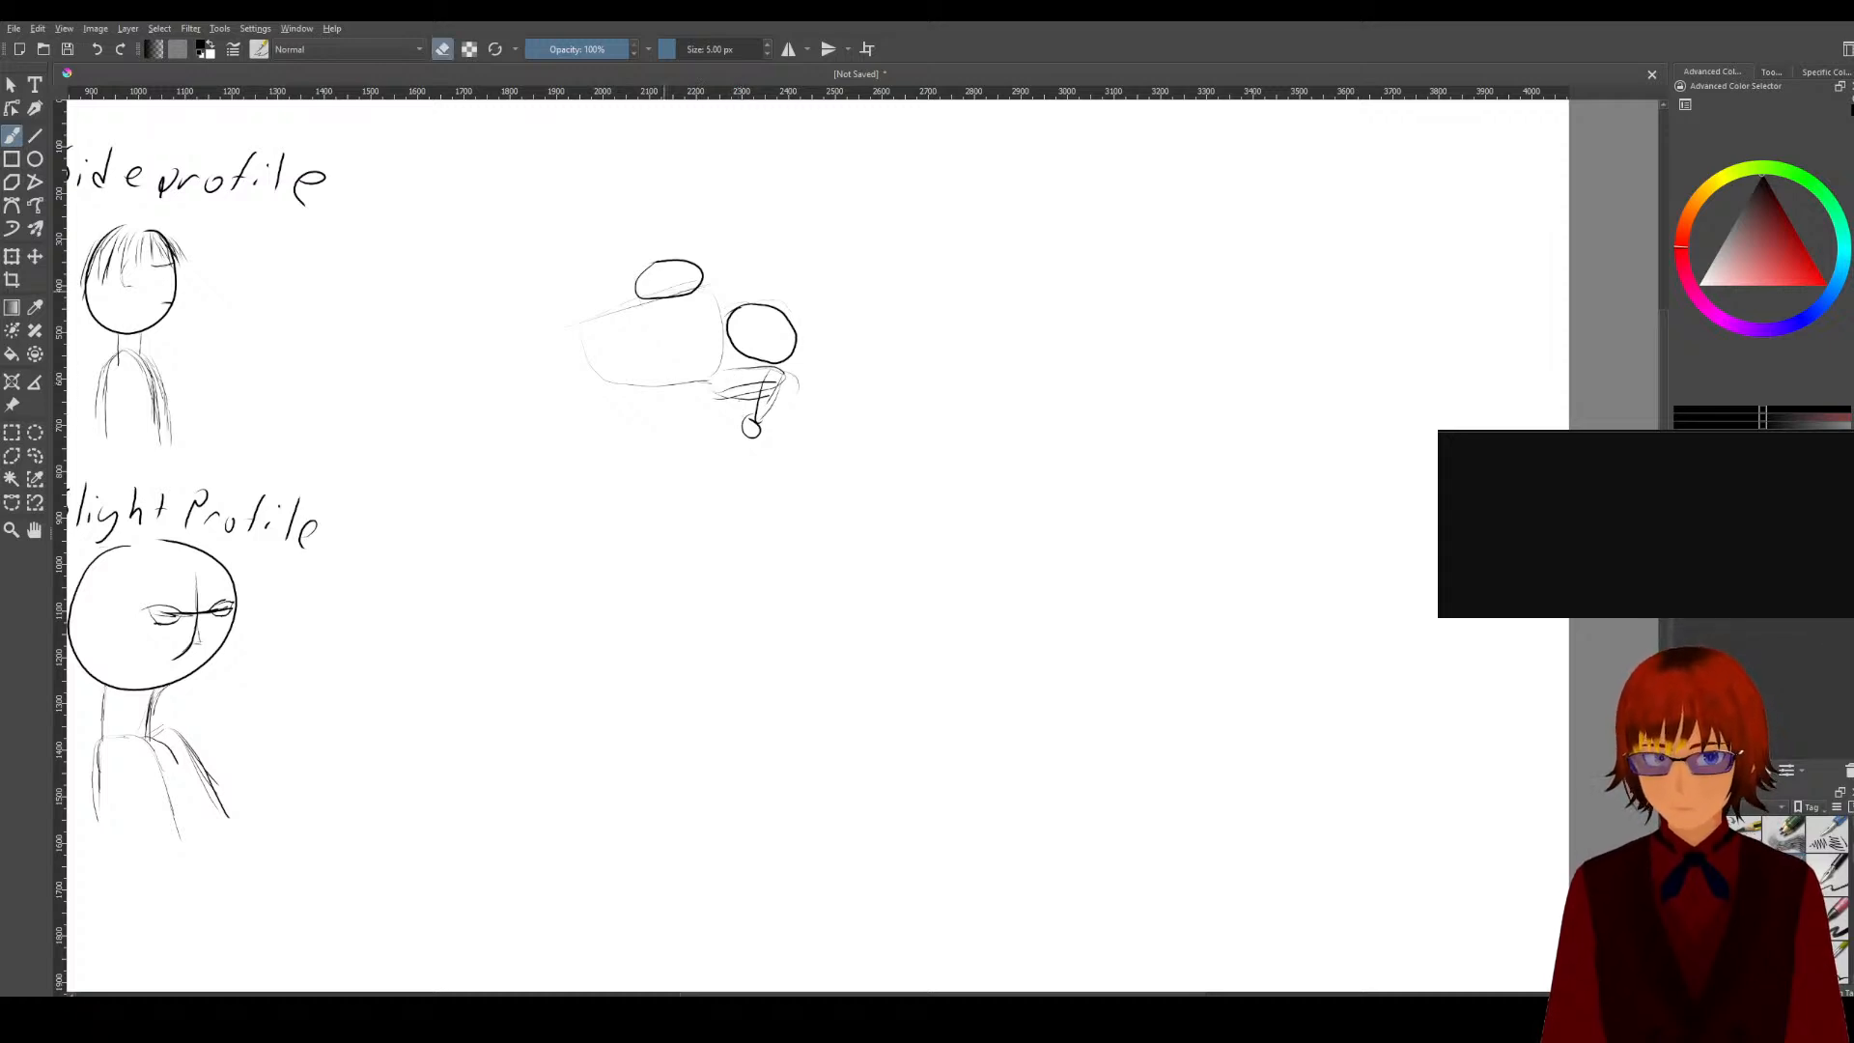
{"action": "mouse_move", "coordinate": [731, 386]}
{"action": "left_mouse_down"}
{"action": "mouse_move", "coordinate": [757, 396]}
{"action": "mouse_move", "coordinate": [755, 431]}
{"action": "mouse_move", "coordinate": [772, 408]}
{"action": "left_mouse_up"}
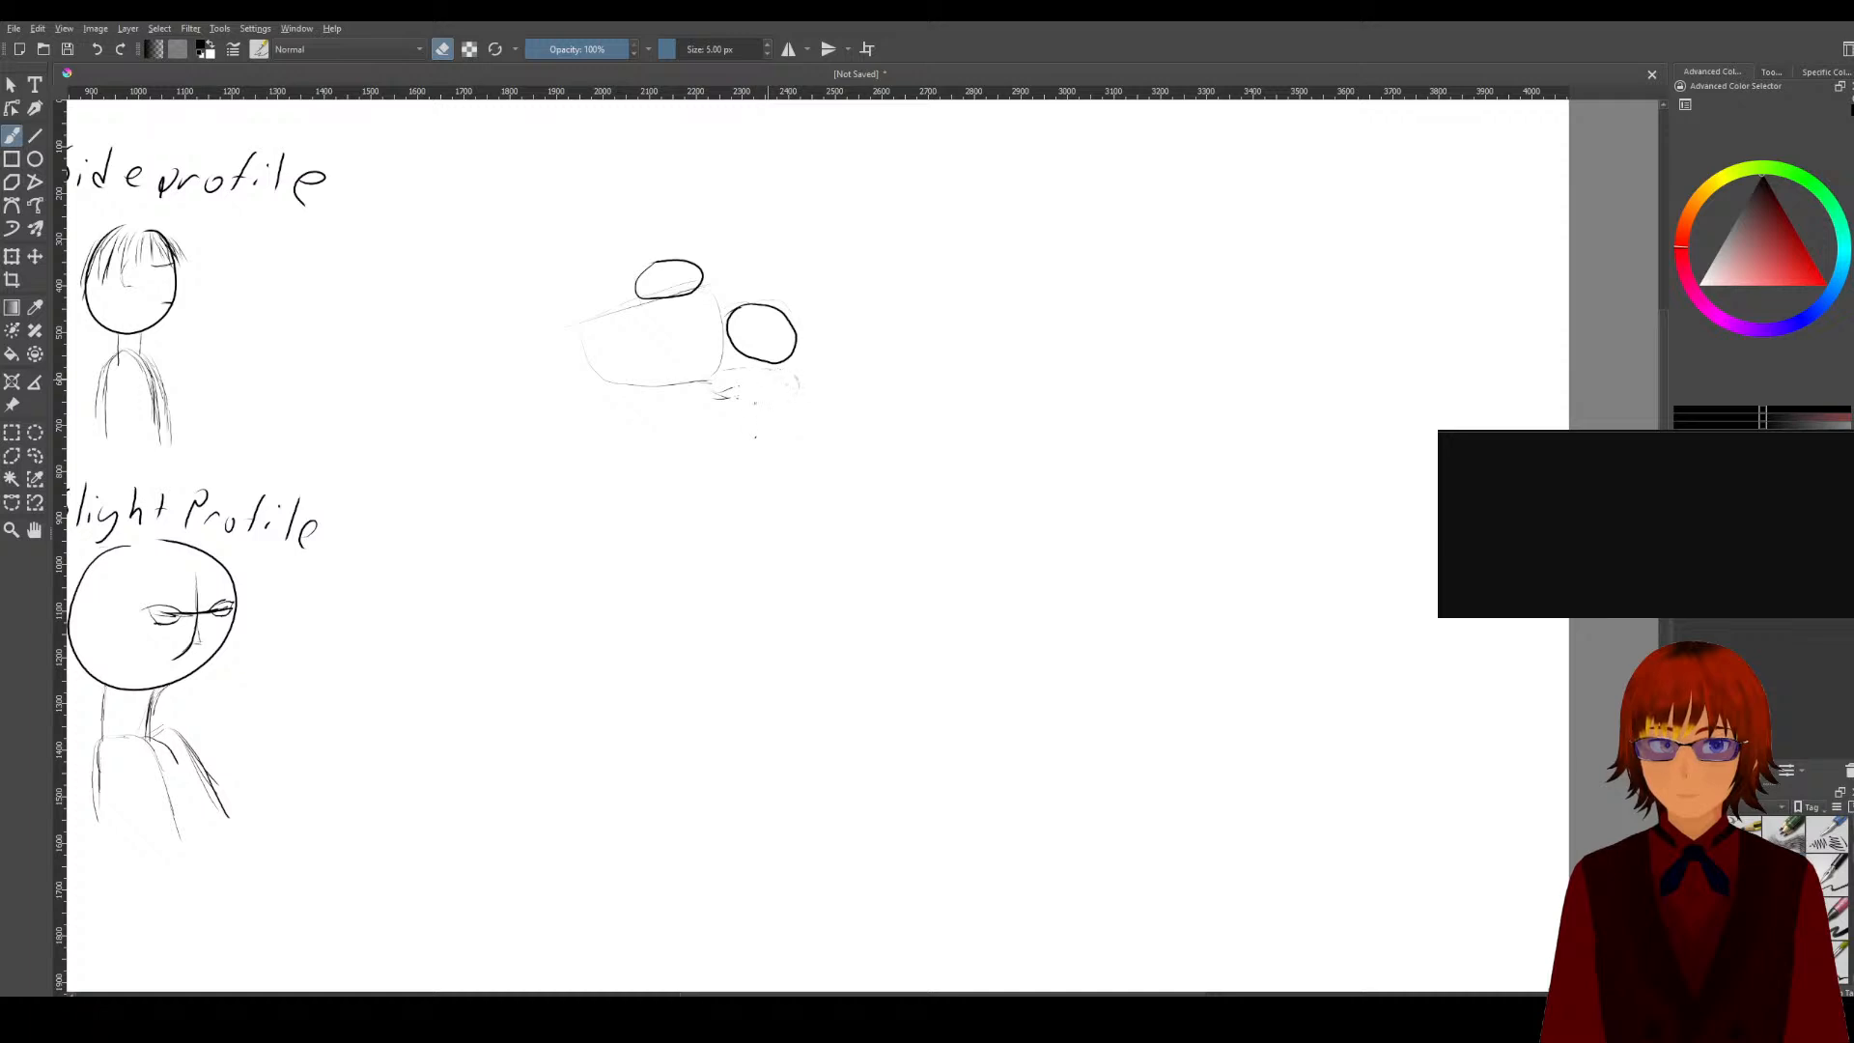
{"action": "key", "text": "e"}
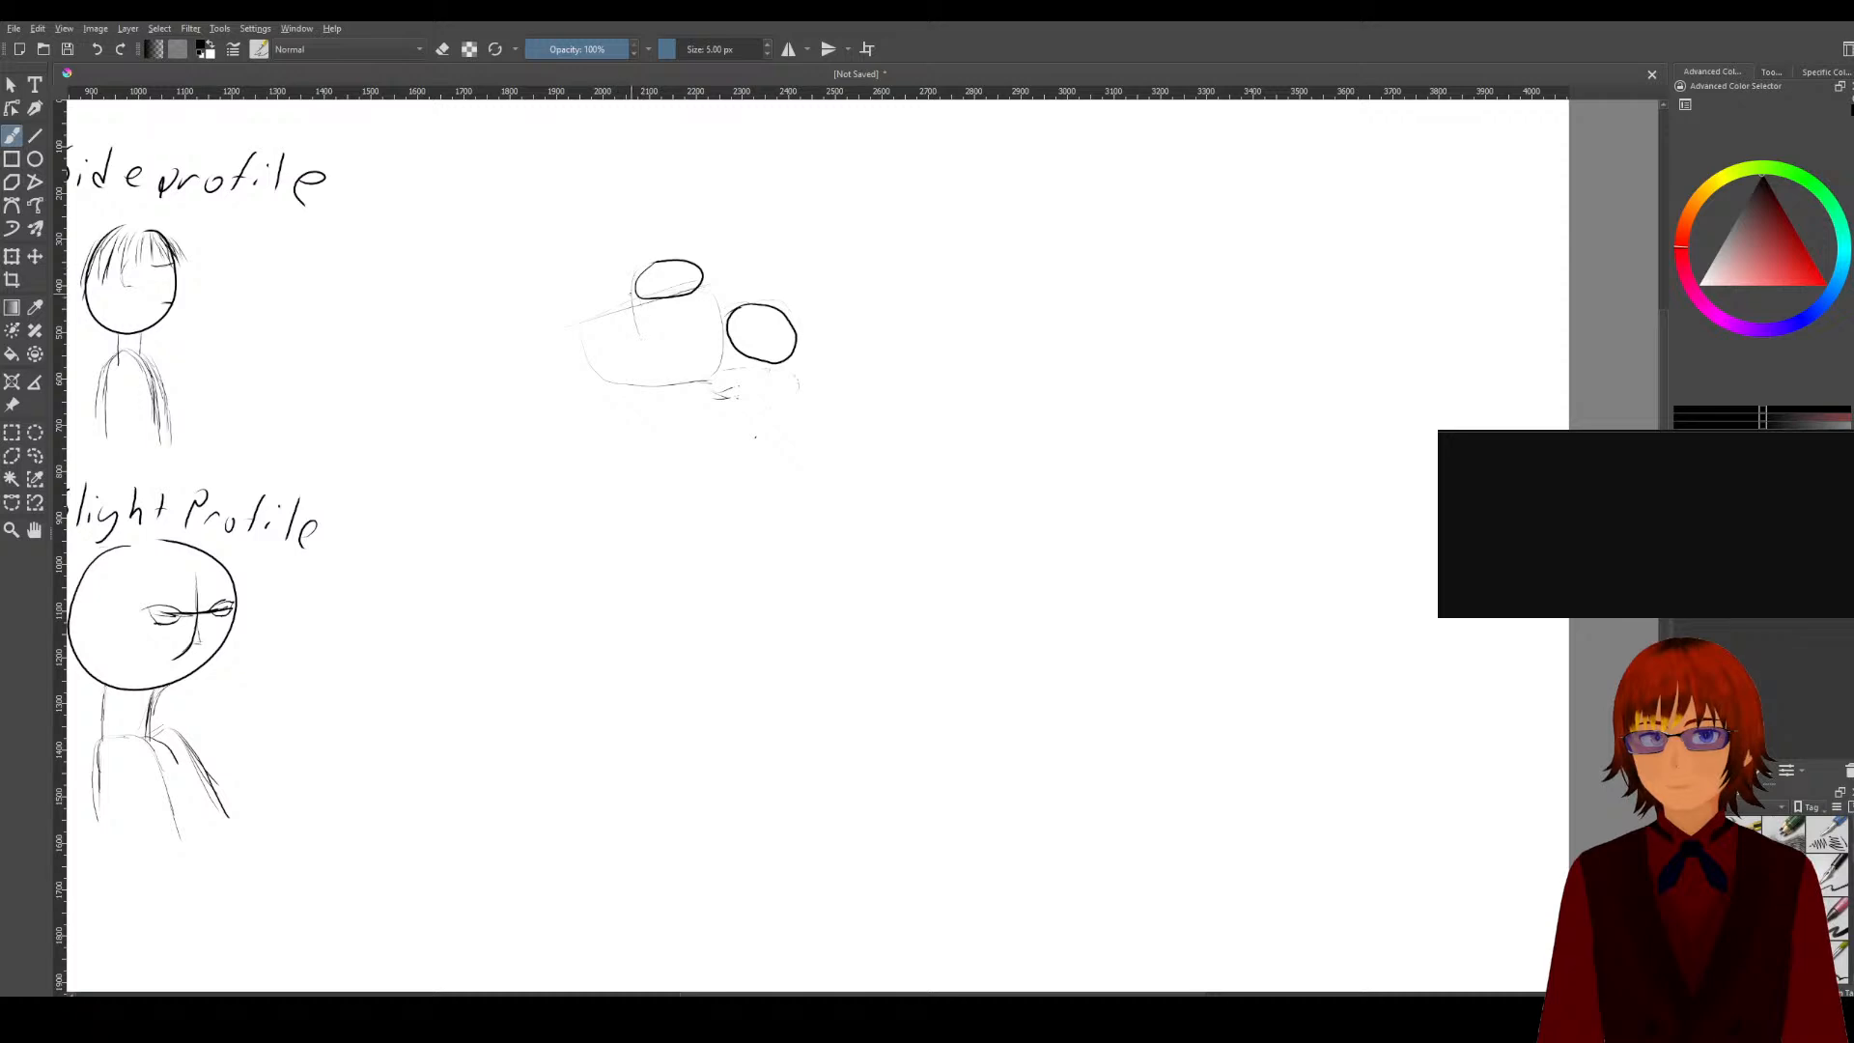
{"action": "mouse_move", "coordinate": [666, 301]}
{"action": "left_mouse_down"}
{"action": "mouse_move", "coordinate": [646, 372]}
{"action": "mouse_move", "coordinate": [656, 324]}
{"action": "mouse_move", "coordinate": [669, 381]}
{"action": "mouse_move", "coordinate": [637, 318]}
{"action": "mouse_move", "coordinate": [668, 380]}
{"action": "mouse_move", "coordinate": [665, 324]}
{"action": "mouse_move", "coordinate": [671, 381]}
{"action": "left_mouse_up"}
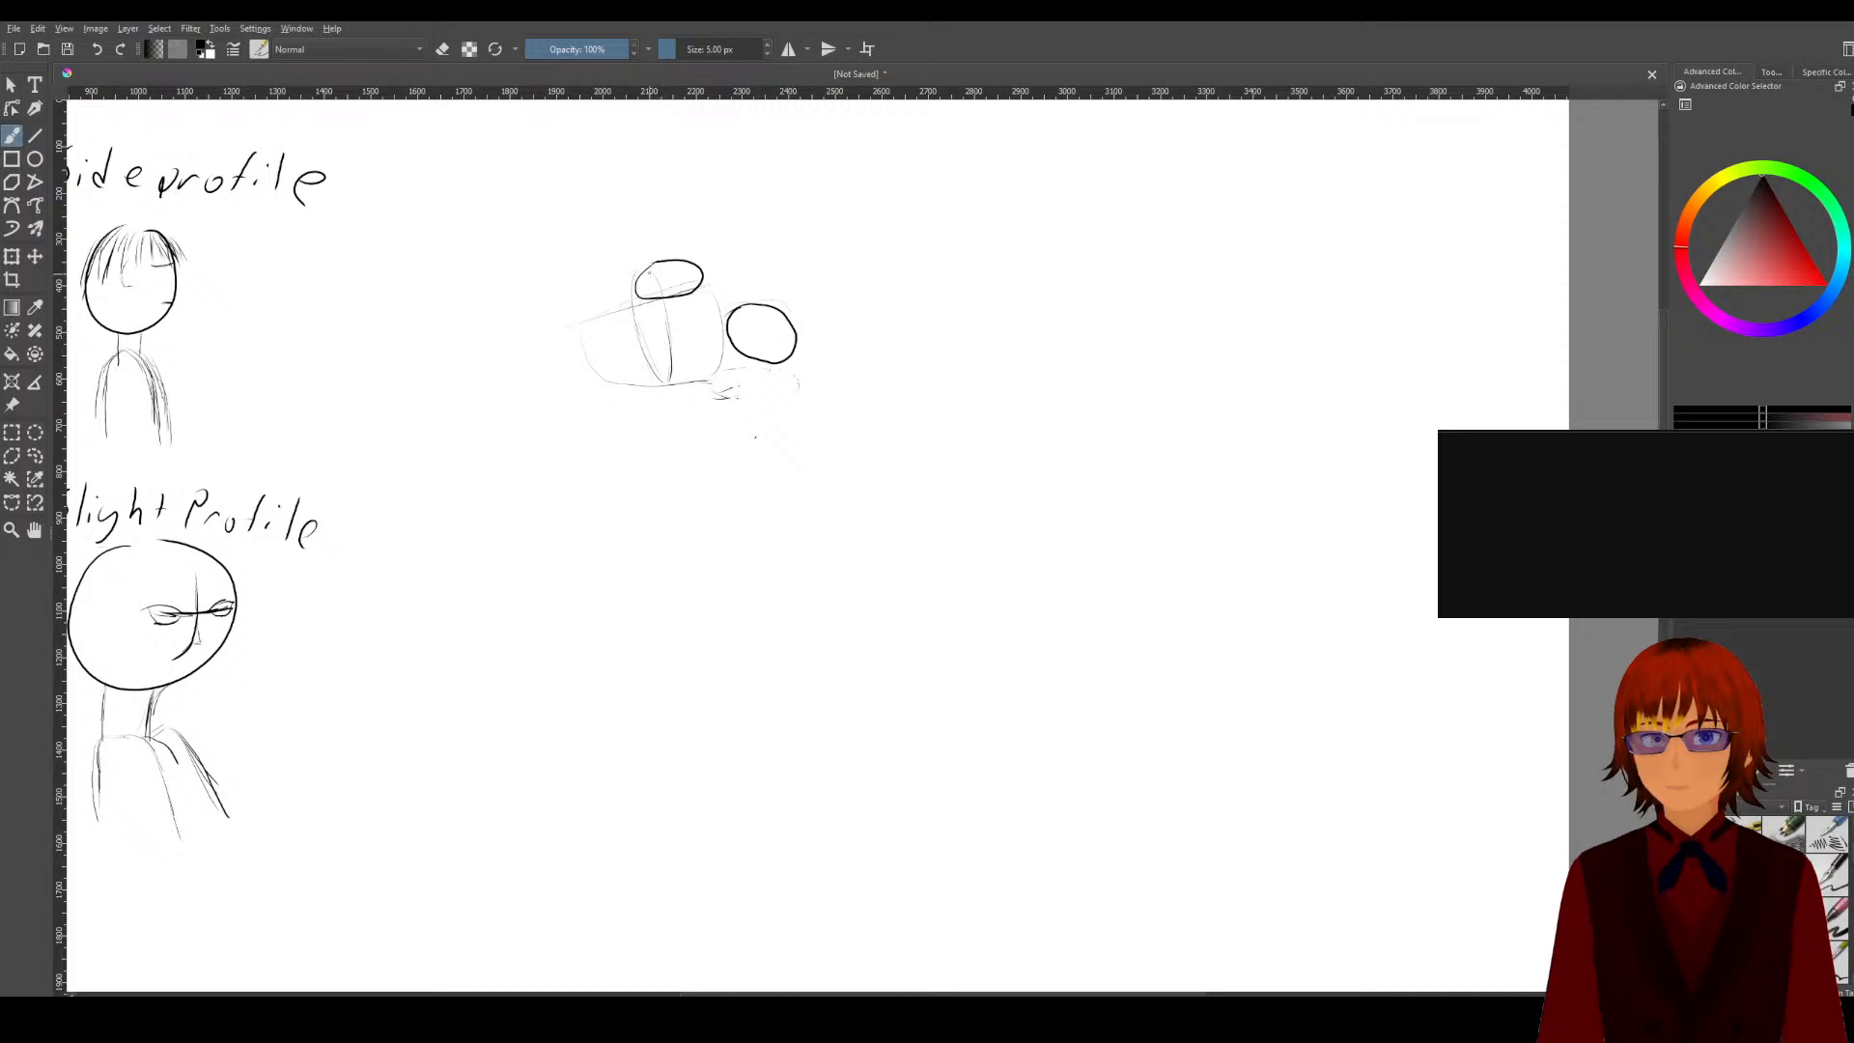
{"action": "mouse_move", "coordinate": [636, 294]}
{"action": "left_mouse_down"}
{"action": "mouse_move", "coordinate": [679, 382]}
{"action": "mouse_move", "coordinate": [662, 385]}
{"action": "left_mouse_up"}
{"action": "mouse_move", "coordinate": [664, 388]}
{"action": "left_mouse_down"}
{"action": "mouse_move", "coordinate": [687, 380]}
{"action": "mouse_move", "coordinate": [681, 405]}
{"action": "left_mouse_up"}
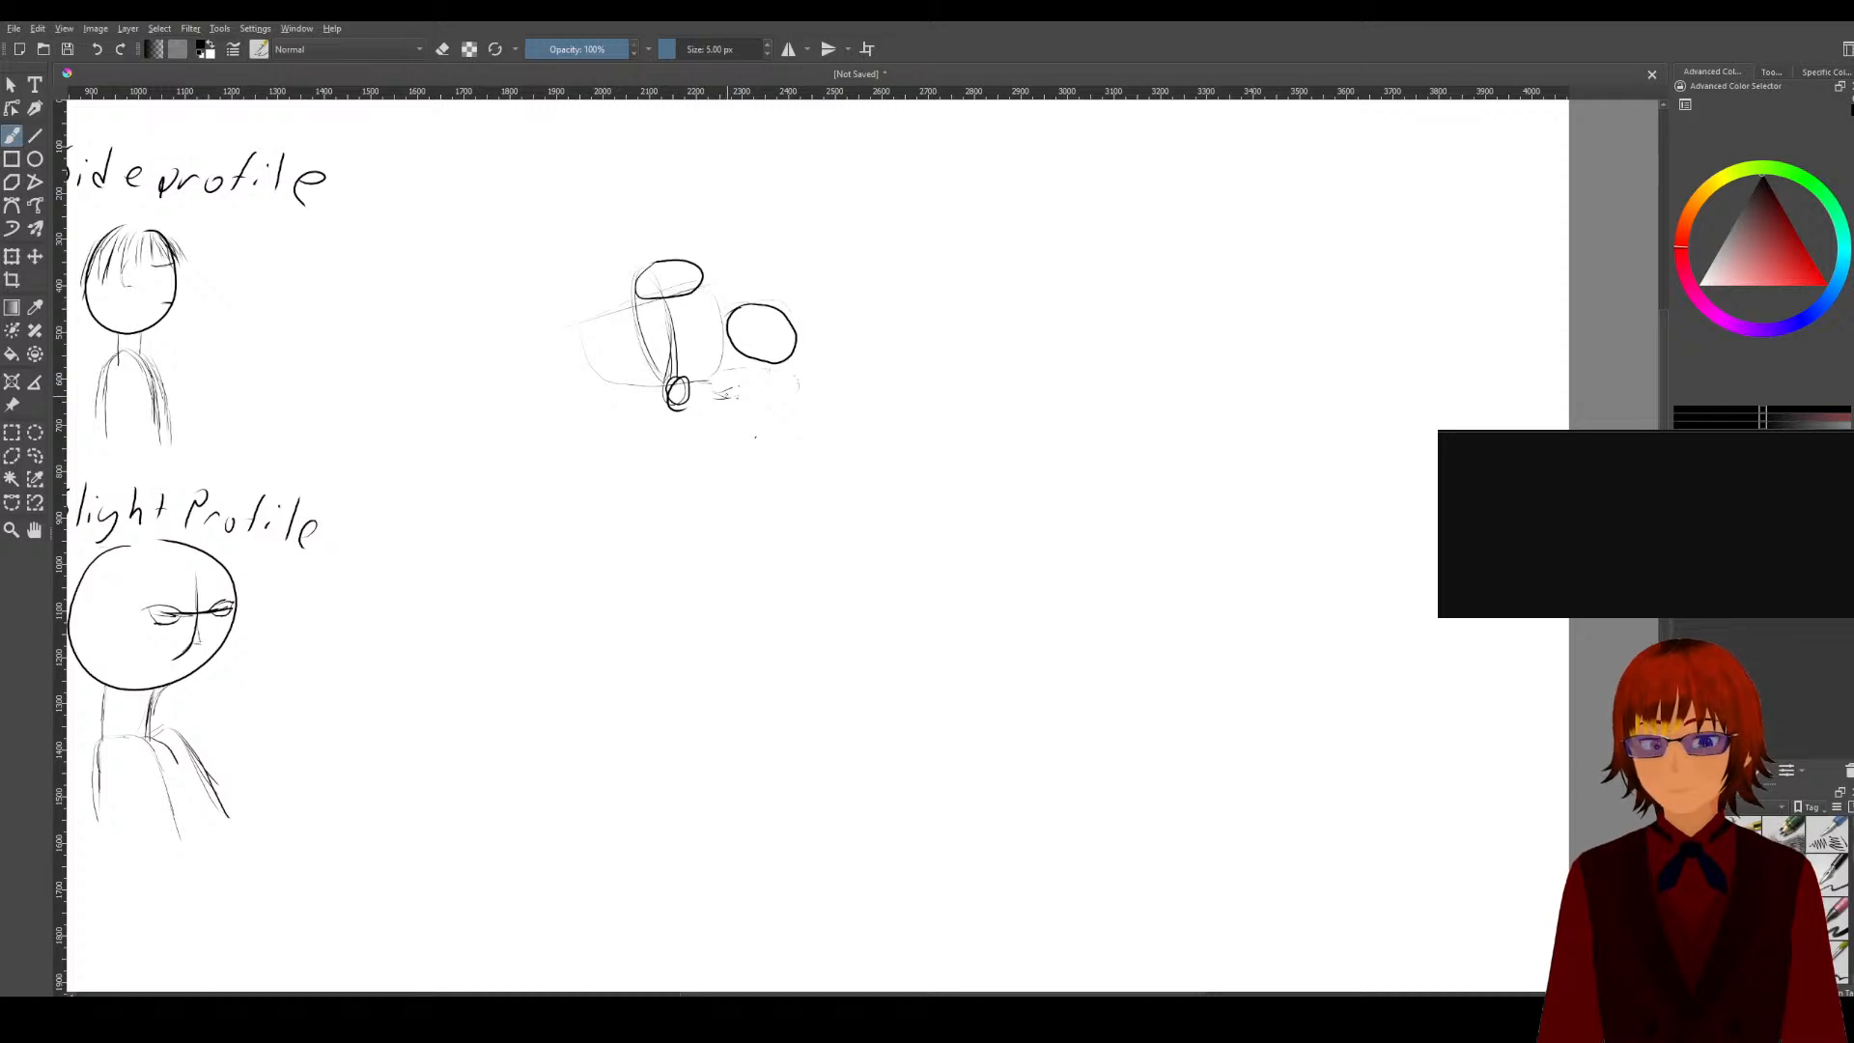
{"action": "left_click_drag", "start_coordinate": [719, 384], "coordinate": [758, 378]}
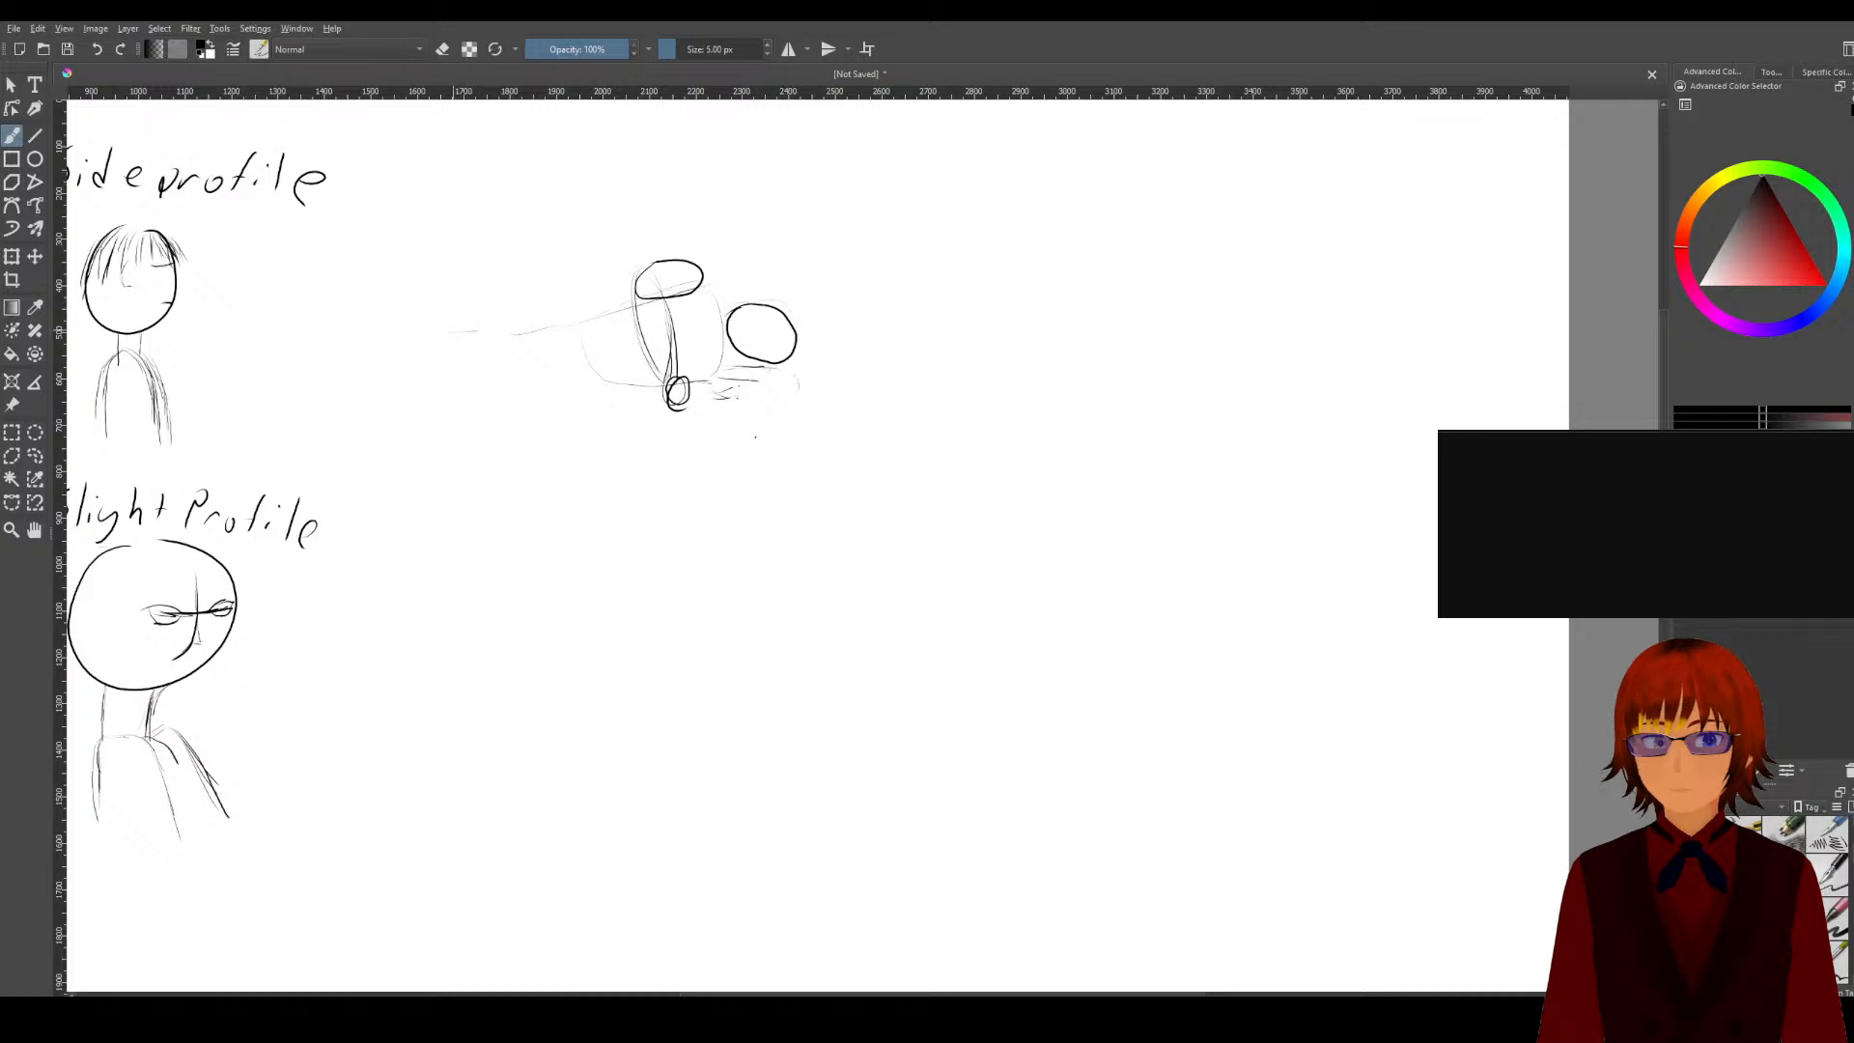
Step: Draw thigh and lower-leg ovals trailing behind the torso, and a forearm from the elbow to a hand under the head
{"action": "mouse_move", "coordinate": [468, 330]}
{"action": "left_mouse_down"}
{"action": "mouse_move", "coordinate": [582, 340]}
{"action": "mouse_move", "coordinate": [481, 369]}
{"action": "mouse_move", "coordinate": [490, 330]}
{"action": "left_mouse_up"}
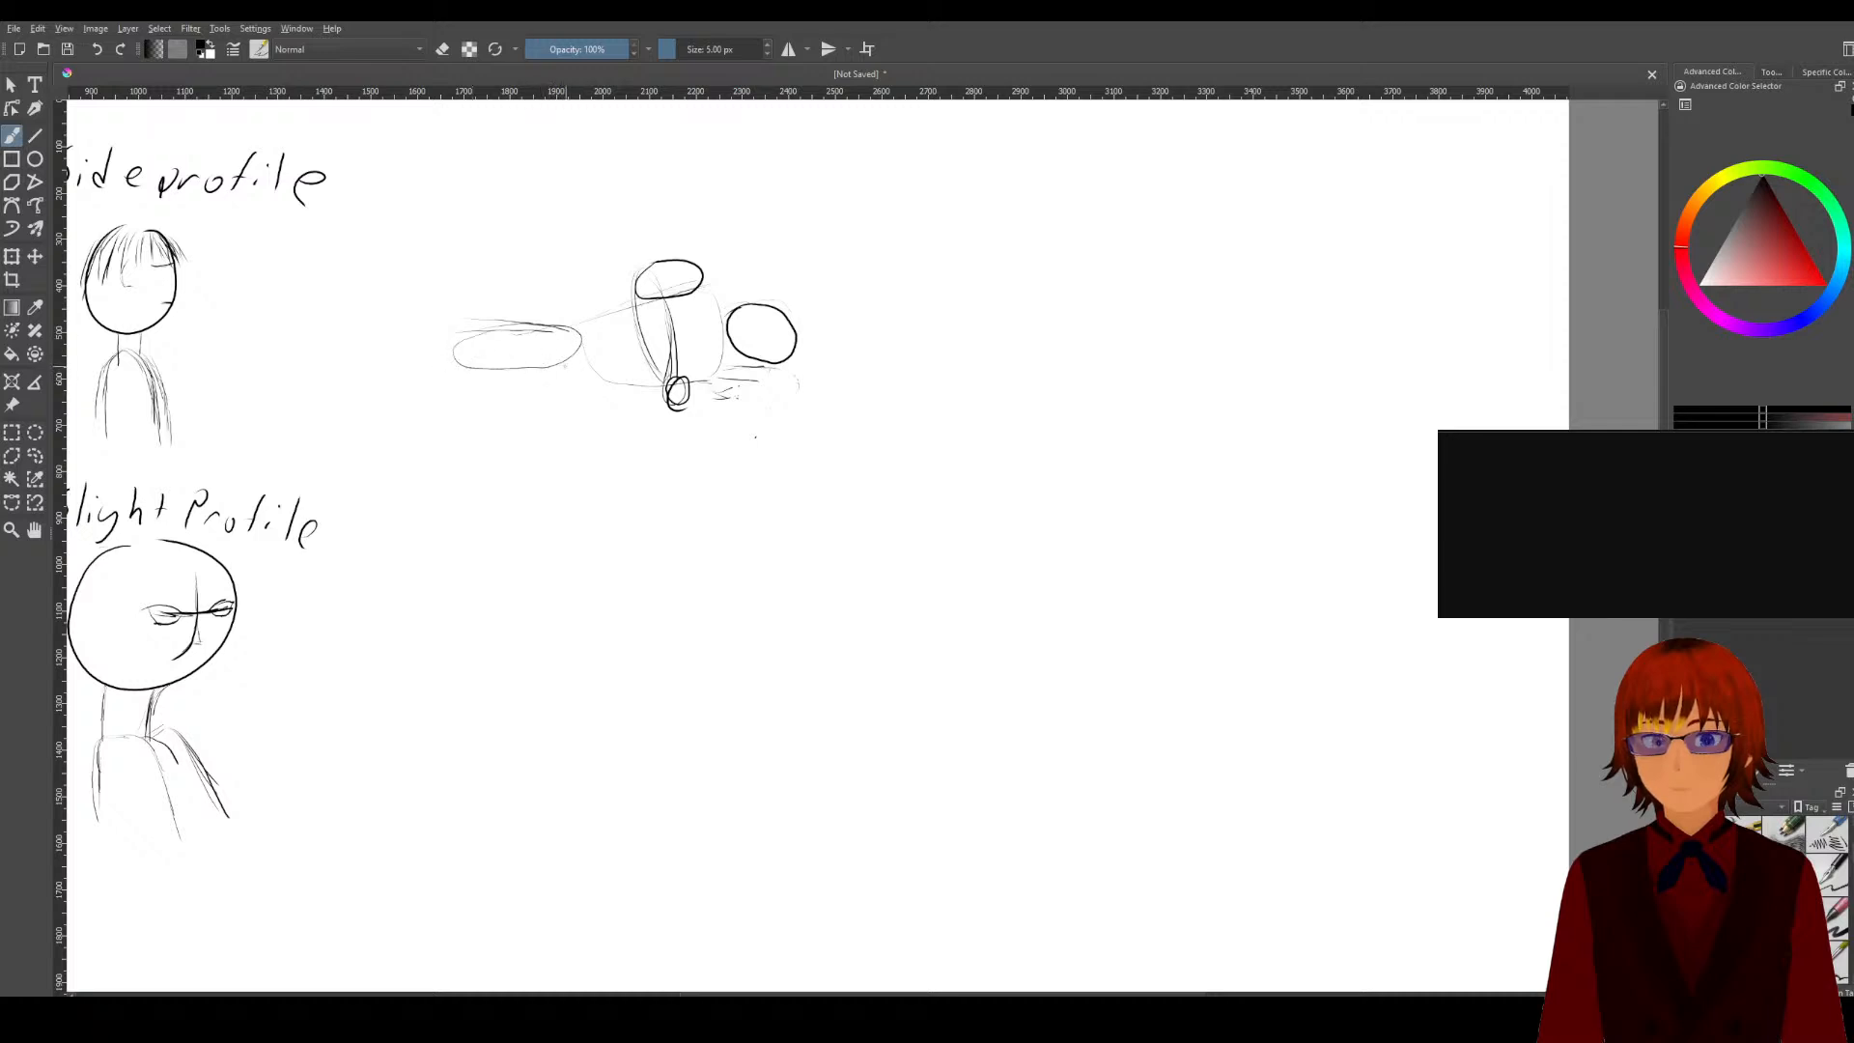
{"action": "mouse_move", "coordinate": [512, 373]}
{"action": "left_mouse_down"}
{"action": "mouse_move", "coordinate": [576, 370]}
{"action": "mouse_move", "coordinate": [594, 401]}
{"action": "mouse_move", "coordinate": [510, 381]}
{"action": "mouse_move", "coordinate": [545, 375]}
{"action": "left_mouse_up"}
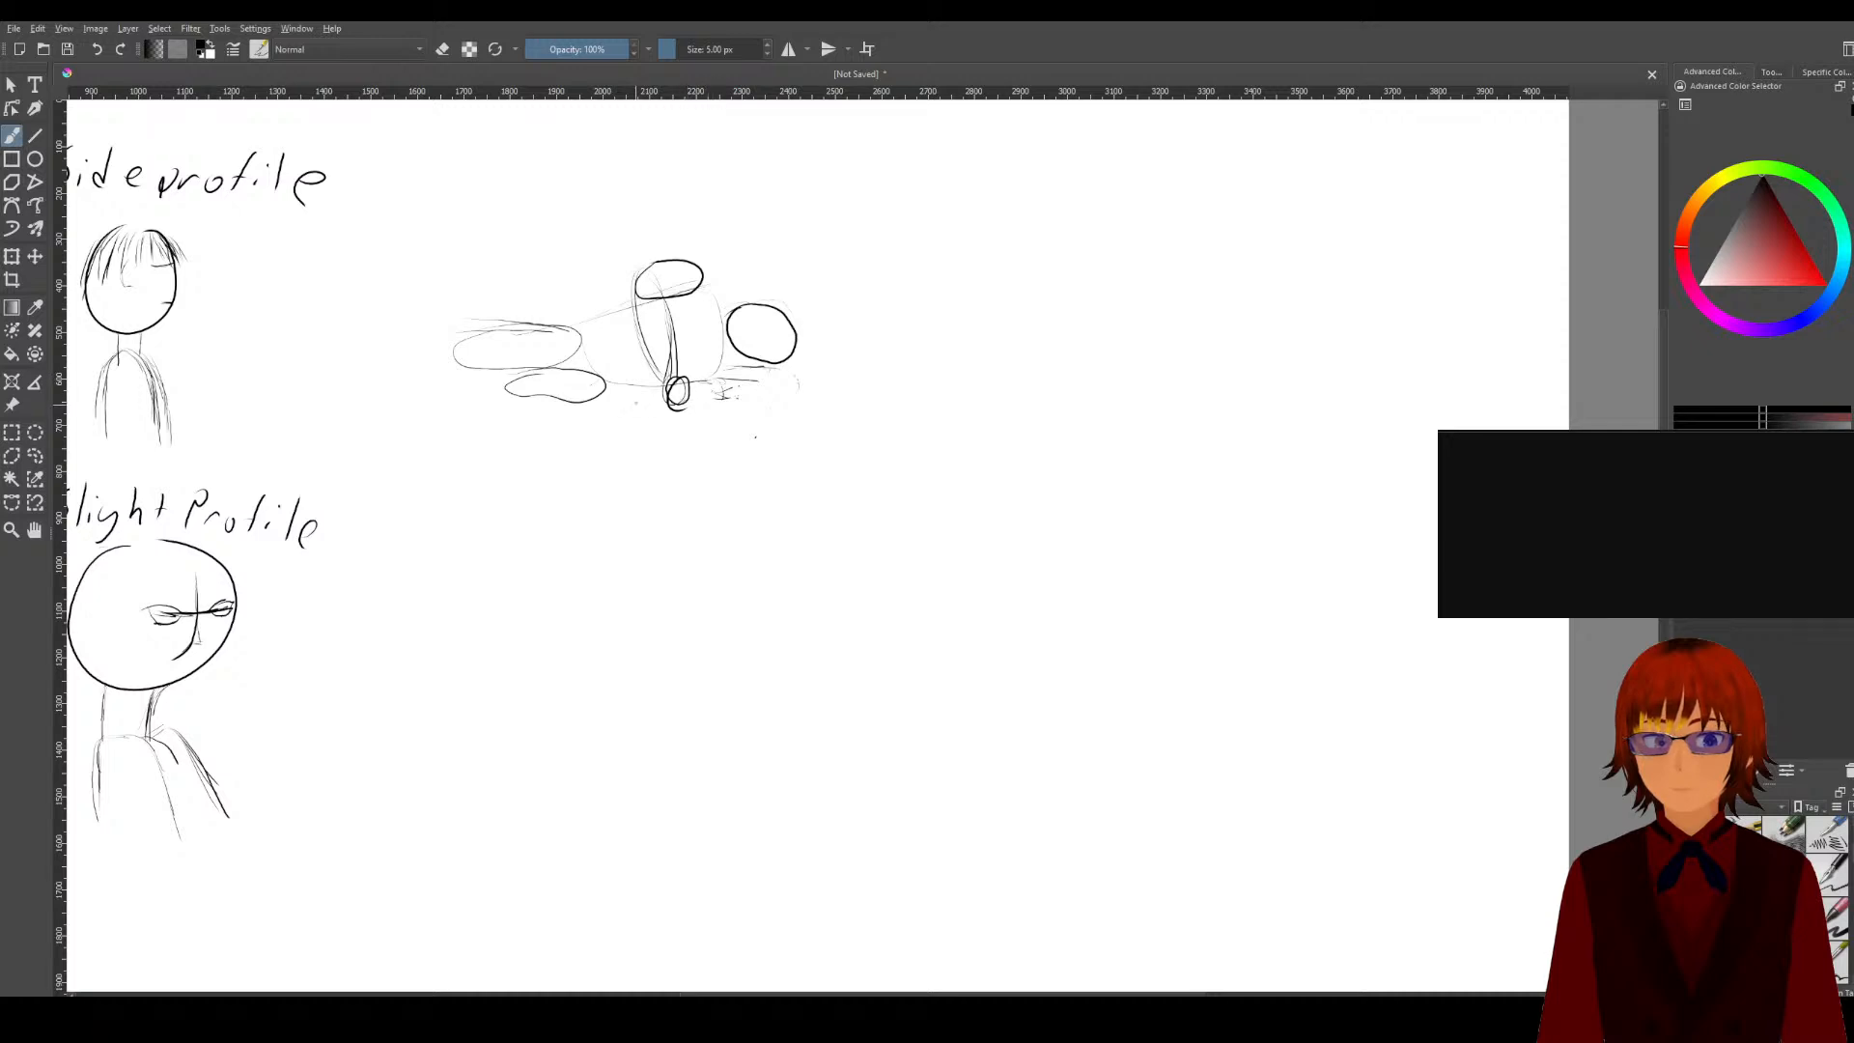
{"action": "left_click_drag", "start_coordinate": [681, 409], "coordinate": [730, 407]}
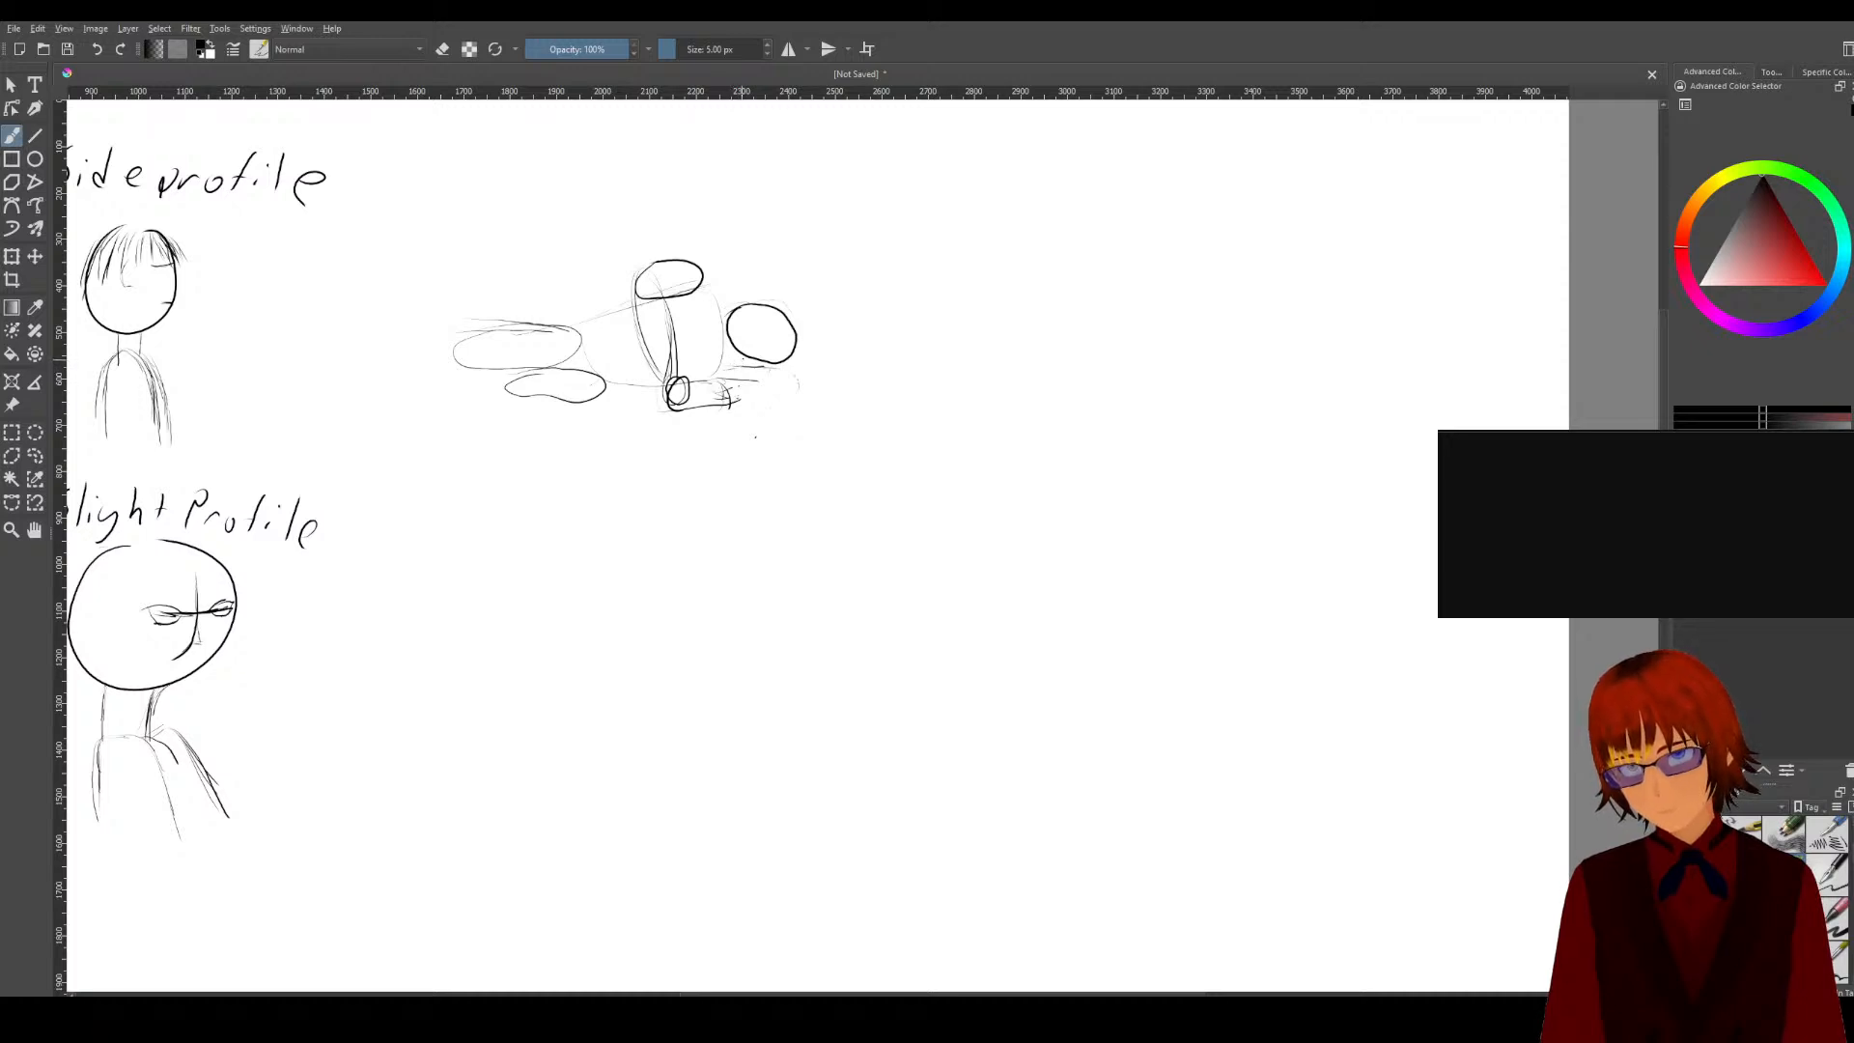
{"action": "left_click_drag", "start_coordinate": [741, 364], "coordinate": [729, 387]}
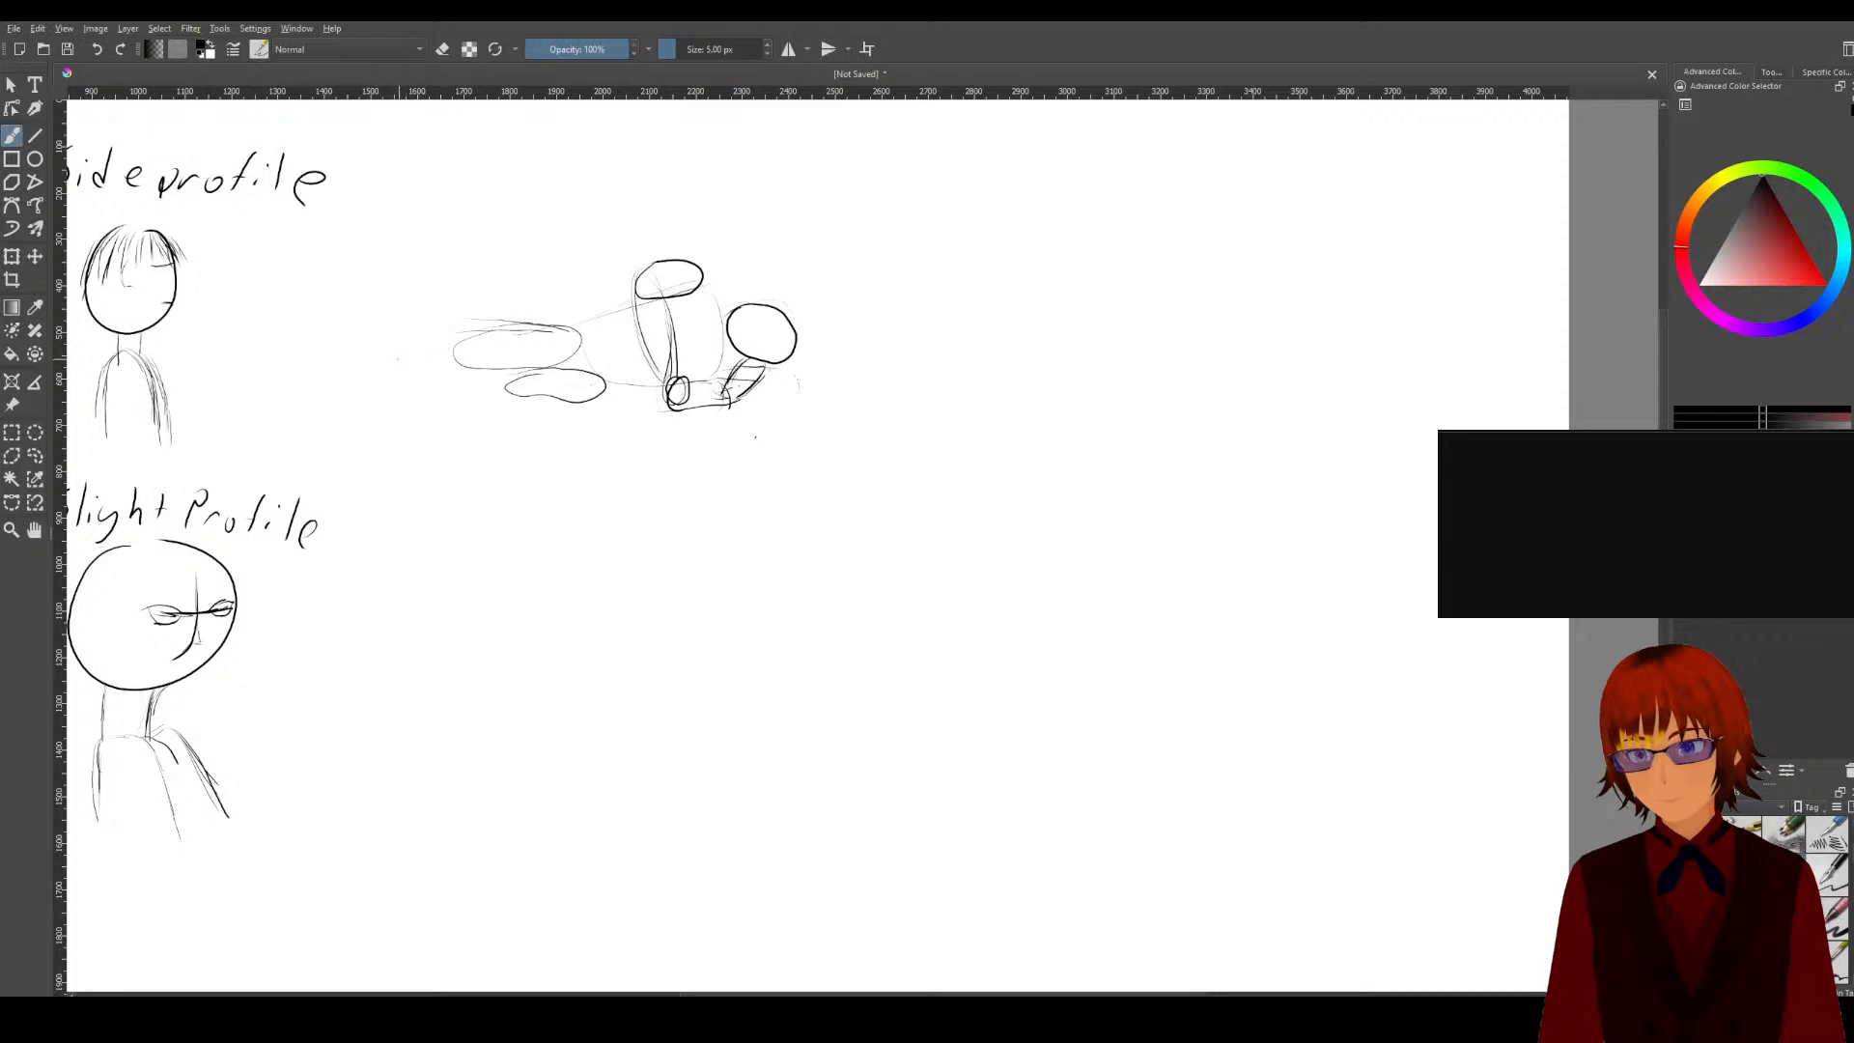
{"action": "mouse_move", "coordinate": [404, 353]}
{"action": "left_mouse_down"}
{"action": "mouse_move", "coordinate": [453, 377]}
{"action": "mouse_move", "coordinate": [471, 363]}
{"action": "mouse_move", "coordinate": [482, 387]}
{"action": "mouse_move", "coordinate": [522, 370]}
{"action": "mouse_move", "coordinate": [489, 417]}
{"action": "mouse_move", "coordinate": [541, 384]}
{"action": "left_mouse_up"}
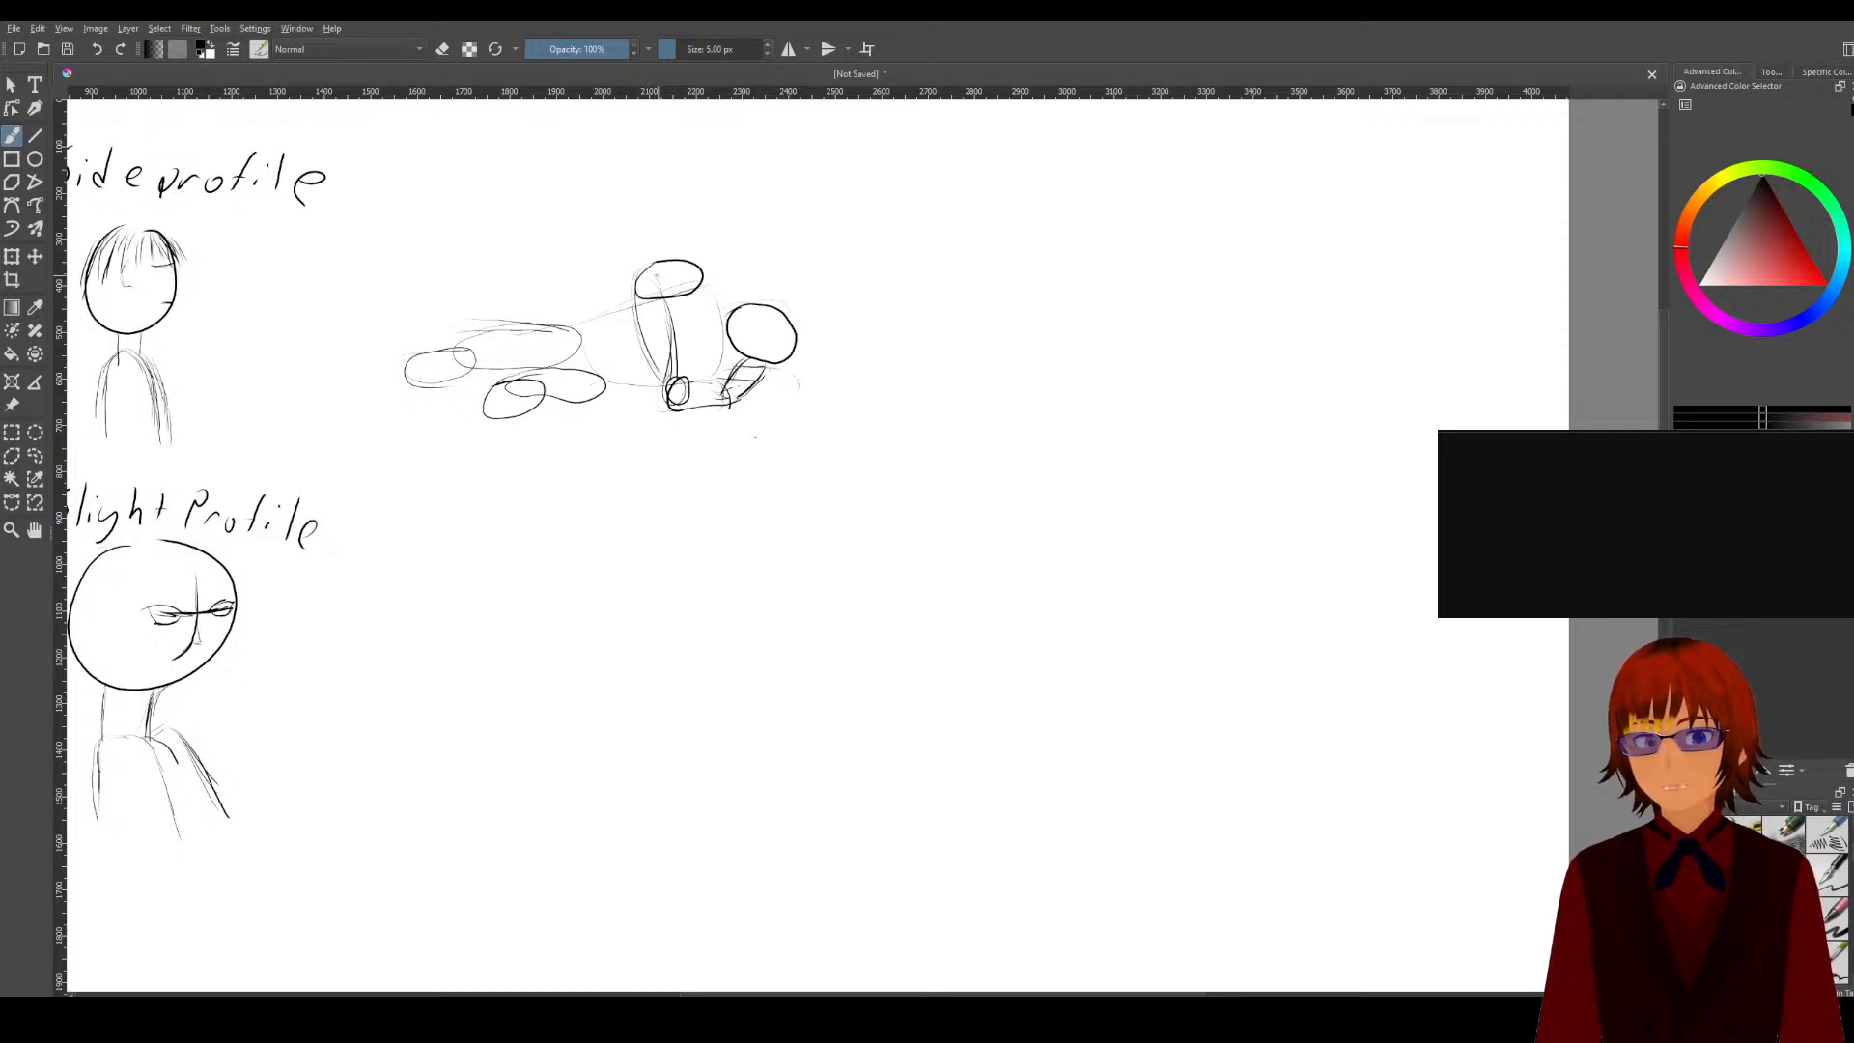
Step: Add hatching strokes to the lying figure's shoulder, forearm, legs and torso, and tie the hips to the upper body
{"action": "left_click_drag", "start_coordinate": [688, 275], "coordinate": [693, 268]}
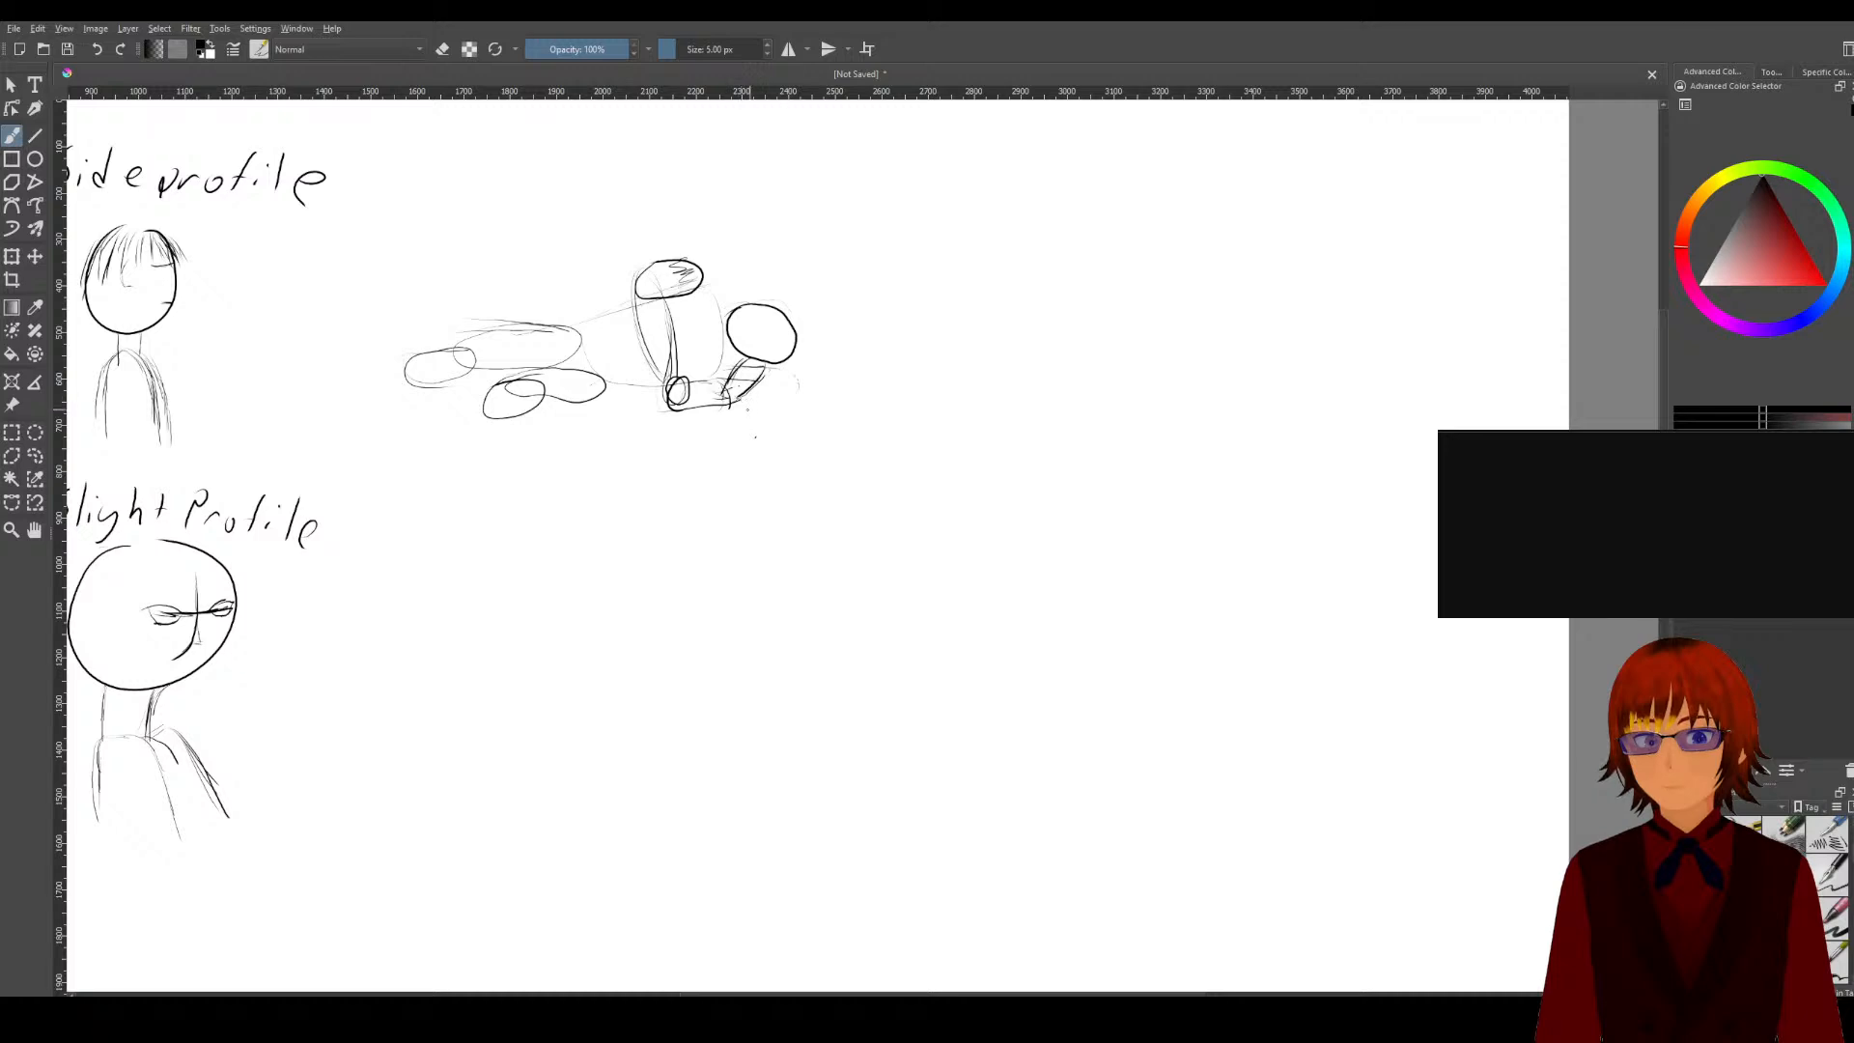
{"action": "left_click_drag", "start_coordinate": [689, 396], "coordinate": [762, 369]}
{"action": "mouse_move", "coordinate": [509, 356]}
{"action": "left_mouse_down"}
{"action": "mouse_move", "coordinate": [555, 346]}
{"action": "mouse_move", "coordinate": [596, 377]}
{"action": "left_mouse_up"}
{"action": "left_click_drag", "start_coordinate": [555, 401], "coordinate": [601, 390]}
{"action": "mouse_move", "coordinate": [604, 326]}
{"action": "left_mouse_down"}
{"action": "mouse_move", "coordinate": [627, 362]}
{"action": "mouse_move", "coordinate": [610, 362]}
{"action": "mouse_move", "coordinate": [688, 367]}
{"action": "mouse_move", "coordinate": [699, 343]}
{"action": "mouse_move", "coordinate": [680, 315]}
{"action": "mouse_move", "coordinate": [717, 303]}
{"action": "left_mouse_up"}
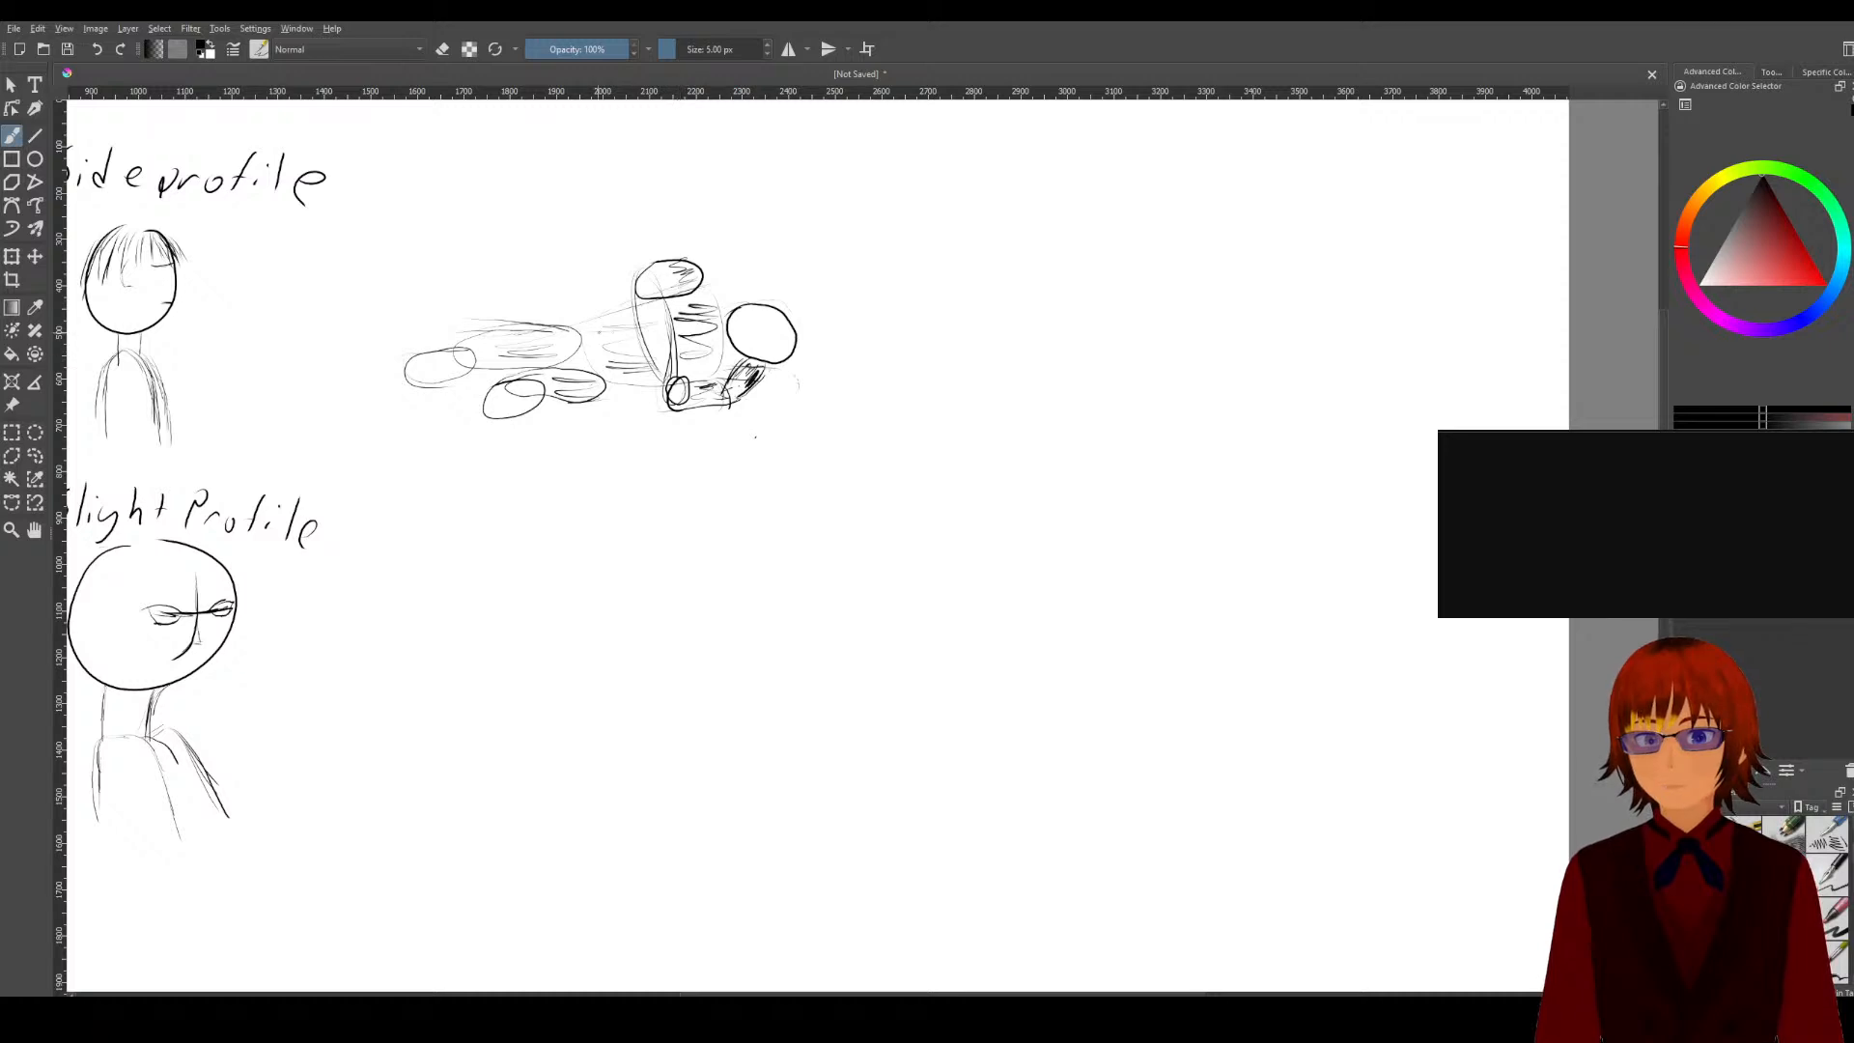
{"action": "left_click_drag", "start_coordinate": [586, 331], "coordinate": [617, 323]}
{"action": "left_click_drag", "start_coordinate": [589, 358], "coordinate": [622, 368]}
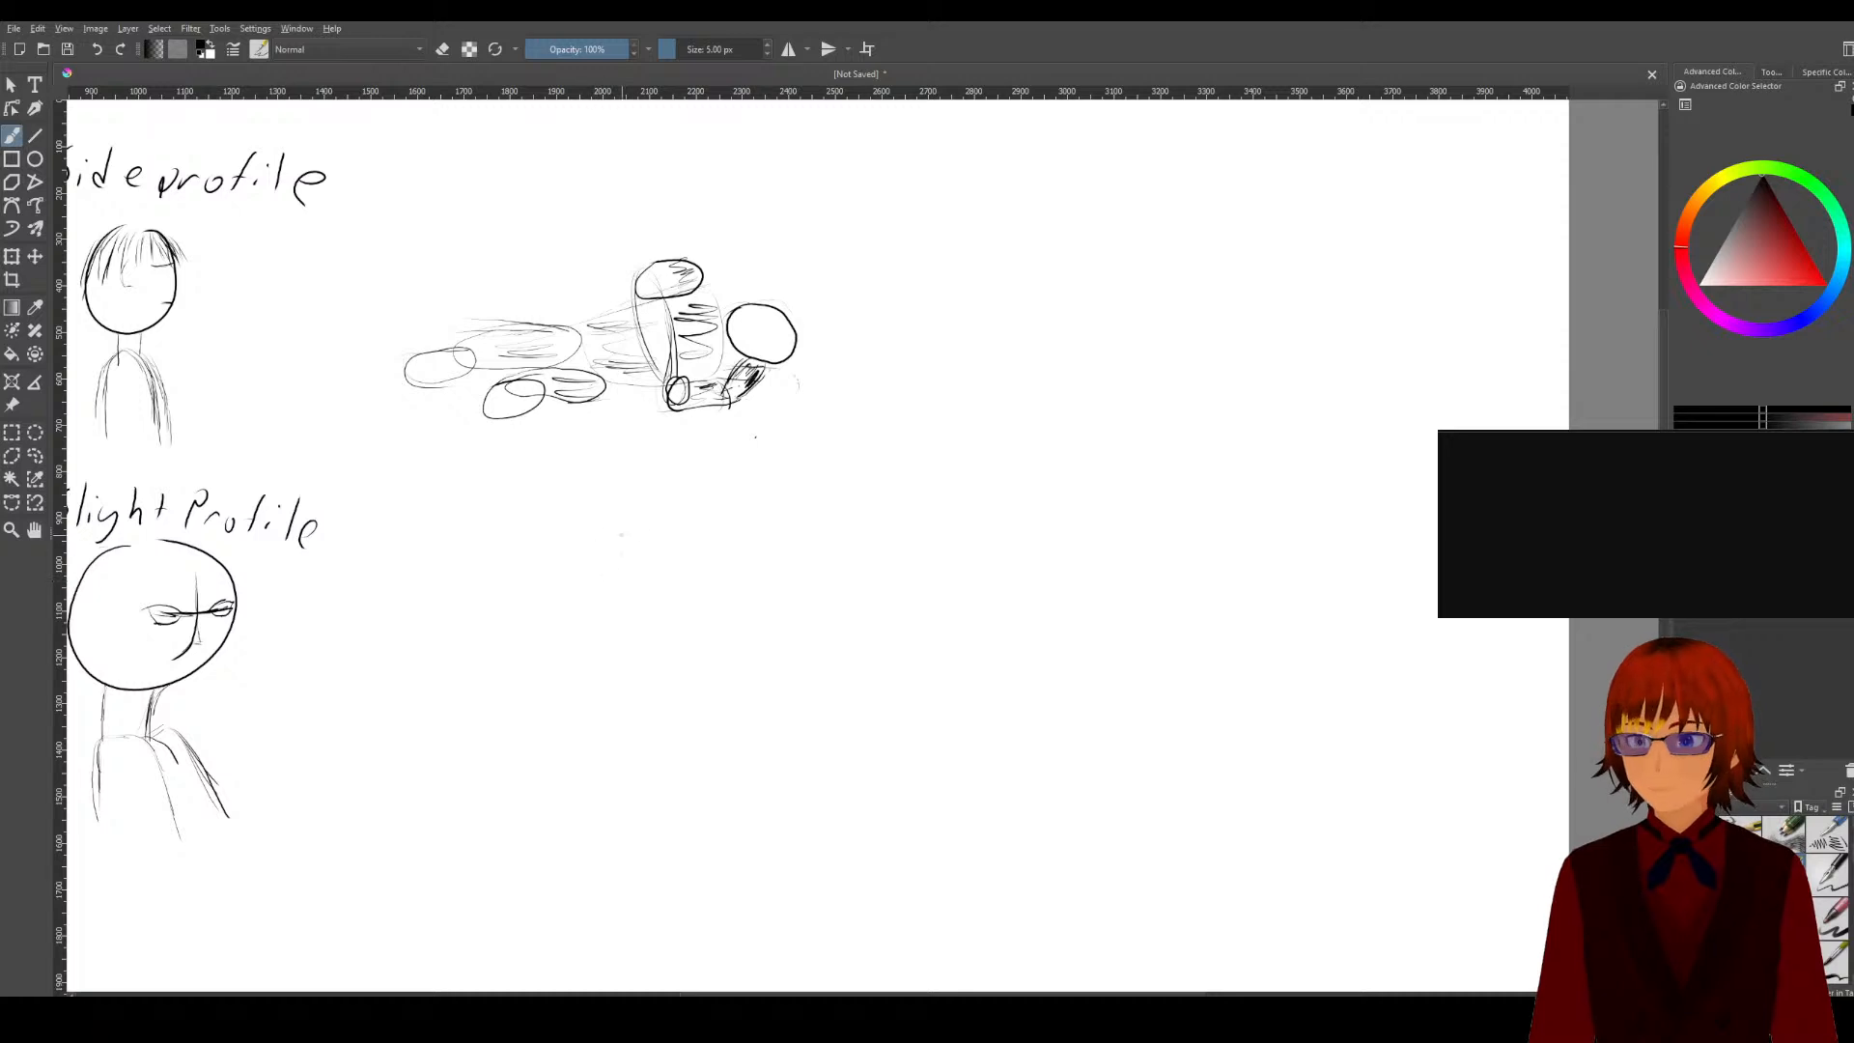
Step: Draw a round head about 215 px wide below the lying figure, redoing the first circle, with neck lines, an eye and a mouth mark
{"action": "mouse_move", "coordinate": [623, 499]}
{"action": "left_mouse_down"}
{"action": "mouse_move", "coordinate": [587, 526]}
{"action": "mouse_move", "coordinate": [635, 499]}
{"action": "left_mouse_up"}
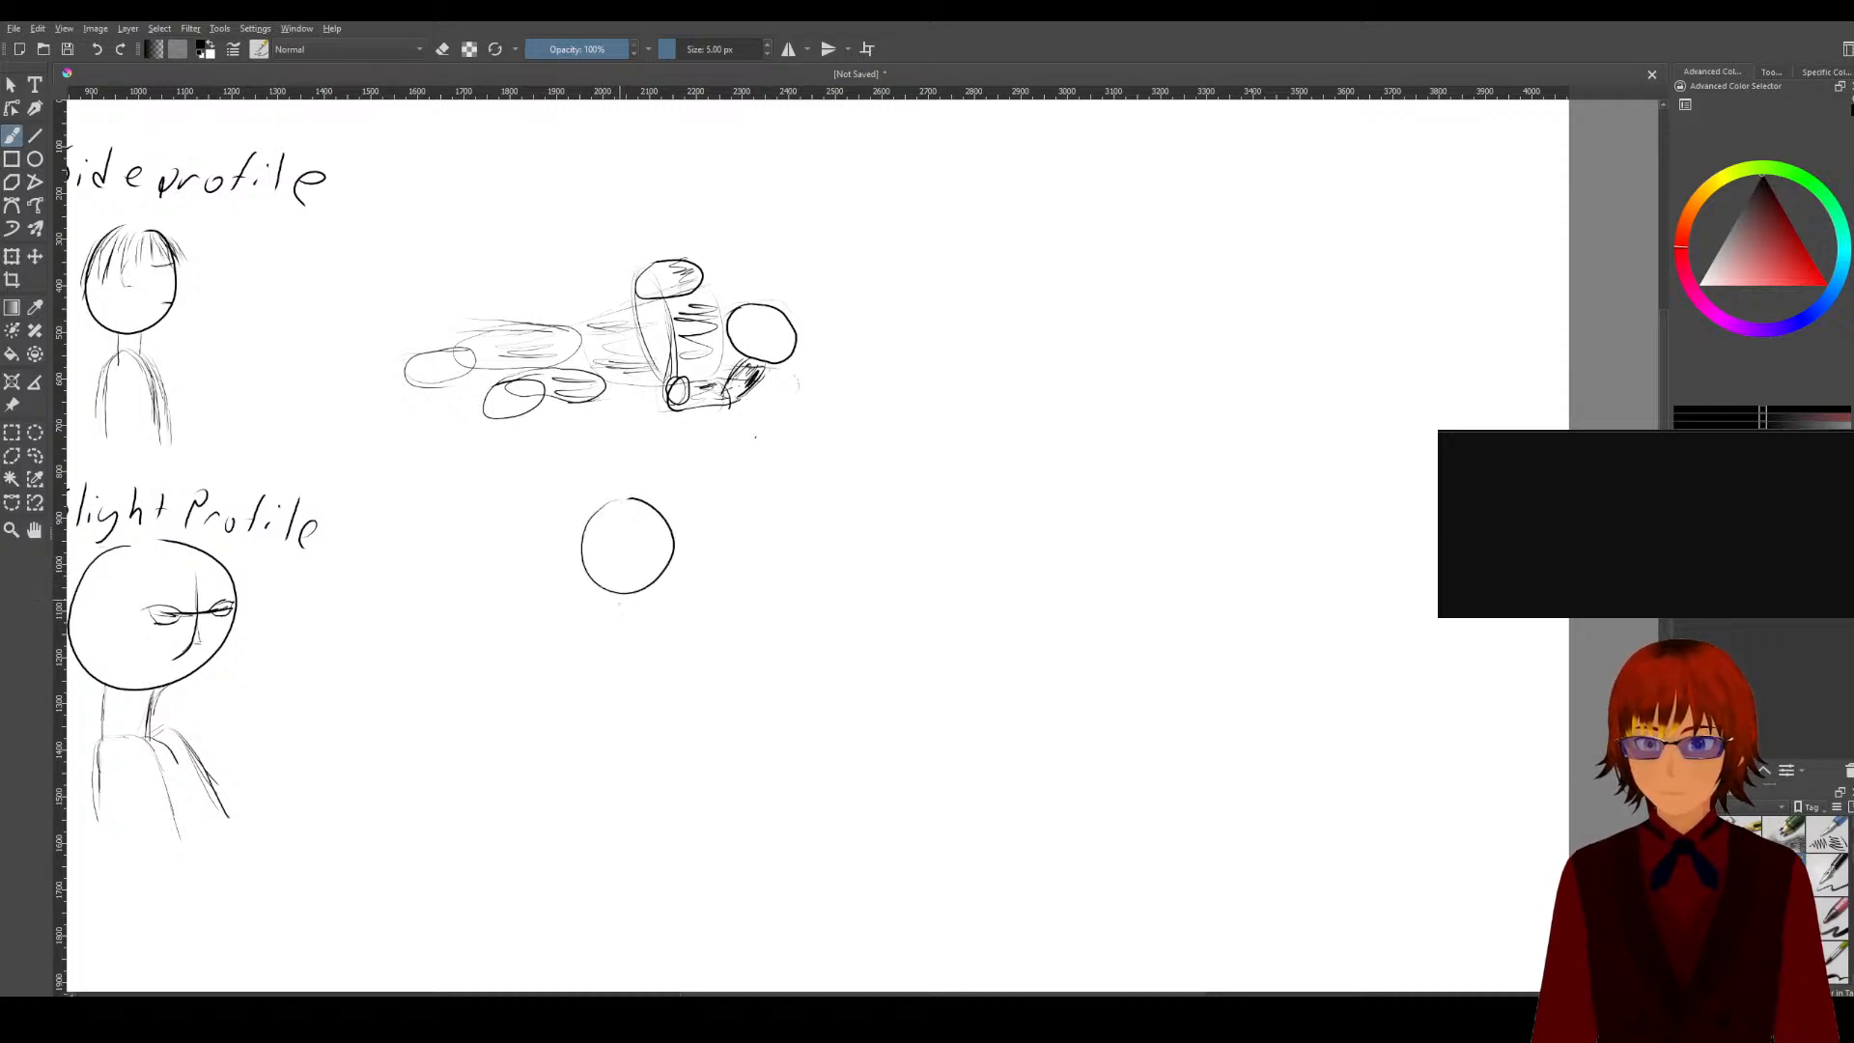
{"action": "key", "text": "ctrl+z"}
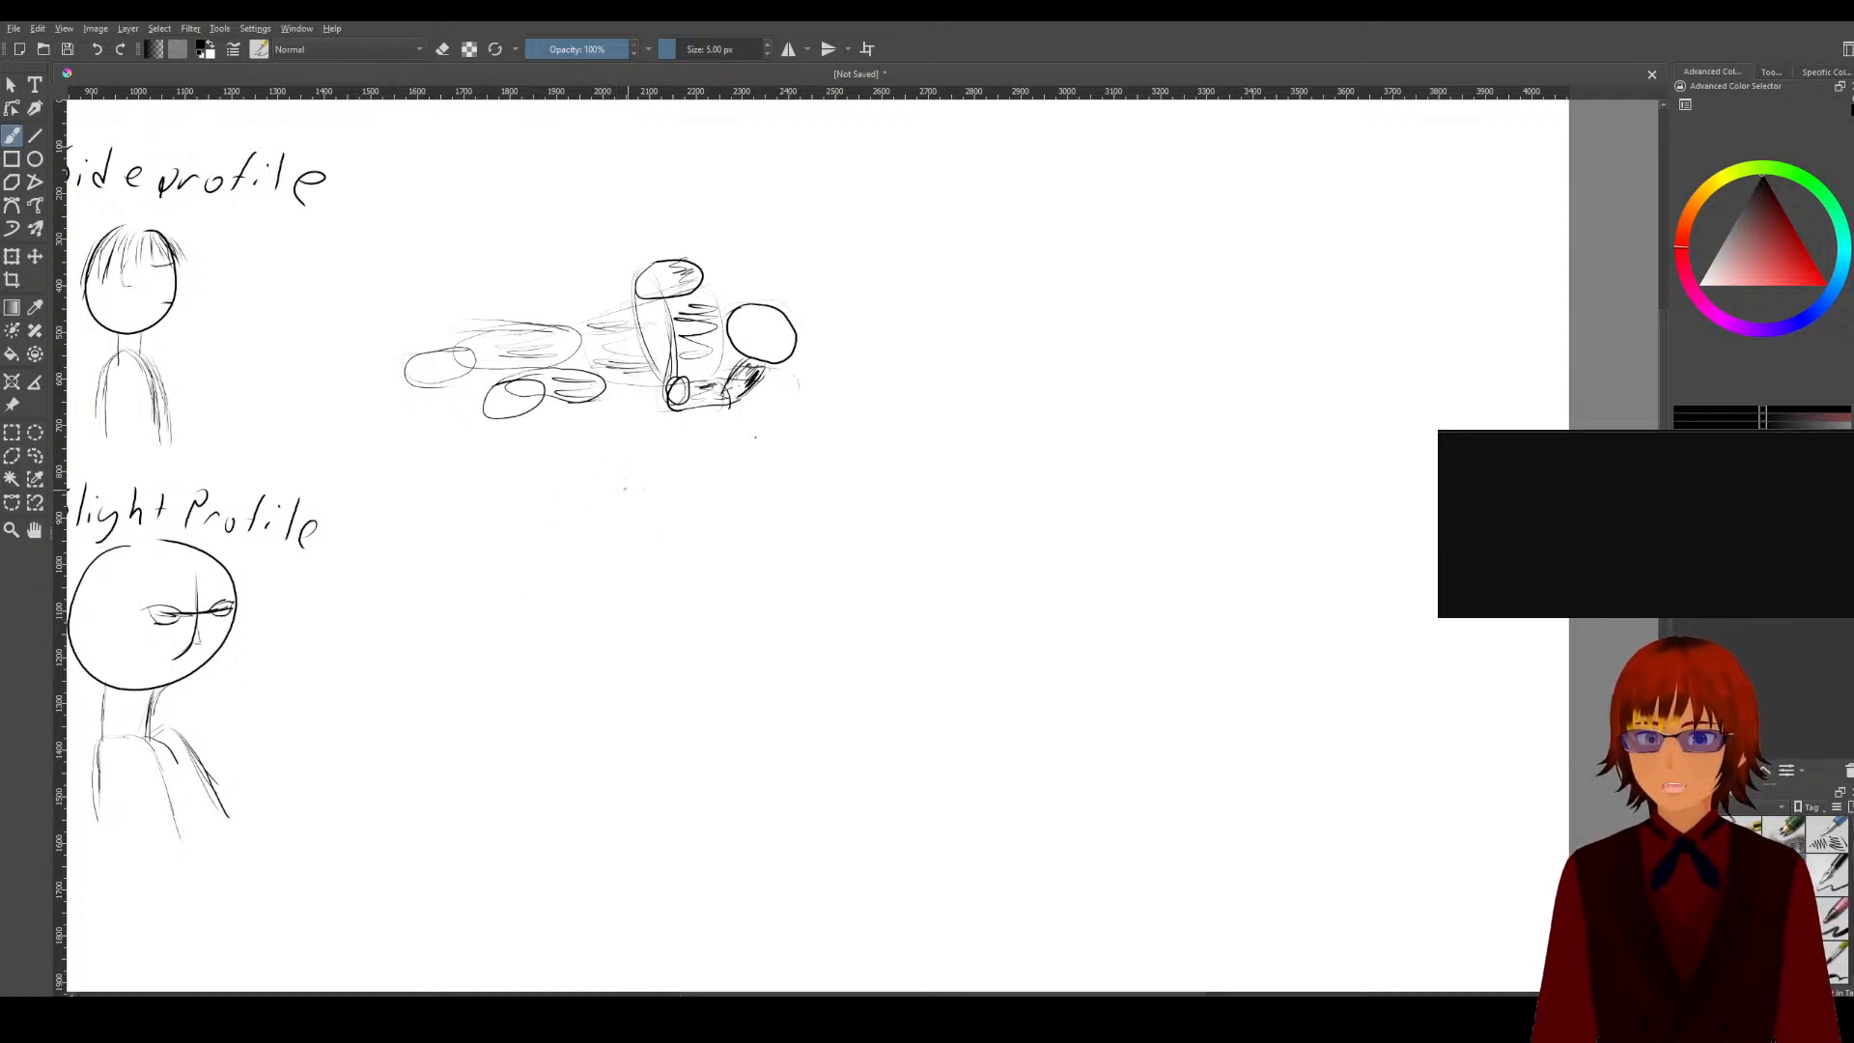
{"action": "mouse_move", "coordinate": [625, 488]}
{"action": "left_mouse_down"}
{"action": "mouse_move", "coordinate": [574, 539]}
{"action": "mouse_move", "coordinate": [626, 493]}
{"action": "left_mouse_up"}
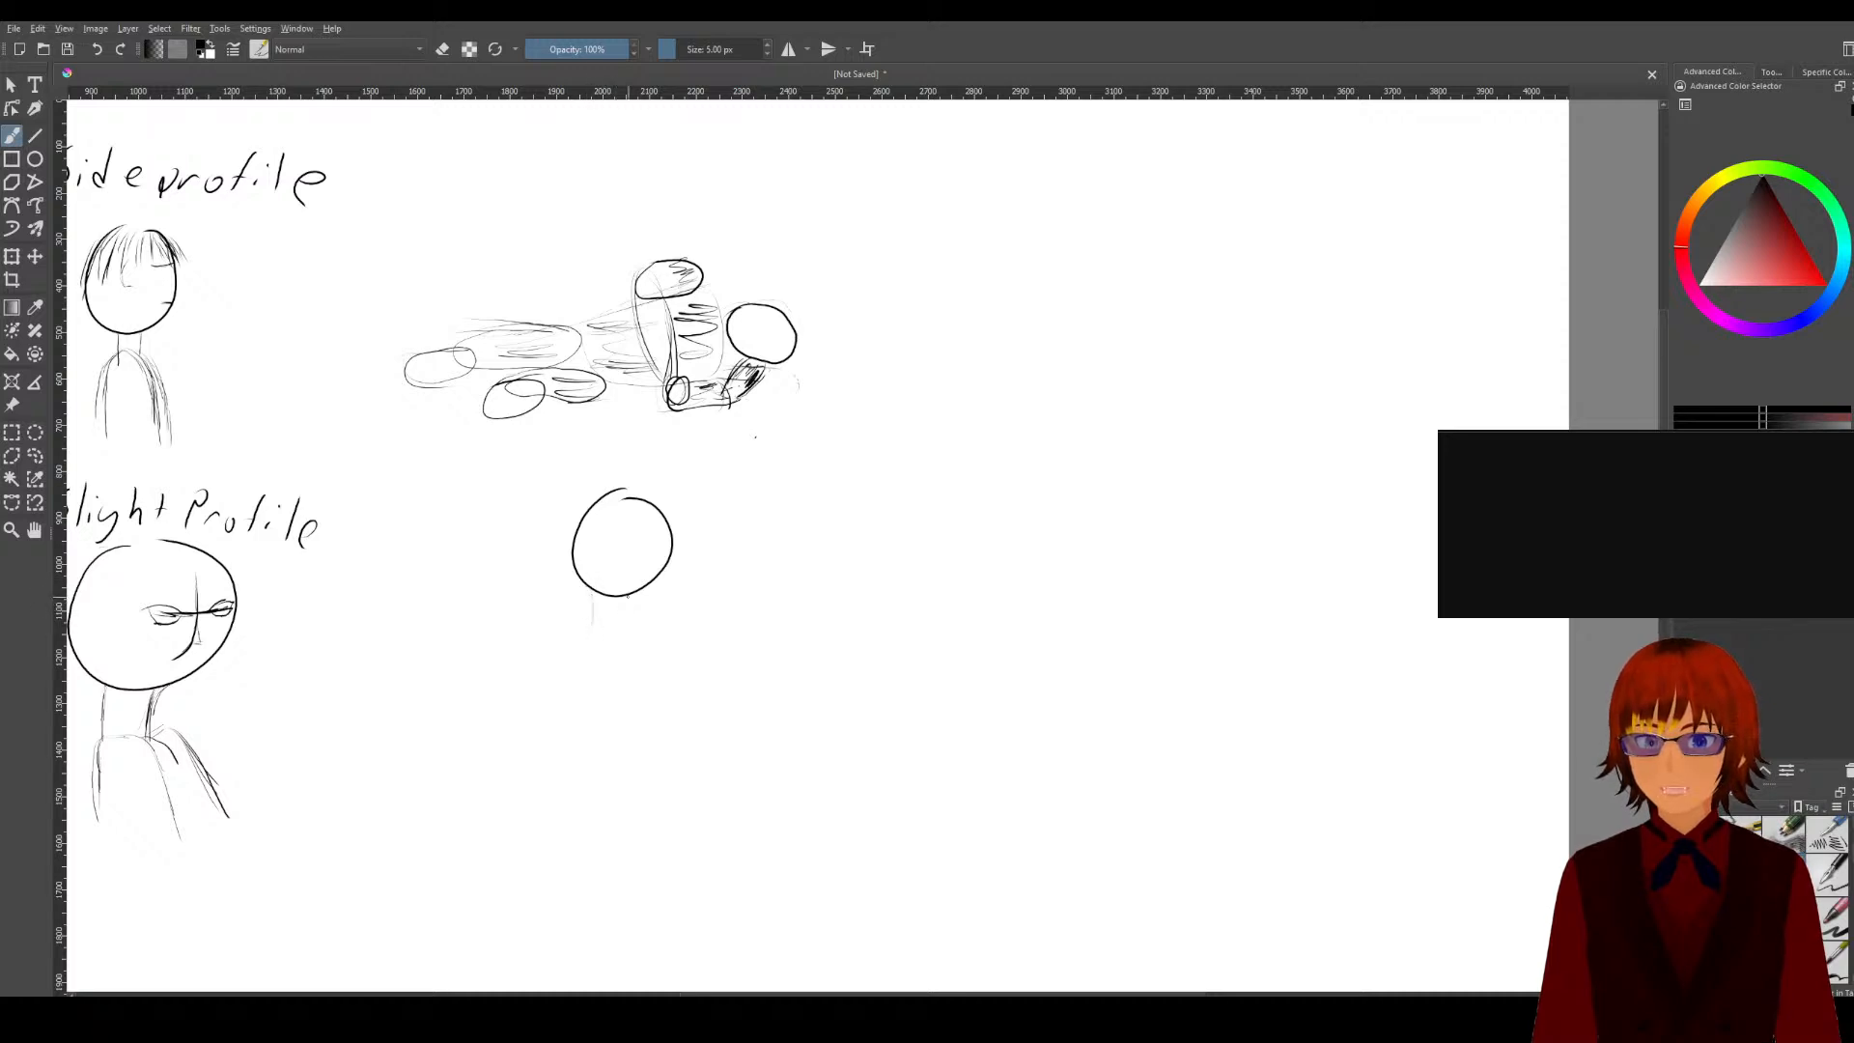
{"action": "left_click_drag", "start_coordinate": [643, 586], "coordinate": [640, 629]}
{"action": "left_click_drag", "start_coordinate": [656, 532], "coordinate": [658, 536]}
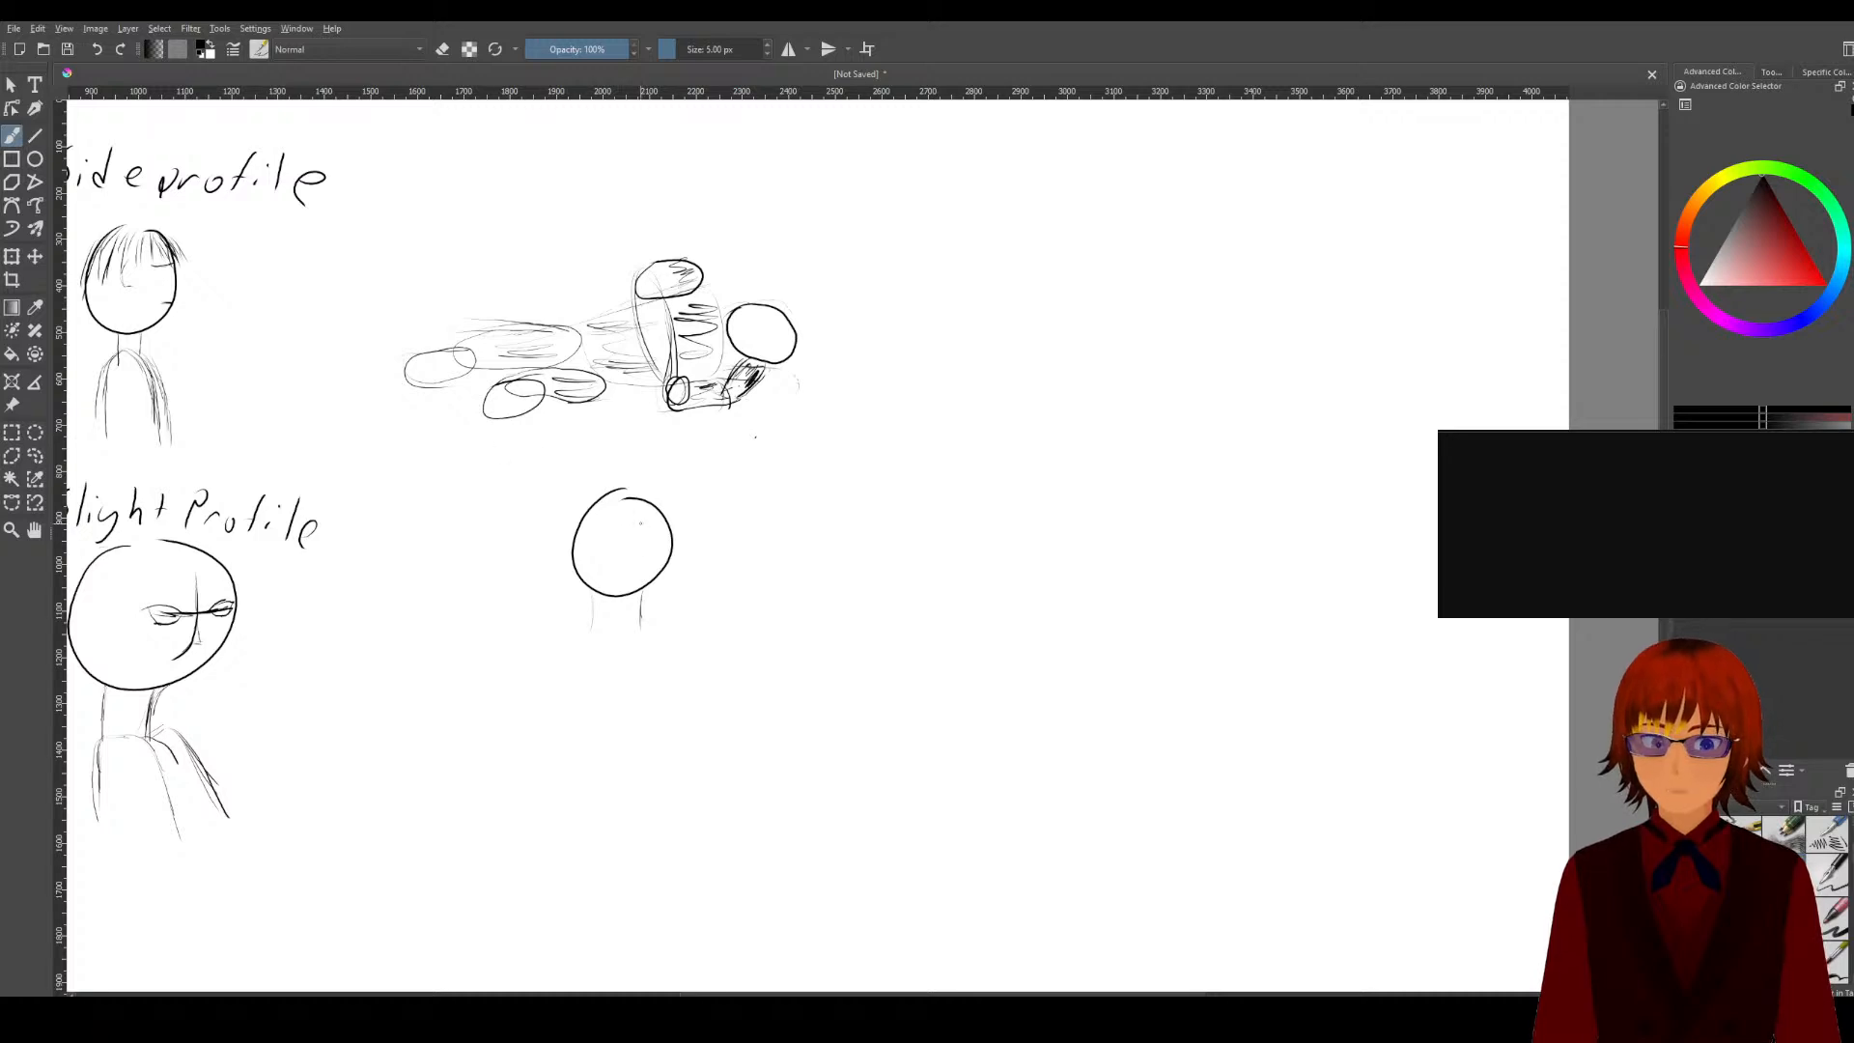
{"action": "left_click_drag", "start_coordinate": [642, 534], "coordinate": [673, 531]}
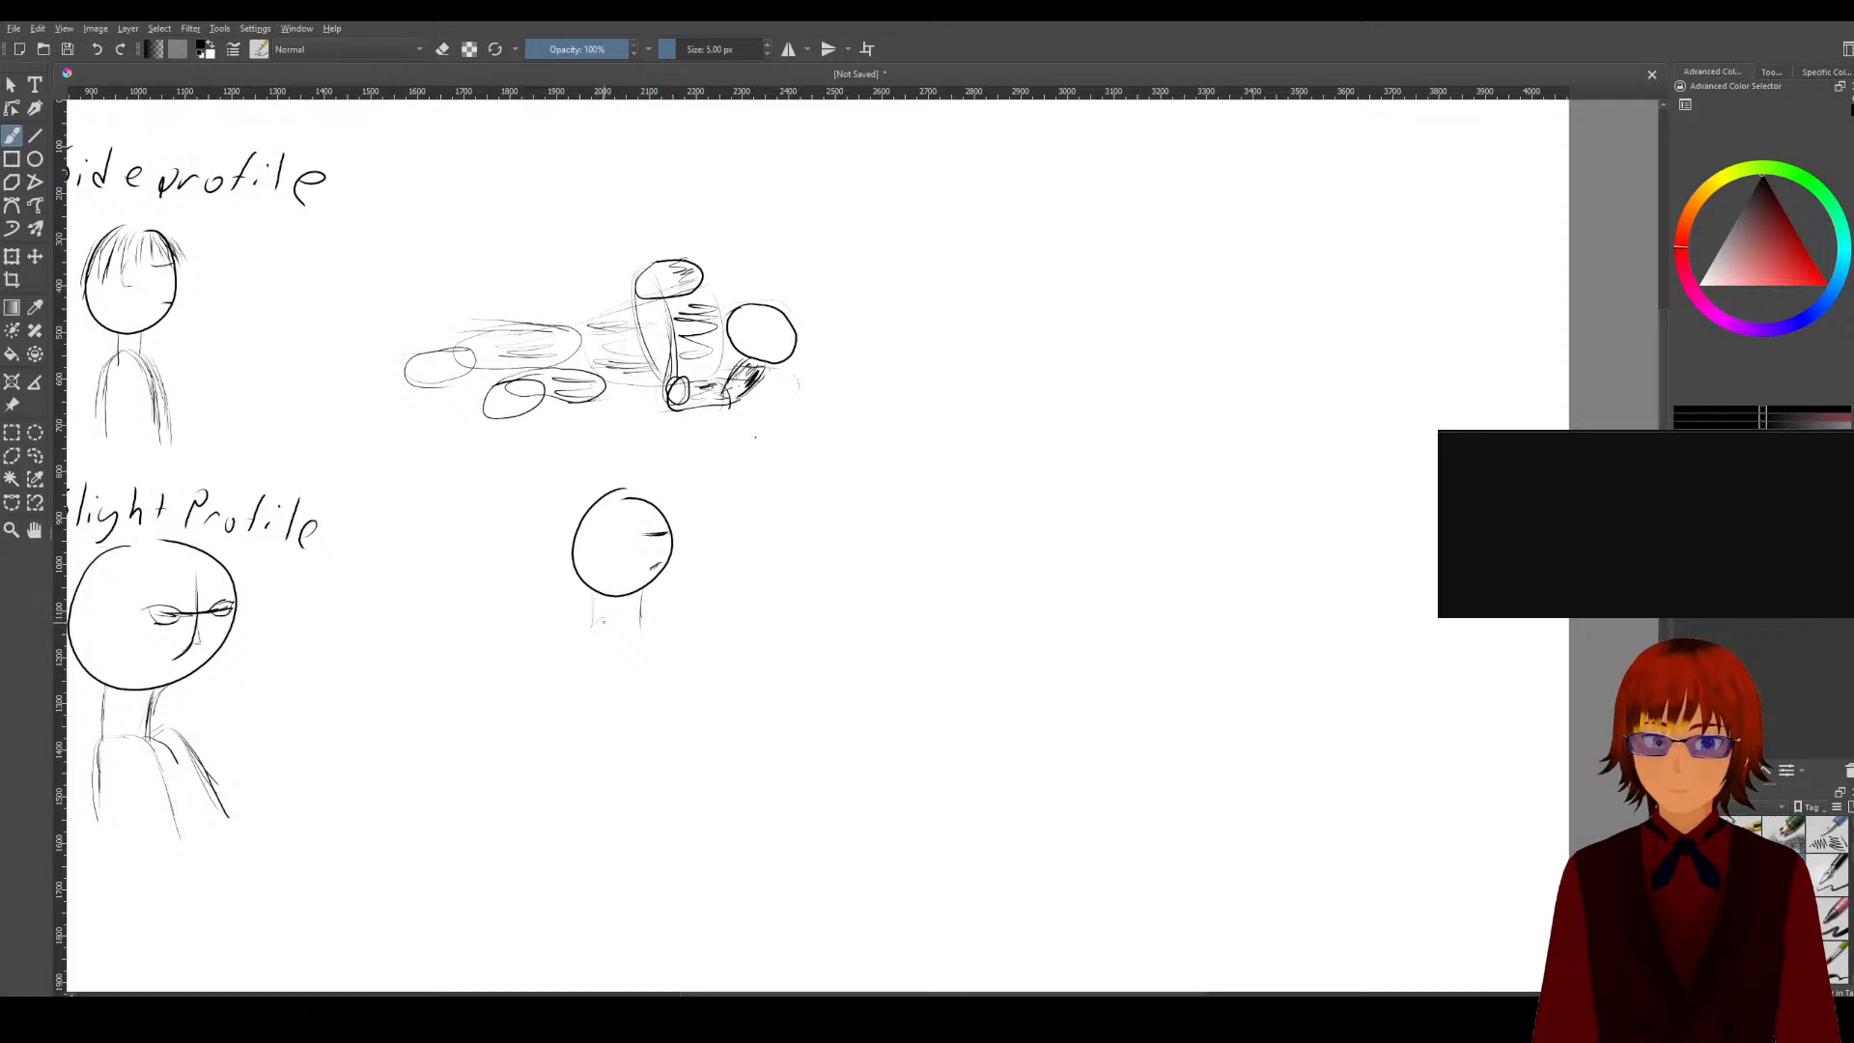
Step: Sketch a flat-topped, round-bottomed torso about 290 px wide and 380 px tall under the neck, undoing the first outline
{"action": "mouse_move", "coordinate": [591, 626]}
{"action": "left_mouse_down"}
{"action": "mouse_move", "coordinate": [573, 666]}
{"action": "mouse_move", "coordinate": [591, 710]}
{"action": "mouse_move", "coordinate": [648, 704]}
{"action": "left_mouse_up"}
{"action": "key", "text": "ctrl+z"}
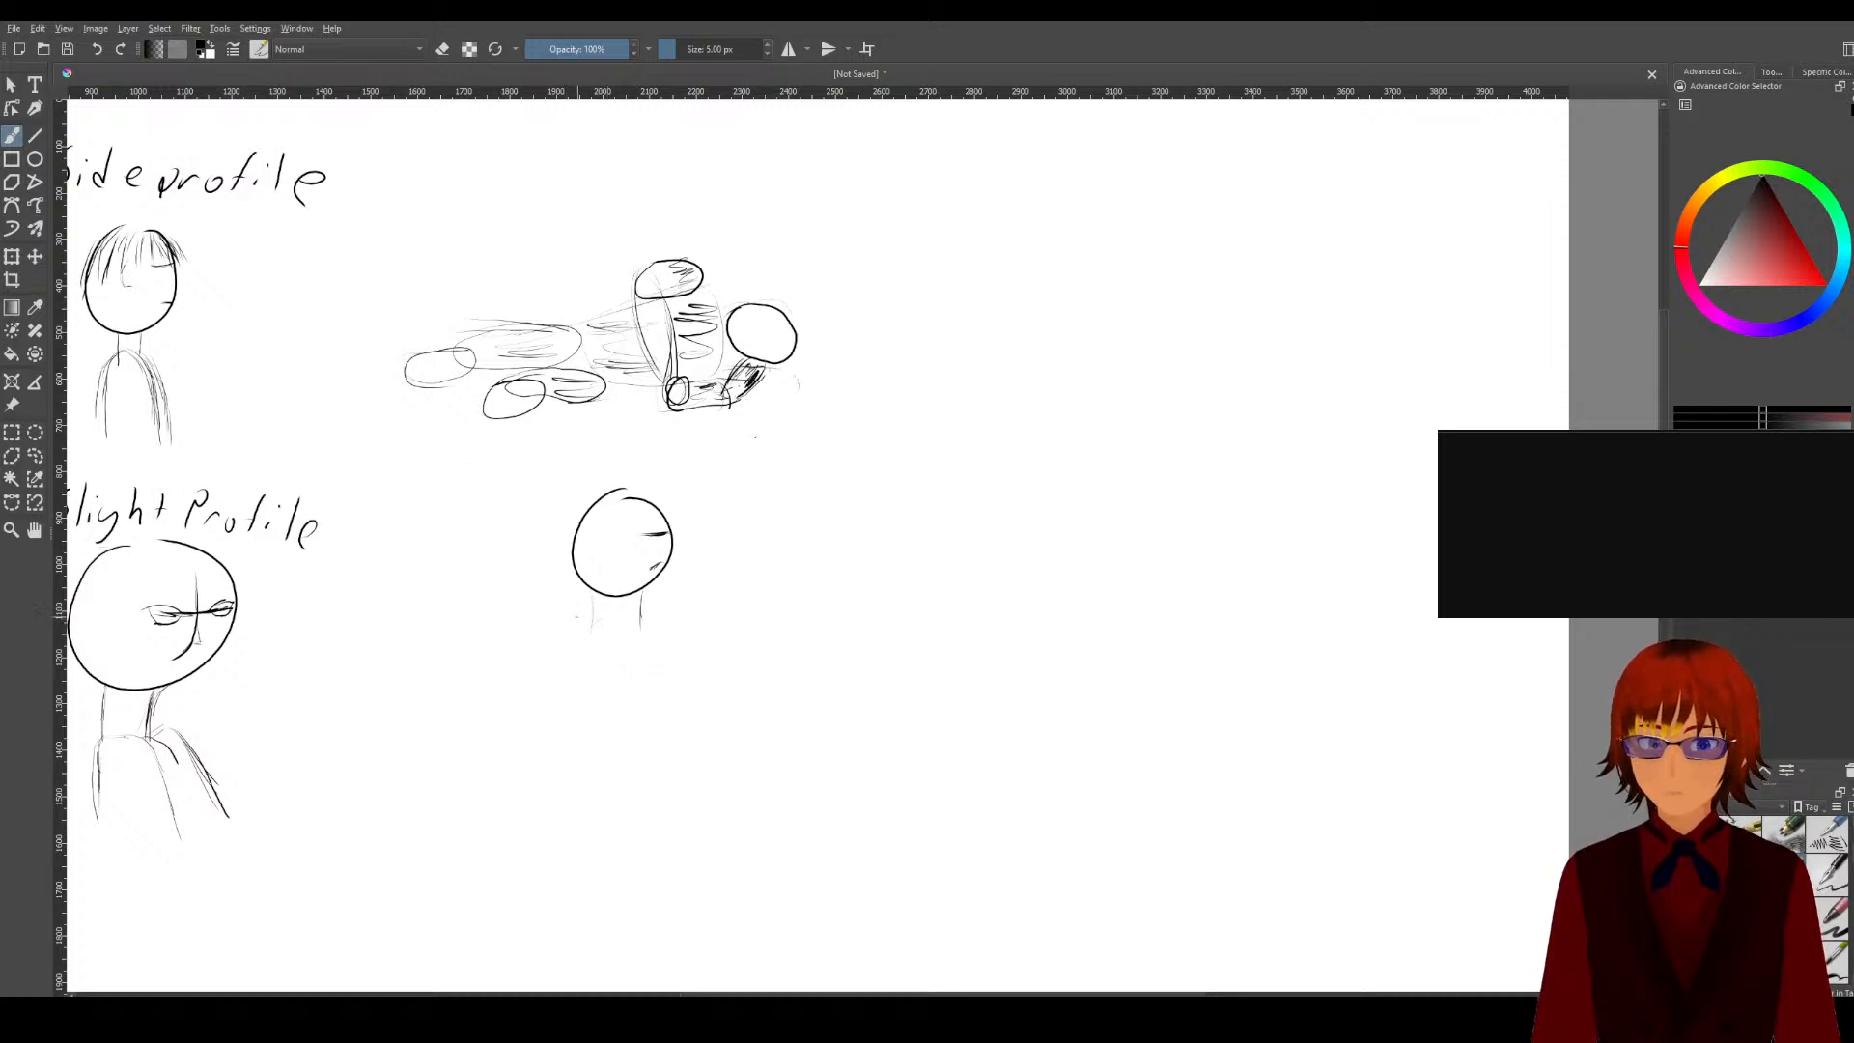
{"action": "mouse_move", "coordinate": [669, 622]}
{"action": "left_mouse_down"}
{"action": "mouse_move", "coordinate": [557, 622]}
{"action": "mouse_move", "coordinate": [547, 739]}
{"action": "mouse_move", "coordinate": [591, 784]}
{"action": "left_mouse_up"}
{"action": "mouse_move", "coordinate": [670, 624]}
{"action": "left_mouse_down"}
{"action": "mouse_move", "coordinate": [668, 765]}
{"action": "mouse_move", "coordinate": [622, 797]}
{"action": "left_mouse_up"}
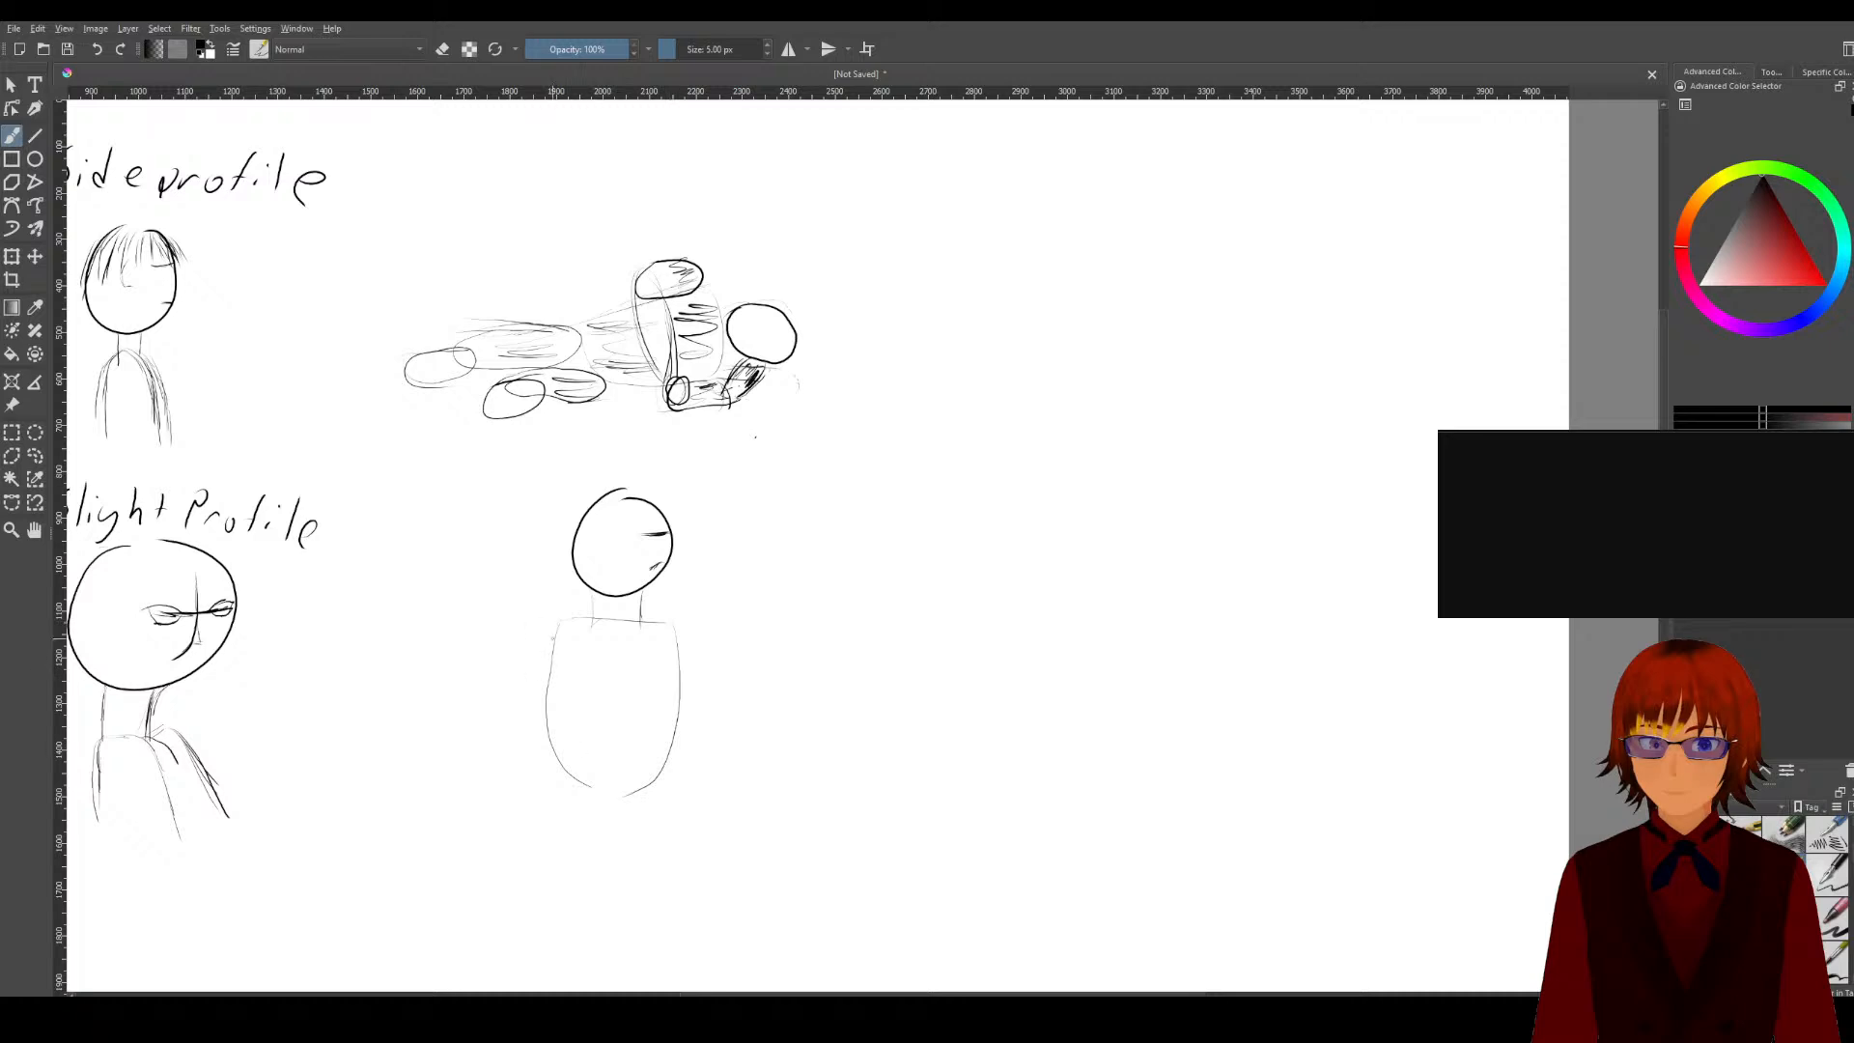
{"action": "mouse_move", "coordinate": [556, 645]}
{"action": "left_mouse_down"}
{"action": "mouse_move", "coordinate": [553, 709]}
{"action": "mouse_move", "coordinate": [601, 788]}
{"action": "left_mouse_up"}
{"action": "mouse_move", "coordinate": [591, 767]}
{"action": "left_mouse_down"}
{"action": "mouse_move", "coordinate": [571, 886]}
{"action": "mouse_move", "coordinate": [609, 848]}
{"action": "mouse_move", "coordinate": [605, 779]}
{"action": "mouse_move", "coordinate": [699, 801]}
{"action": "mouse_move", "coordinate": [673, 844]}
{"action": "left_mouse_up"}
{"action": "key", "text": "ctrl+z"}
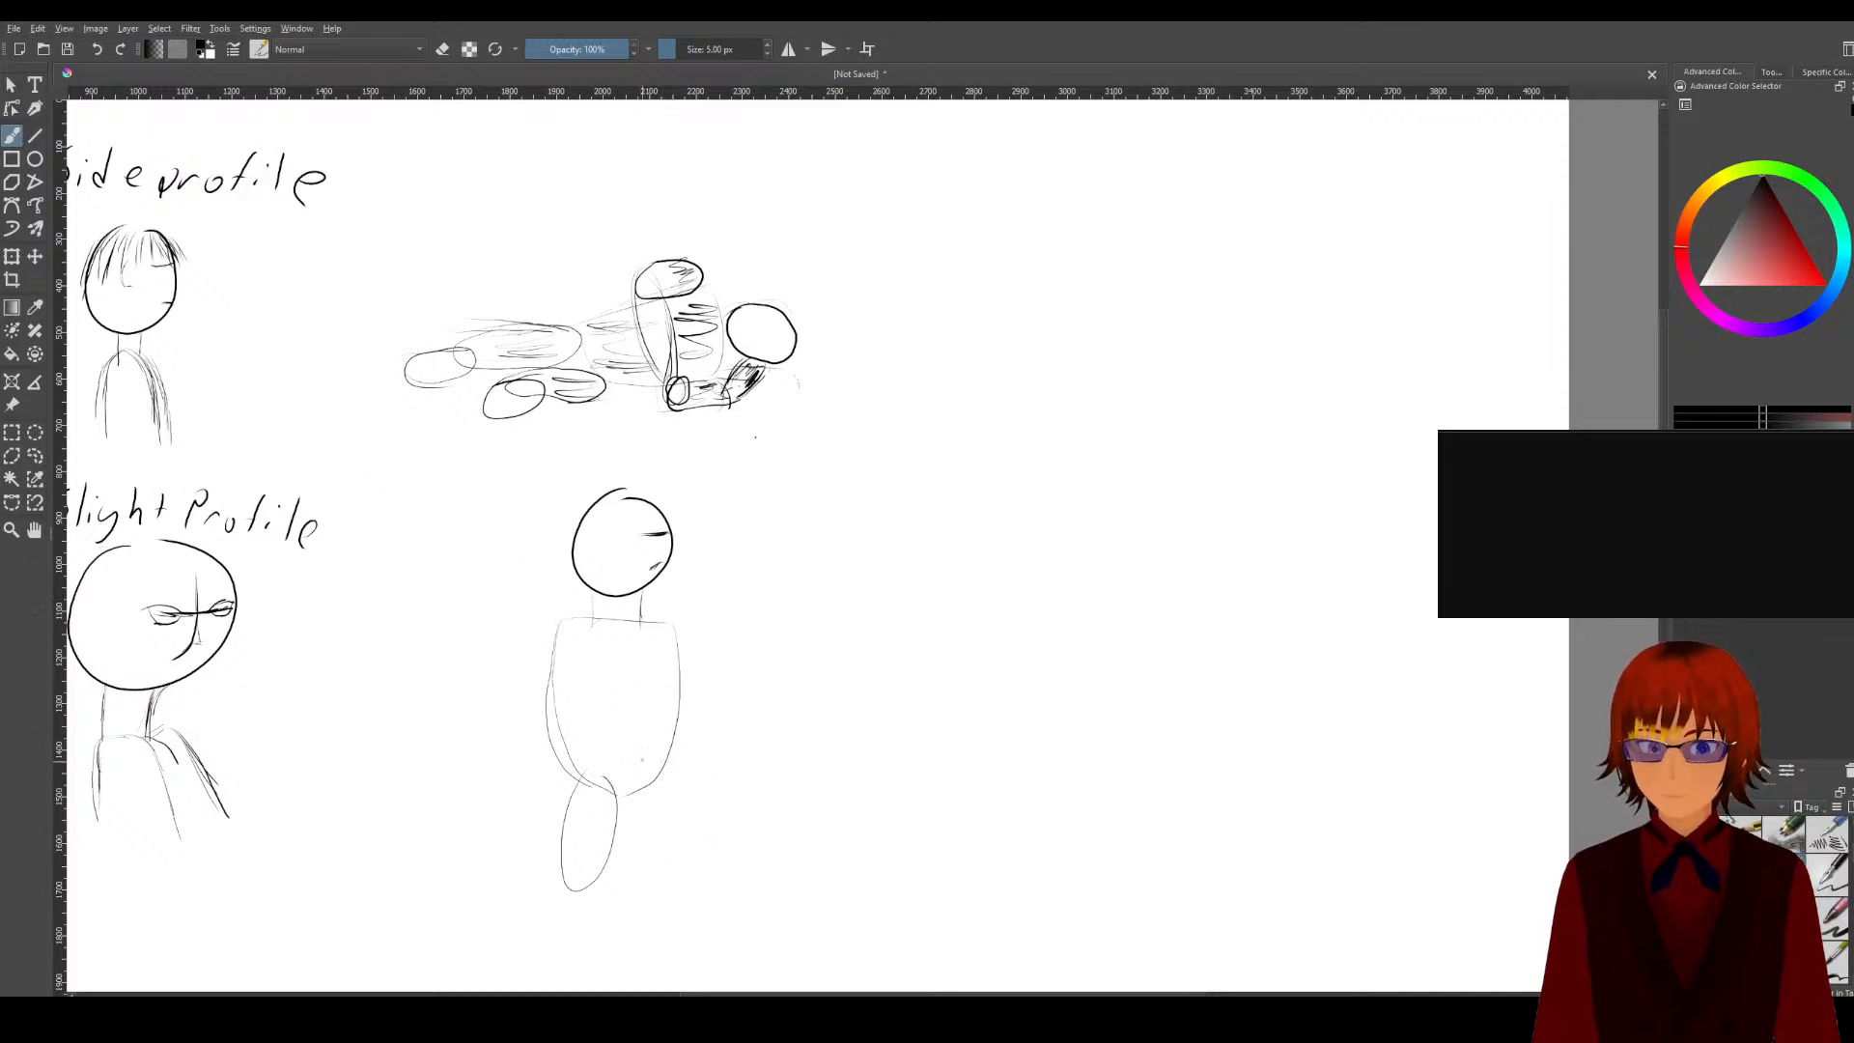
{"action": "mouse_move", "coordinate": [649, 763]}
{"action": "left_mouse_down"}
{"action": "mouse_move", "coordinate": [673, 828]}
{"action": "mouse_move", "coordinate": [634, 812]}
{"action": "mouse_move", "coordinate": [671, 884]}
{"action": "left_mouse_up"}
{"action": "mouse_move", "coordinate": [563, 874]}
{"action": "left_mouse_down"}
{"action": "mouse_move", "coordinate": [559, 931]}
{"action": "mouse_move", "coordinate": [587, 955]}
{"action": "mouse_move", "coordinate": [579, 877]}
{"action": "left_mouse_up"}
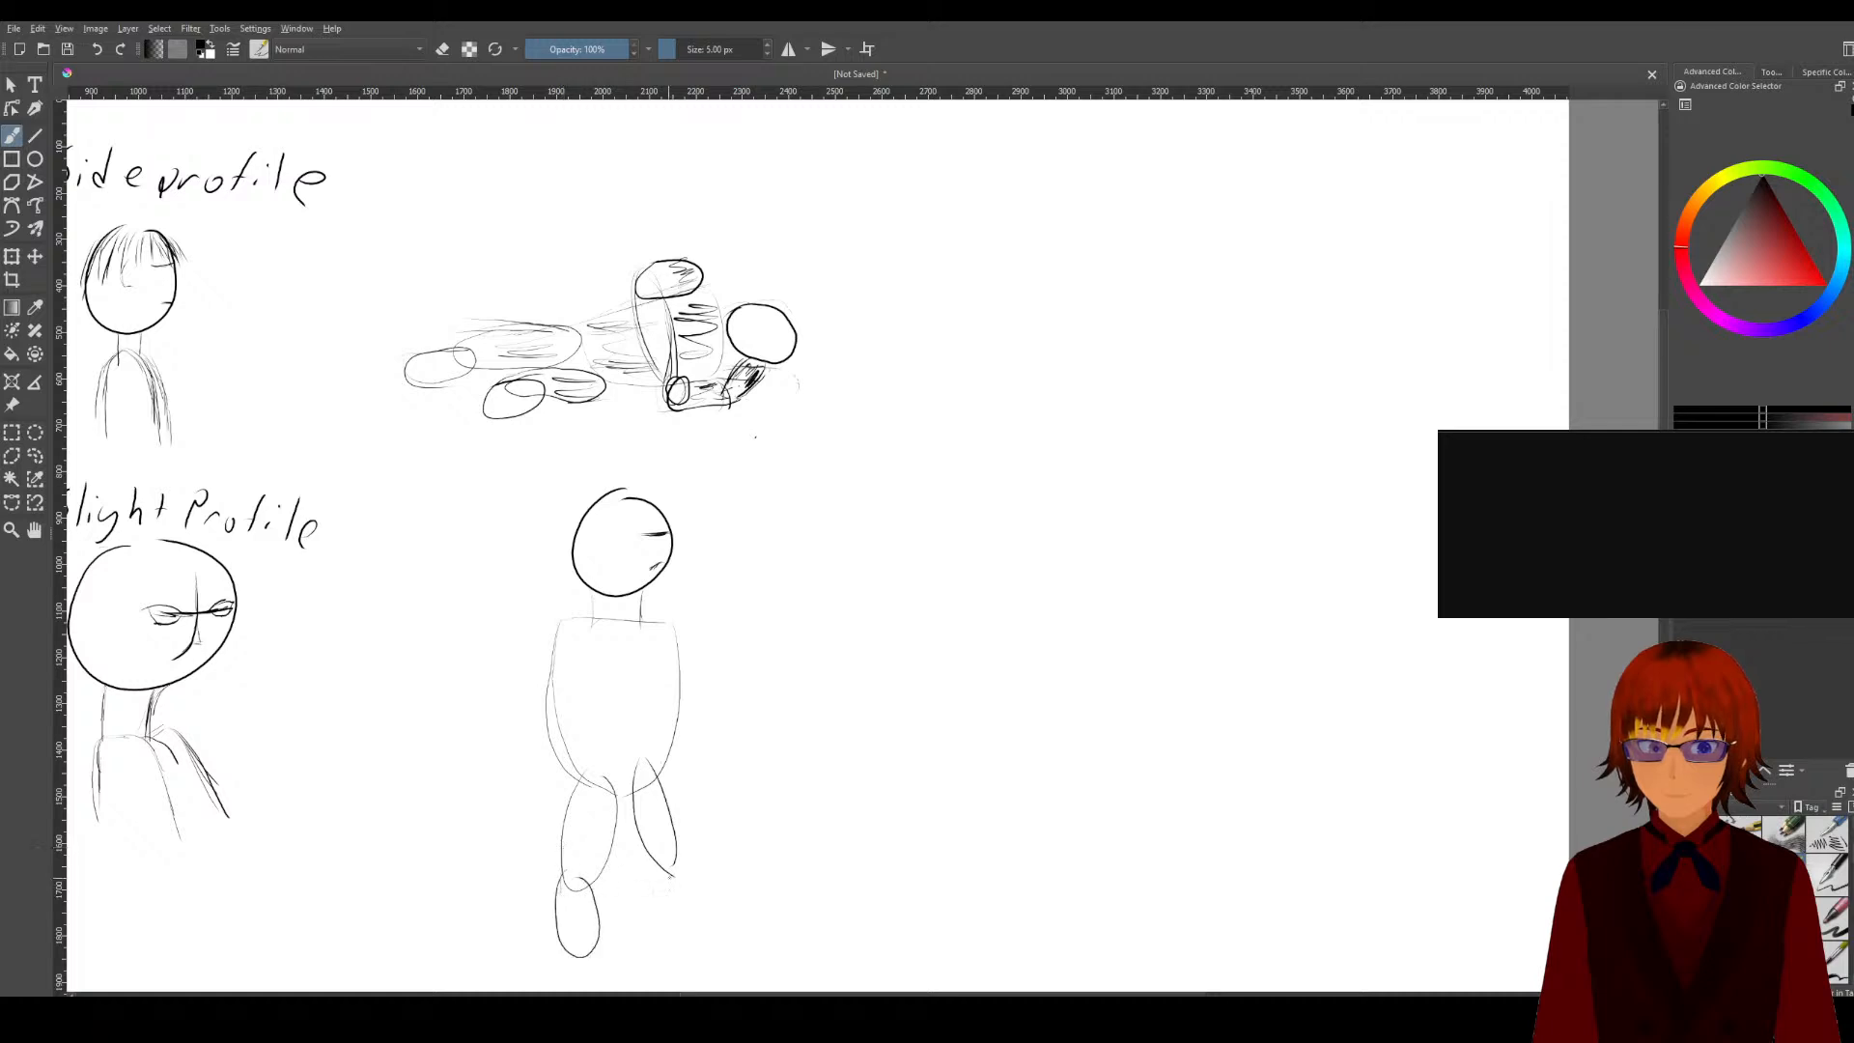
{"action": "key", "text": "ctrl+z"}
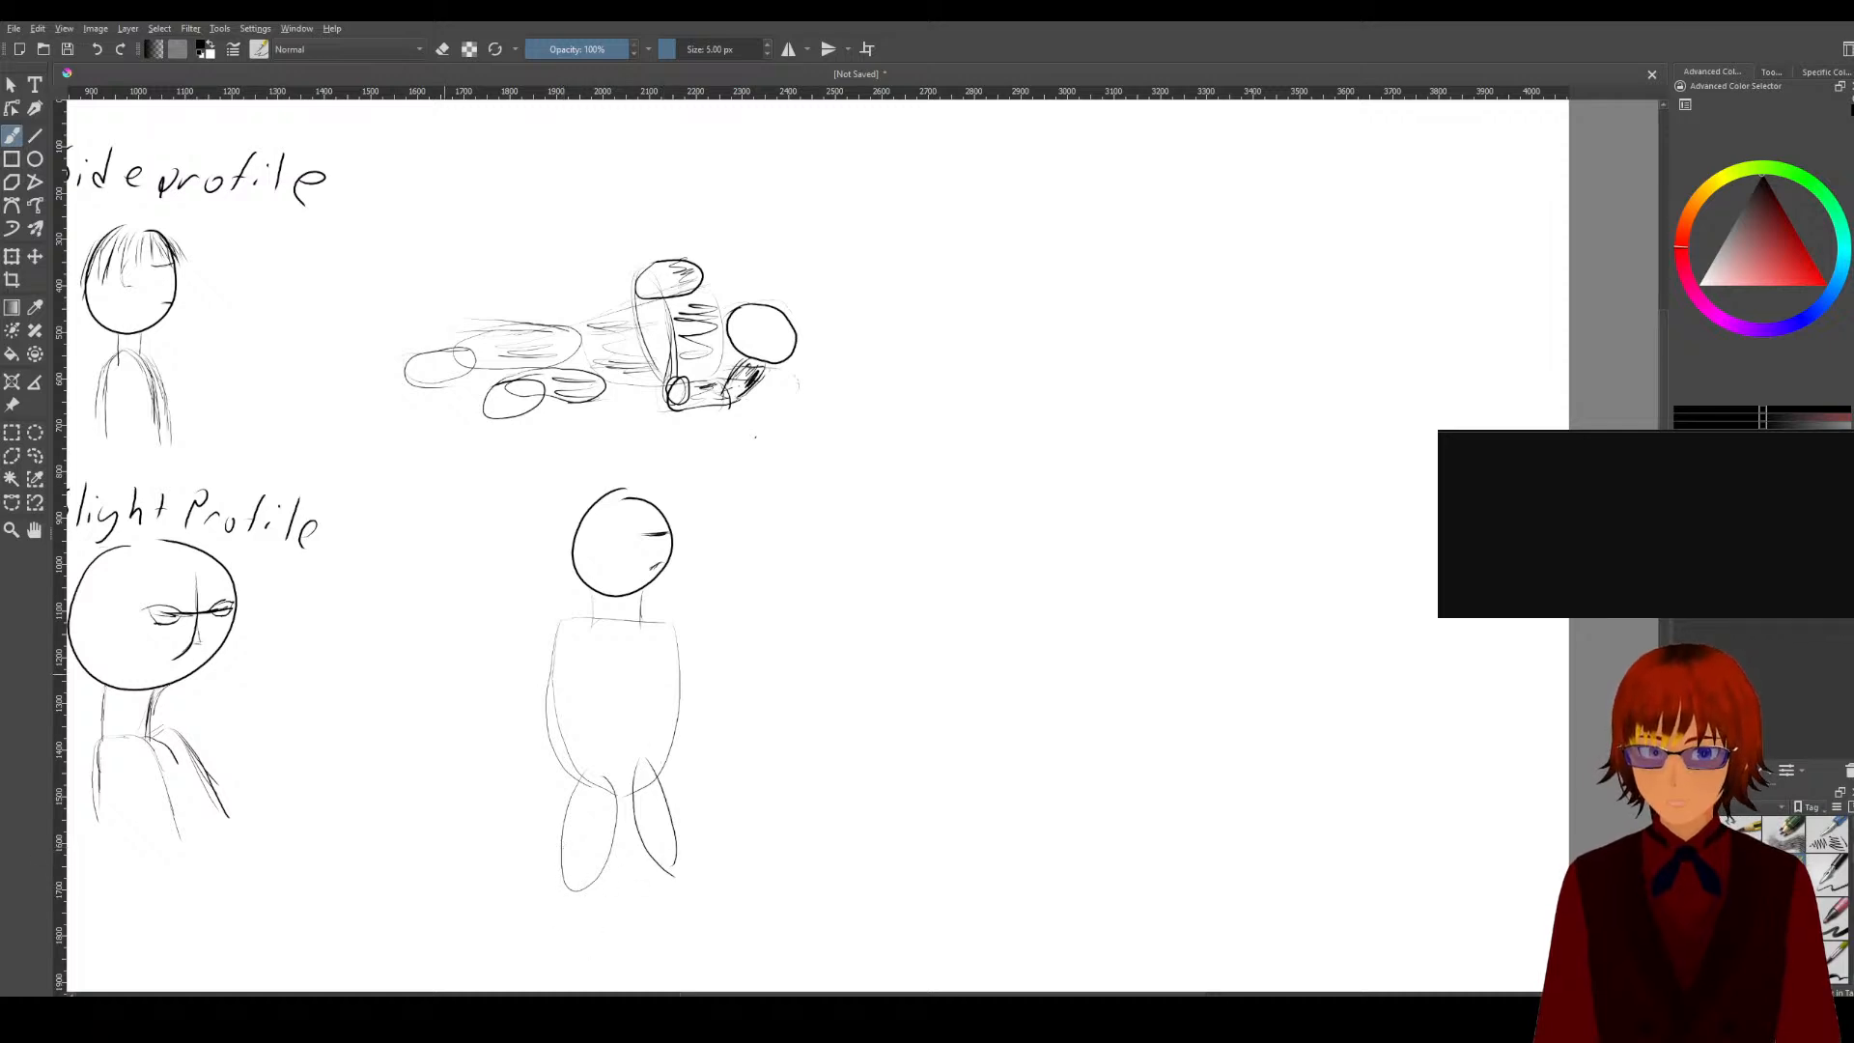
{"action": "key", "text": "ctrl+z"}
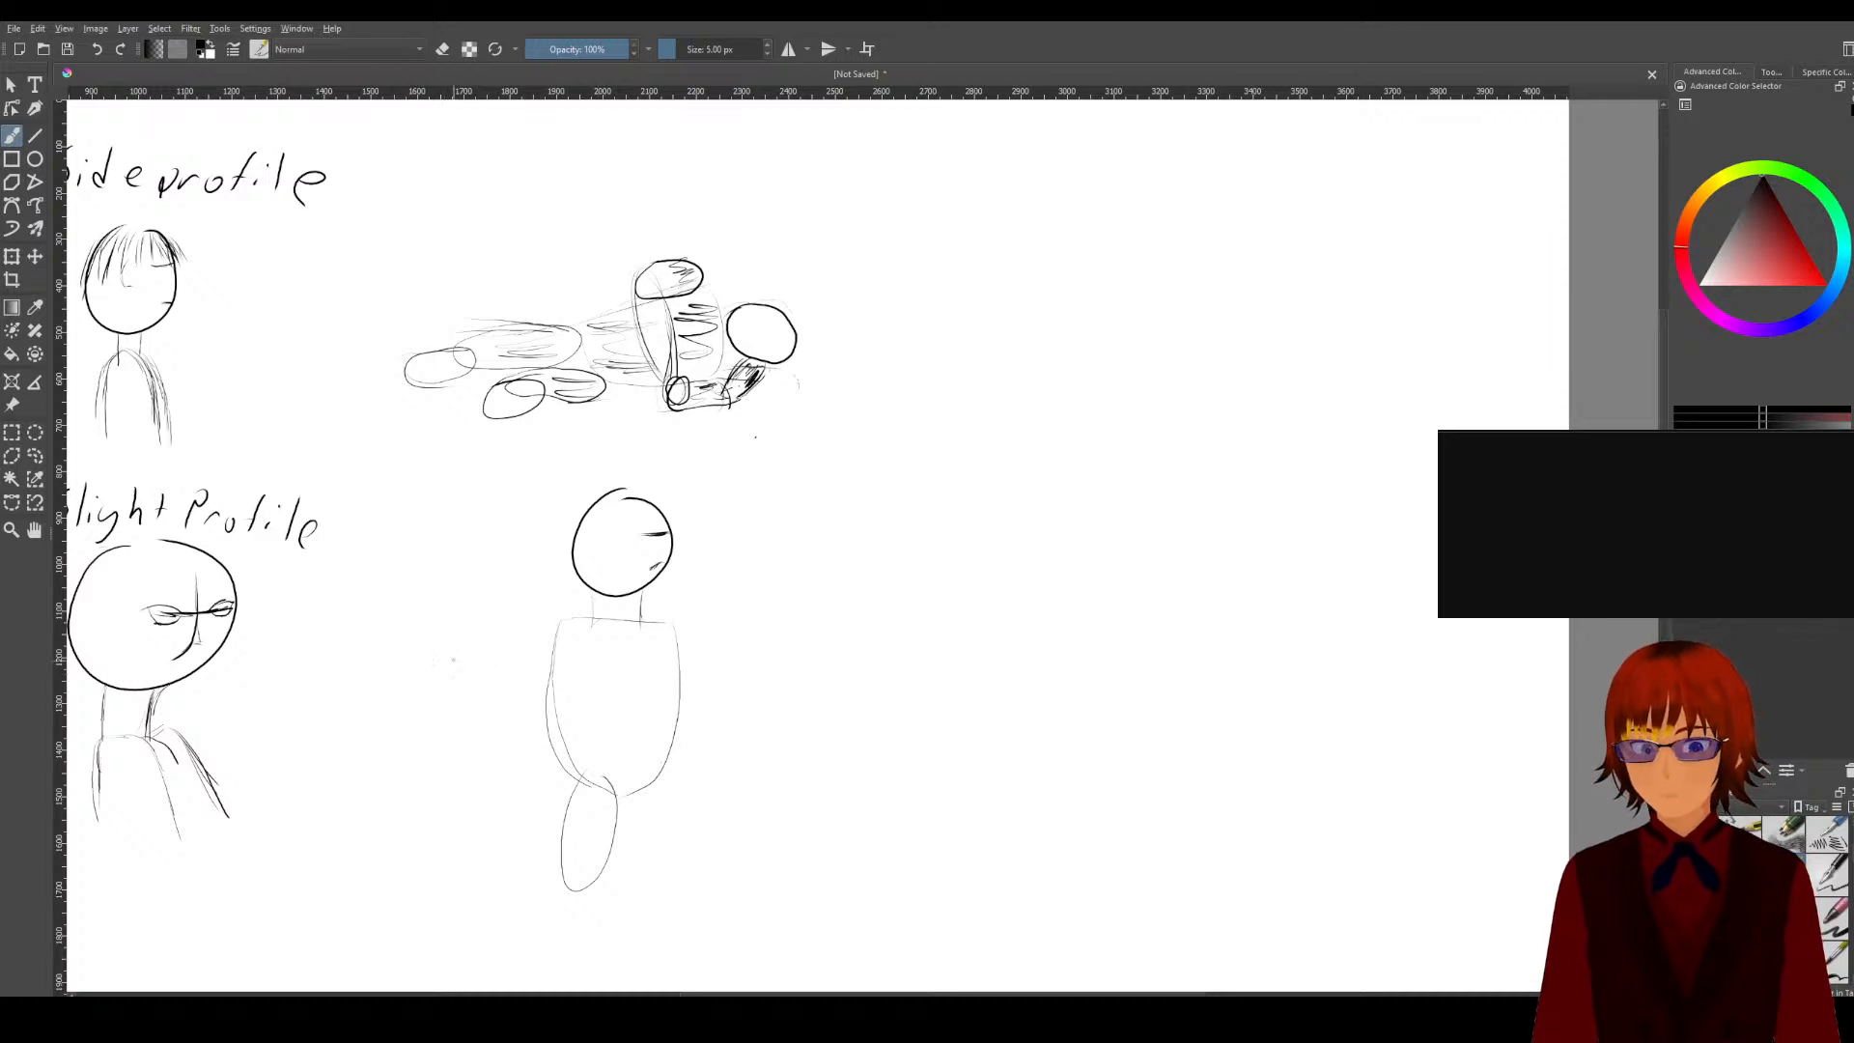
{"action": "key", "text": "ctrl+z"}
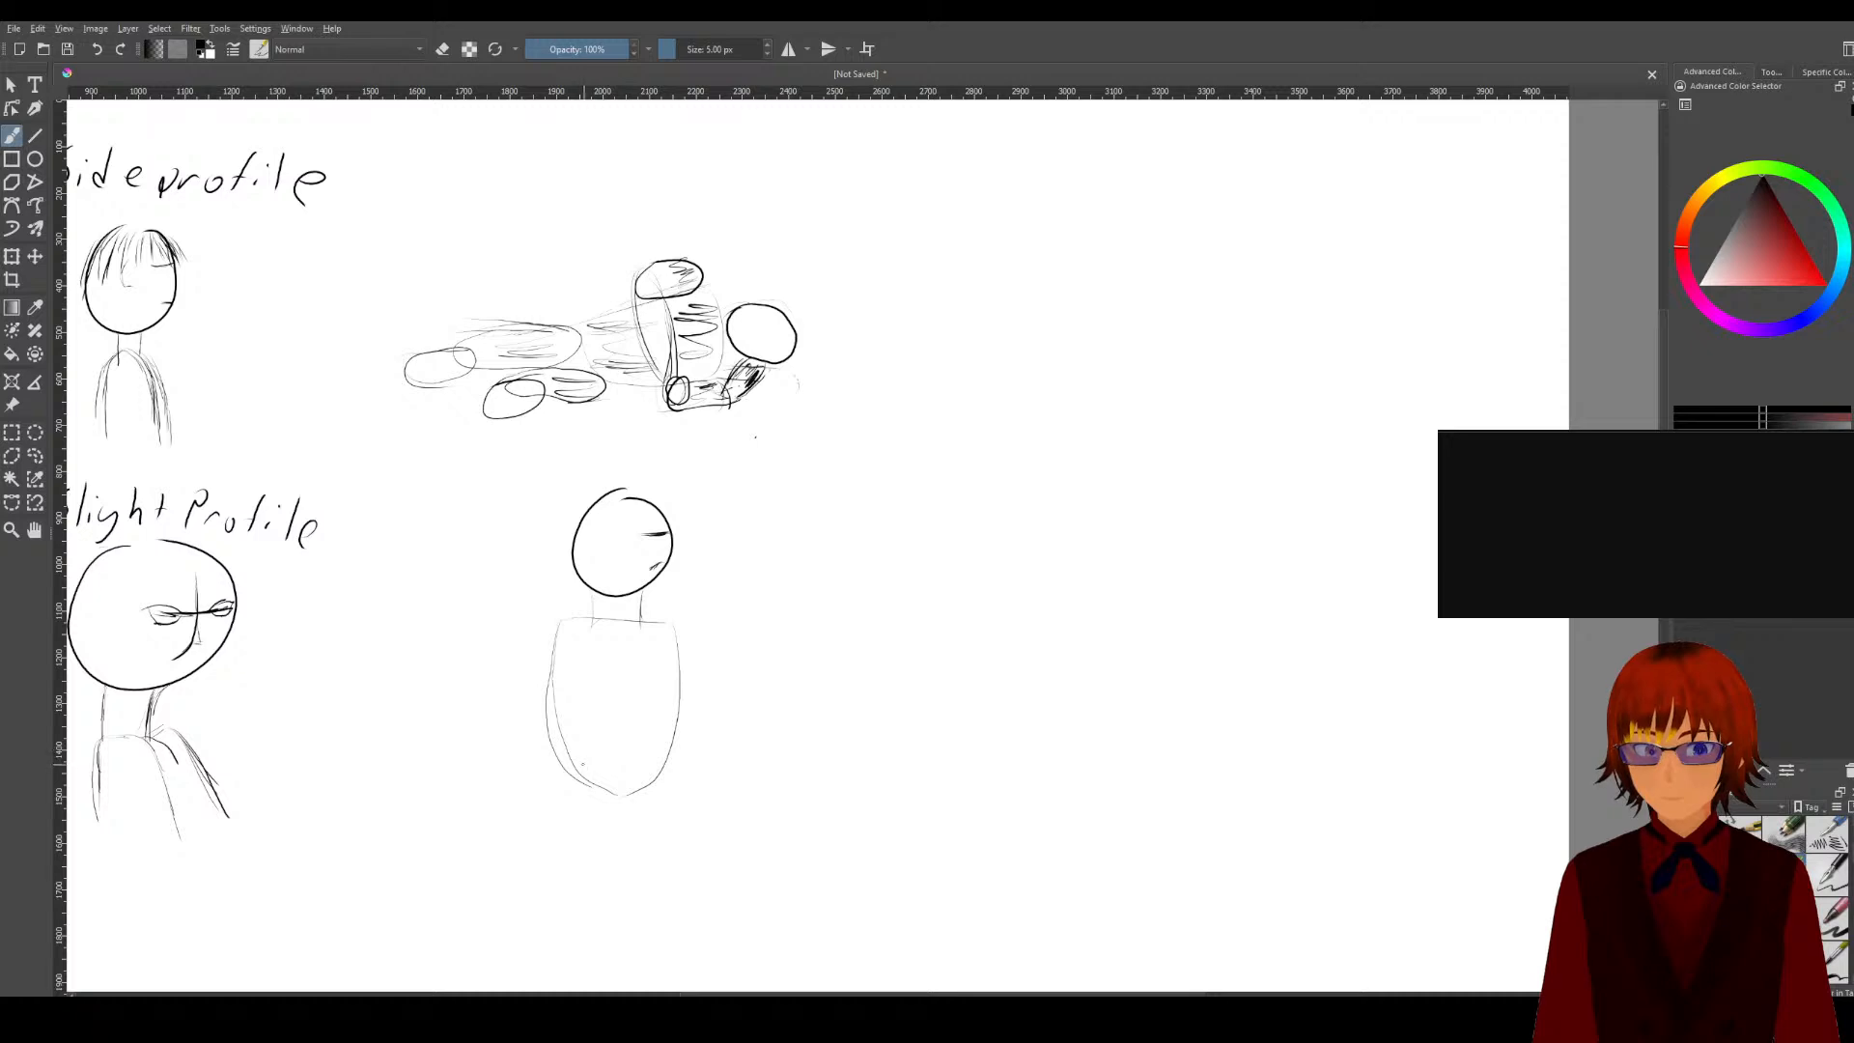
Step: Draw two narrow upright thighs about 240 px long side by side beneath the standing figure's torso
{"action": "left_click_drag", "start_coordinate": [582, 787], "coordinate": [606, 855]}
{"action": "left_click_drag", "start_coordinate": [582, 759], "coordinate": [588, 855]}
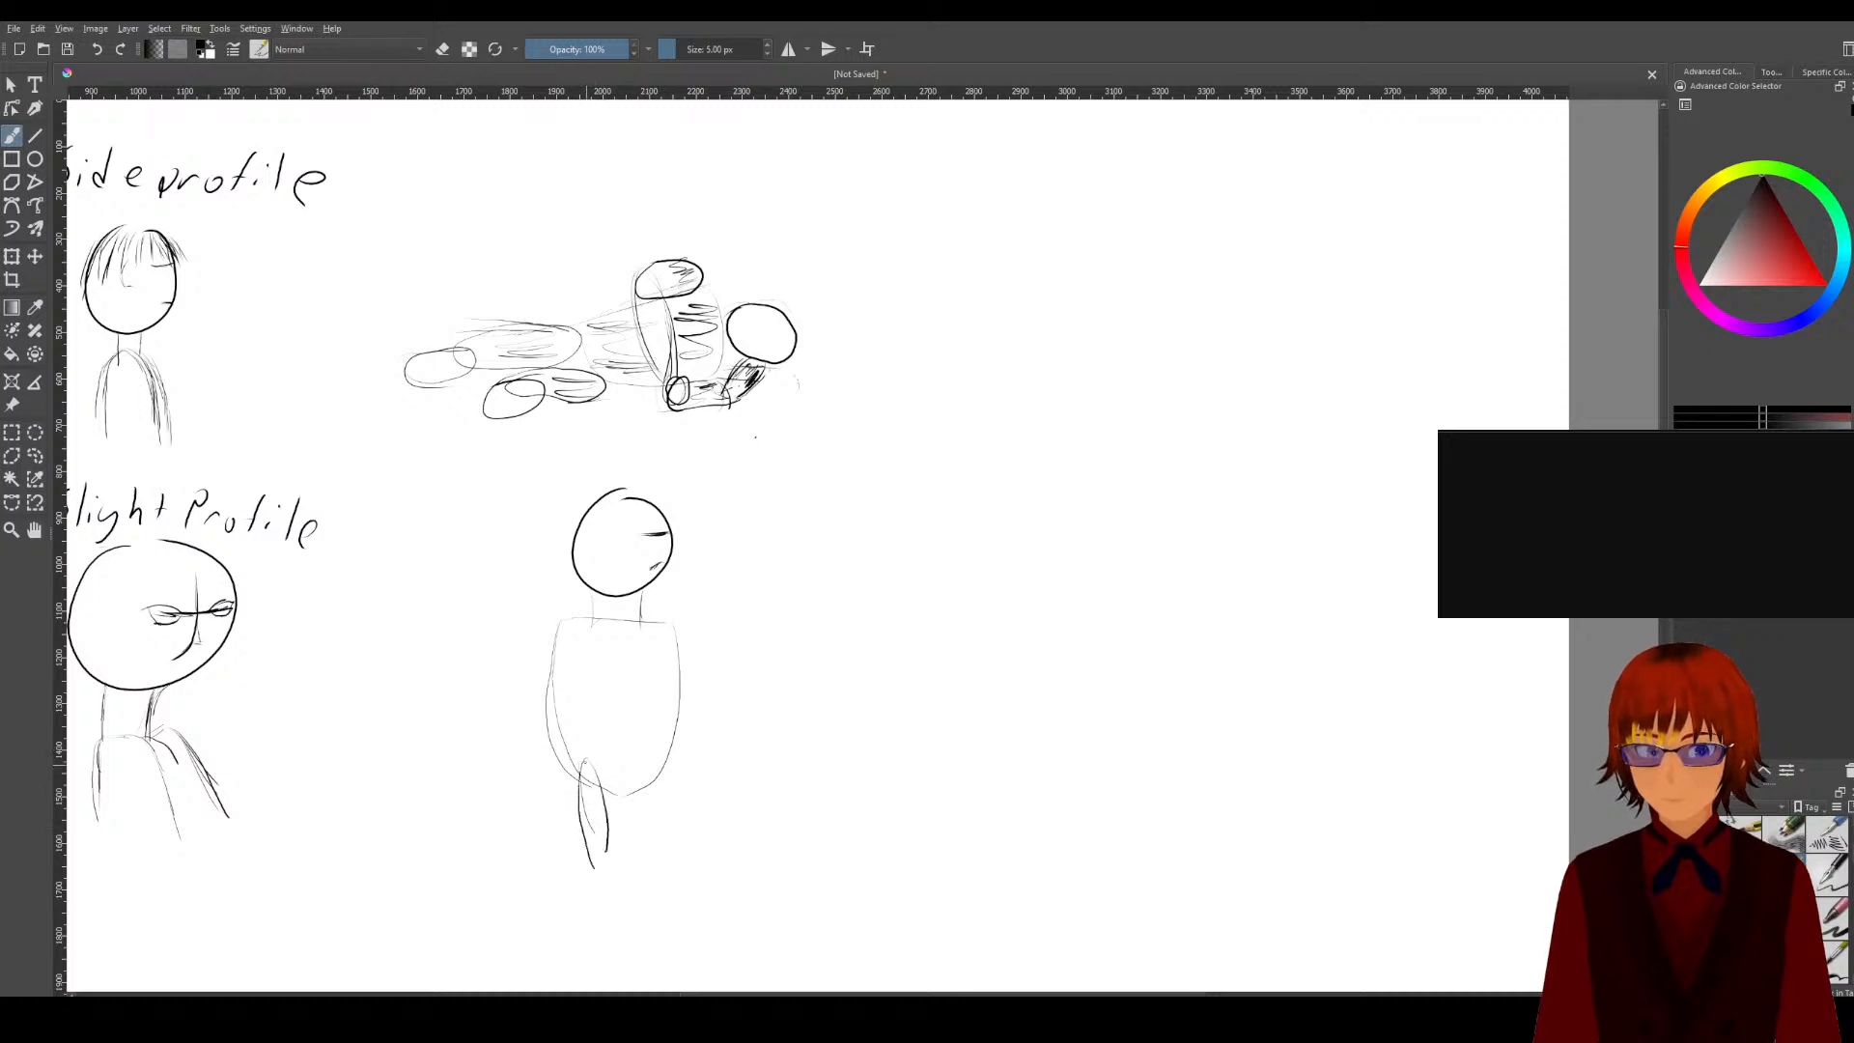
{"action": "left_click_drag", "start_coordinate": [603, 788], "coordinate": [606, 873]}
{"action": "left_click_drag", "start_coordinate": [620, 785], "coordinate": [625, 847]}
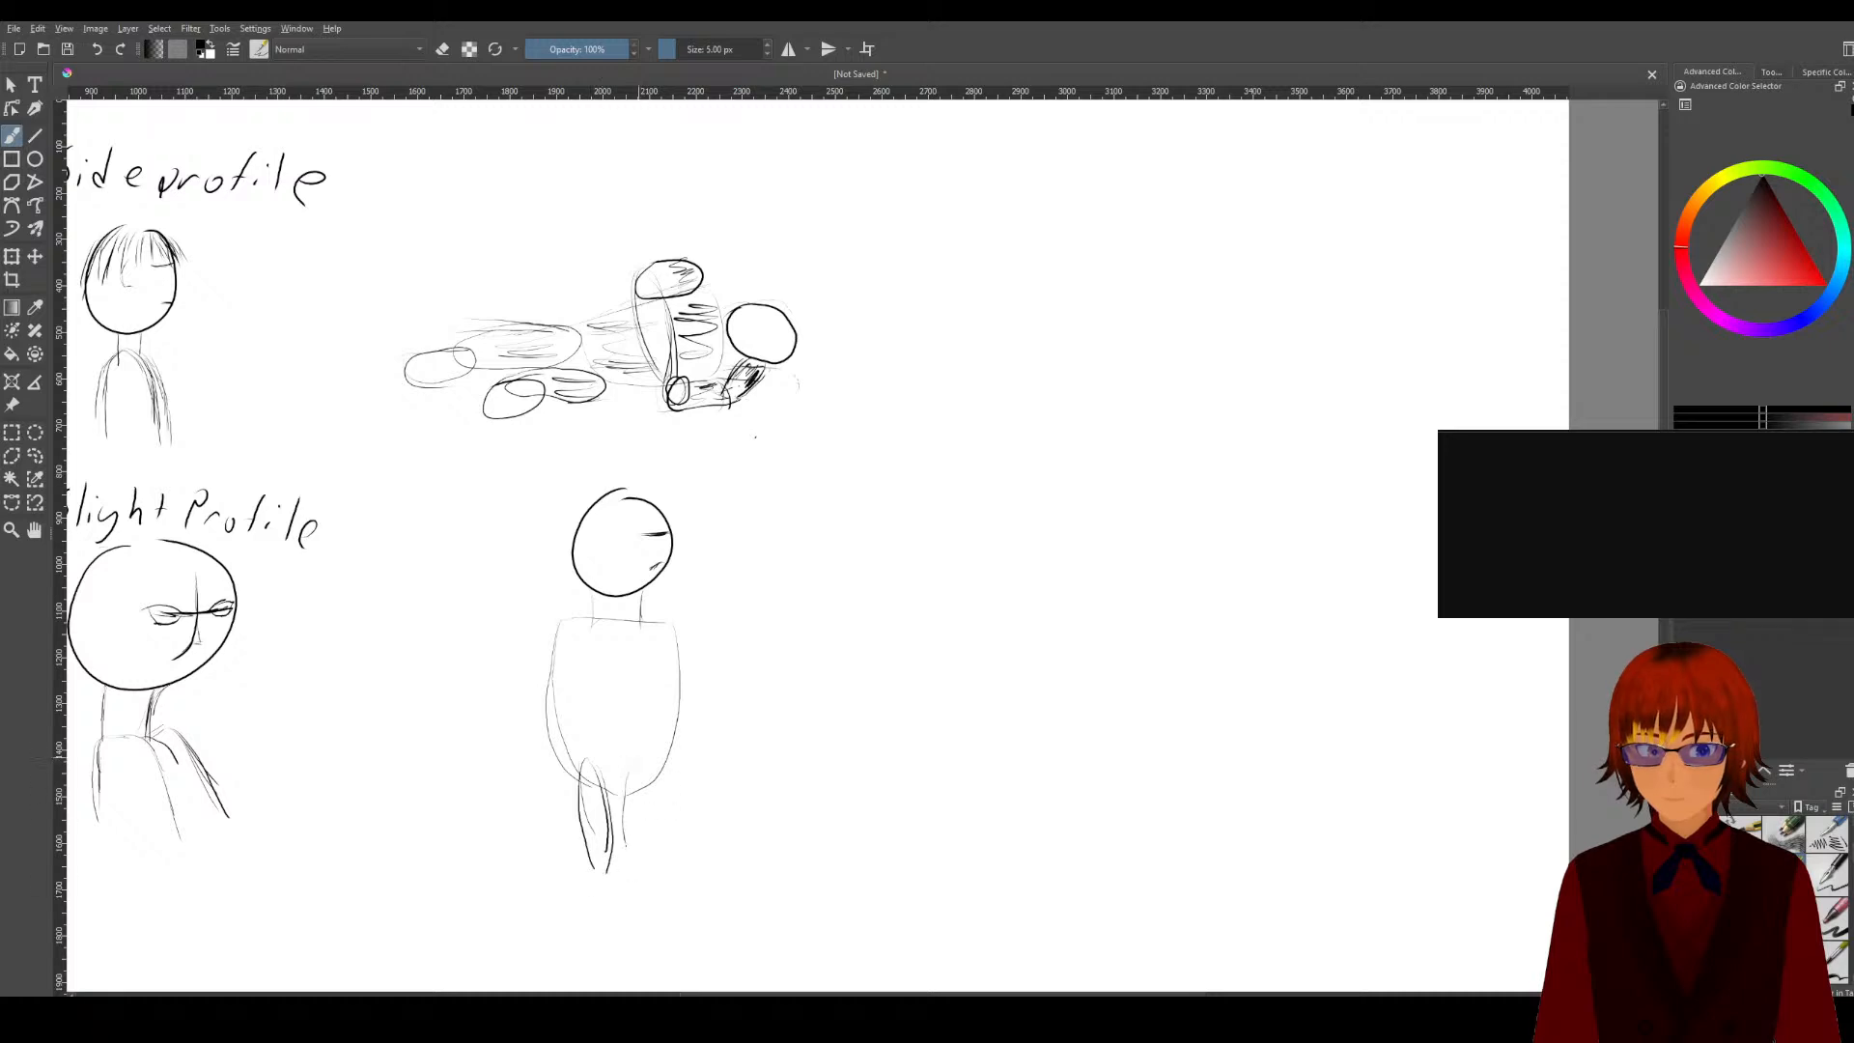
{"action": "left_click_drag", "start_coordinate": [657, 777], "coordinate": [654, 874]}
{"action": "mouse_move", "coordinate": [580, 770]}
{"action": "left_mouse_down"}
{"action": "mouse_move", "coordinate": [576, 859]}
{"action": "mouse_move", "coordinate": [592, 881]}
{"action": "left_mouse_up"}
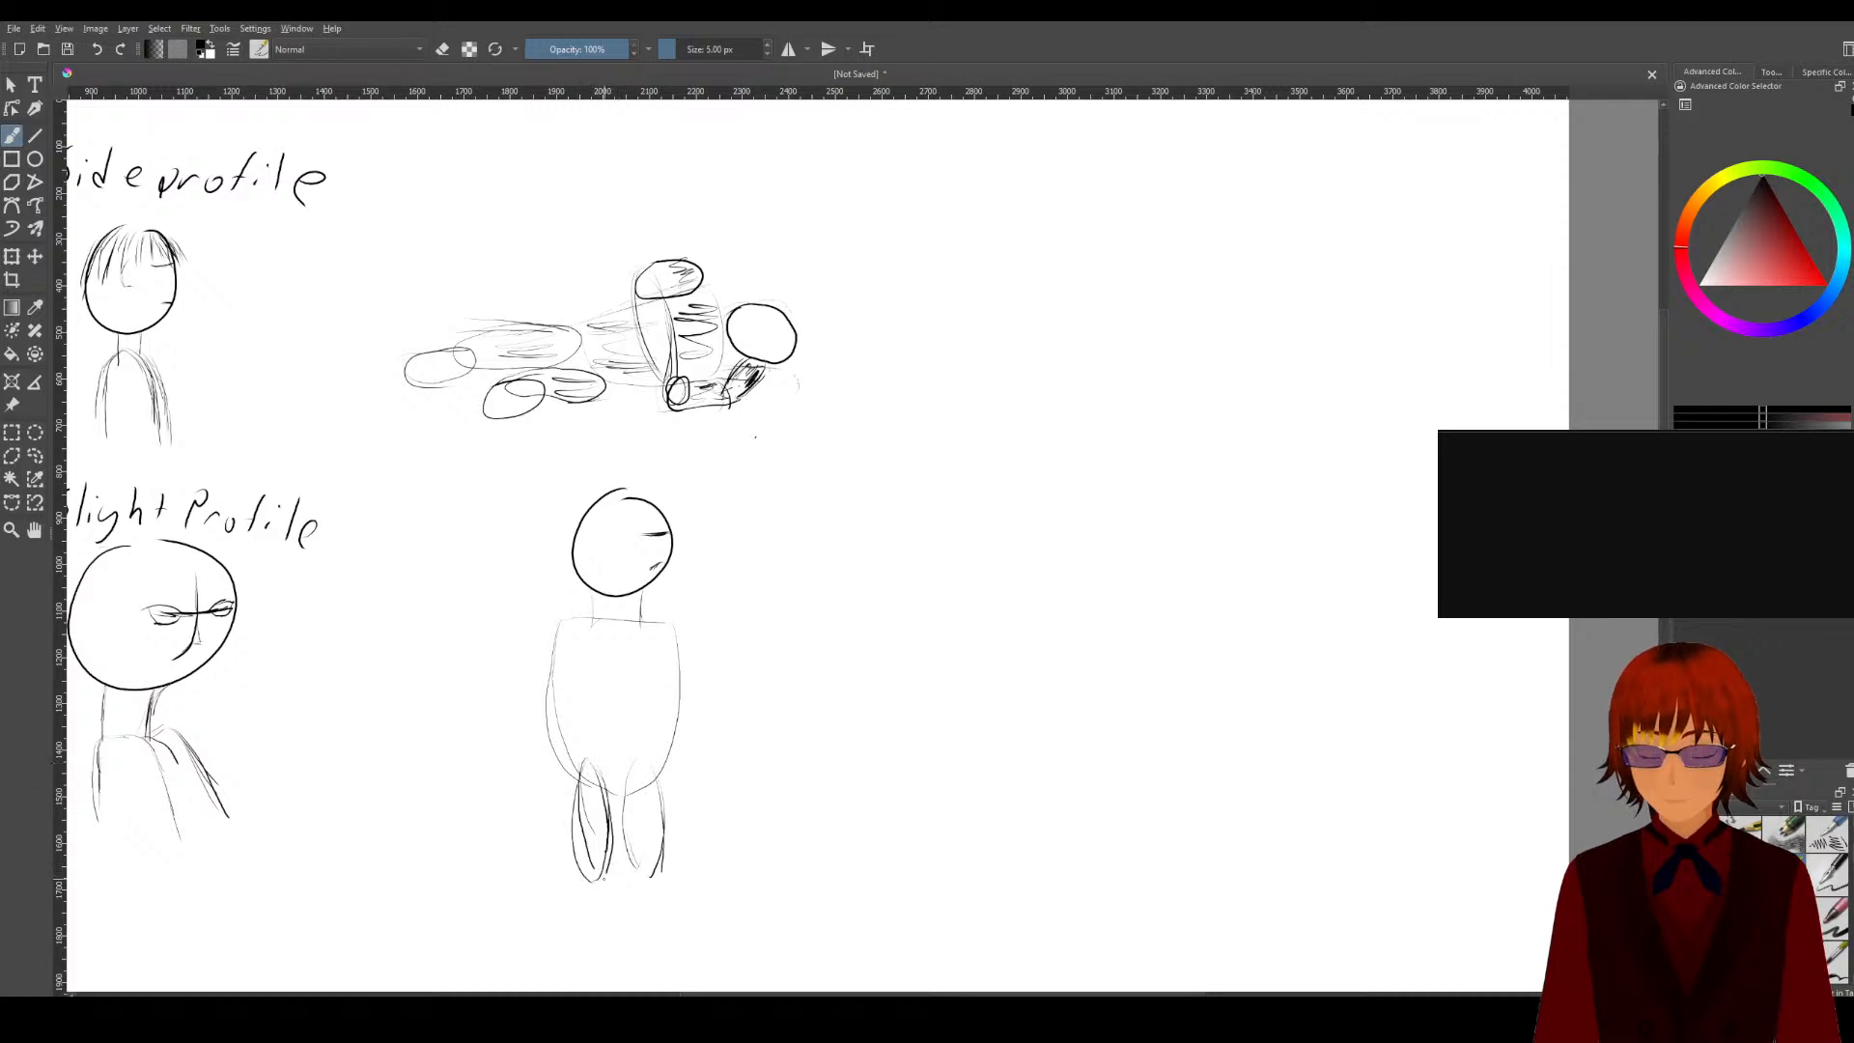
Step: Draw the standing figure's two lower legs below the thighs, each ending in a round foot
{"action": "scroll", "coordinate": [629, 803], "scroll_direction": "down", "scroll_amount": 1}
{"action": "scroll", "coordinate": [629, 803], "scroll_direction": "up", "scroll_amount": 1}
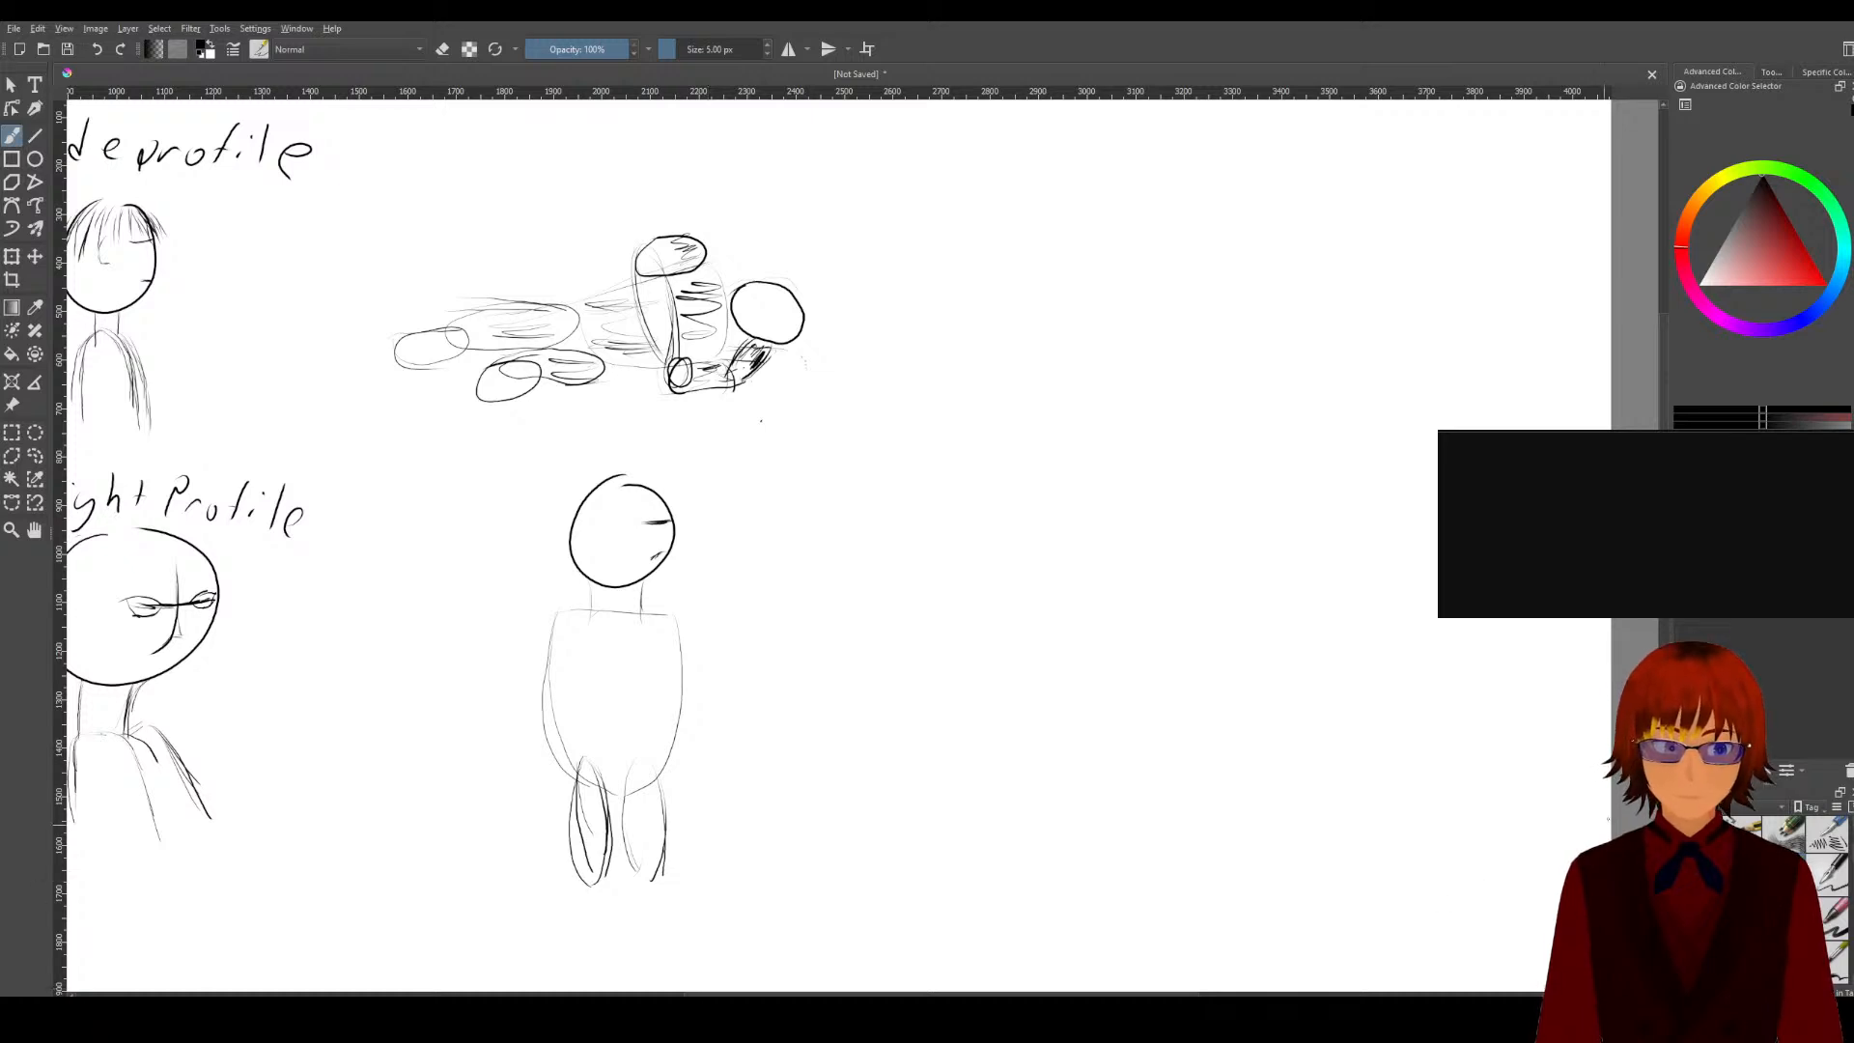
{"action": "scroll", "coordinate": [838, 541], "scroll_direction": "down", "scroll_amount": 10}
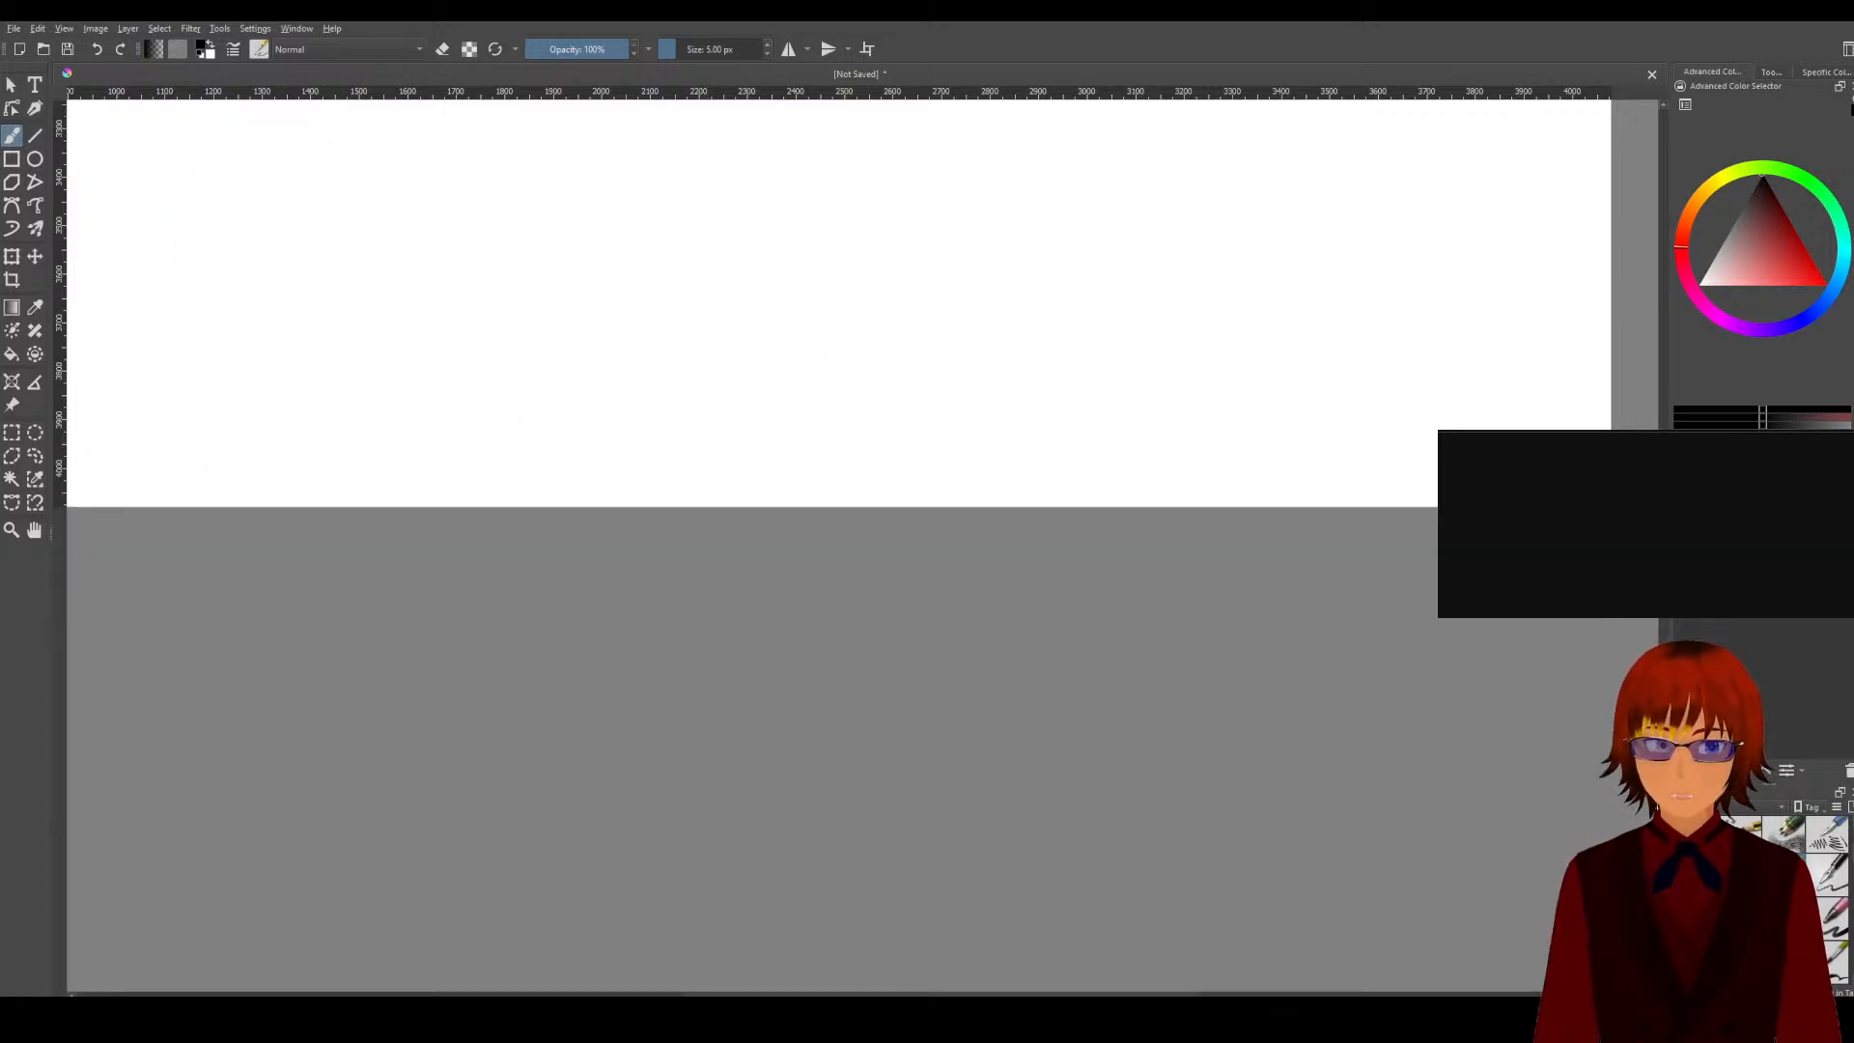
{"action": "scroll", "coordinate": [838, 541], "scroll_direction": "up", "scroll_amount": 10}
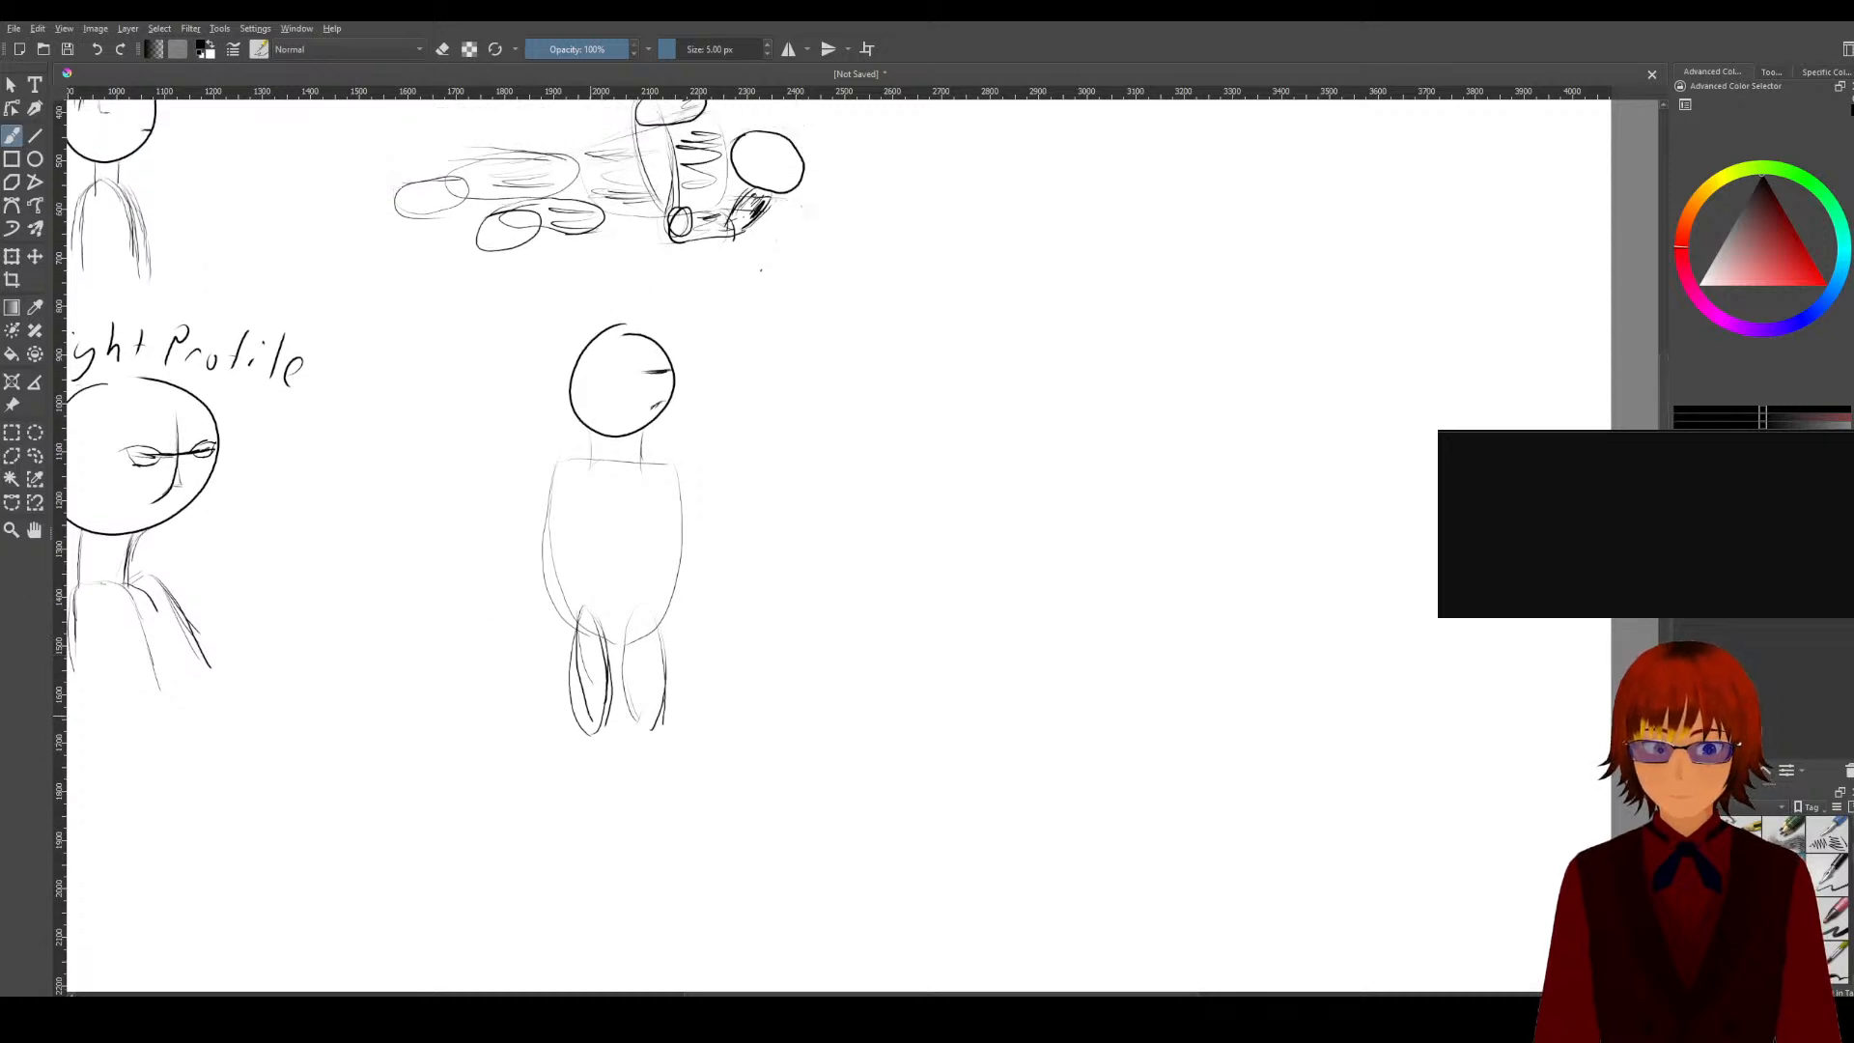
{"action": "mouse_move", "coordinate": [578, 711]}
{"action": "left_mouse_down"}
{"action": "mouse_move", "coordinate": [580, 771]}
{"action": "mouse_move", "coordinate": [604, 763]}
{"action": "mouse_move", "coordinate": [587, 796]}
{"action": "left_mouse_up"}
{"action": "mouse_move", "coordinate": [638, 693]}
{"action": "left_mouse_down"}
{"action": "mouse_move", "coordinate": [642, 777]}
{"action": "mouse_move", "coordinate": [656, 753]}
{"action": "mouse_move", "coordinate": [659, 782]}
{"action": "mouse_move", "coordinate": [606, 780]}
{"action": "mouse_move", "coordinate": [665, 827]}
{"action": "mouse_move", "coordinate": [670, 774]}
{"action": "left_mouse_up"}
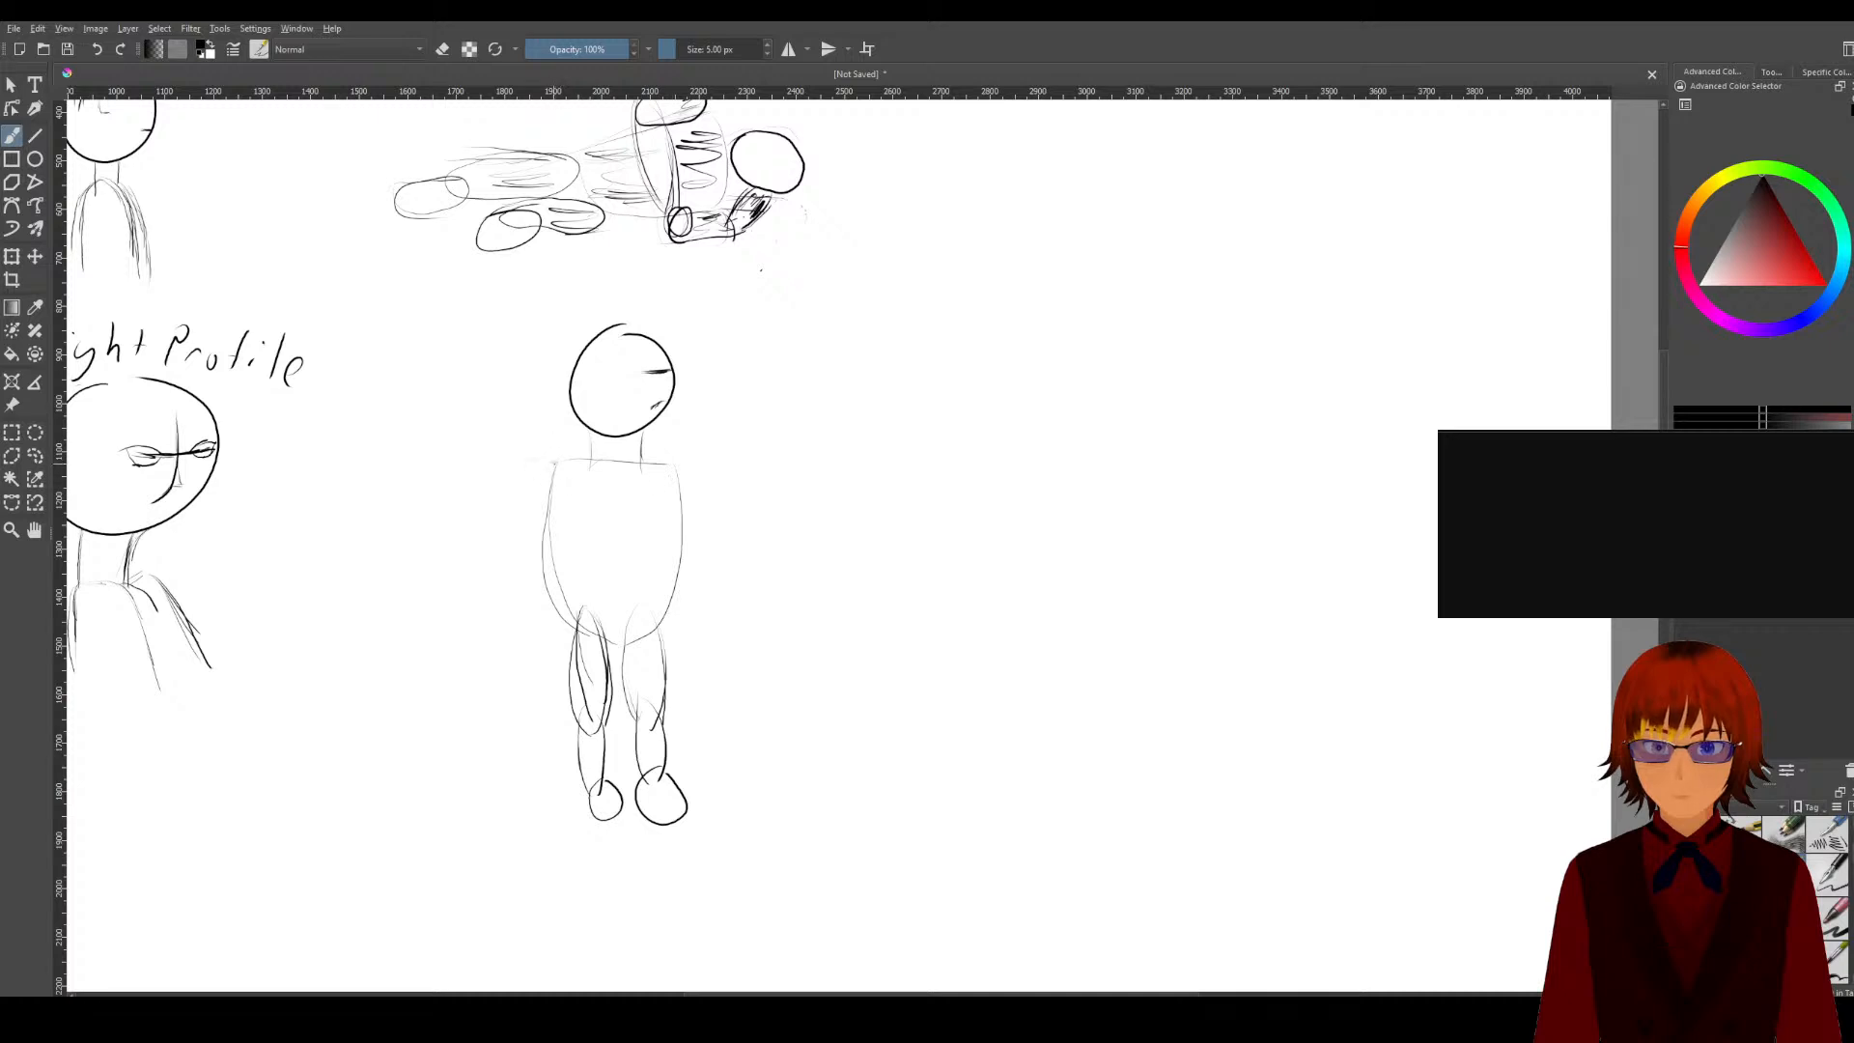
Step: Draw both arms as upper-arm and forearm ovals bending inward from the shoulders, with round hands meeting over the belly
{"action": "mouse_move", "coordinate": [548, 464]}
{"action": "left_mouse_down"}
{"action": "mouse_move", "coordinate": [540, 530]}
{"action": "mouse_move", "coordinate": [568, 507]}
{"action": "mouse_move", "coordinate": [563, 537]}
{"action": "left_mouse_up"}
{"action": "mouse_move", "coordinate": [666, 479]}
{"action": "left_mouse_down"}
{"action": "mouse_move", "coordinate": [662, 542]}
{"action": "mouse_move", "coordinate": [588, 589]}
{"action": "left_mouse_up"}
{"action": "mouse_move", "coordinate": [645, 530]}
{"action": "left_mouse_down"}
{"action": "mouse_move", "coordinate": [623, 585]}
{"action": "mouse_move", "coordinate": [653, 570]}
{"action": "mouse_move", "coordinate": [620, 587]}
{"action": "mouse_move", "coordinate": [604, 568]}
{"action": "mouse_move", "coordinate": [626, 589]}
{"action": "left_mouse_up"}
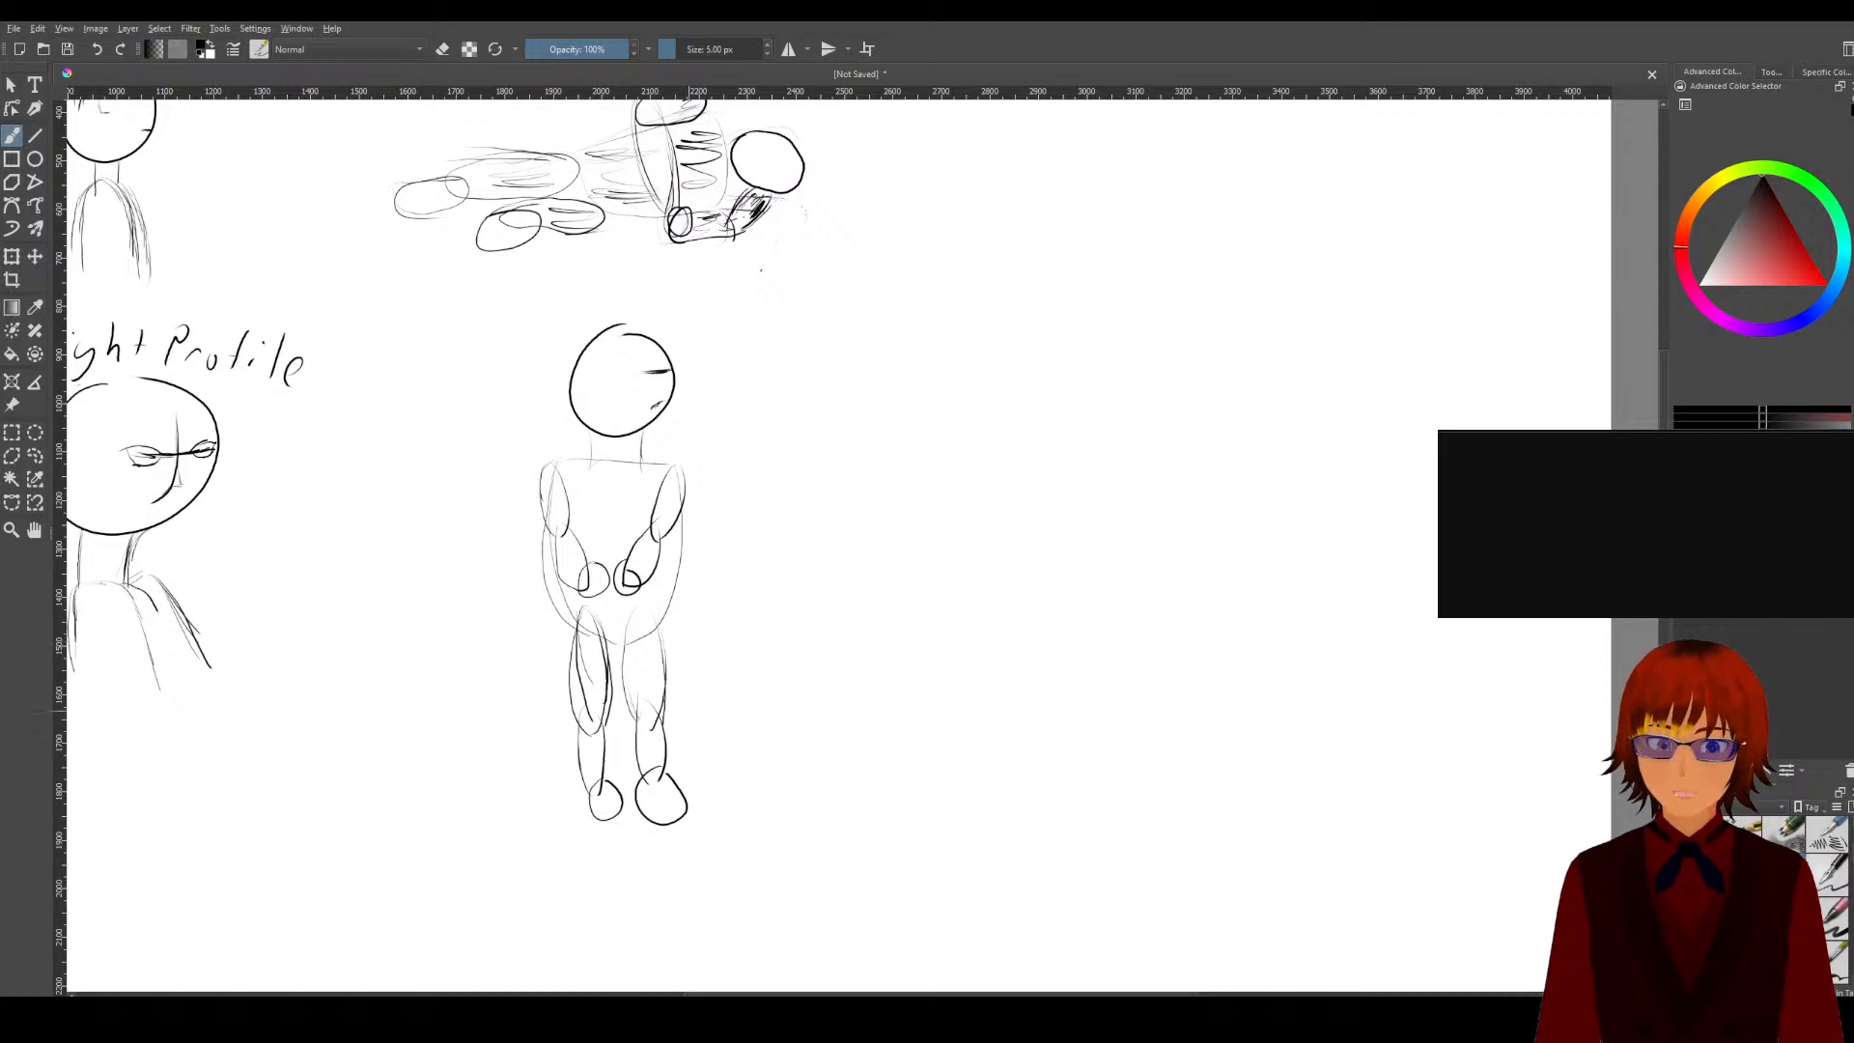
{"action": "scroll", "coordinate": [687, 703], "scroll_direction": "up", "scroll_amount": 2}
{"action": "scroll", "coordinate": [687, 703], "scroll_direction": "down", "scroll_amount": 2}
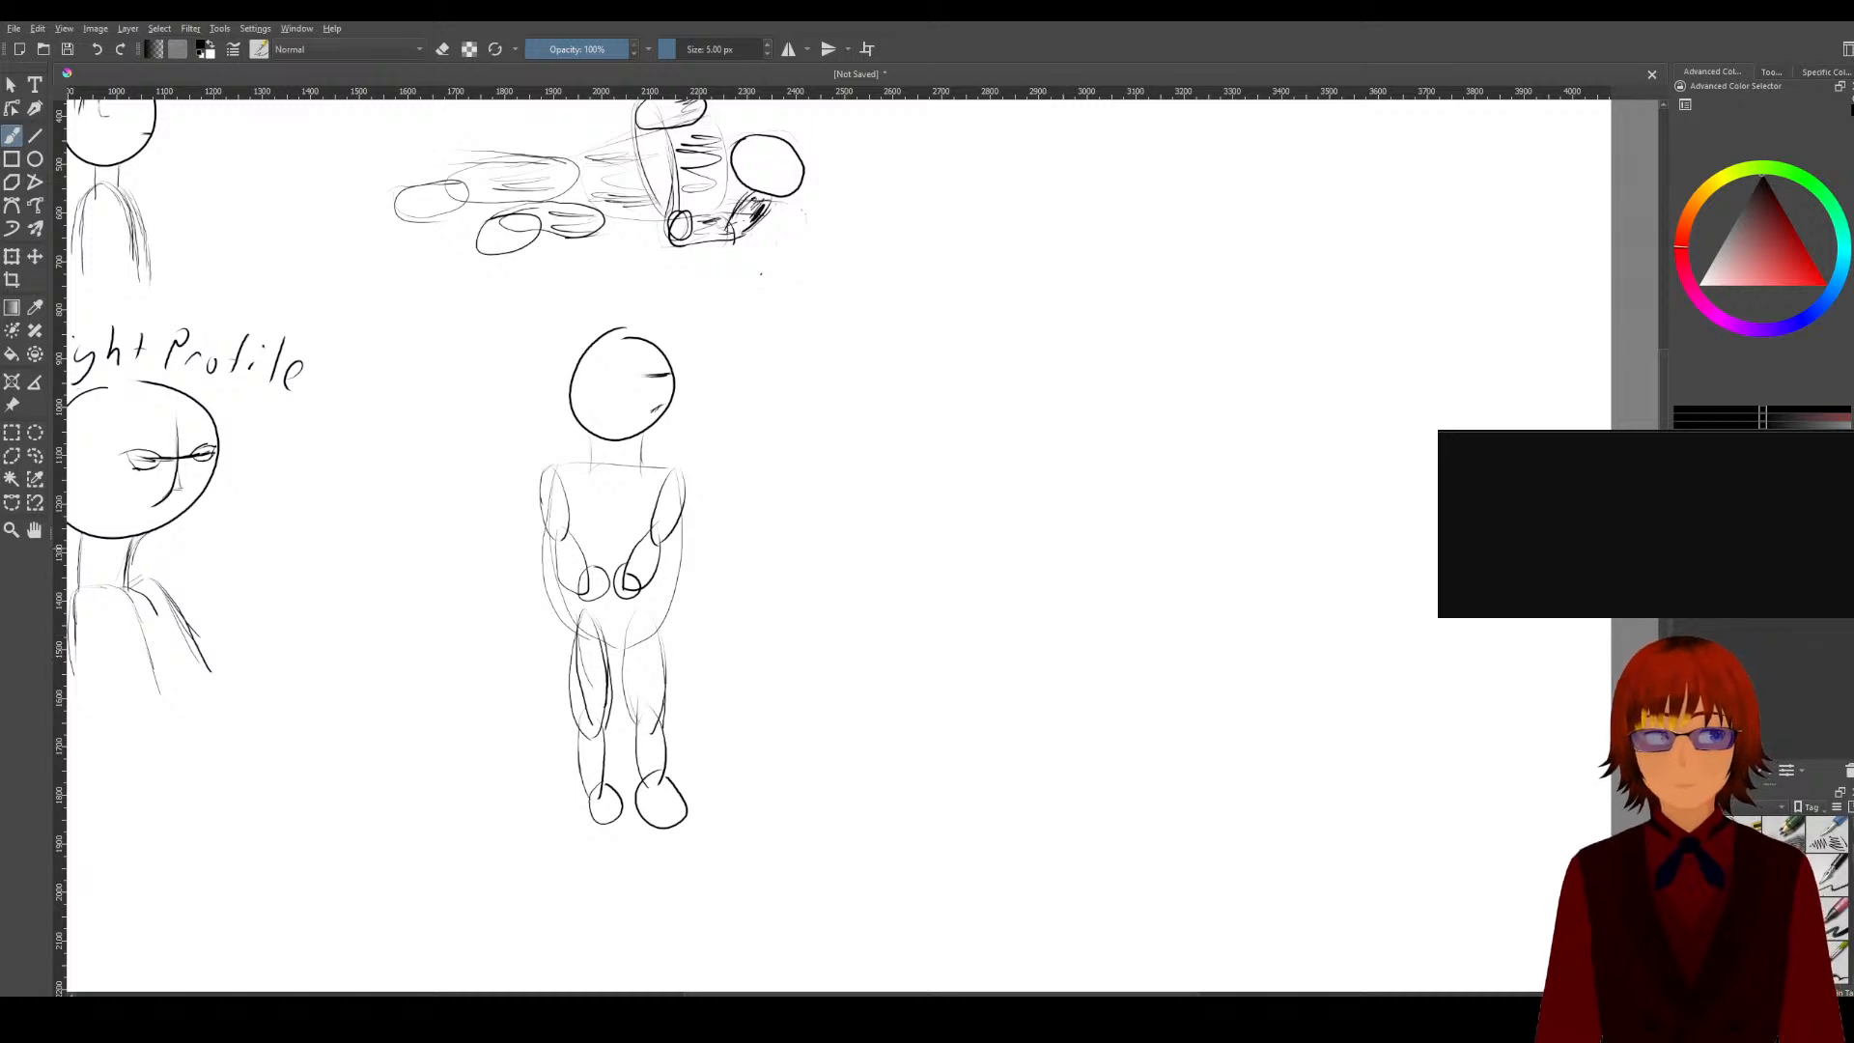
Step: Draw a large oval fist about 180 px wide in the blank area beside the lying figure, with forearm and upper-arm ovals extending from it
{"action": "scroll", "coordinate": [1186, 659], "scroll_direction": "up", "scroll_amount": 2}
{"action": "scroll", "coordinate": [1018, 267], "scroll_direction": "up", "scroll_amount": 2}
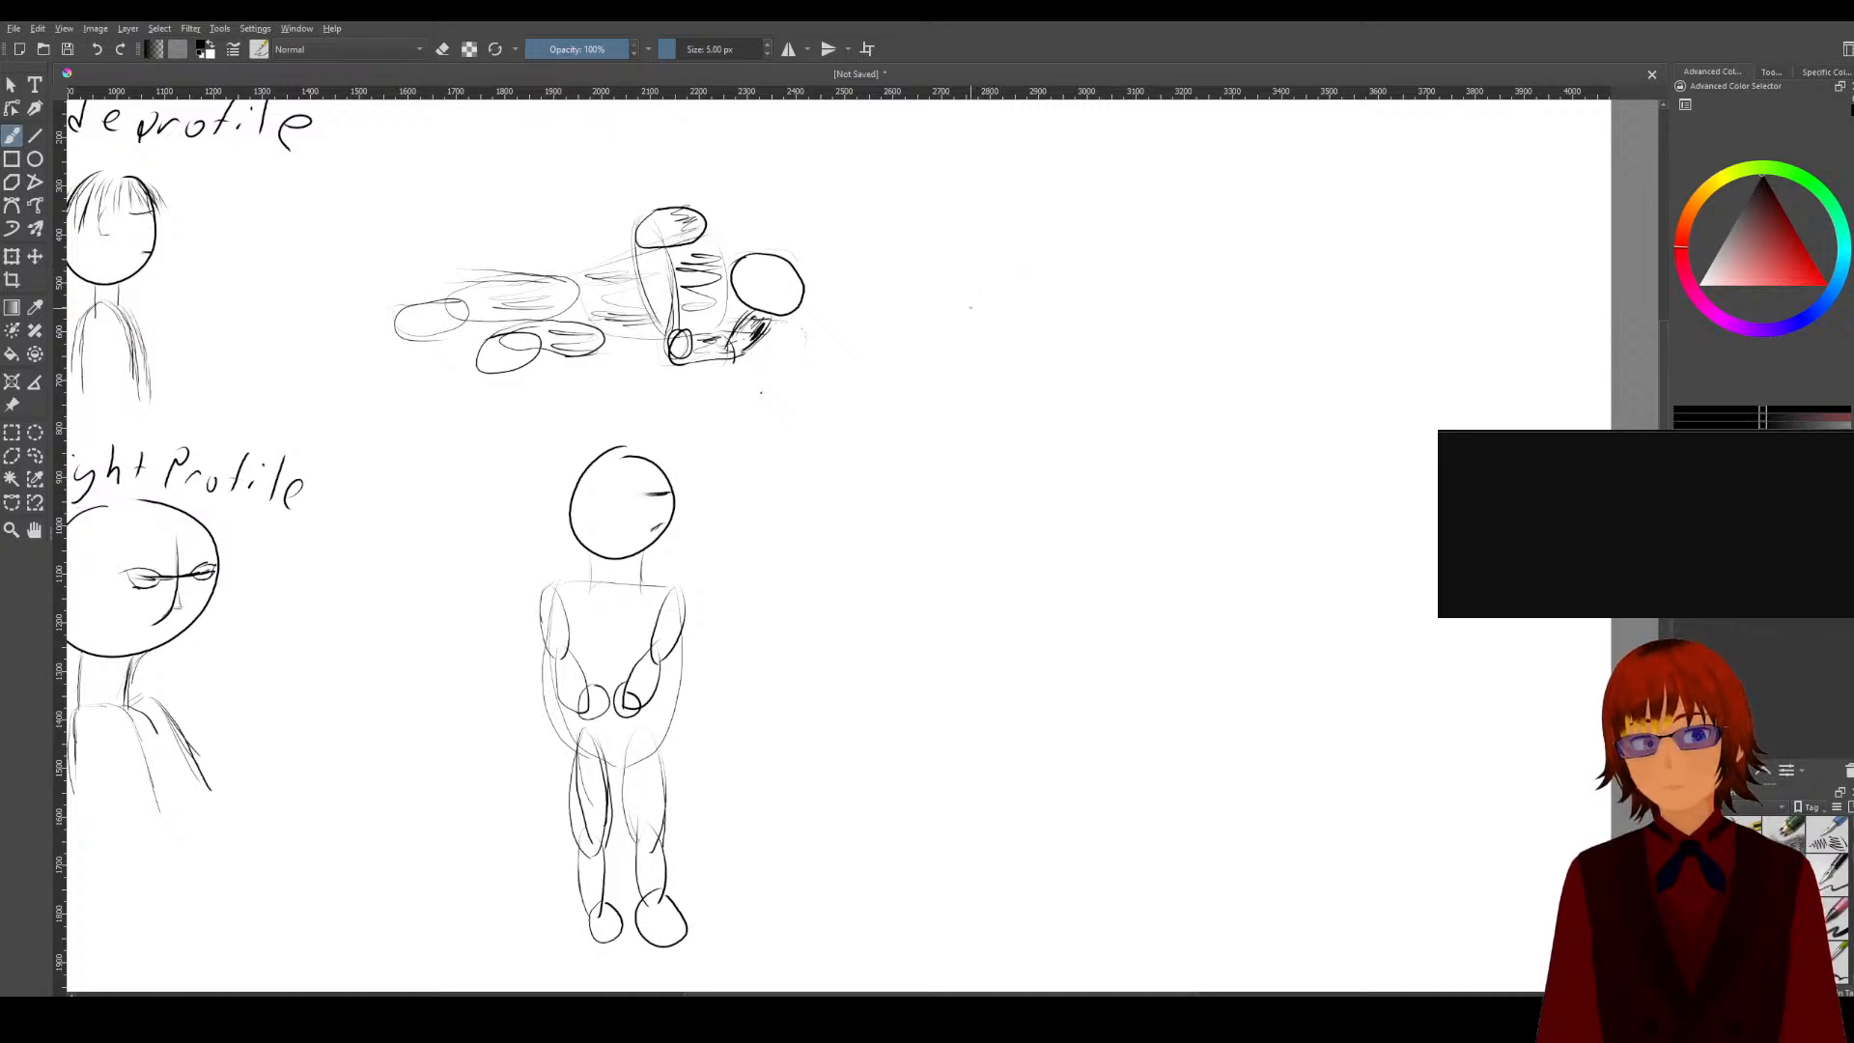
{"action": "mouse_move", "coordinate": [956, 310]}
{"action": "left_mouse_down"}
{"action": "mouse_move", "coordinate": [910, 364]}
{"action": "mouse_move", "coordinate": [995, 355]}
{"action": "mouse_move", "coordinate": [967, 326]}
{"action": "mouse_move", "coordinate": [1030, 381]}
{"action": "mouse_move", "coordinate": [1028, 400]}
{"action": "mouse_move", "coordinate": [988, 386]}
{"action": "mouse_move", "coordinate": [1093, 387]}
{"action": "mouse_move", "coordinate": [1031, 399]}
{"action": "left_mouse_up"}
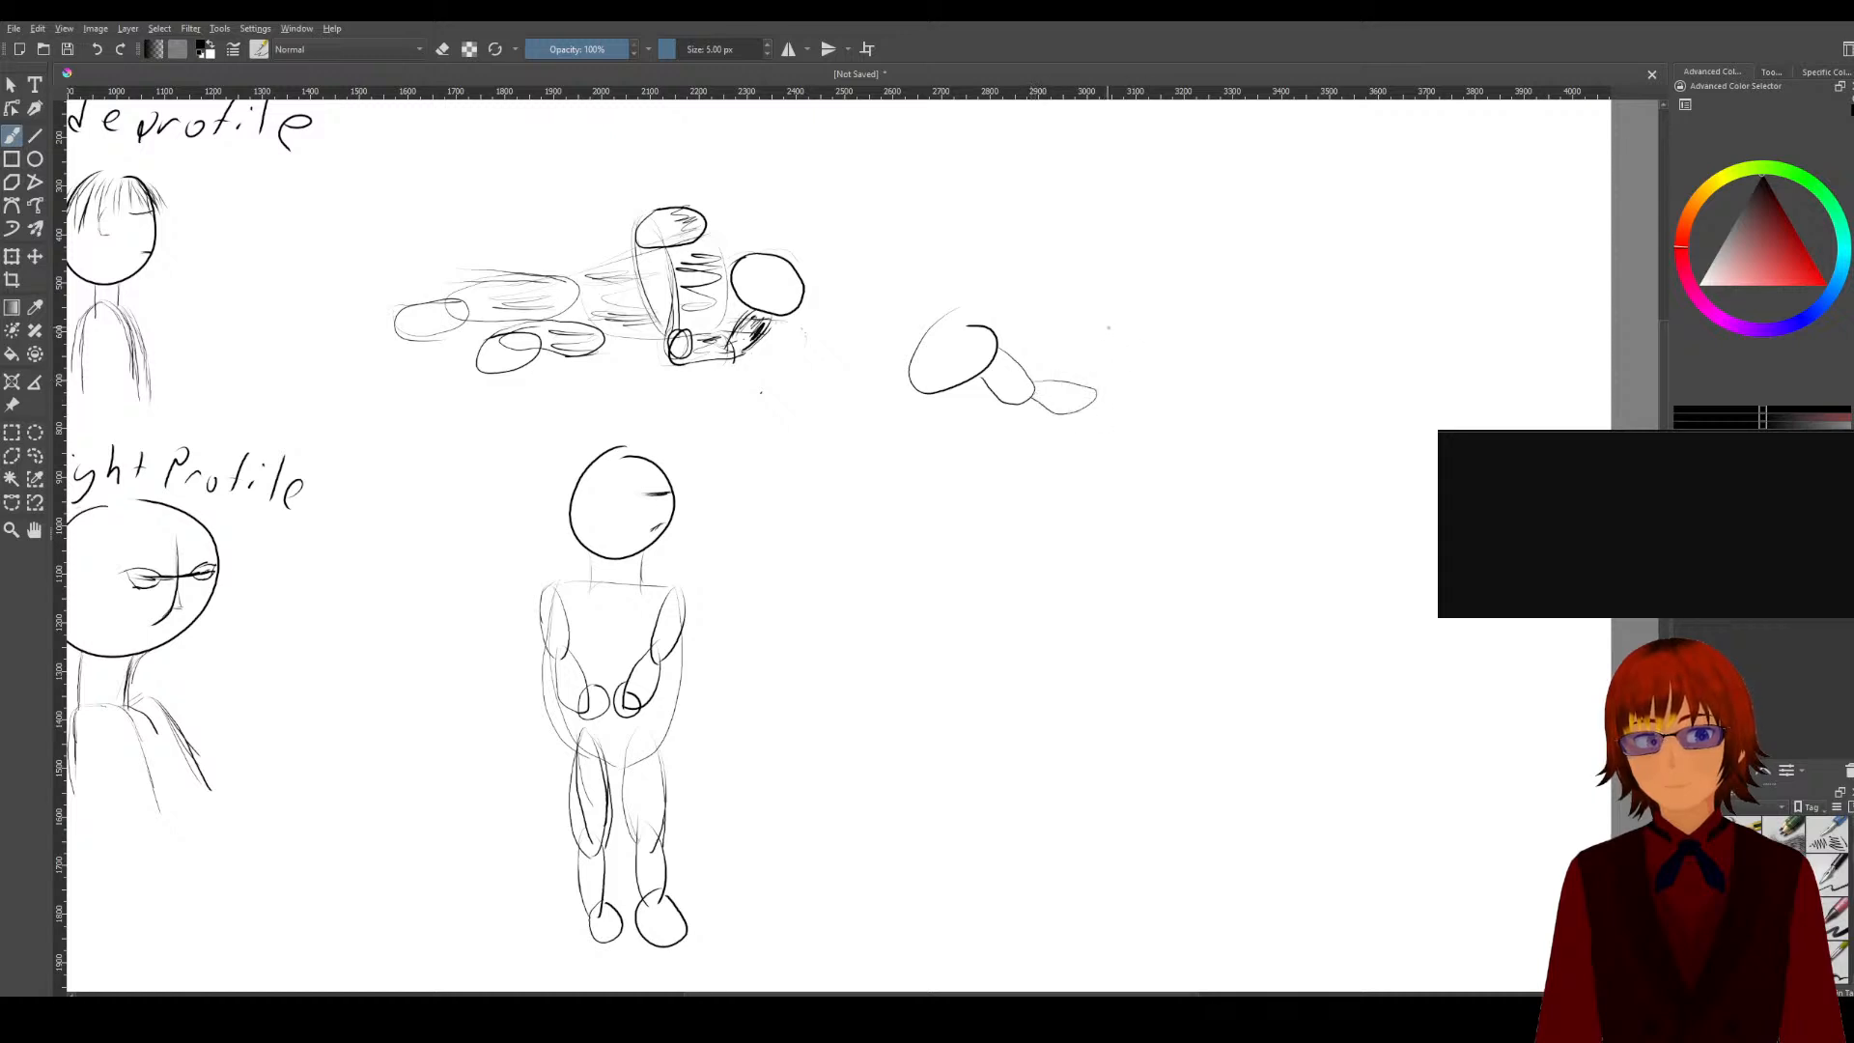
{"action": "mouse_move", "coordinate": [1108, 328]}
{"action": "left_mouse_down"}
{"action": "mouse_move", "coordinate": [1089, 400]}
{"action": "mouse_move", "coordinate": [1197, 394]}
{"action": "mouse_move", "coordinate": [1135, 481]}
{"action": "left_mouse_up"}
{"action": "mouse_move", "coordinate": [1135, 274]}
{"action": "left_mouse_down"}
{"action": "mouse_move", "coordinate": [1180, 314]}
{"action": "mouse_move", "coordinate": [1146, 275]}
{"action": "left_mouse_up"}
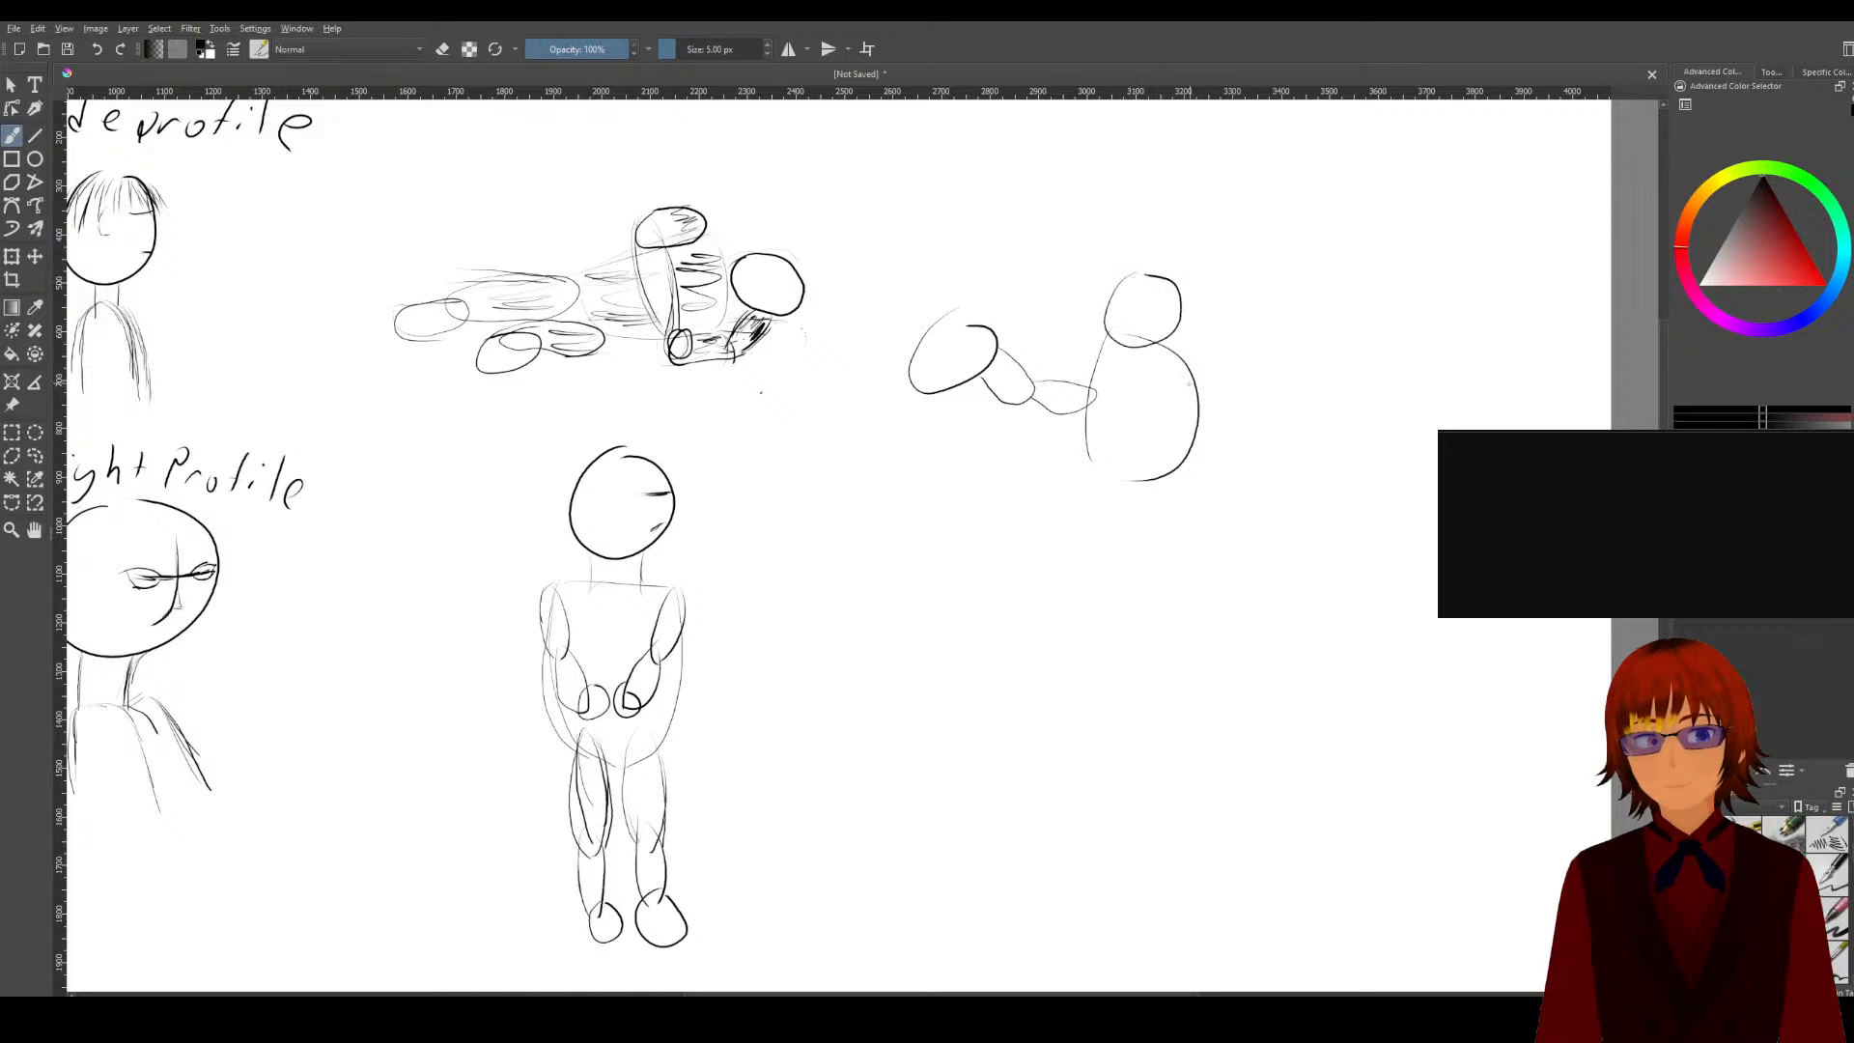
{"action": "key", "text": "ctrl+z"}
{"action": "key", "text": "ctrl+z"}
{"action": "key", "text": "ctrl+z"}
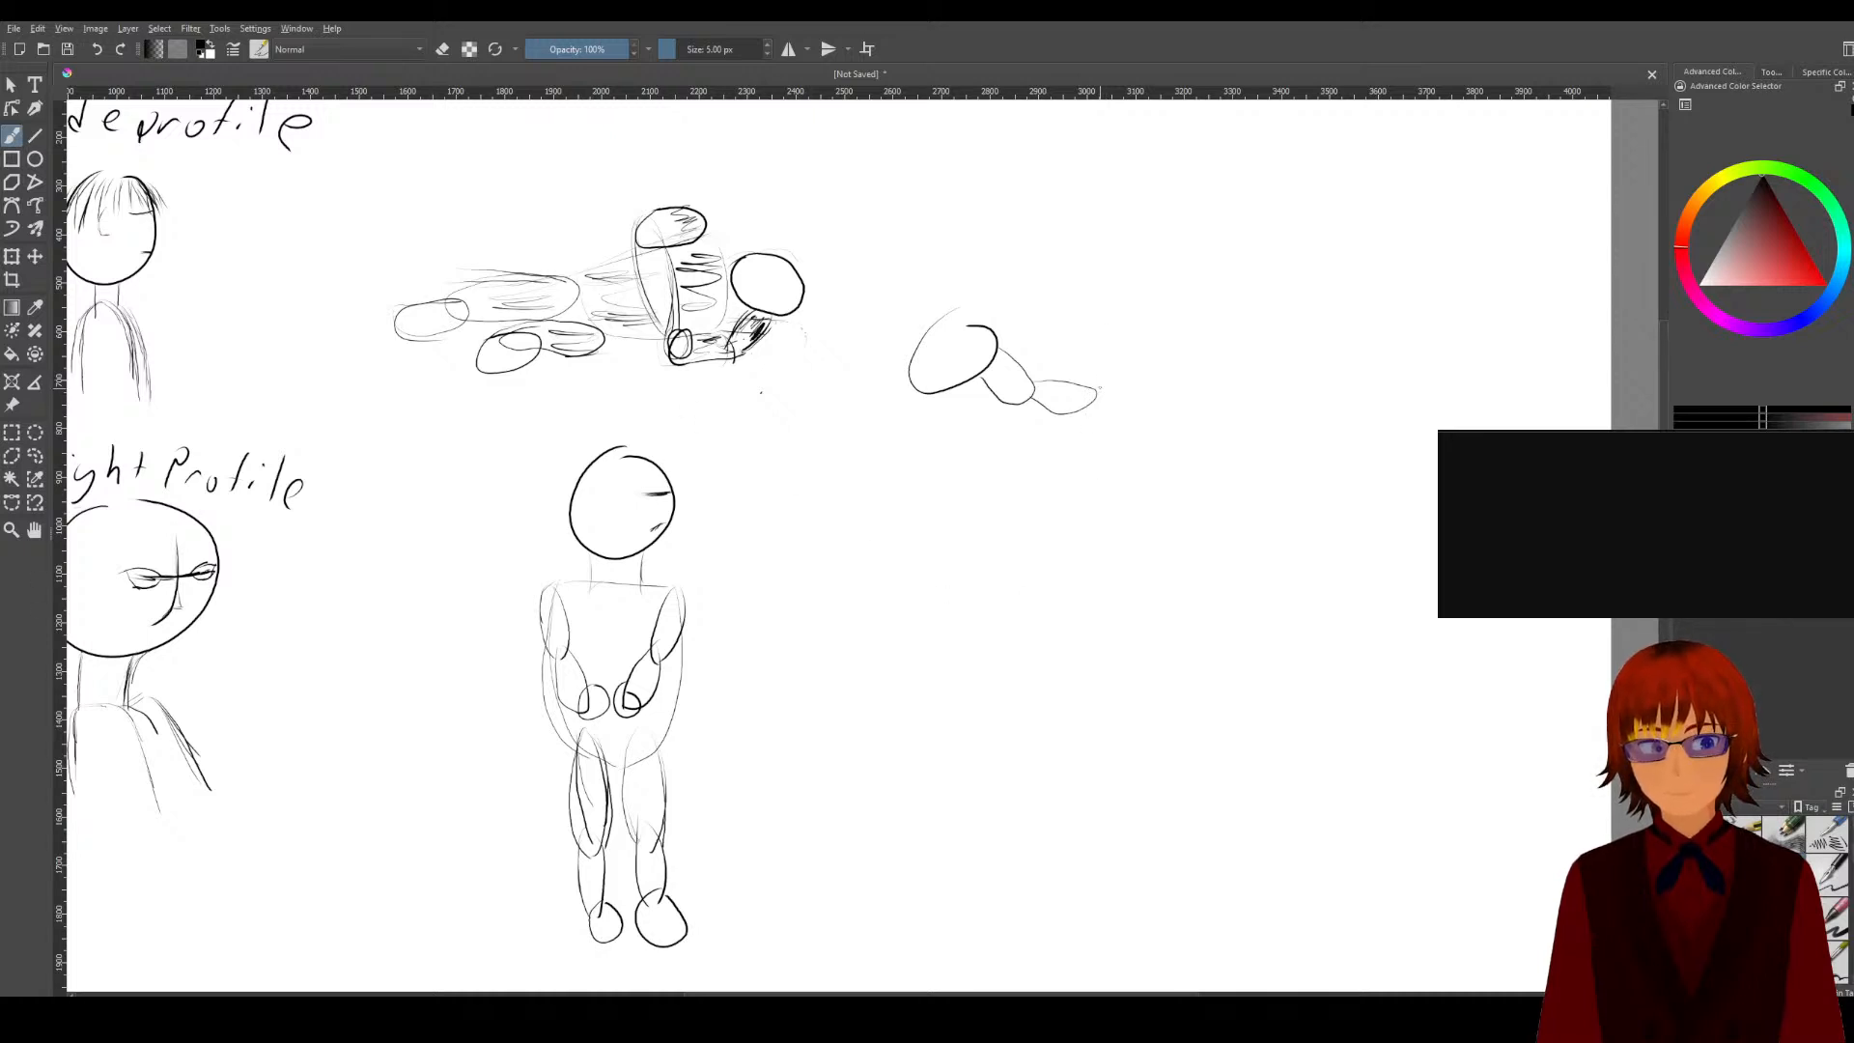
Step: Draw an oval torso about 180 px wide and 260 px tall joining the outstretched arm, plus a bent second arm with a round hand
{"action": "left_click_drag", "start_coordinate": [1099, 386], "coordinate": [1120, 496]}
{"action": "mouse_move", "coordinate": [1098, 376]}
{"action": "left_mouse_down"}
{"action": "mouse_move", "coordinate": [1176, 441]}
{"action": "mouse_move", "coordinate": [1124, 499]}
{"action": "left_mouse_up"}
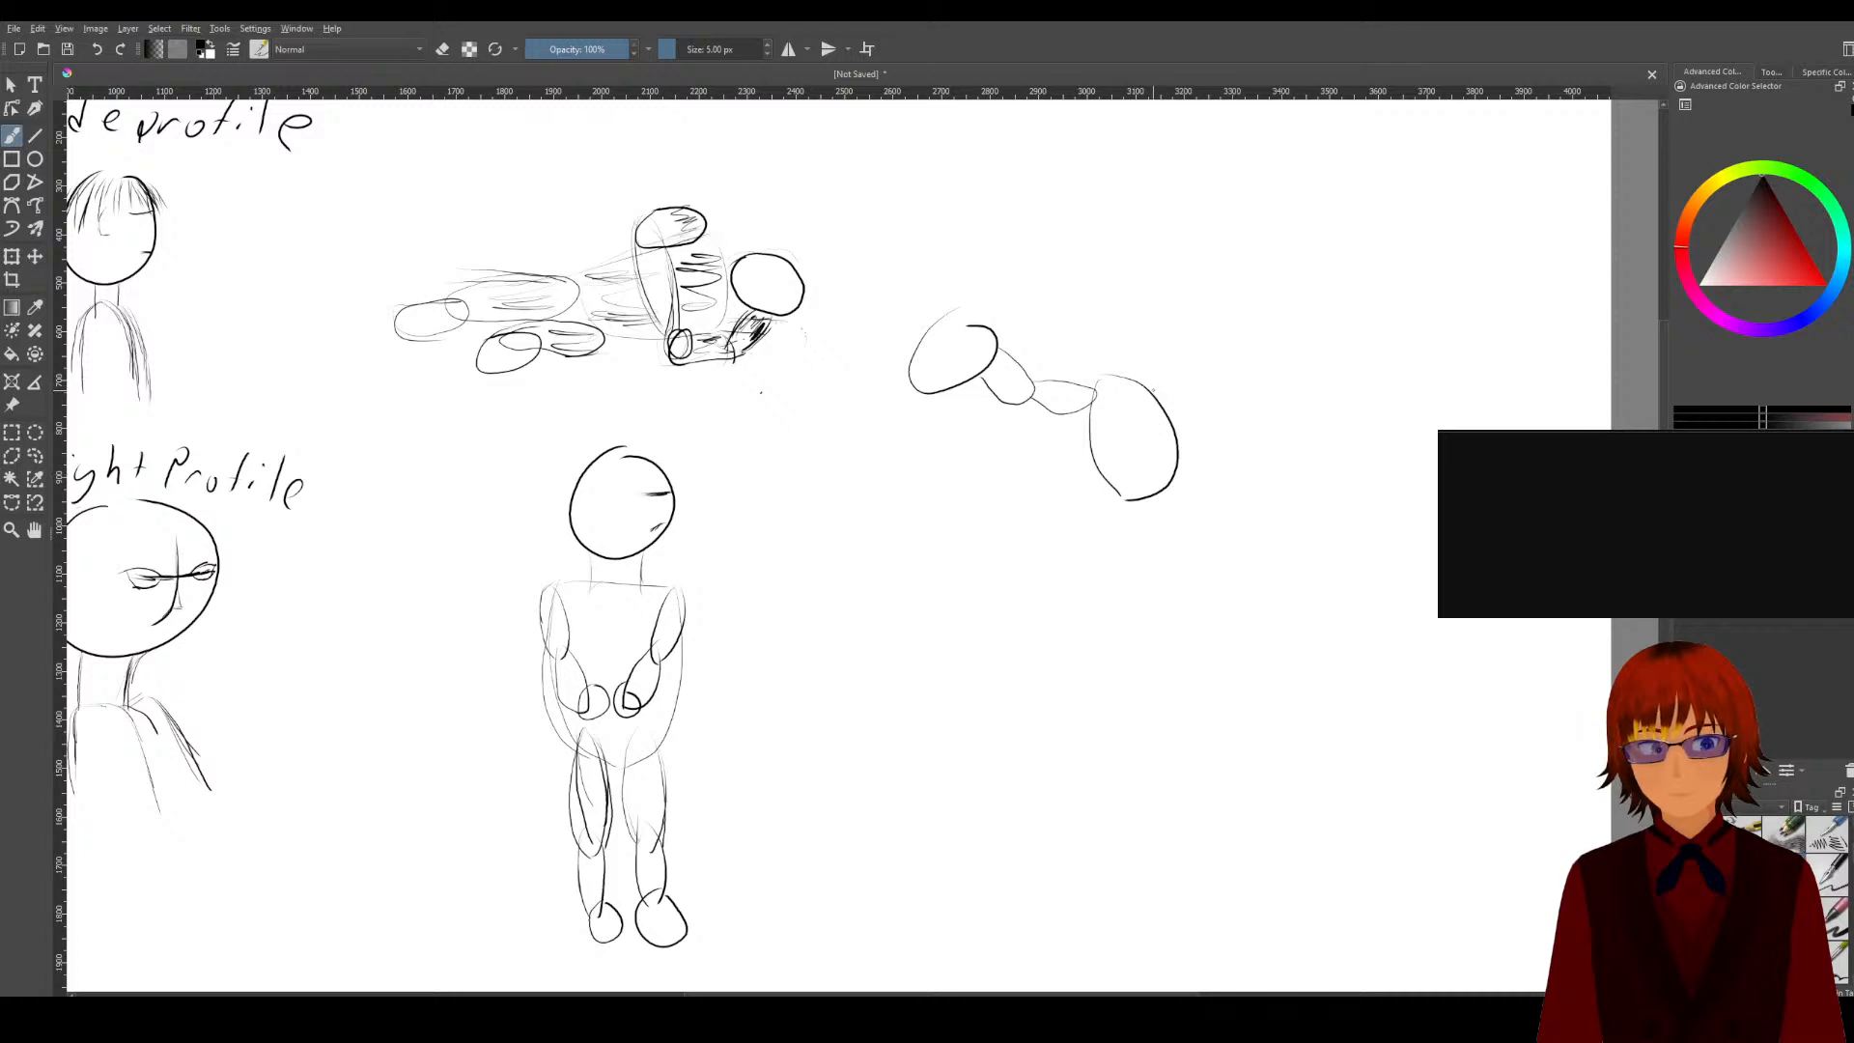
{"action": "mouse_move", "coordinate": [1152, 410]}
{"action": "left_mouse_down"}
{"action": "mouse_move", "coordinate": [1193, 419]}
{"action": "mouse_move", "coordinate": [1174, 385]}
{"action": "left_mouse_up"}
{"action": "mouse_move", "coordinate": [1188, 429]}
{"action": "left_mouse_down"}
{"action": "mouse_move", "coordinate": [1222, 425]}
{"action": "mouse_move", "coordinate": [1203, 405]}
{"action": "left_mouse_up"}
{"action": "left_click_drag", "start_coordinate": [1197, 473], "coordinate": [1213, 473]}
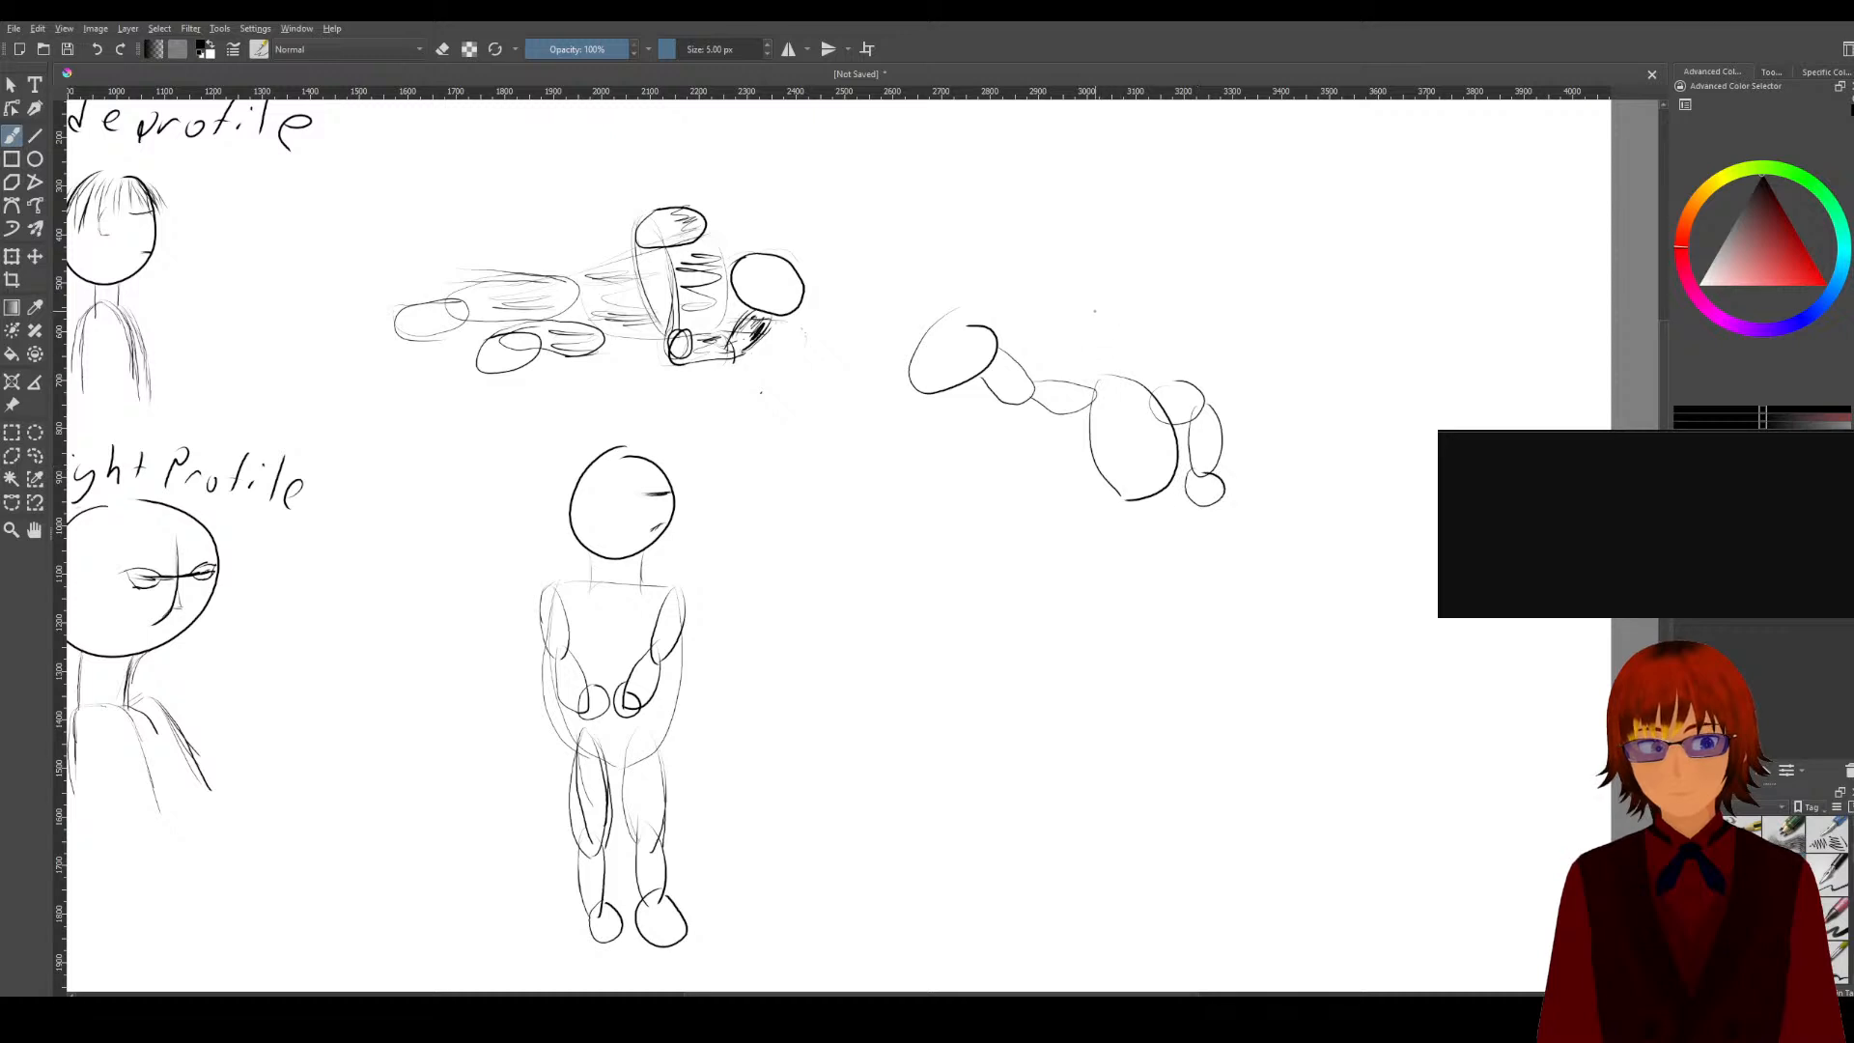
Step: Add an oval head about 110 px wide above the torso and two segmented legs with round feet beneath it
{"action": "mouse_move", "coordinate": [1096, 324]}
{"action": "left_mouse_down"}
{"action": "mouse_move", "coordinate": [1139, 359]}
{"action": "mouse_move", "coordinate": [1106, 318]}
{"action": "left_mouse_up"}
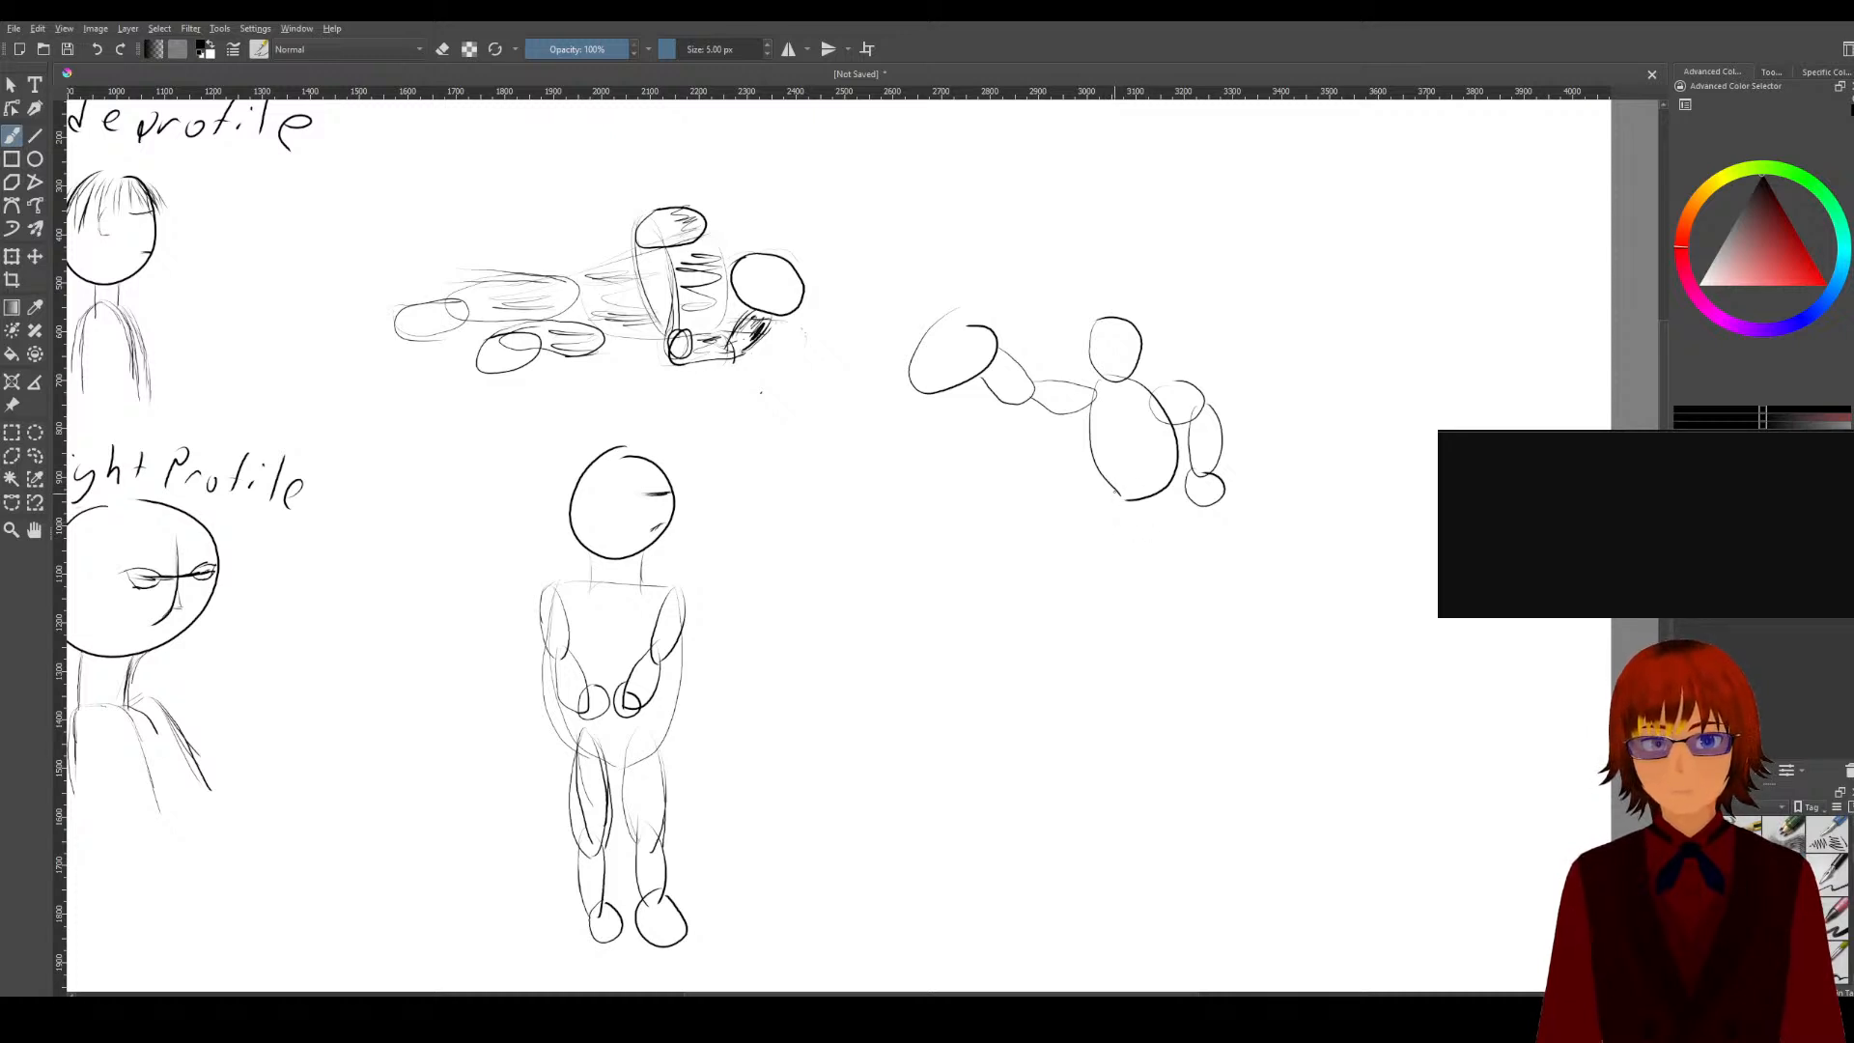
{"action": "mouse_move", "coordinate": [1106, 510]}
{"action": "left_mouse_down"}
{"action": "mouse_move", "coordinate": [1122, 556]}
{"action": "mouse_move", "coordinate": [1131, 504]}
{"action": "mouse_move", "coordinate": [1152, 553]}
{"action": "mouse_move", "coordinate": [1179, 494]}
{"action": "left_mouse_up"}
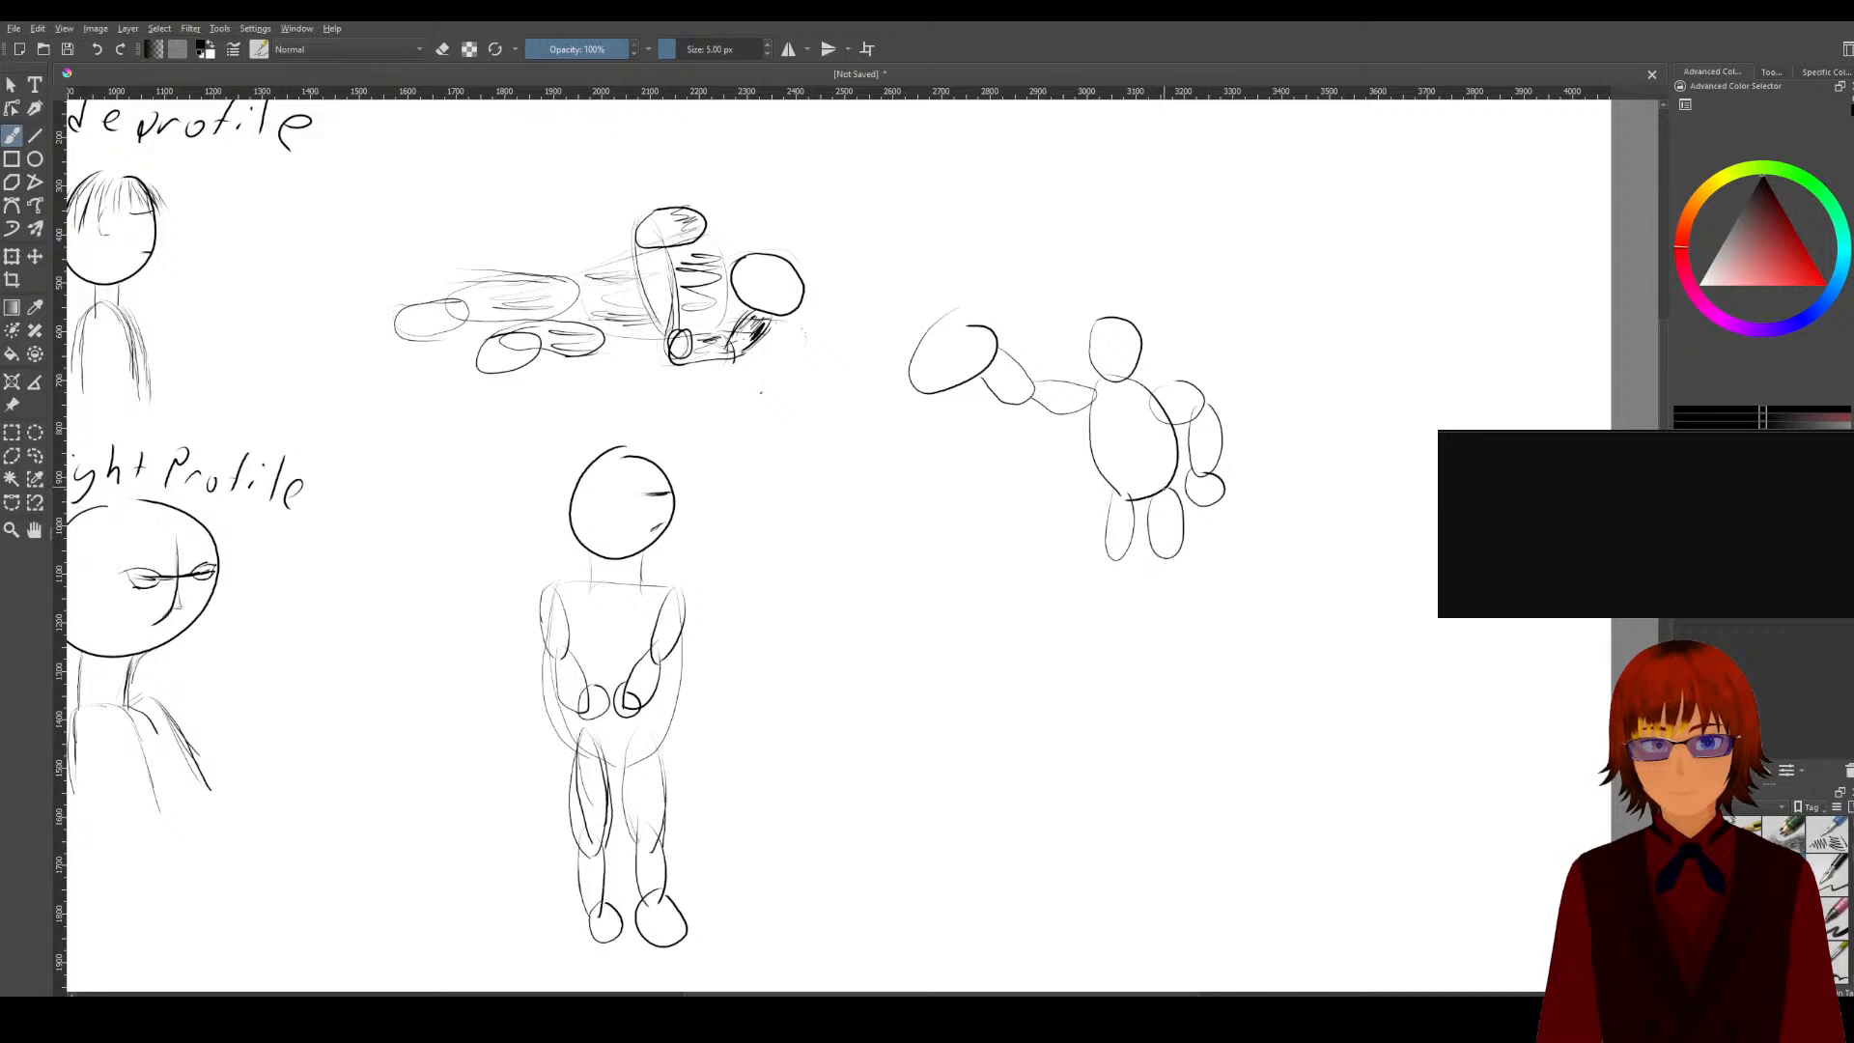
{"action": "mouse_move", "coordinate": [1115, 550]}
{"action": "left_mouse_down"}
{"action": "mouse_move", "coordinate": [1111, 598]}
{"action": "mouse_move", "coordinate": [1126, 548]}
{"action": "mouse_move", "coordinate": [1183, 592]}
{"action": "mouse_move", "coordinate": [1176, 541]}
{"action": "mouse_move", "coordinate": [1120, 584]}
{"action": "mouse_move", "coordinate": [1184, 580]}
{"action": "left_mouse_up"}
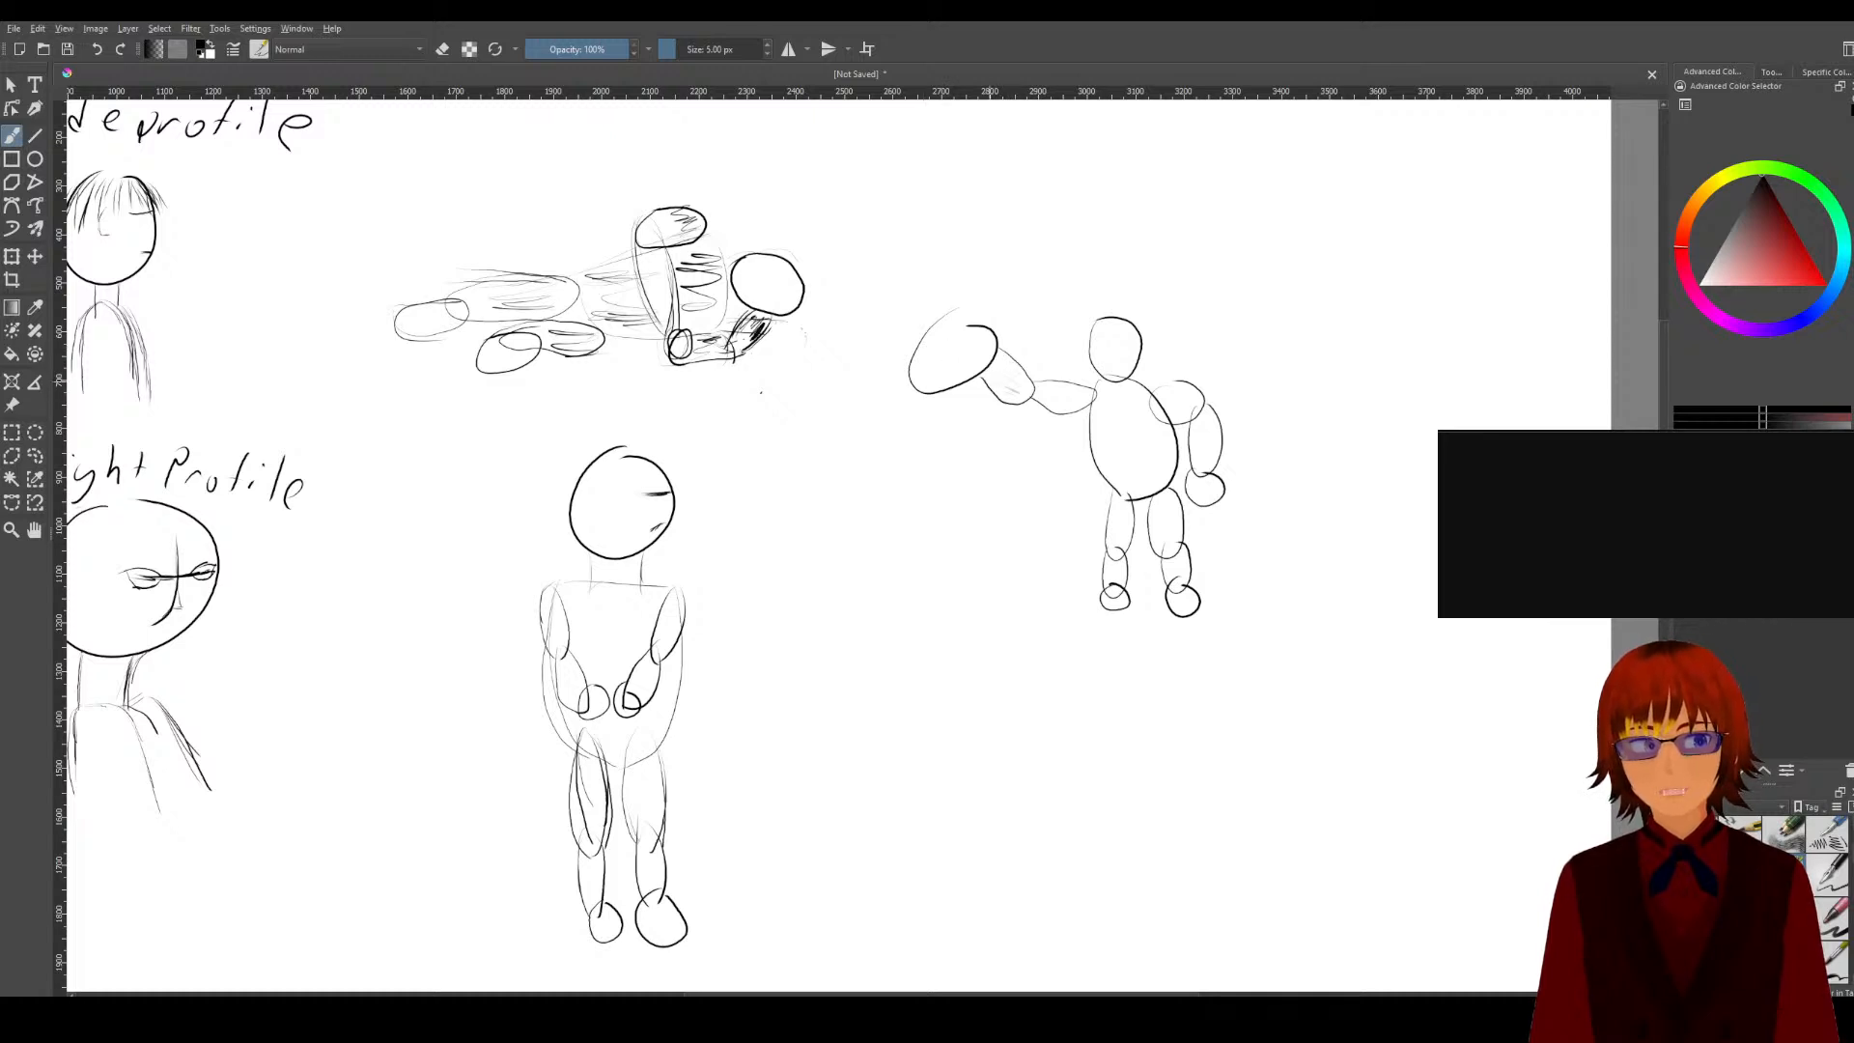
Step: Shade the outstretched-arm figure's arms, torso, head, legs and enlarged fist with quick scribbled hatching
{"action": "mouse_move", "coordinate": [997, 359]}
{"action": "left_mouse_down"}
{"action": "mouse_move", "coordinate": [1021, 391]}
{"action": "mouse_move", "coordinate": [1082, 406]}
{"action": "mouse_move", "coordinate": [1130, 463]}
{"action": "mouse_move", "coordinate": [1120, 406]}
{"action": "mouse_move", "coordinate": [1170, 453]}
{"action": "mouse_move", "coordinate": [1193, 386]}
{"action": "mouse_move", "coordinate": [1202, 488]}
{"action": "left_mouse_up"}
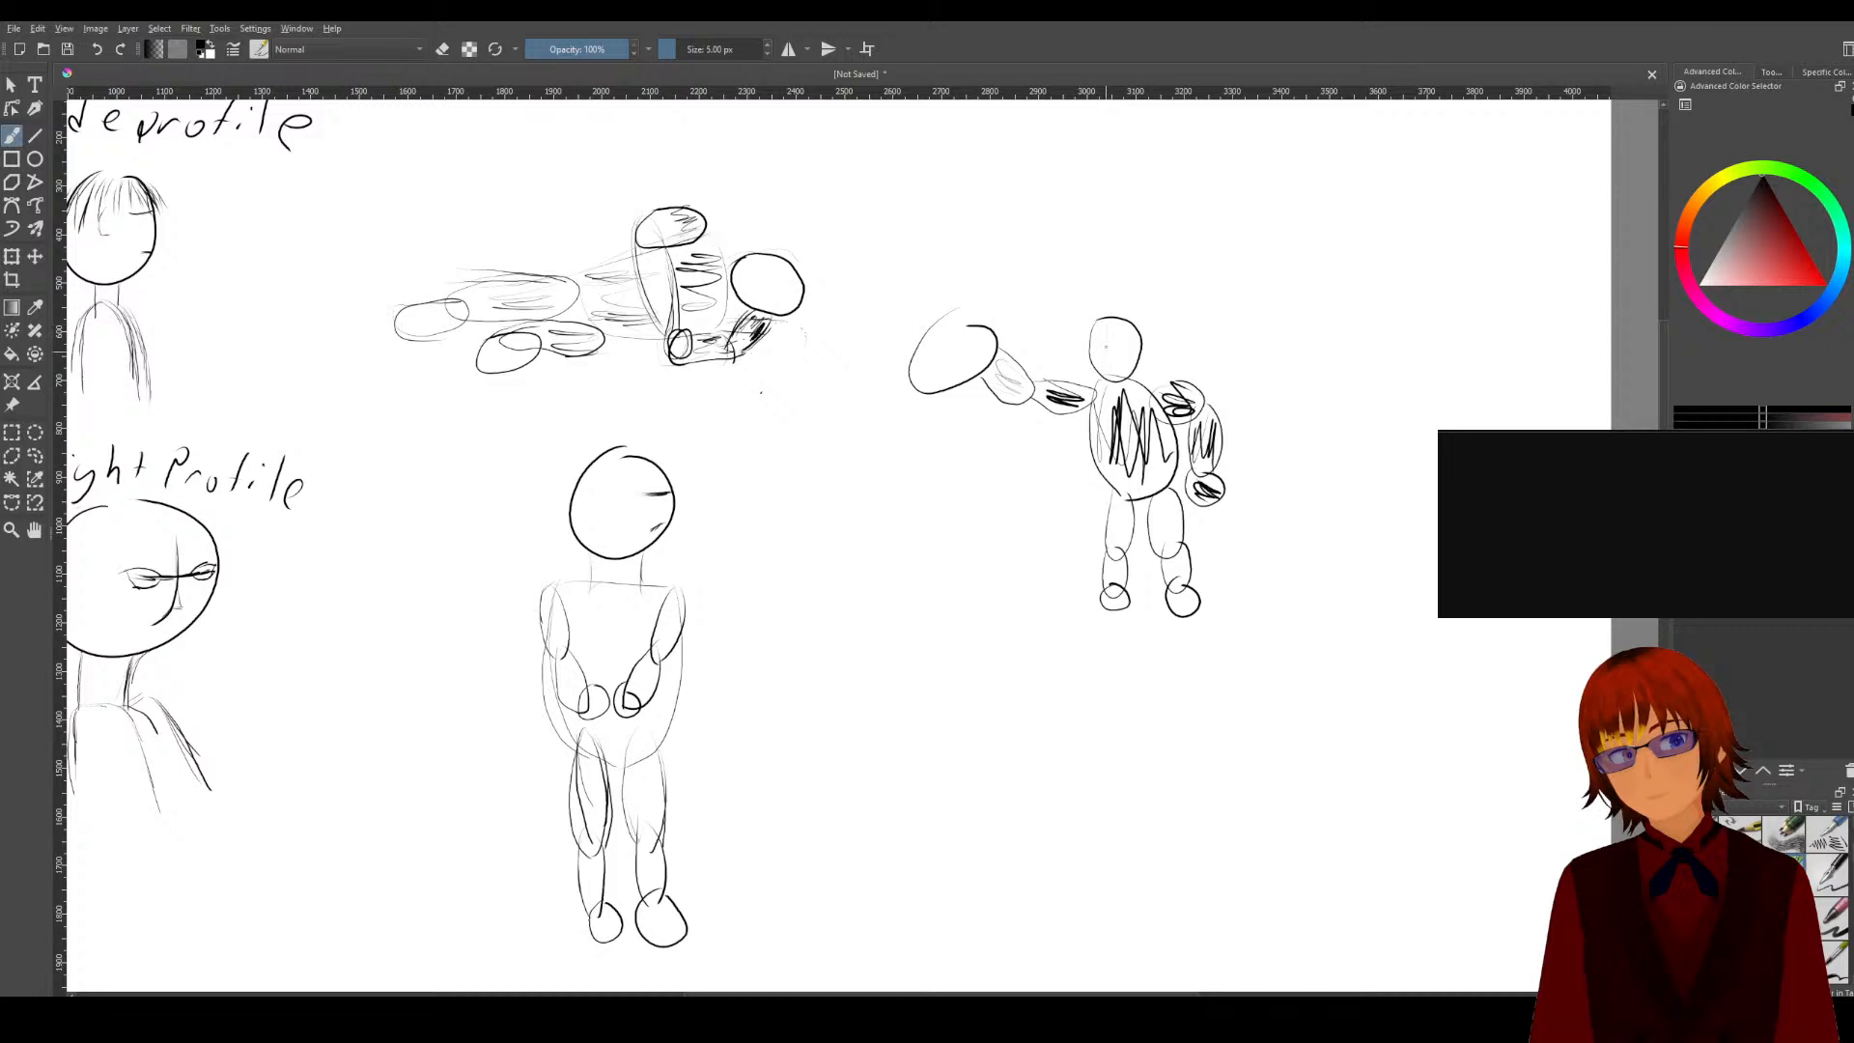
{"action": "mouse_move", "coordinate": [1105, 346]}
{"action": "left_mouse_down"}
{"action": "mouse_move", "coordinate": [1113, 372]}
{"action": "mouse_move", "coordinate": [1125, 333]}
{"action": "mouse_move", "coordinate": [1108, 323]}
{"action": "left_mouse_up"}
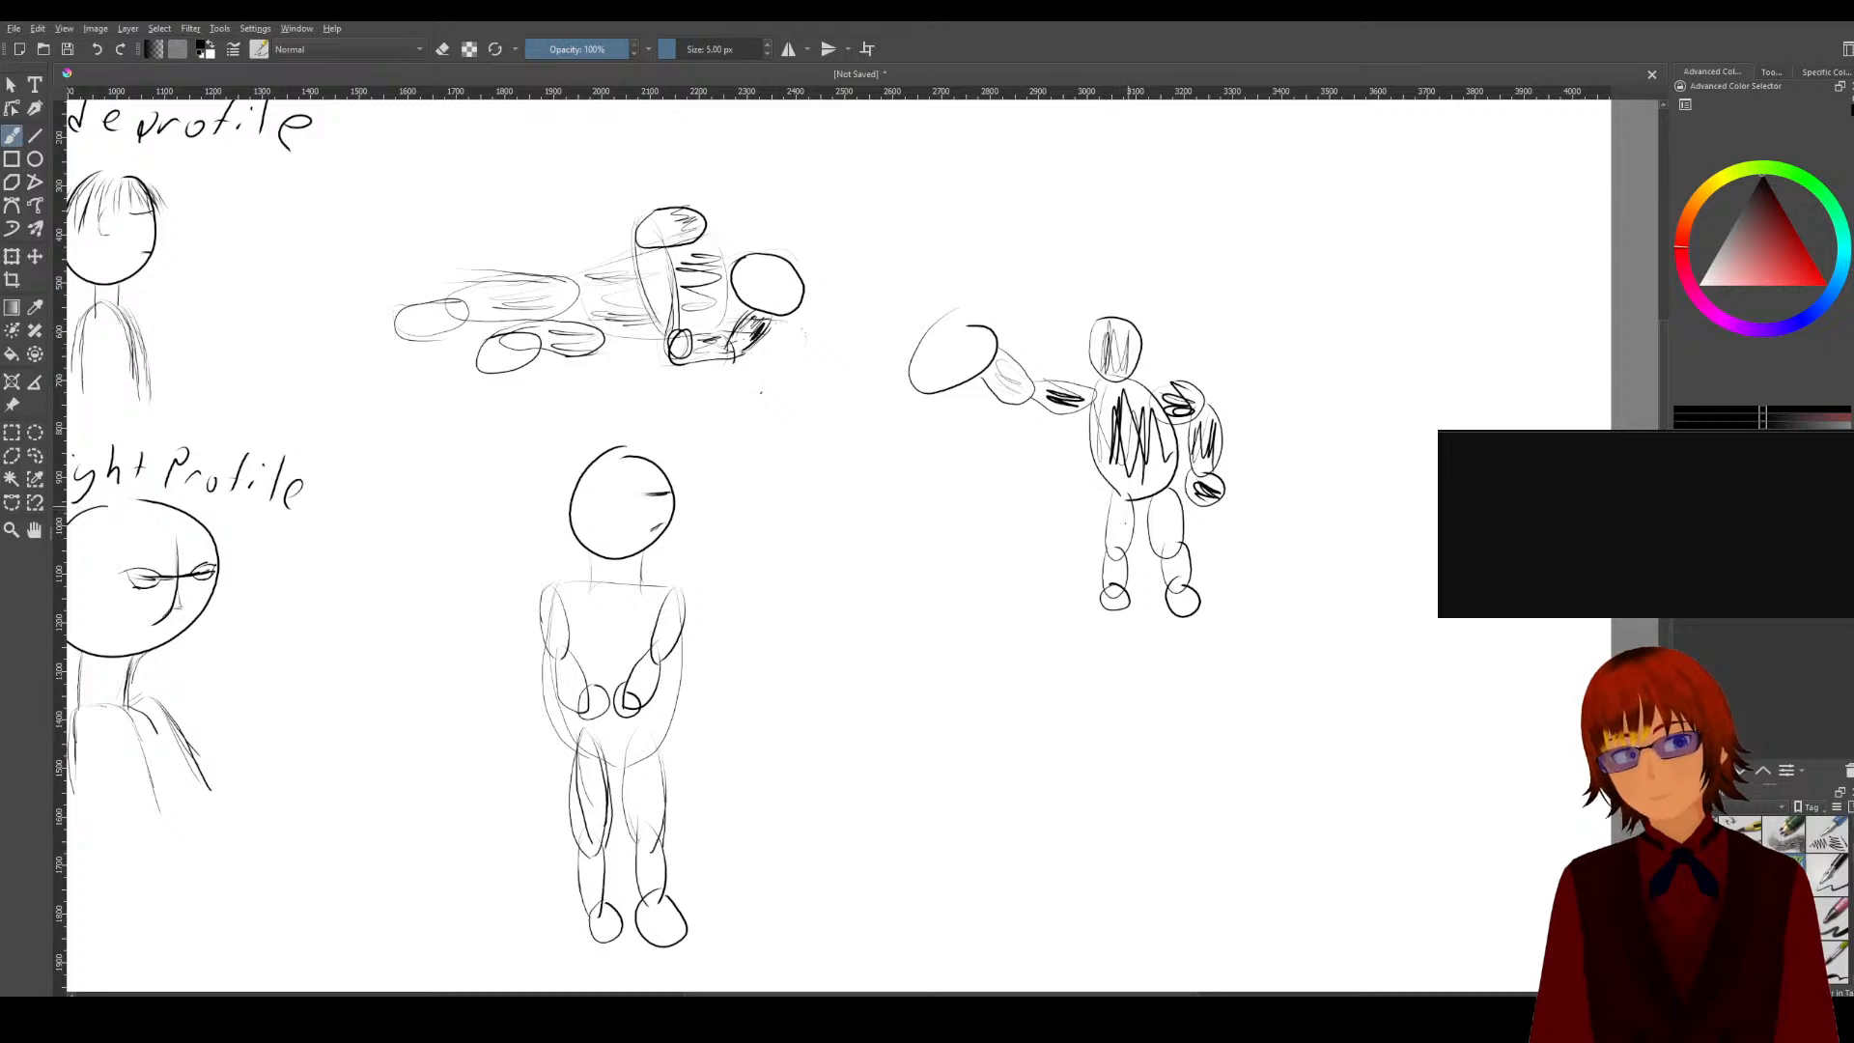
{"action": "left_click_drag", "start_coordinate": [1121, 523], "coordinate": [1123, 580]}
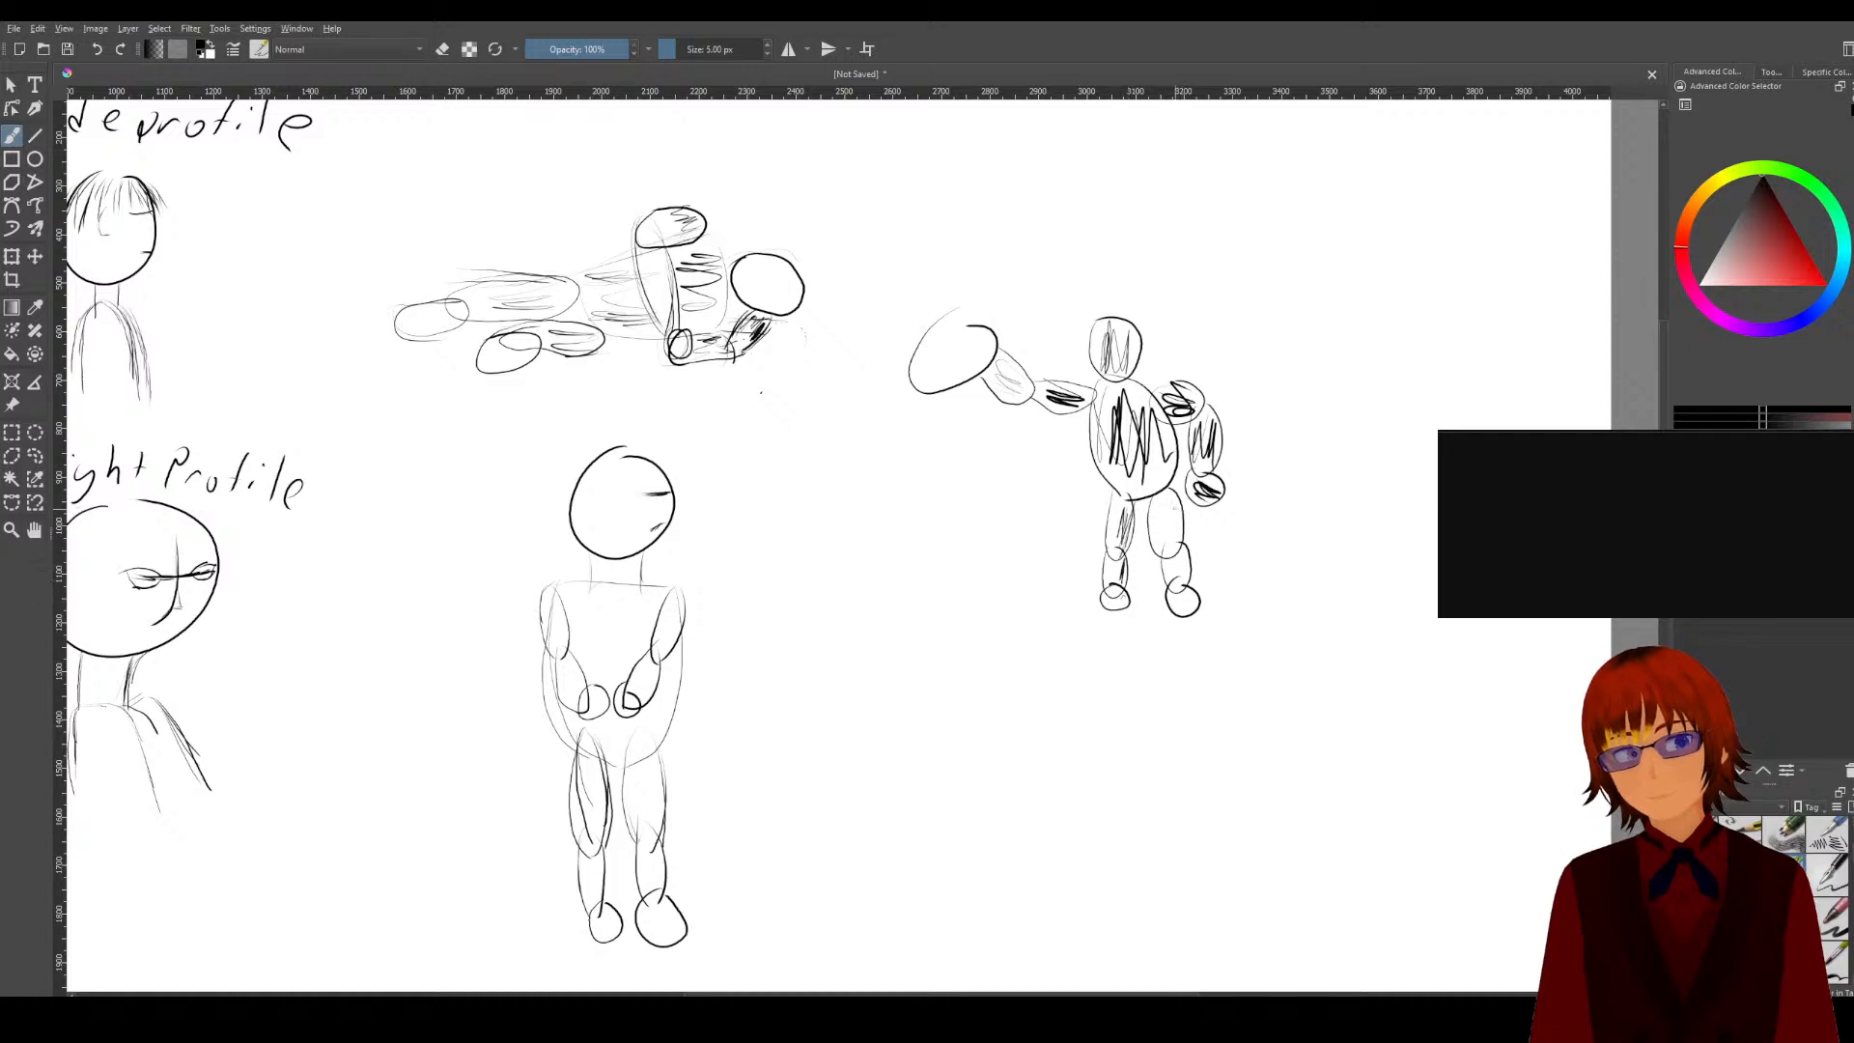
{"action": "mouse_move", "coordinate": [1172, 498]}
{"action": "left_mouse_down"}
{"action": "mouse_move", "coordinate": [1194, 609]}
{"action": "mouse_move", "coordinate": [1192, 589]}
{"action": "left_mouse_up"}
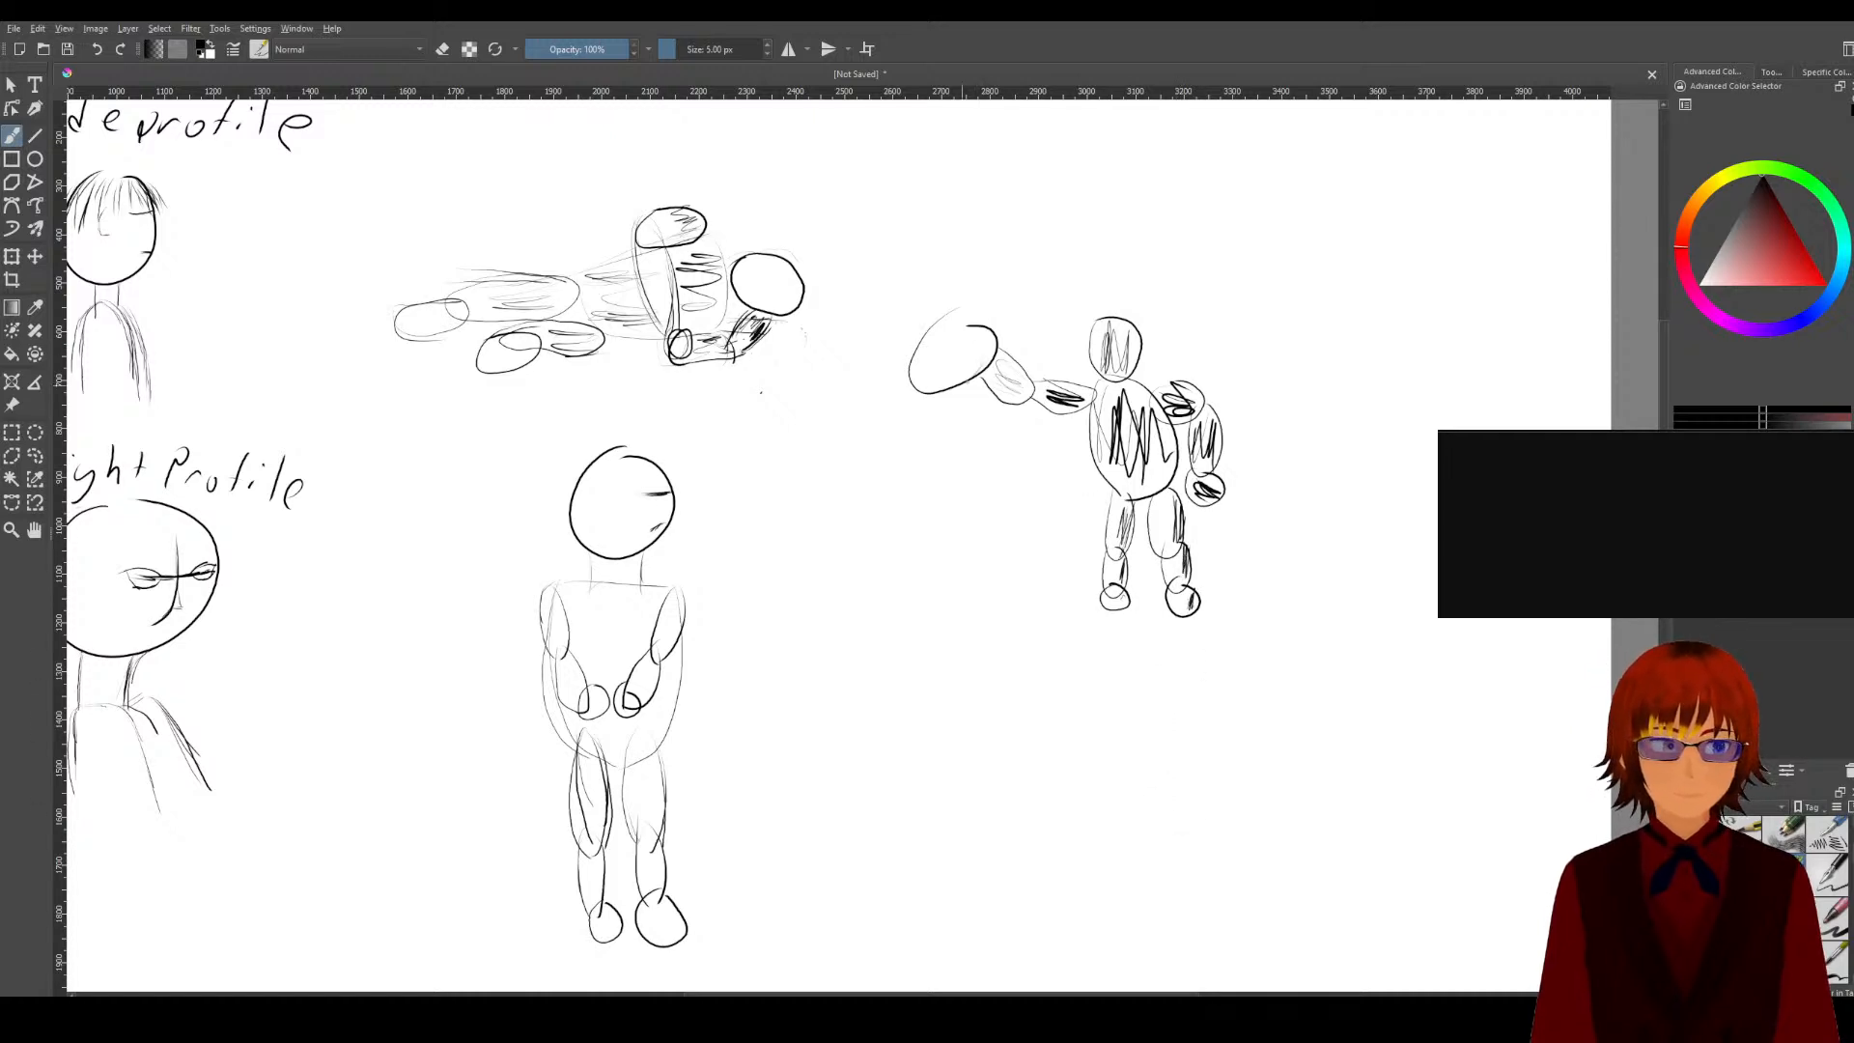
{"action": "left_click_drag", "start_coordinate": [978, 366], "coordinate": [947, 387]}
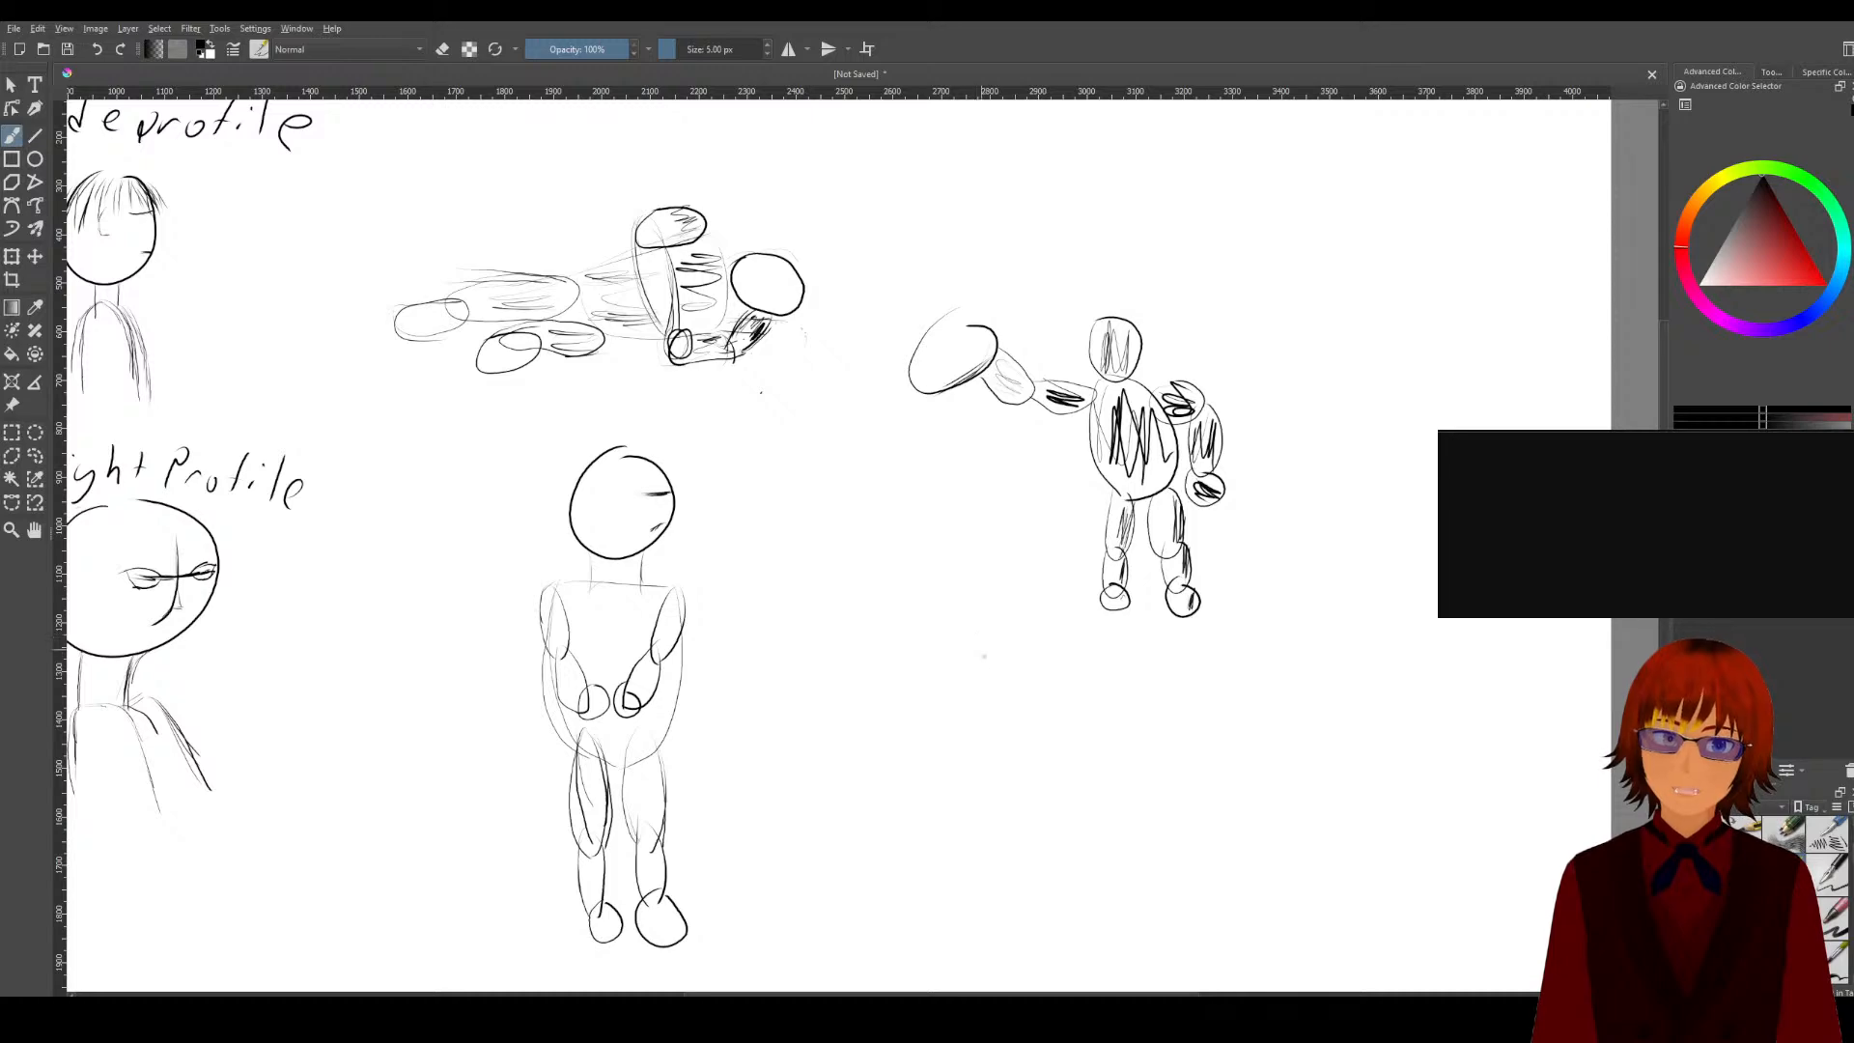
Step: Below the shaded figure, draw a tilted oval head about 290 px wide and a reclining oval torso about 600 px long extending from it
{"action": "scroll", "coordinate": [984, 657], "scroll_direction": "down", "scroll_amount": 3}
{"action": "scroll", "coordinate": [1010, 687], "scroll_direction": "up", "scroll_amount": 1}
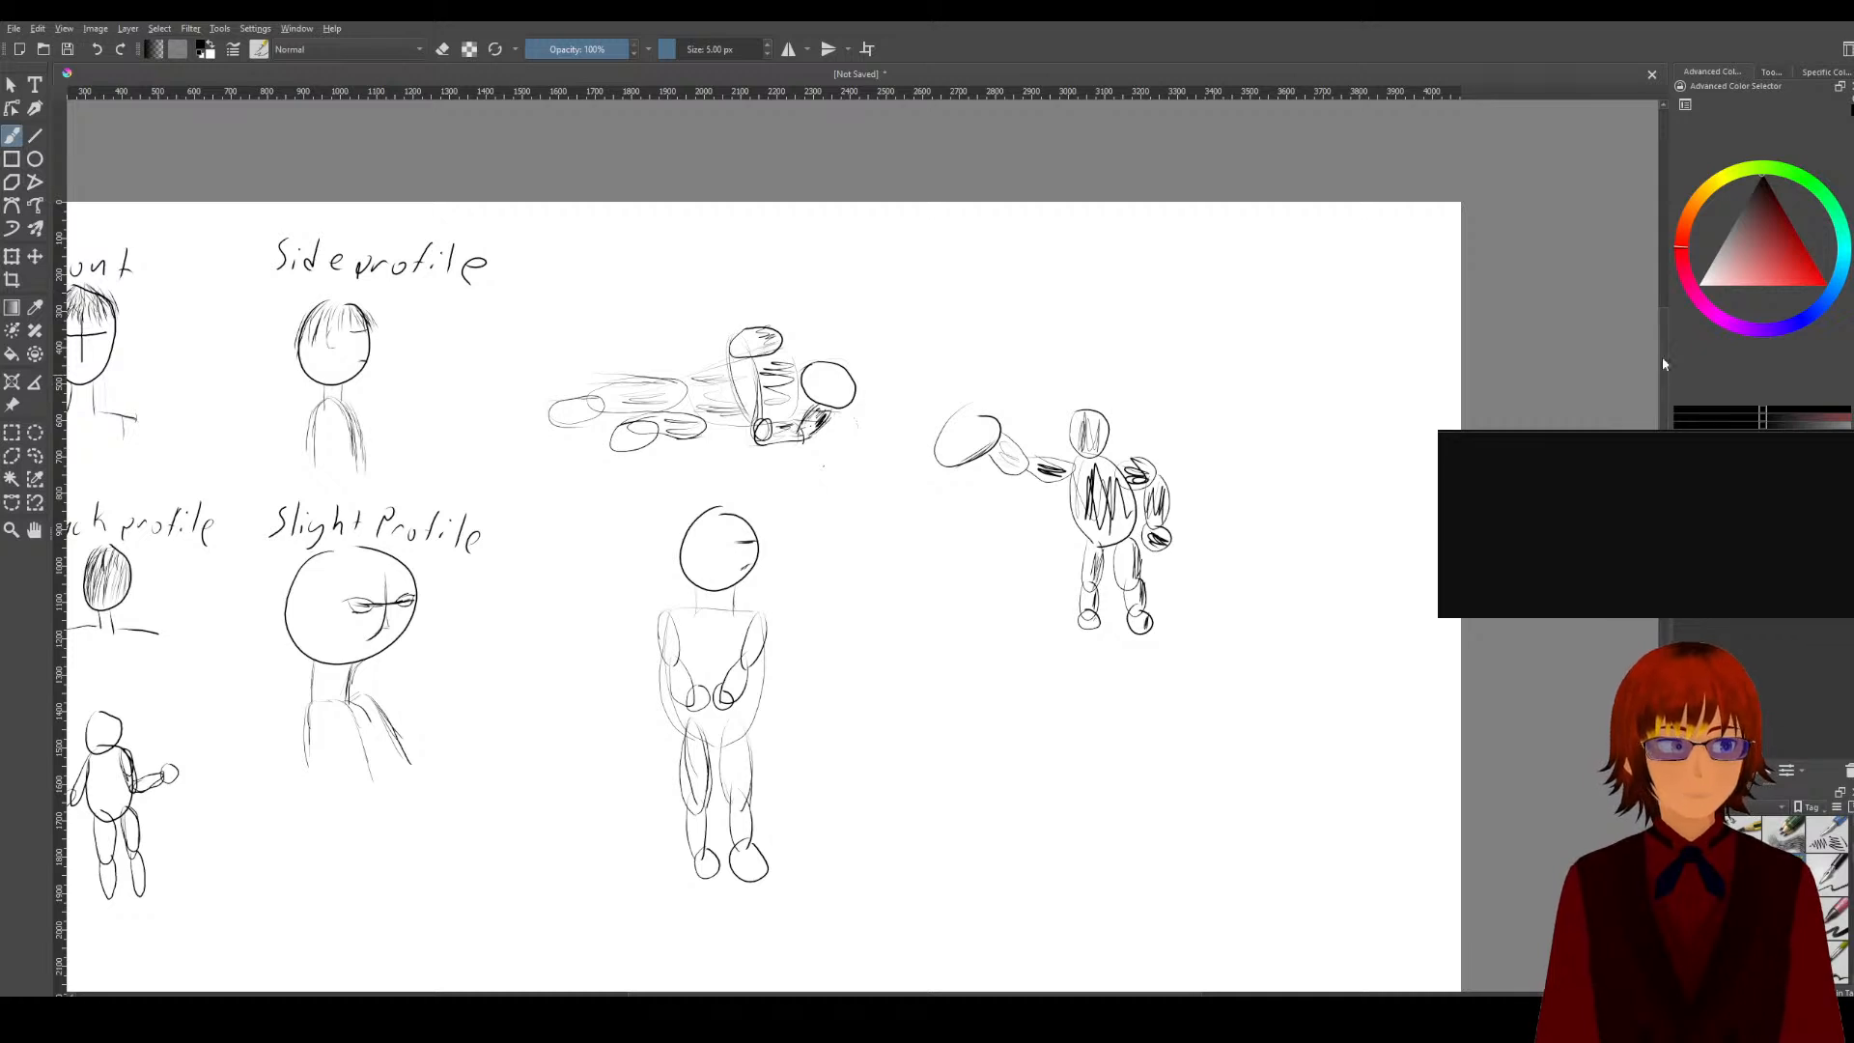
{"action": "left_click_drag", "start_coordinate": [1660, 356], "coordinate": [1661, 407]}
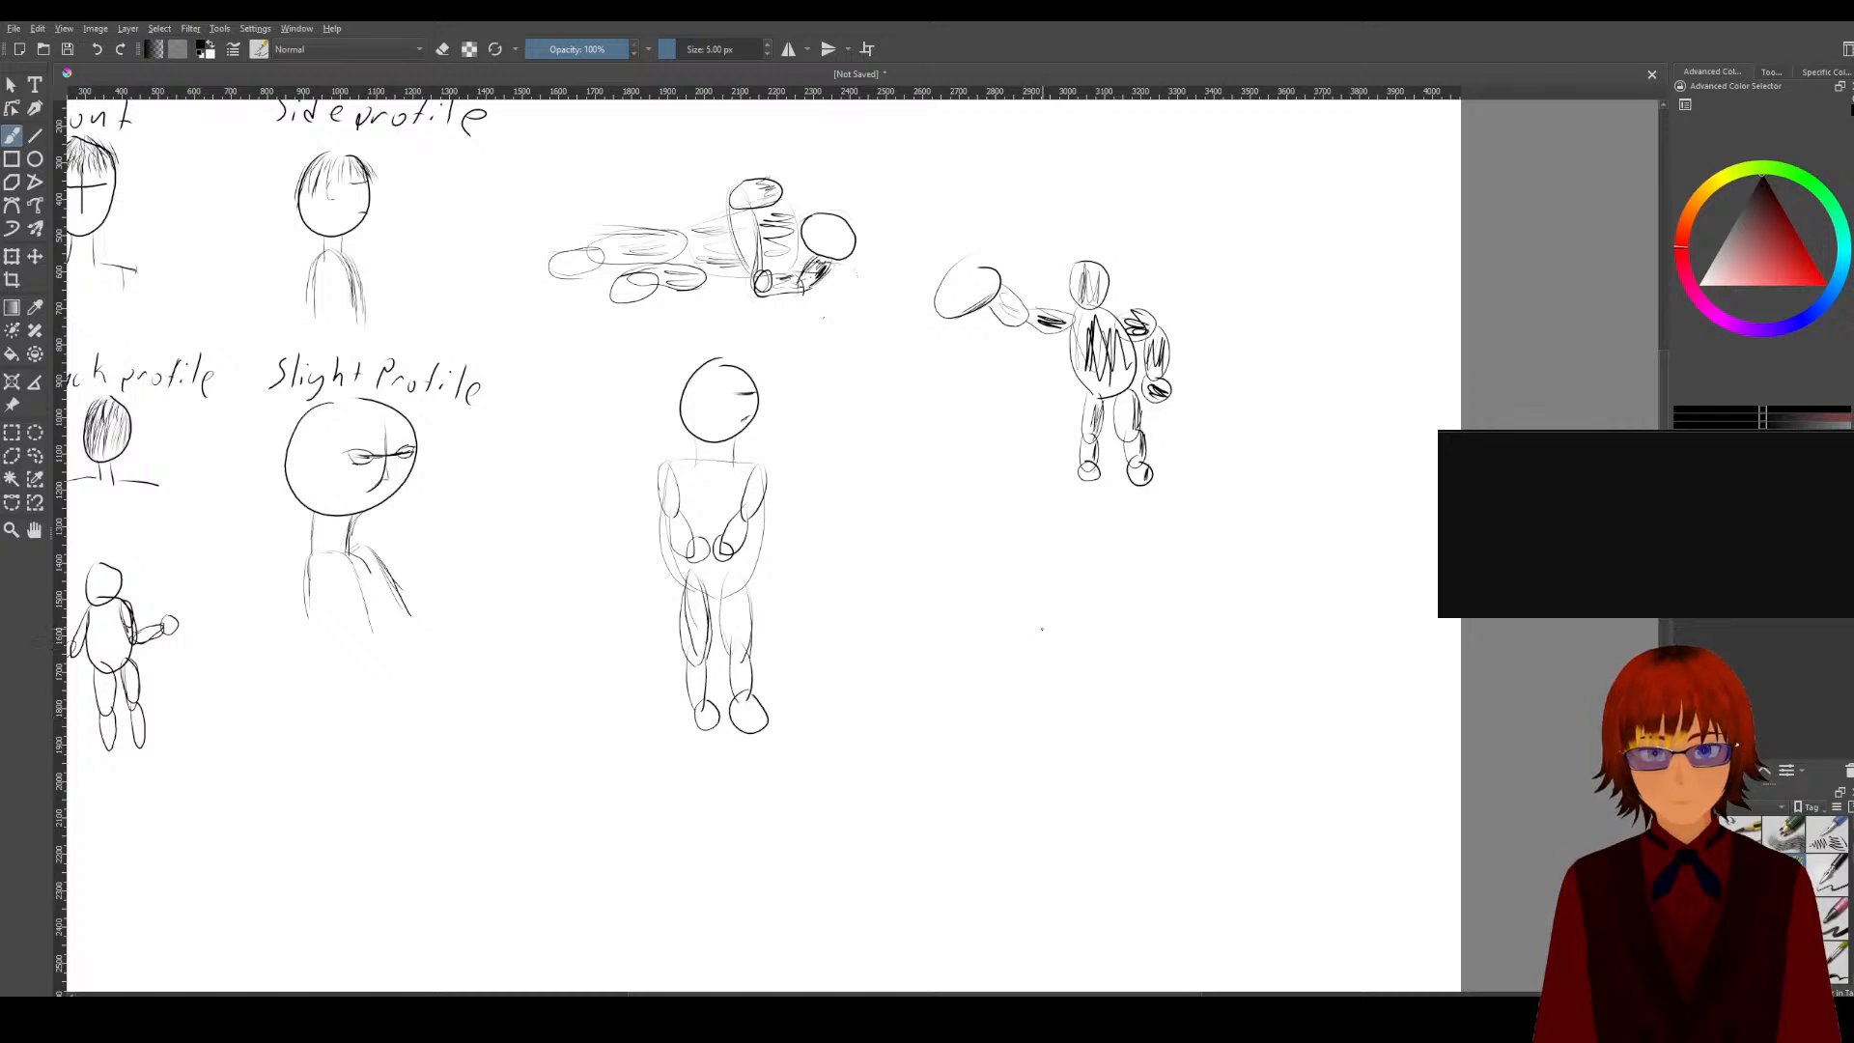
{"action": "mouse_move", "coordinate": [1042, 629]}
{"action": "left_mouse_down"}
{"action": "mouse_move", "coordinate": [991, 720]}
{"action": "mouse_move", "coordinate": [1065, 750]}
{"action": "mouse_move", "coordinate": [1061, 634]}
{"action": "left_mouse_up"}
{"action": "mouse_move", "coordinate": [1013, 777]}
{"action": "left_mouse_down"}
{"action": "mouse_move", "coordinate": [1028, 819]}
{"action": "mouse_move", "coordinate": [1041, 780]}
{"action": "left_mouse_up"}
{"action": "key", "text": "ctrl+z"}
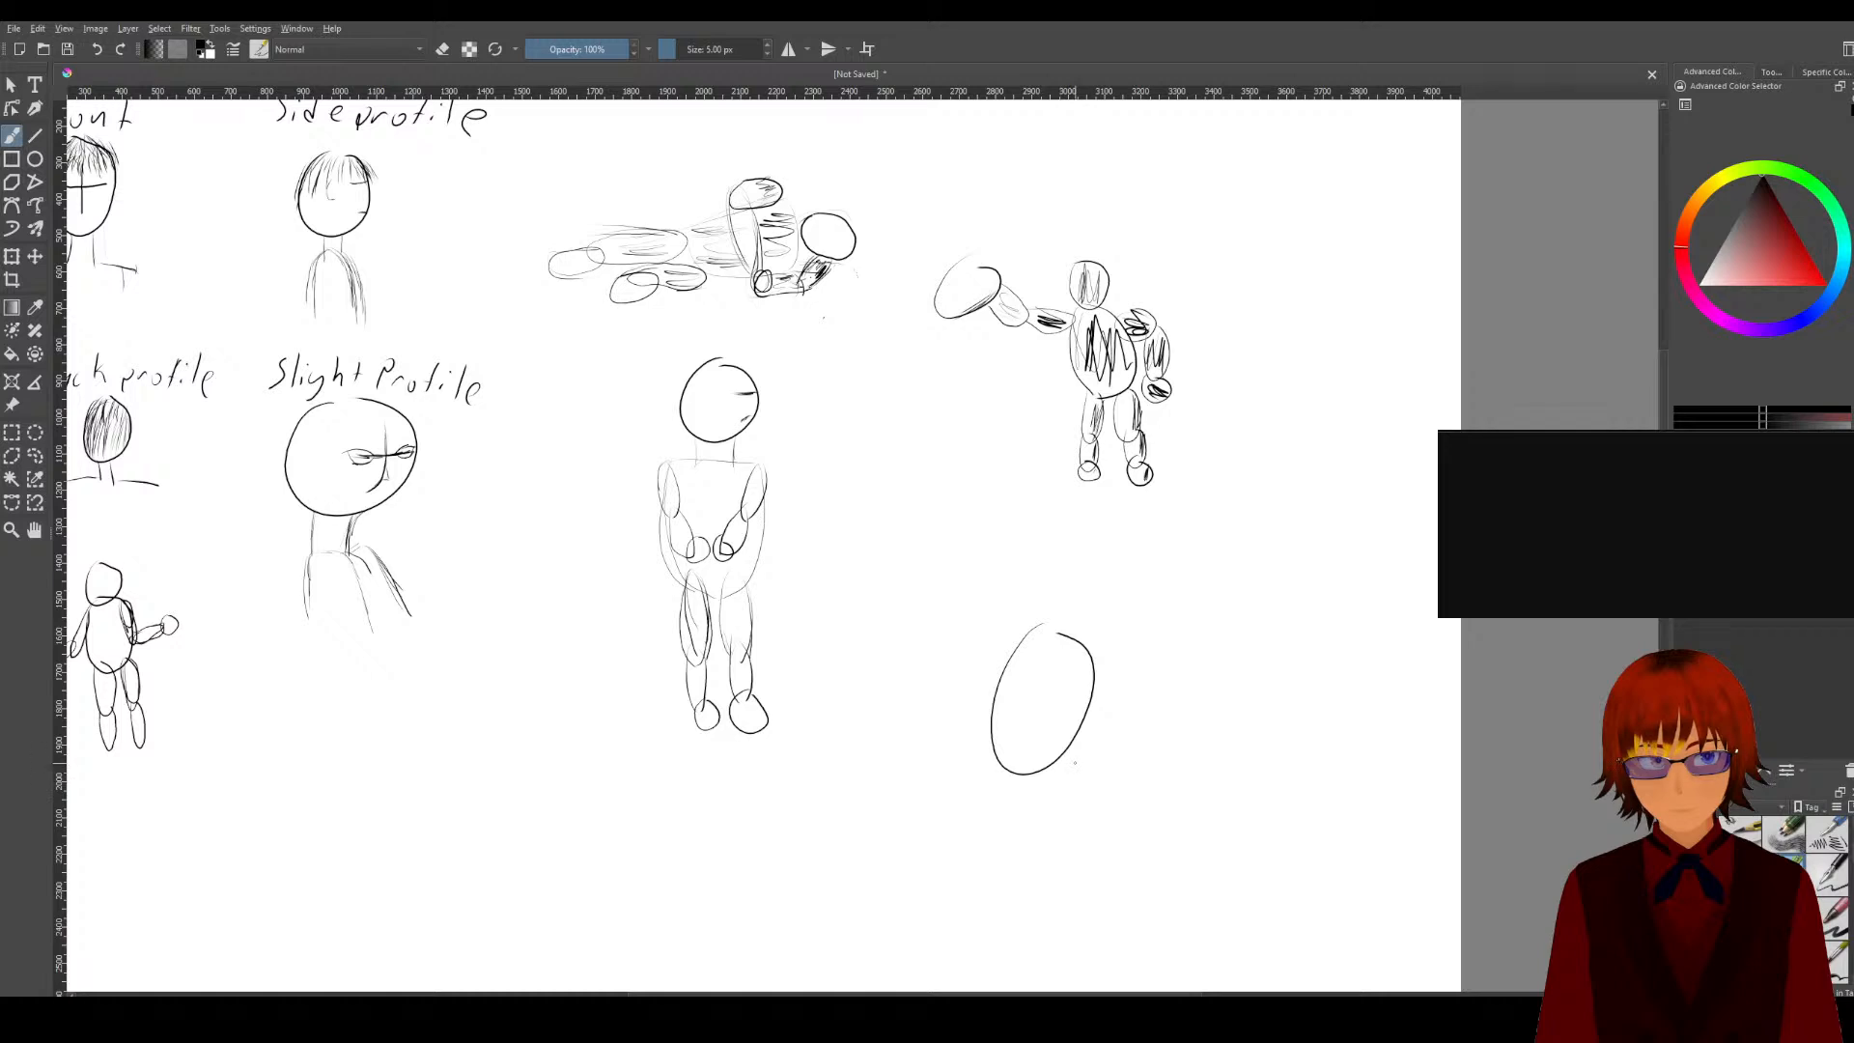
{"action": "left_click_drag", "start_coordinate": [1067, 756], "coordinate": [1207, 787]}
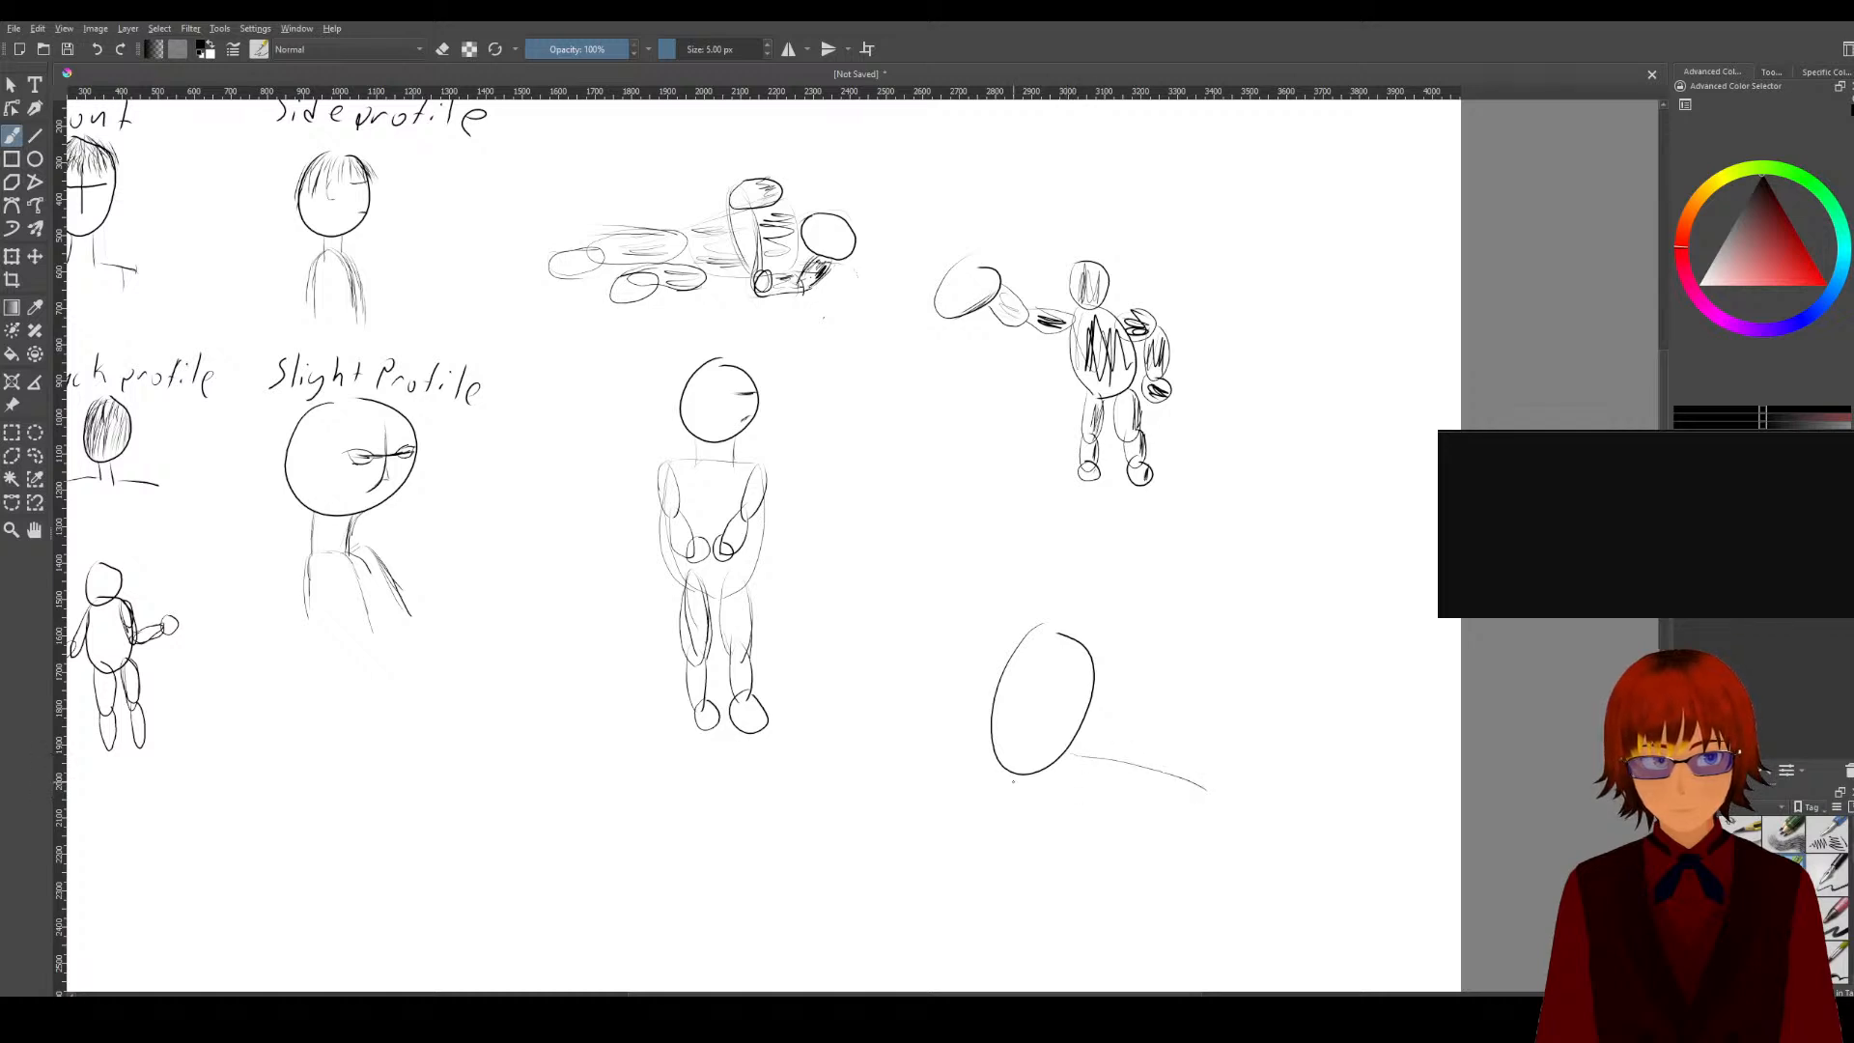
{"action": "mouse_move", "coordinate": [1016, 784]}
{"action": "left_mouse_down"}
{"action": "mouse_move", "coordinate": [1062, 850]}
{"action": "mouse_move", "coordinate": [1197, 869]}
{"action": "mouse_move", "coordinate": [1205, 784]}
{"action": "left_mouse_up"}
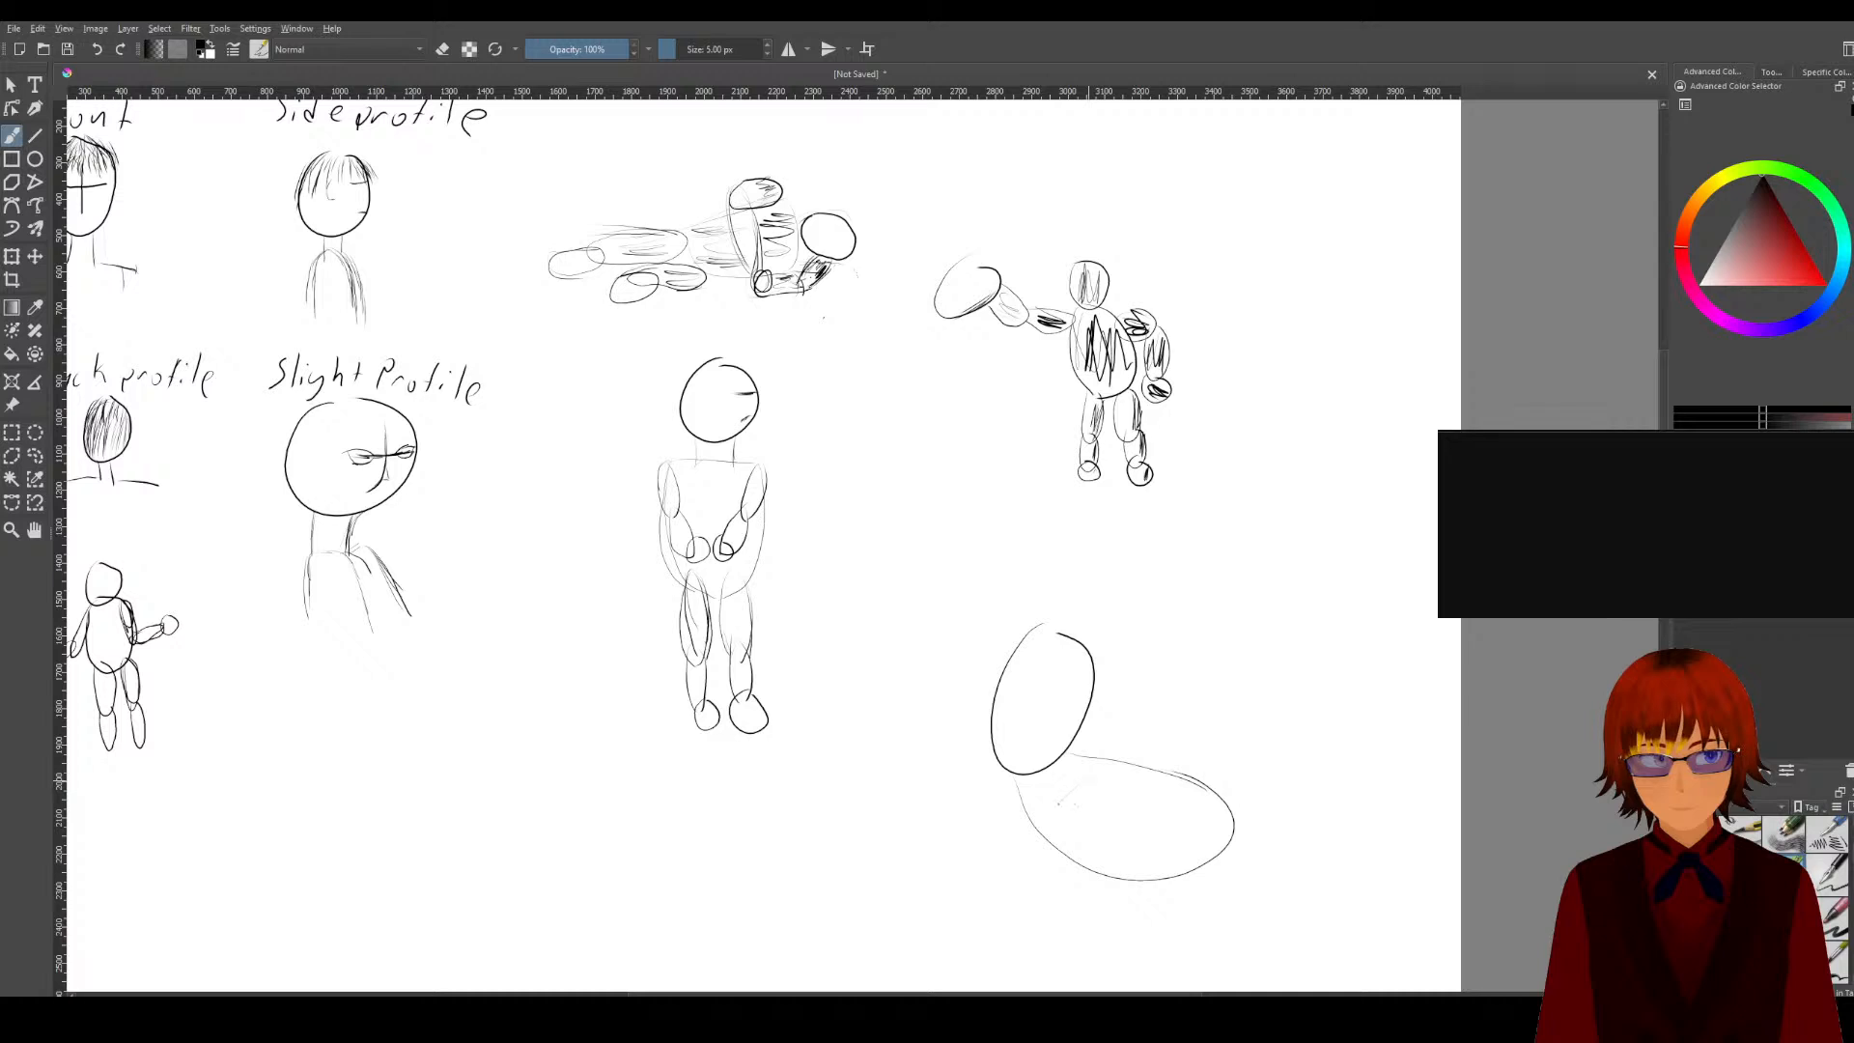
Step: Draw the reclining figure's arms, one bent with its round hand under the chin and the other reaching forward to a round hand
{"action": "mouse_move", "coordinate": [1059, 802]}
{"action": "left_mouse_down"}
{"action": "mouse_move", "coordinate": [1068, 866]}
{"action": "mouse_move", "coordinate": [1107, 788]}
{"action": "left_mouse_up"}
{"action": "mouse_move", "coordinate": [1010, 758]}
{"action": "left_mouse_down"}
{"action": "mouse_move", "coordinate": [995, 817]}
{"action": "mouse_move", "coordinate": [1046, 862]}
{"action": "mouse_move", "coordinate": [1052, 811]}
{"action": "mouse_move", "coordinate": [1034, 769]}
{"action": "mouse_move", "coordinate": [1002, 773]}
{"action": "mouse_move", "coordinate": [1041, 873]}
{"action": "left_mouse_up"}
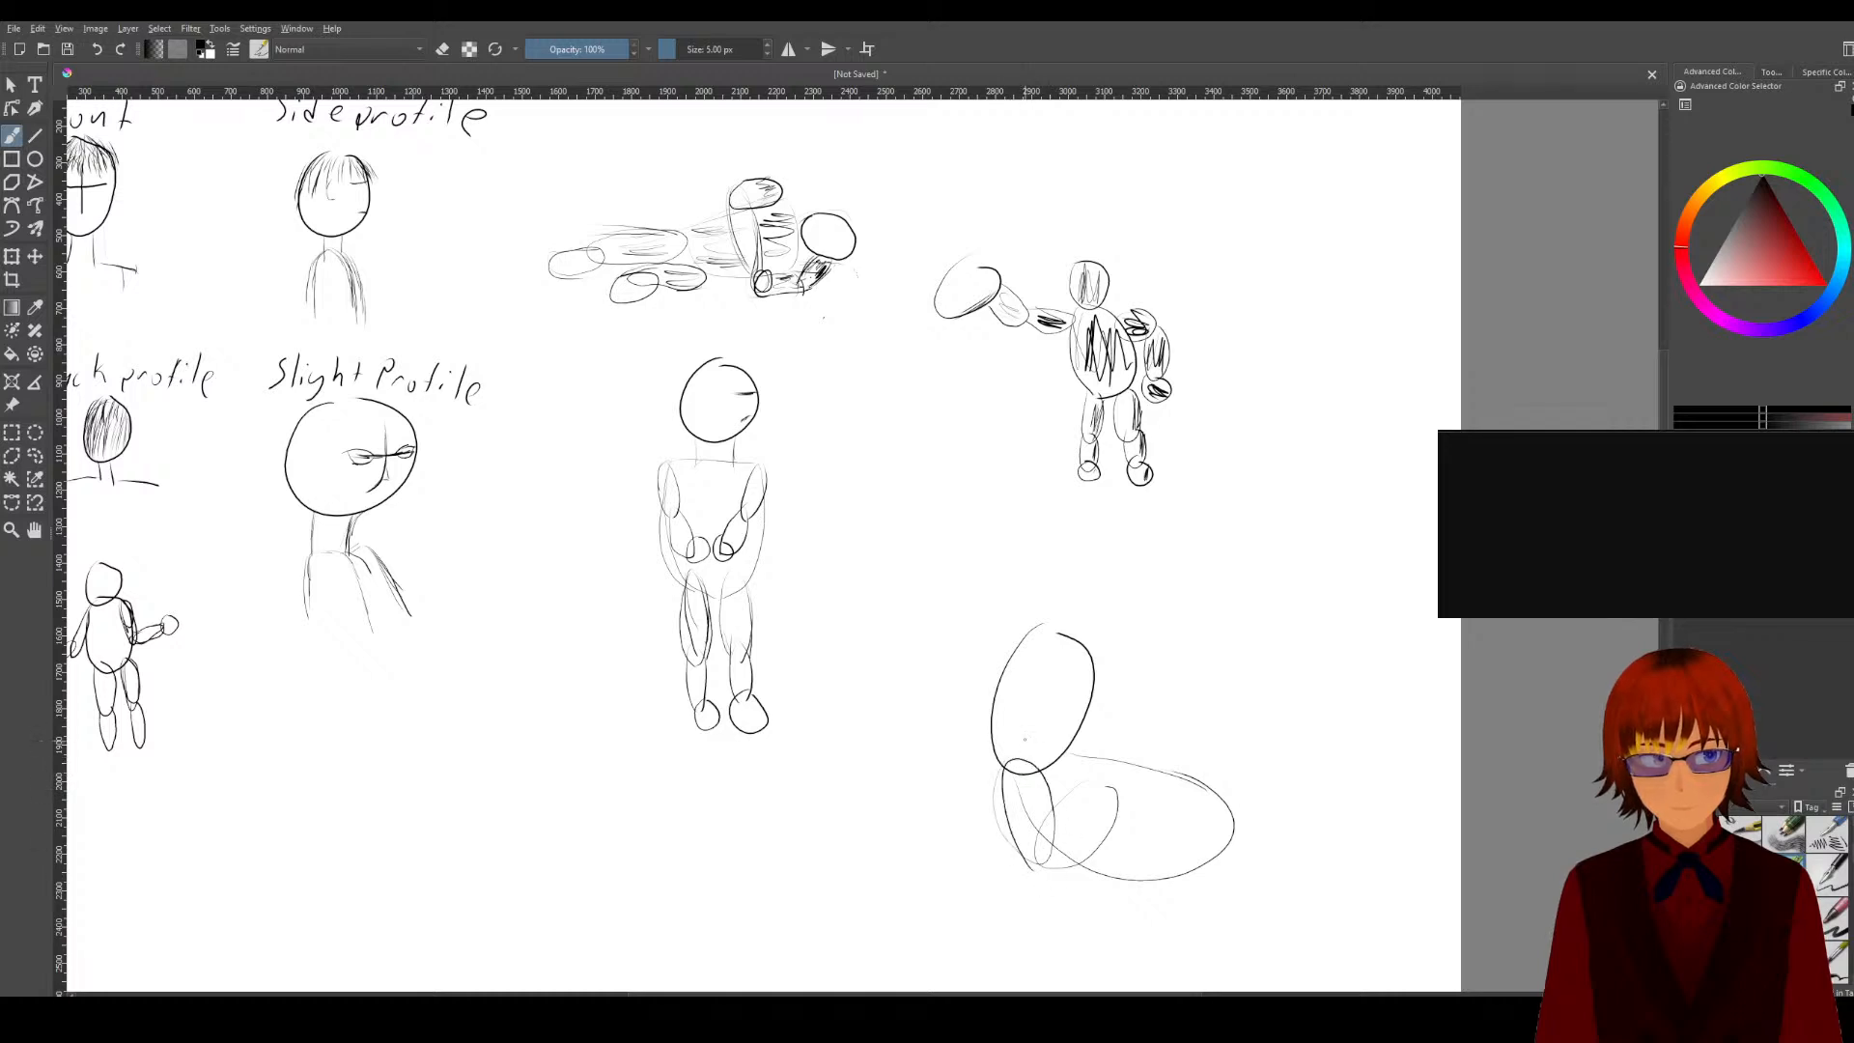
{"action": "mouse_move", "coordinate": [1024, 740]}
{"action": "left_mouse_down"}
{"action": "mouse_move", "coordinate": [1048, 759]}
{"action": "mouse_move", "coordinate": [1008, 751]}
{"action": "left_mouse_up"}
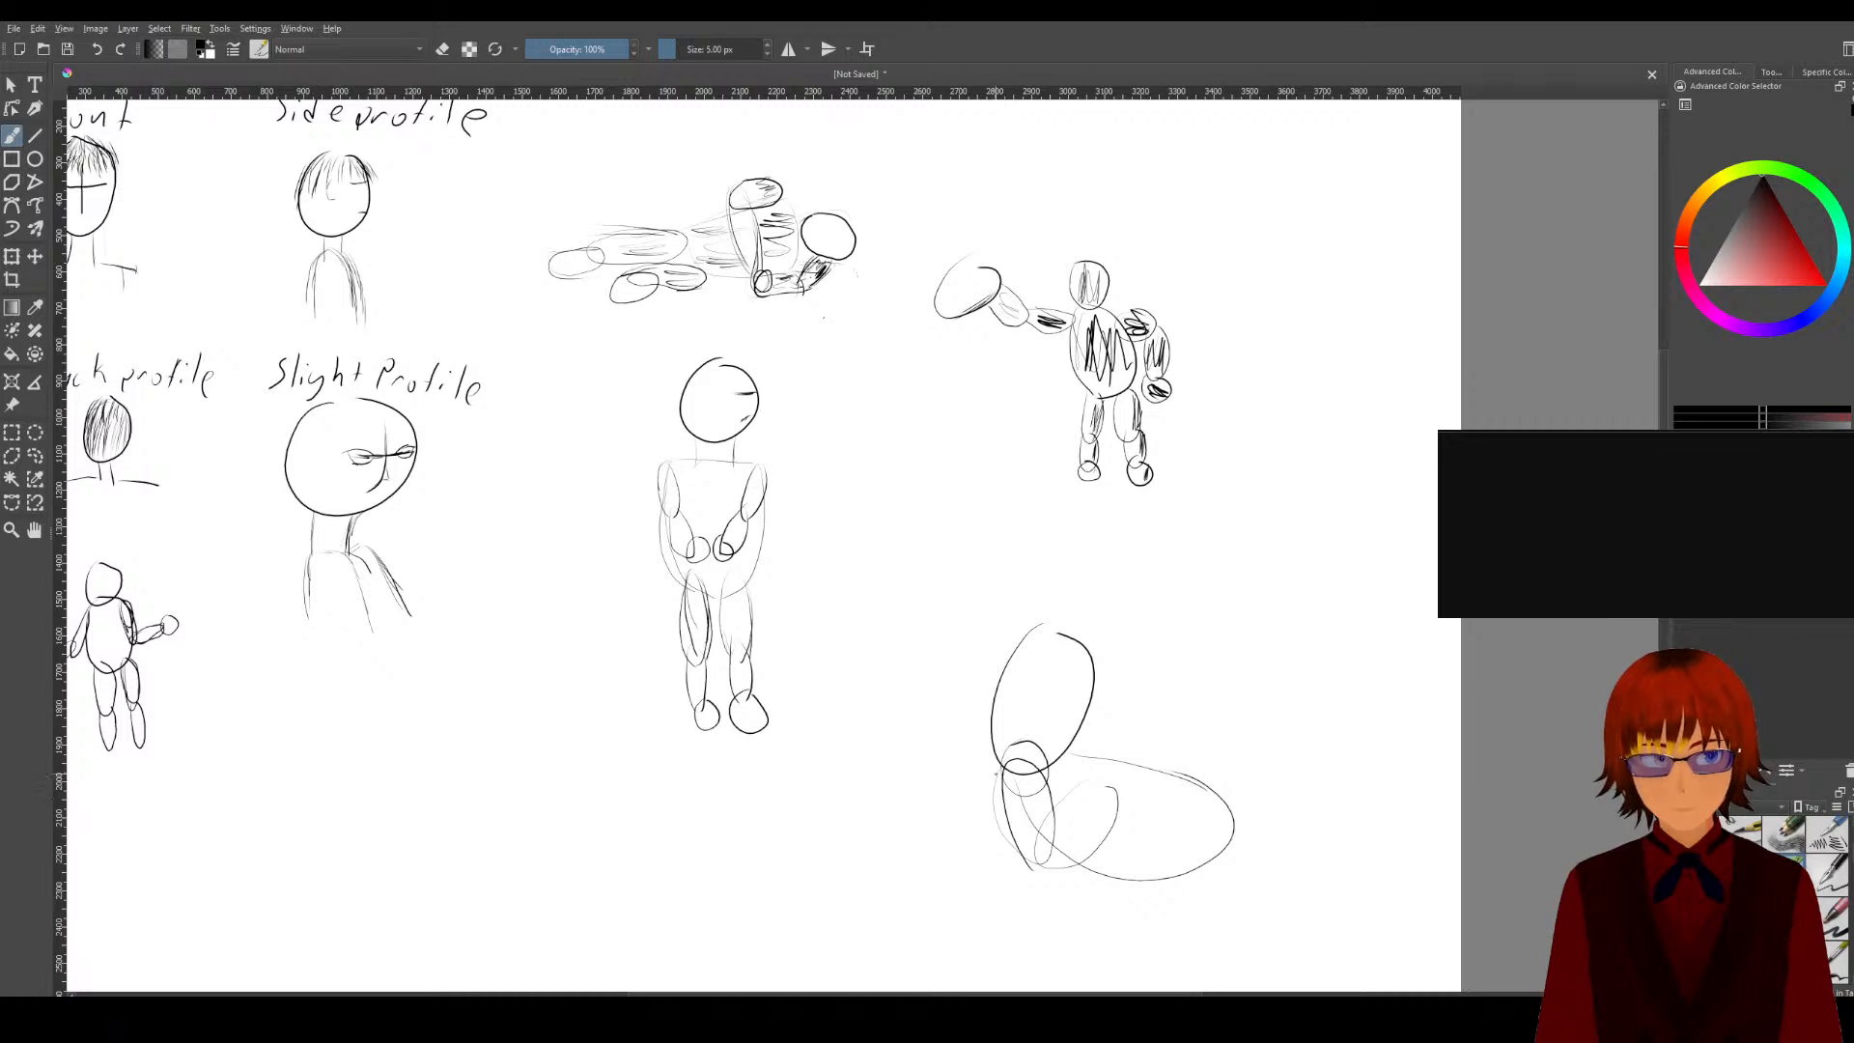
{"action": "mouse_move", "coordinate": [959, 804]}
{"action": "left_mouse_down"}
{"action": "mouse_move", "coordinate": [925, 831]}
{"action": "mouse_move", "coordinate": [930, 858]}
{"action": "mouse_move", "coordinate": [975, 825]}
{"action": "mouse_move", "coordinate": [885, 842]}
{"action": "left_mouse_up"}
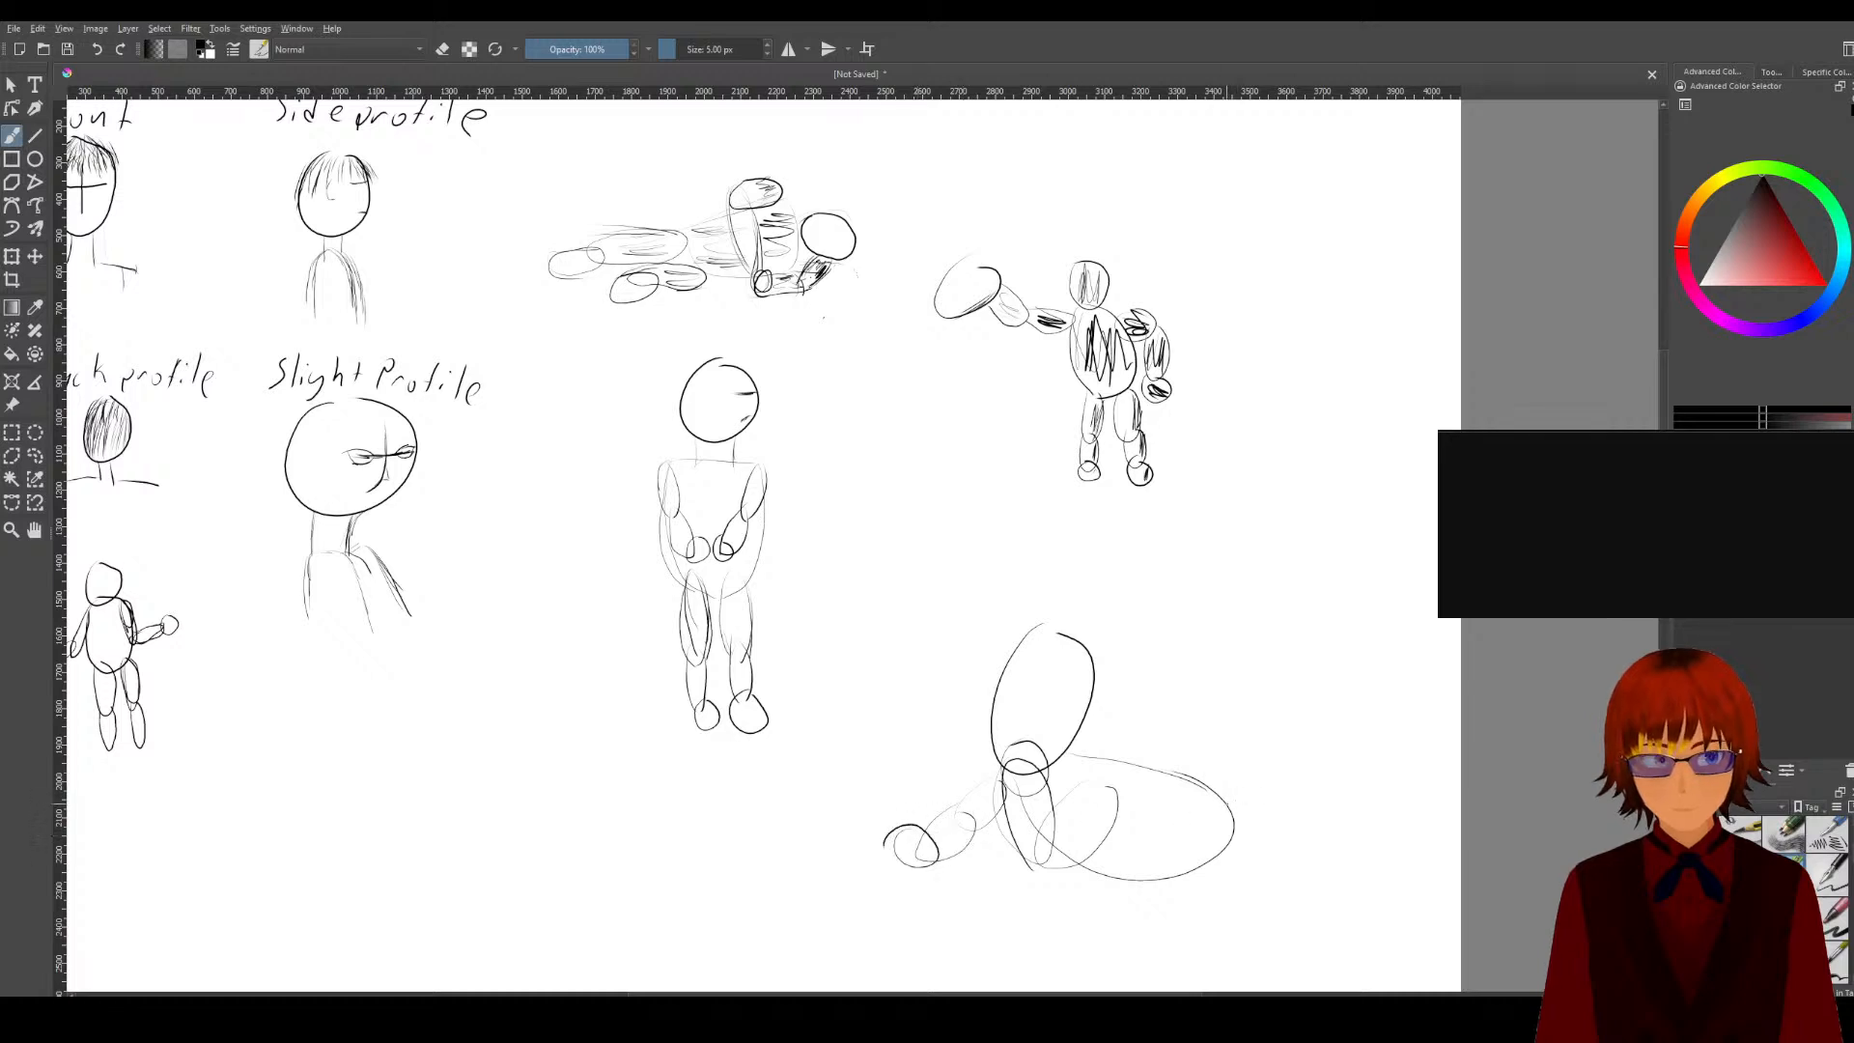
{"action": "mouse_move", "coordinate": [1238, 804]}
{"action": "left_mouse_down"}
{"action": "mouse_move", "coordinate": [1260, 853]}
{"action": "mouse_move", "coordinate": [1212, 803]}
{"action": "left_mouse_up"}
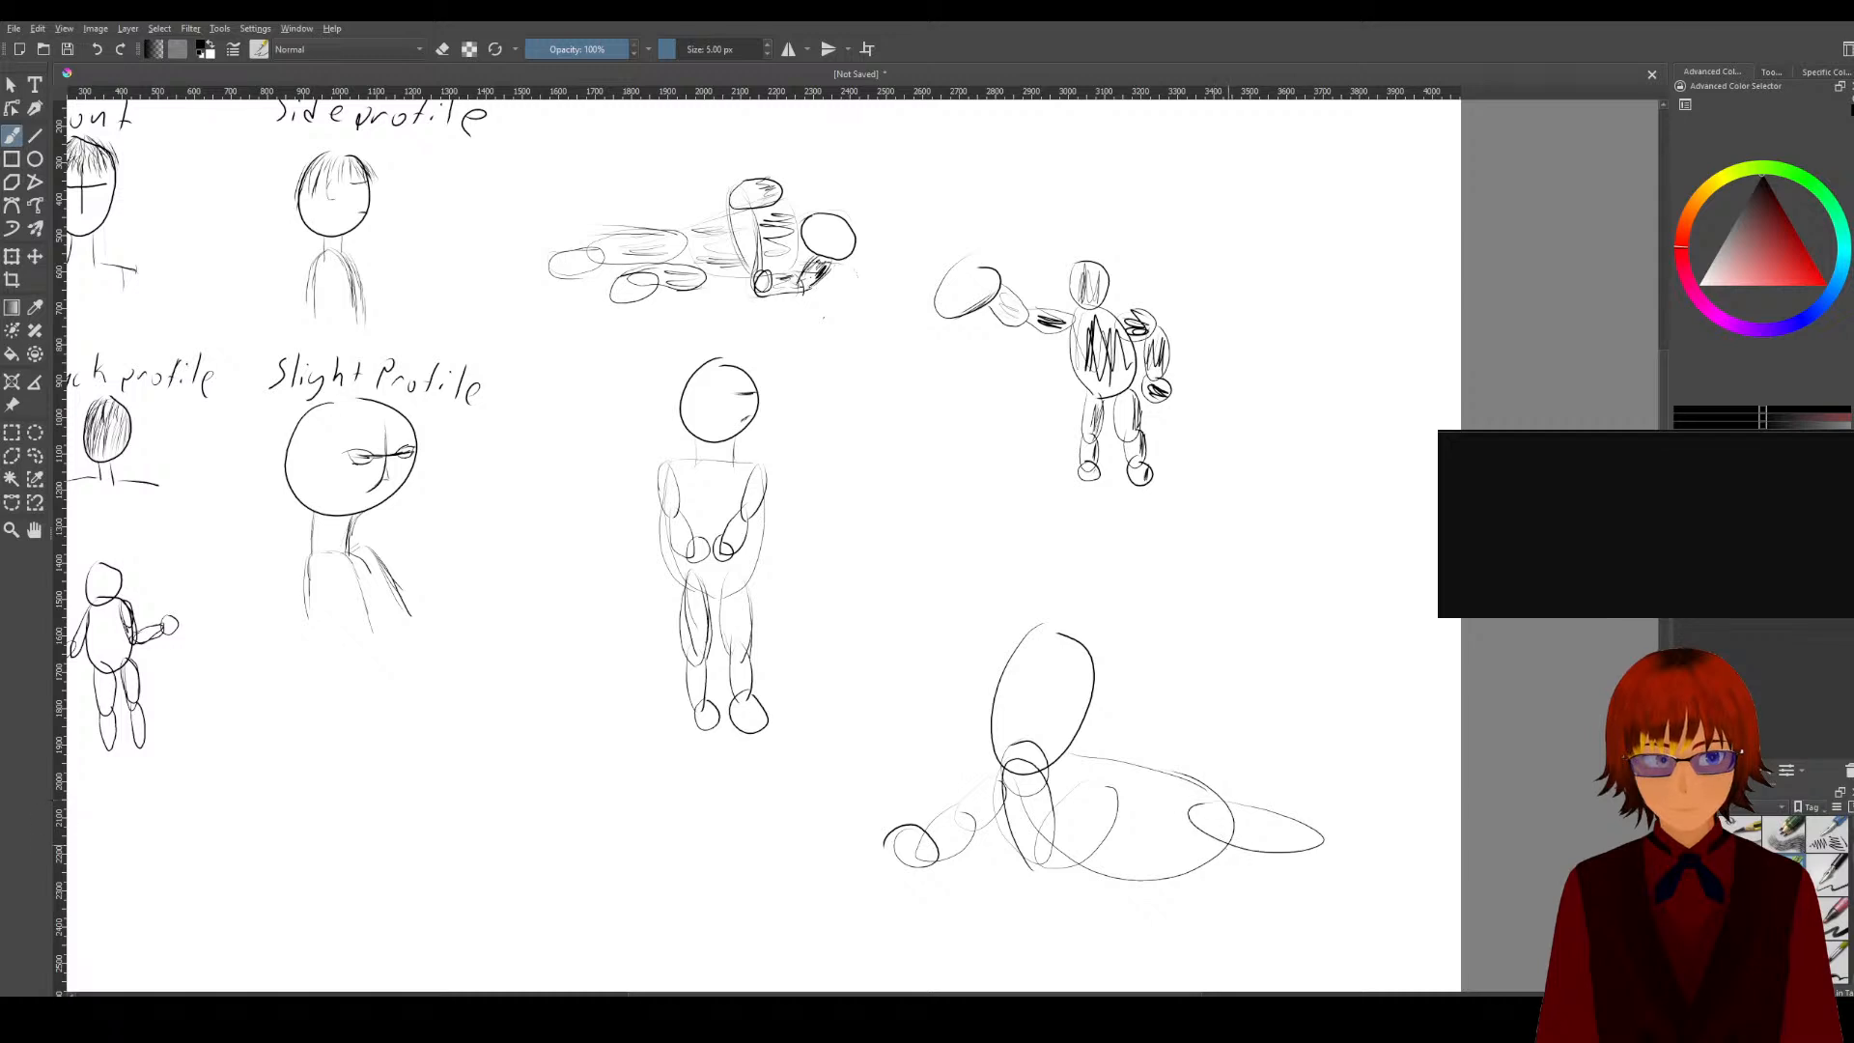
{"action": "mouse_move", "coordinate": [1234, 867]}
{"action": "left_mouse_down"}
{"action": "mouse_move", "coordinate": [1280, 889]}
{"action": "mouse_move", "coordinate": [1212, 895]}
{"action": "mouse_move", "coordinate": [1144, 869]}
{"action": "left_mouse_up"}
{"action": "key", "text": "ctrl+z"}
{"action": "key", "text": "ctrl+z"}
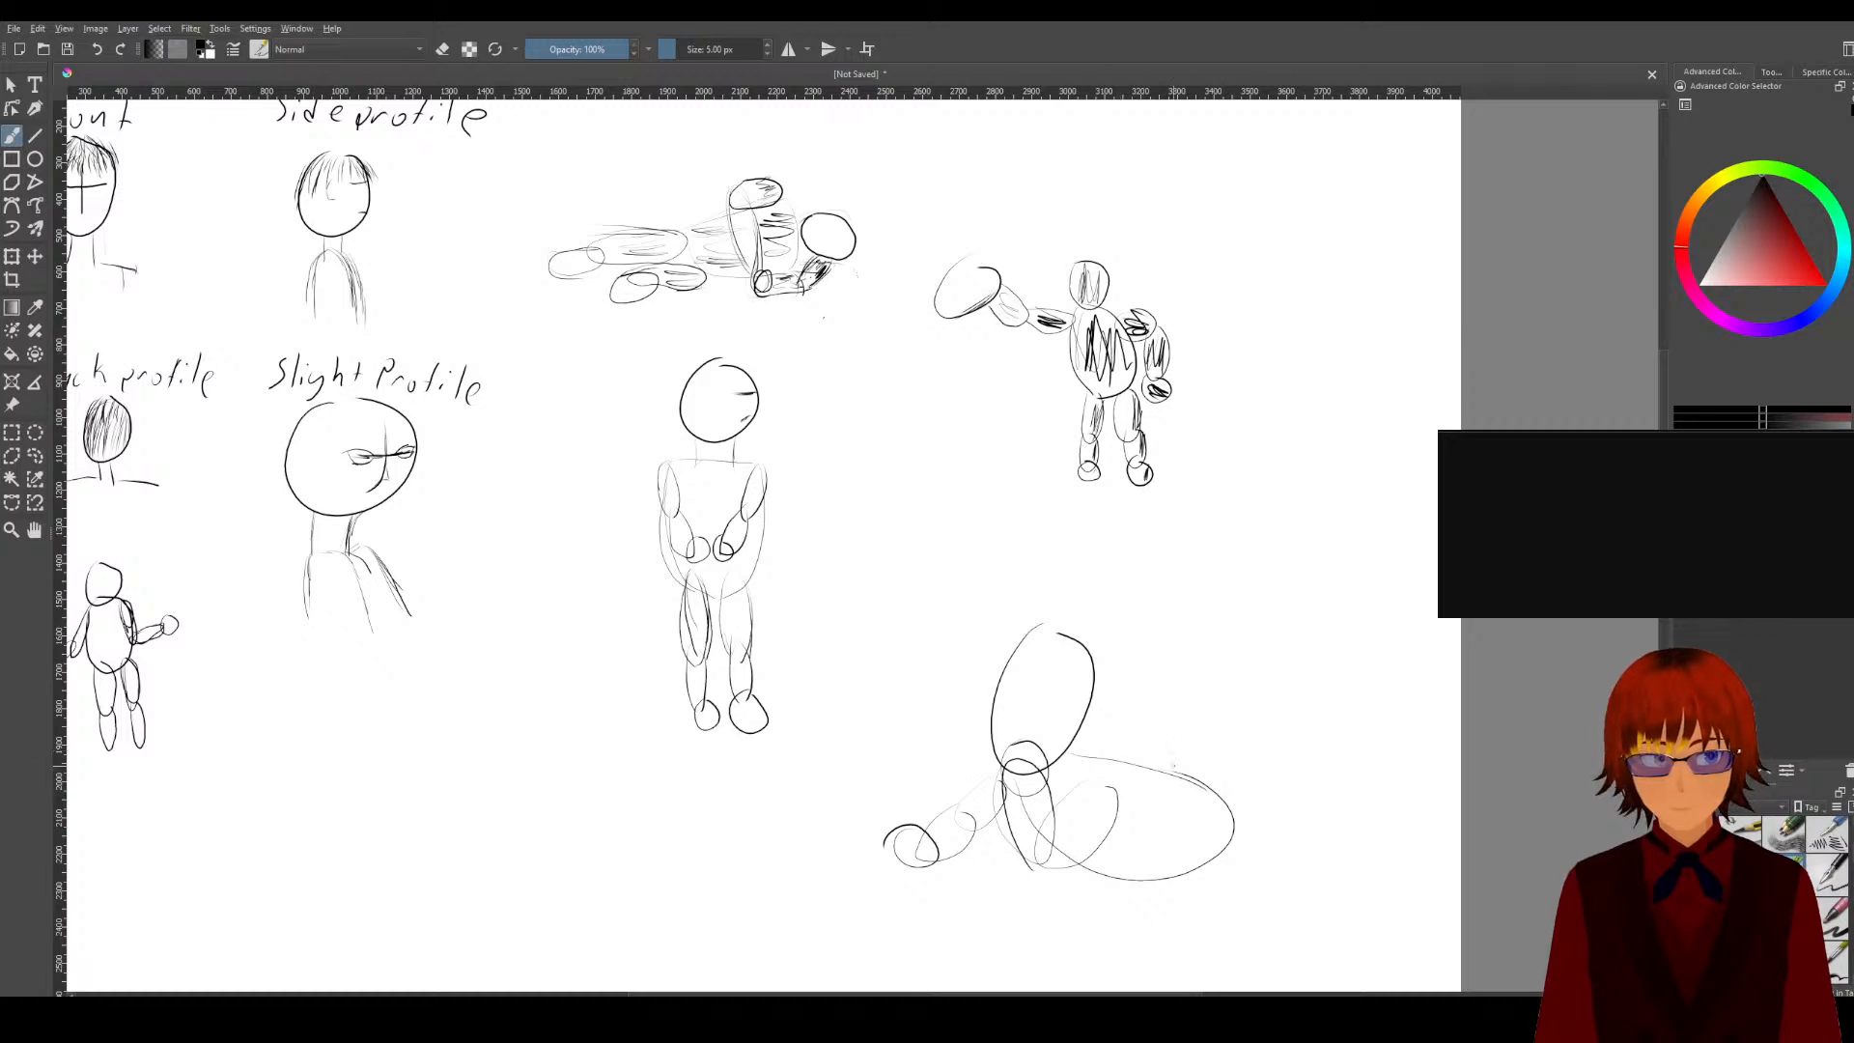
{"action": "mouse_move", "coordinate": [1243, 803]}
{"action": "left_mouse_down"}
{"action": "mouse_move", "coordinate": [1305, 817]}
{"action": "mouse_move", "coordinate": [1222, 823]}
{"action": "mouse_move", "coordinate": [1185, 887]}
{"action": "left_mouse_up"}
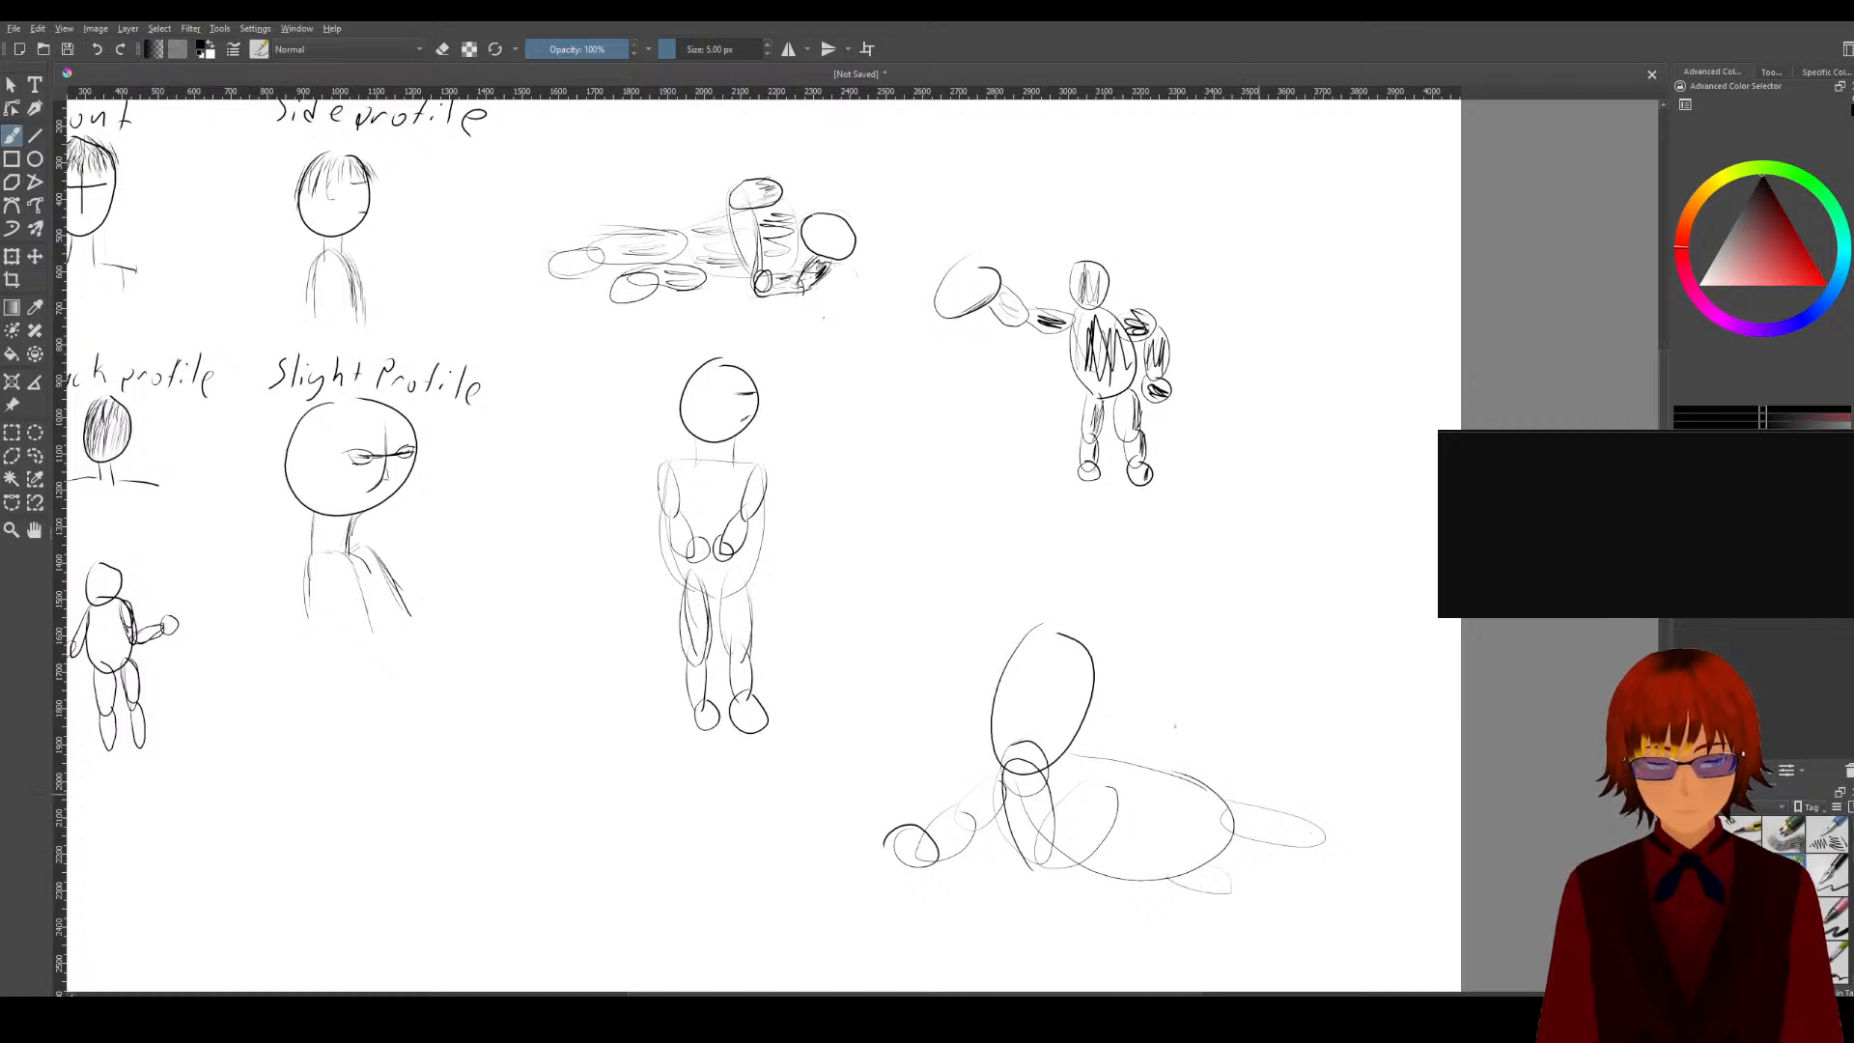
{"action": "key", "text": "ctrl+z"}
{"action": "key", "text": "ctrl+z"}
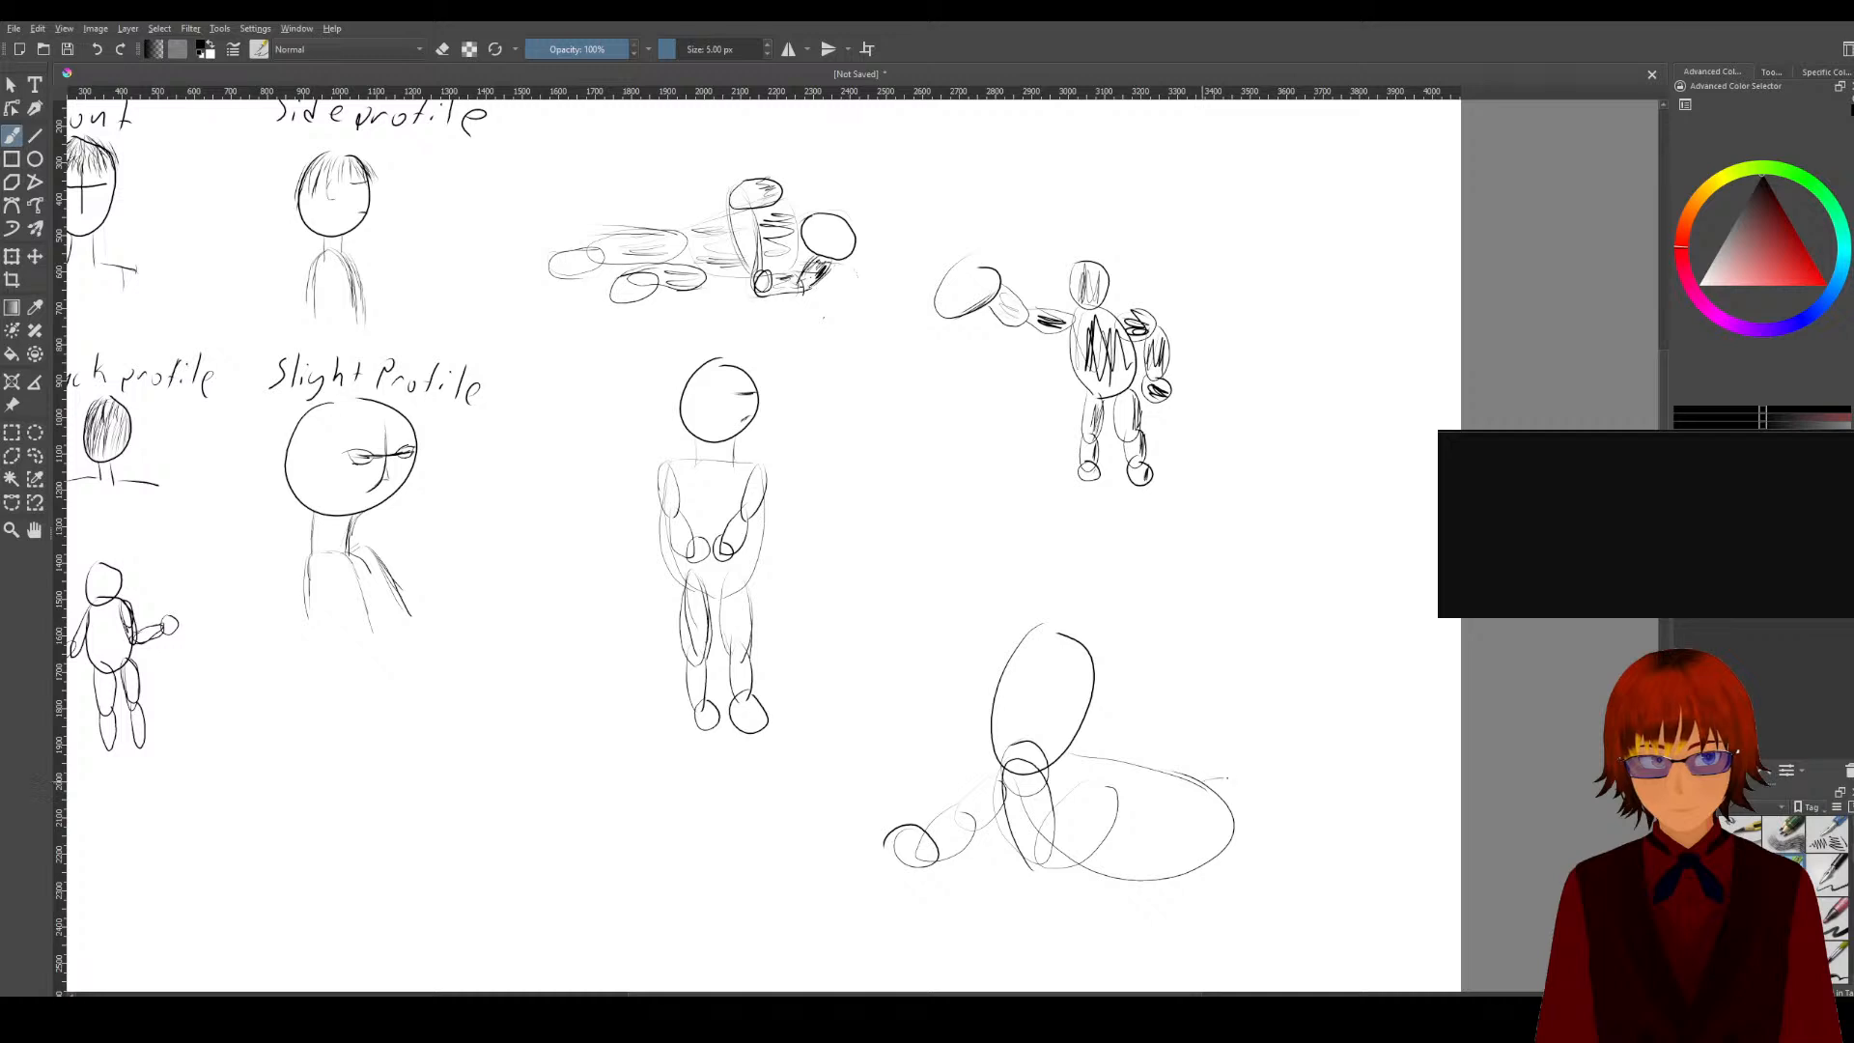
{"action": "mouse_move", "coordinate": [1228, 777]}
{"action": "left_mouse_down"}
{"action": "mouse_move", "coordinate": [1296, 797]}
{"action": "mouse_move", "coordinate": [1193, 794]}
{"action": "left_mouse_up"}
{"action": "key", "text": "ctrl+z"}
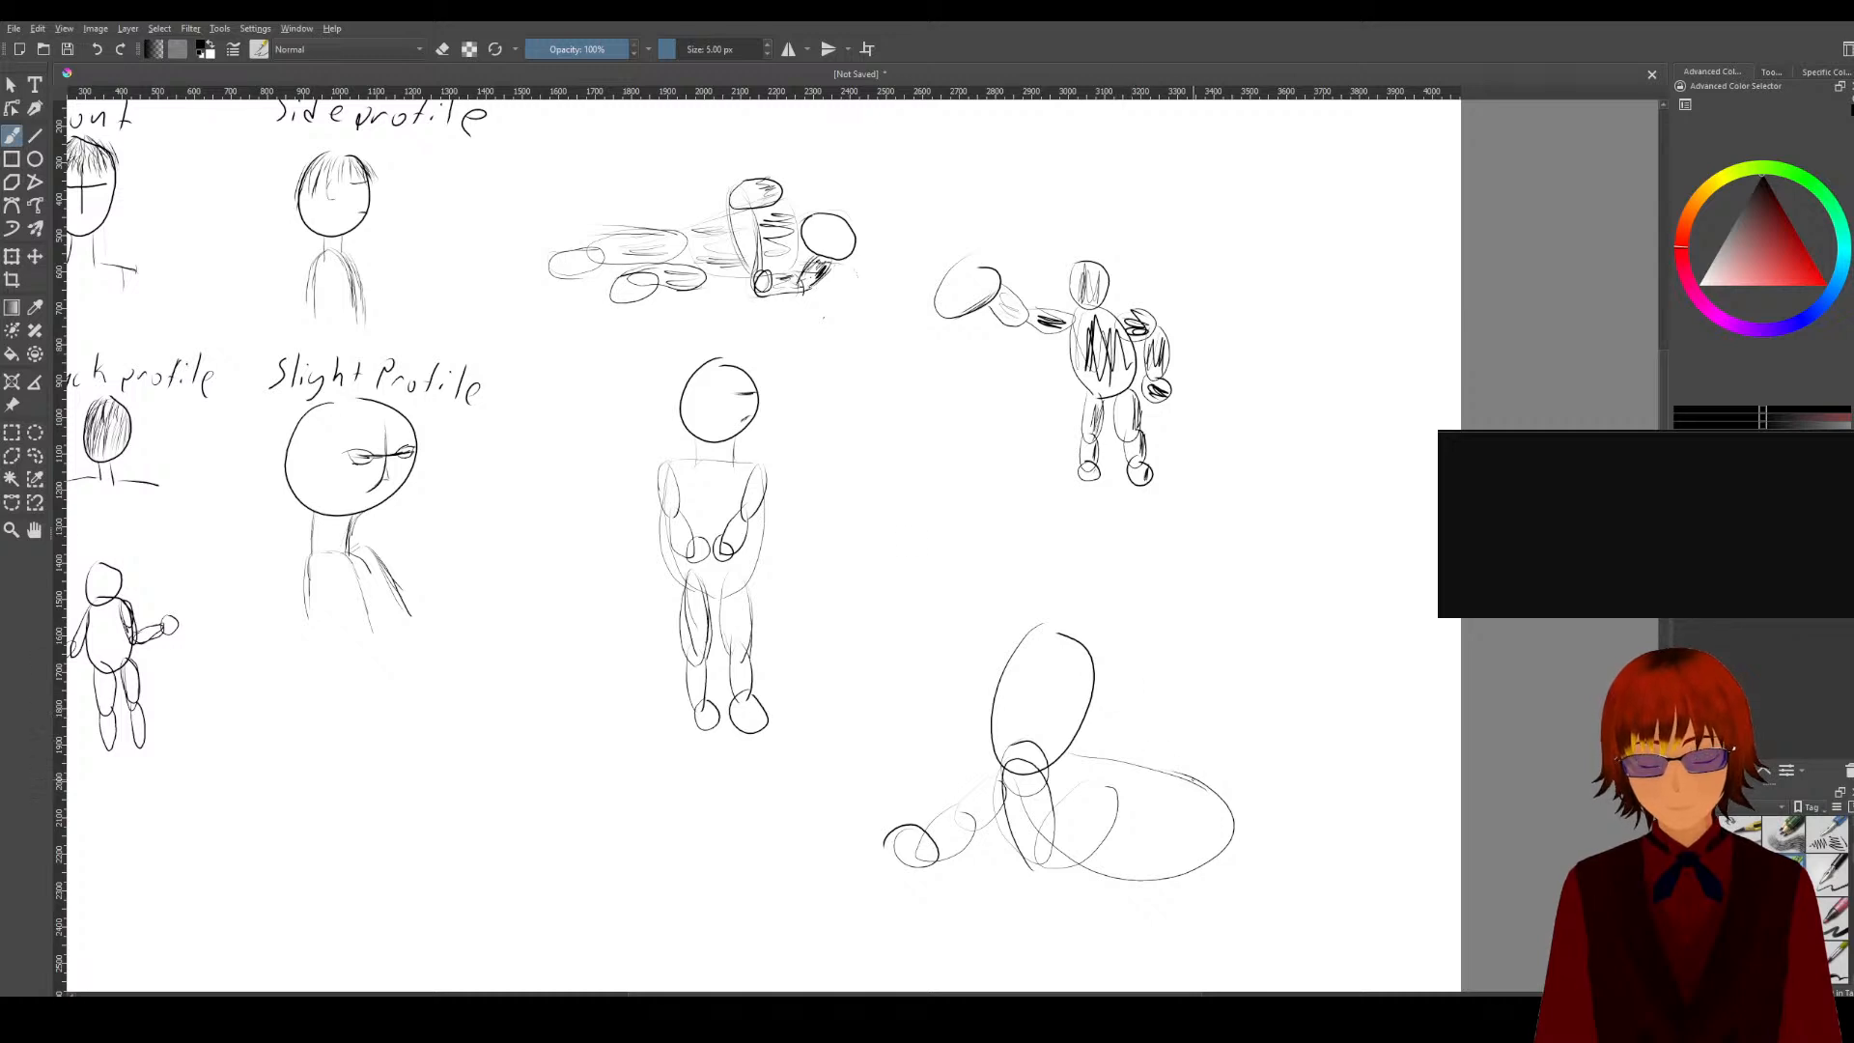
Step: Draw the reclining figure's two legs trailing back from the torso with long thigh lines, overlapping lower-leg ovals and rounded feet
{"action": "left_click_drag", "start_coordinate": [1234, 807], "coordinate": [1317, 857]}
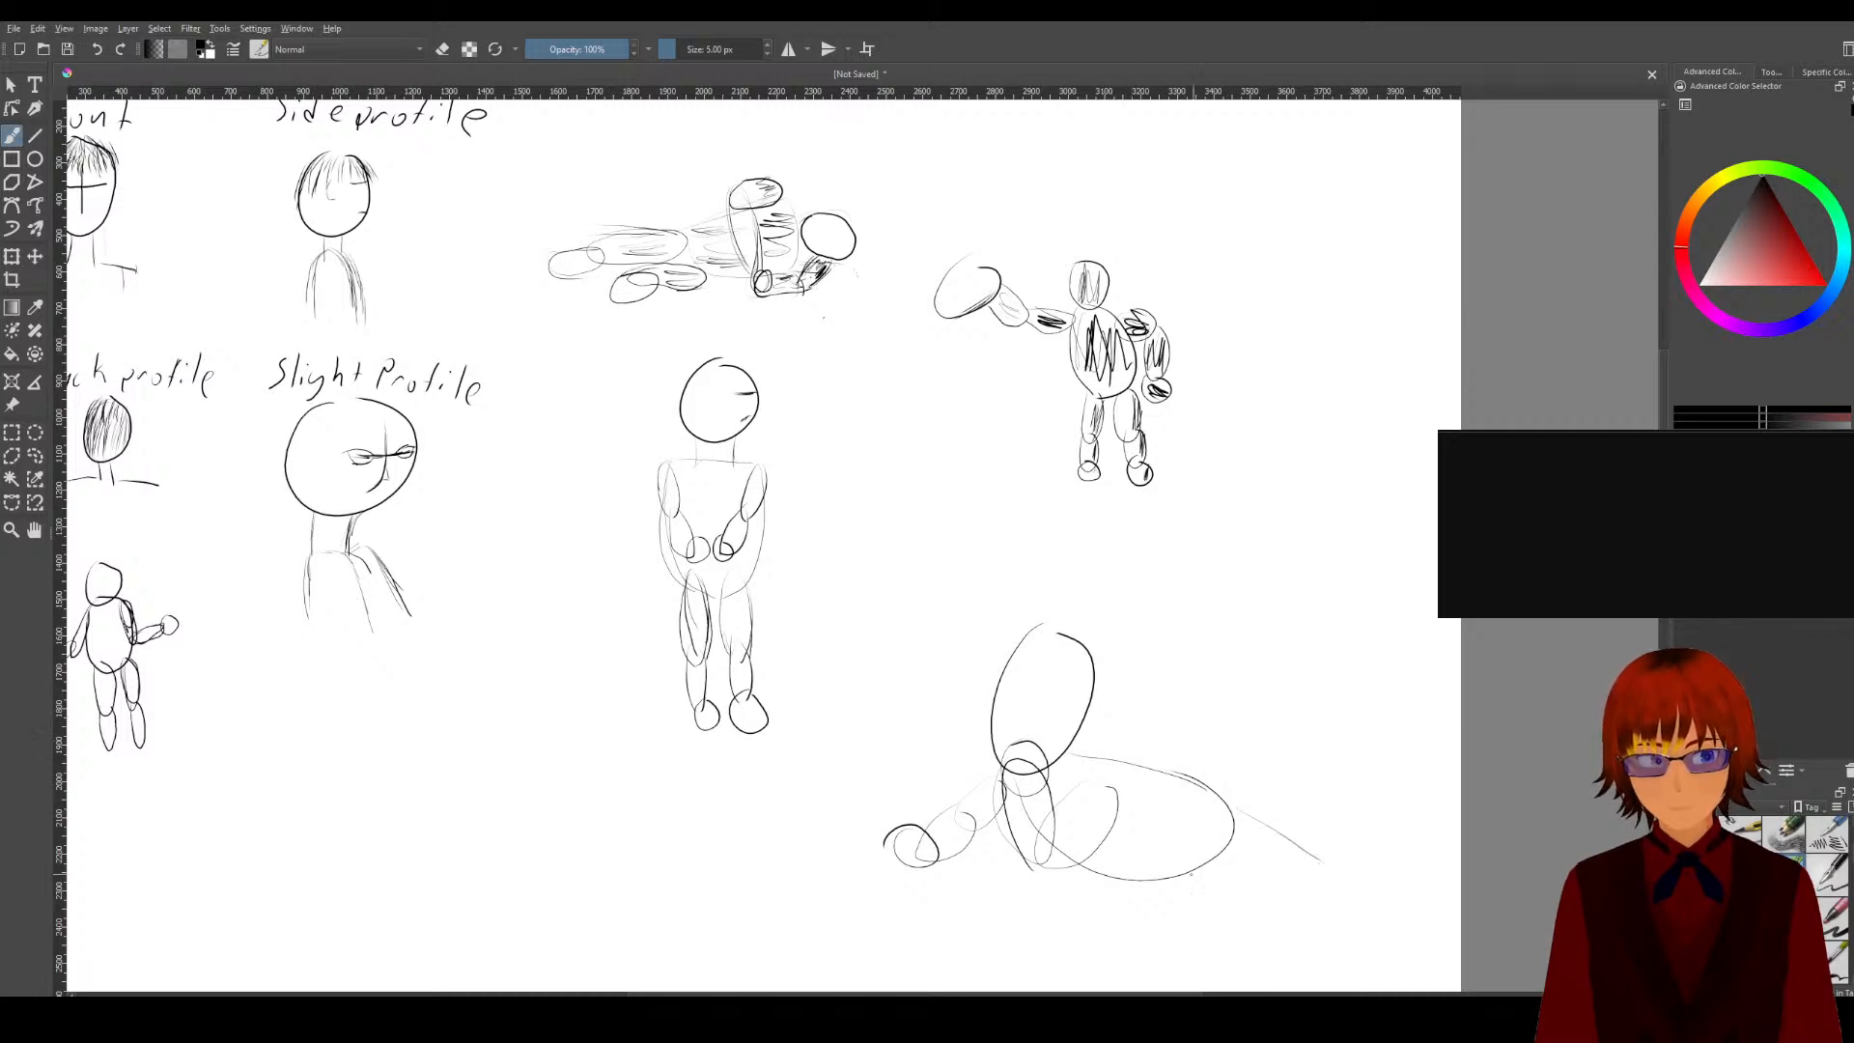
{"action": "left_click_drag", "start_coordinate": [1193, 887], "coordinate": [1315, 920]}
{"action": "left_click_drag", "start_coordinate": [1178, 773], "coordinate": [1374, 850]}
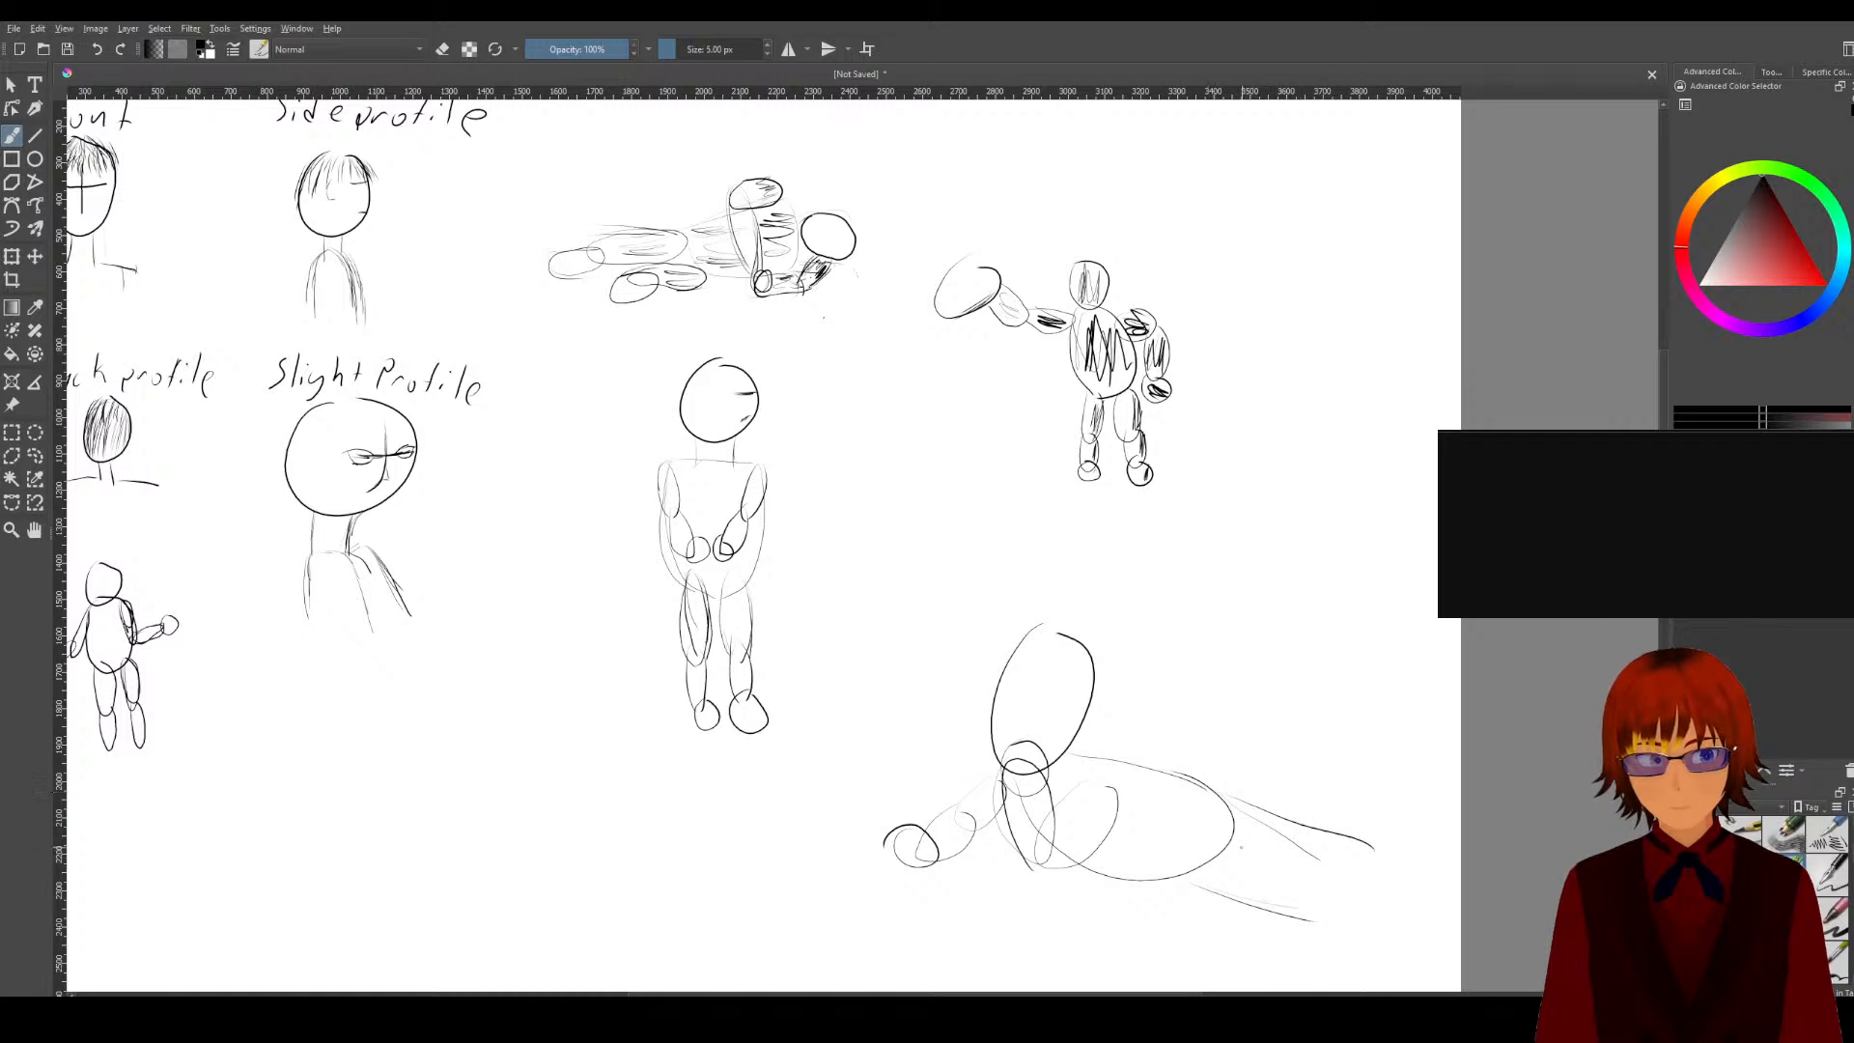
{"action": "left_click_drag", "start_coordinate": [1281, 866], "coordinate": [1341, 910]}
{"action": "mouse_move", "coordinate": [1258, 811]}
{"action": "left_mouse_down"}
{"action": "mouse_move", "coordinate": [1330, 849]}
{"action": "mouse_move", "coordinate": [1364, 897]}
{"action": "mouse_move", "coordinate": [1315, 886]}
{"action": "left_mouse_up"}
{"action": "mouse_move", "coordinate": [1361, 866]}
{"action": "left_mouse_down"}
{"action": "mouse_move", "coordinate": [1383, 913]}
{"action": "mouse_move", "coordinate": [1290, 876]}
{"action": "mouse_move", "coordinate": [1278, 912]}
{"action": "mouse_move", "coordinate": [1380, 932]}
{"action": "left_mouse_up"}
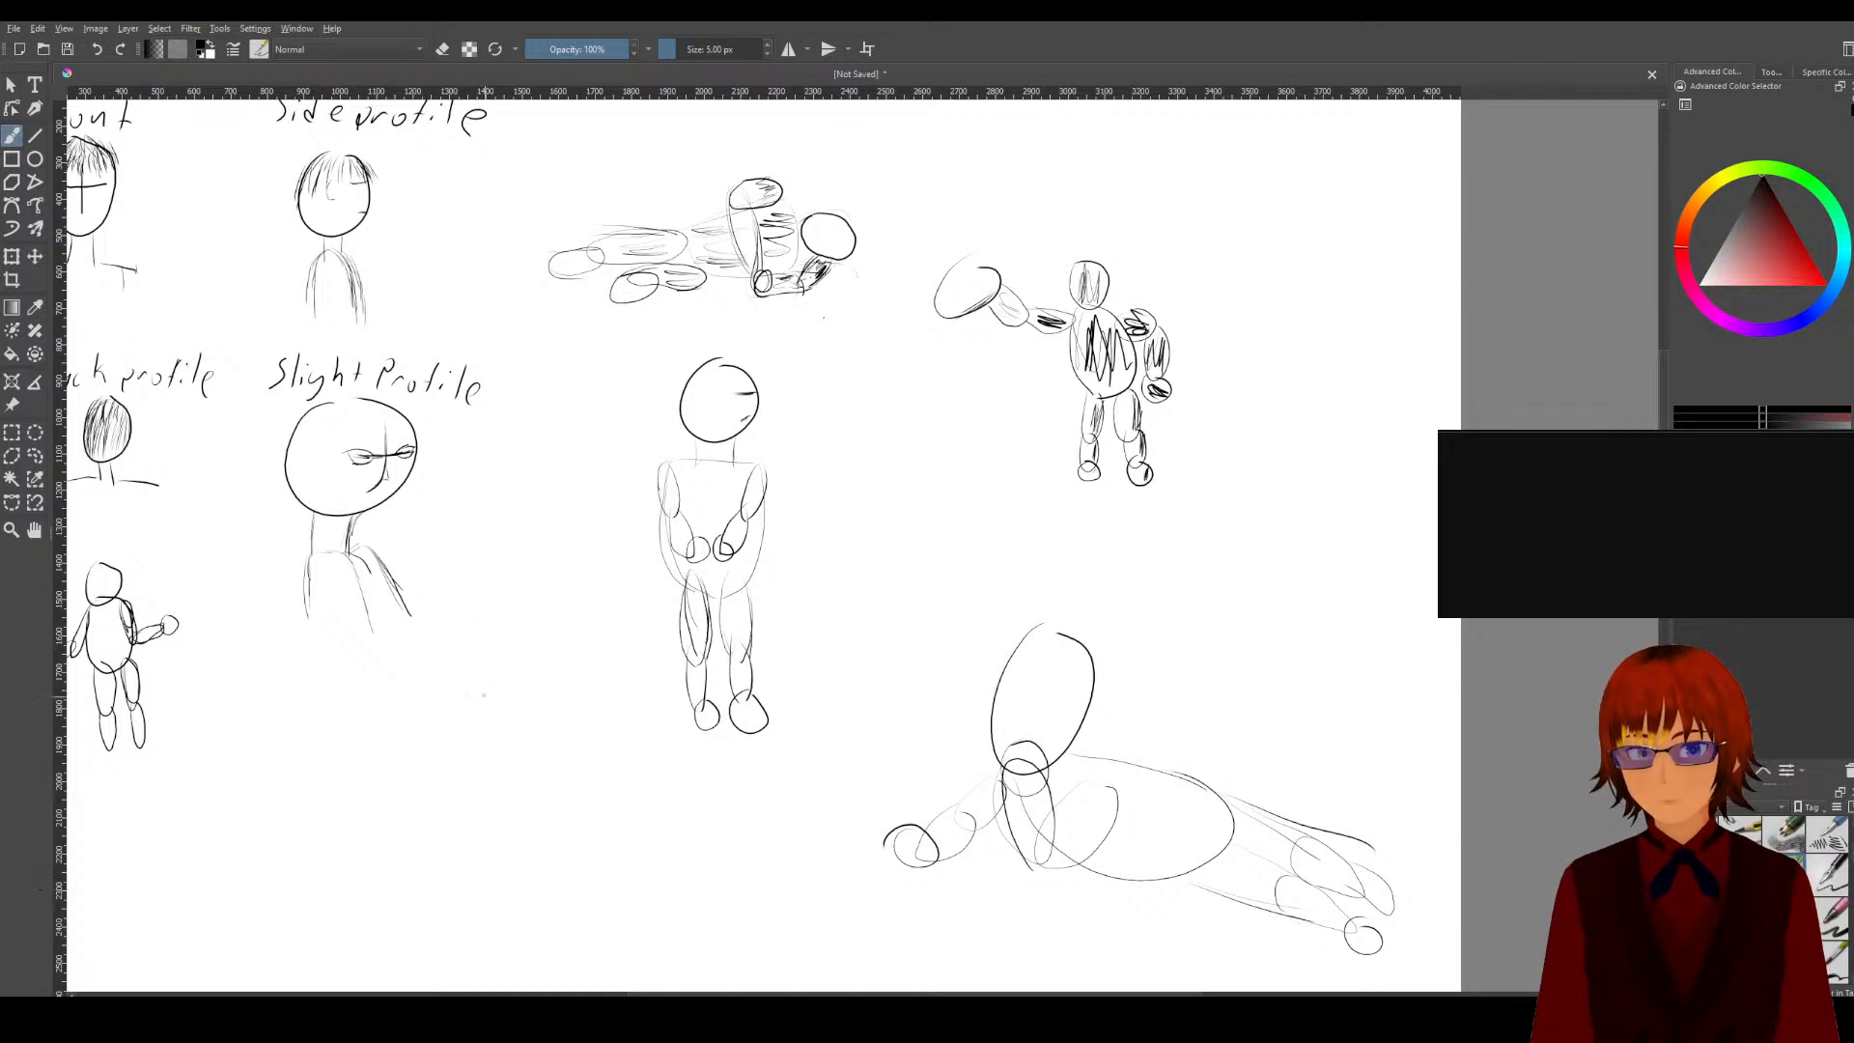
Step: Below the slight profile sketch, draw a small figure's round head about 240 px wide, an oval torso about 330 px tall and both upper arms
{"action": "mouse_move", "coordinate": [478, 696]}
{"action": "left_mouse_down"}
{"action": "mouse_move", "coordinate": [486, 786]}
{"action": "mouse_move", "coordinate": [490, 707]}
{"action": "left_mouse_up"}
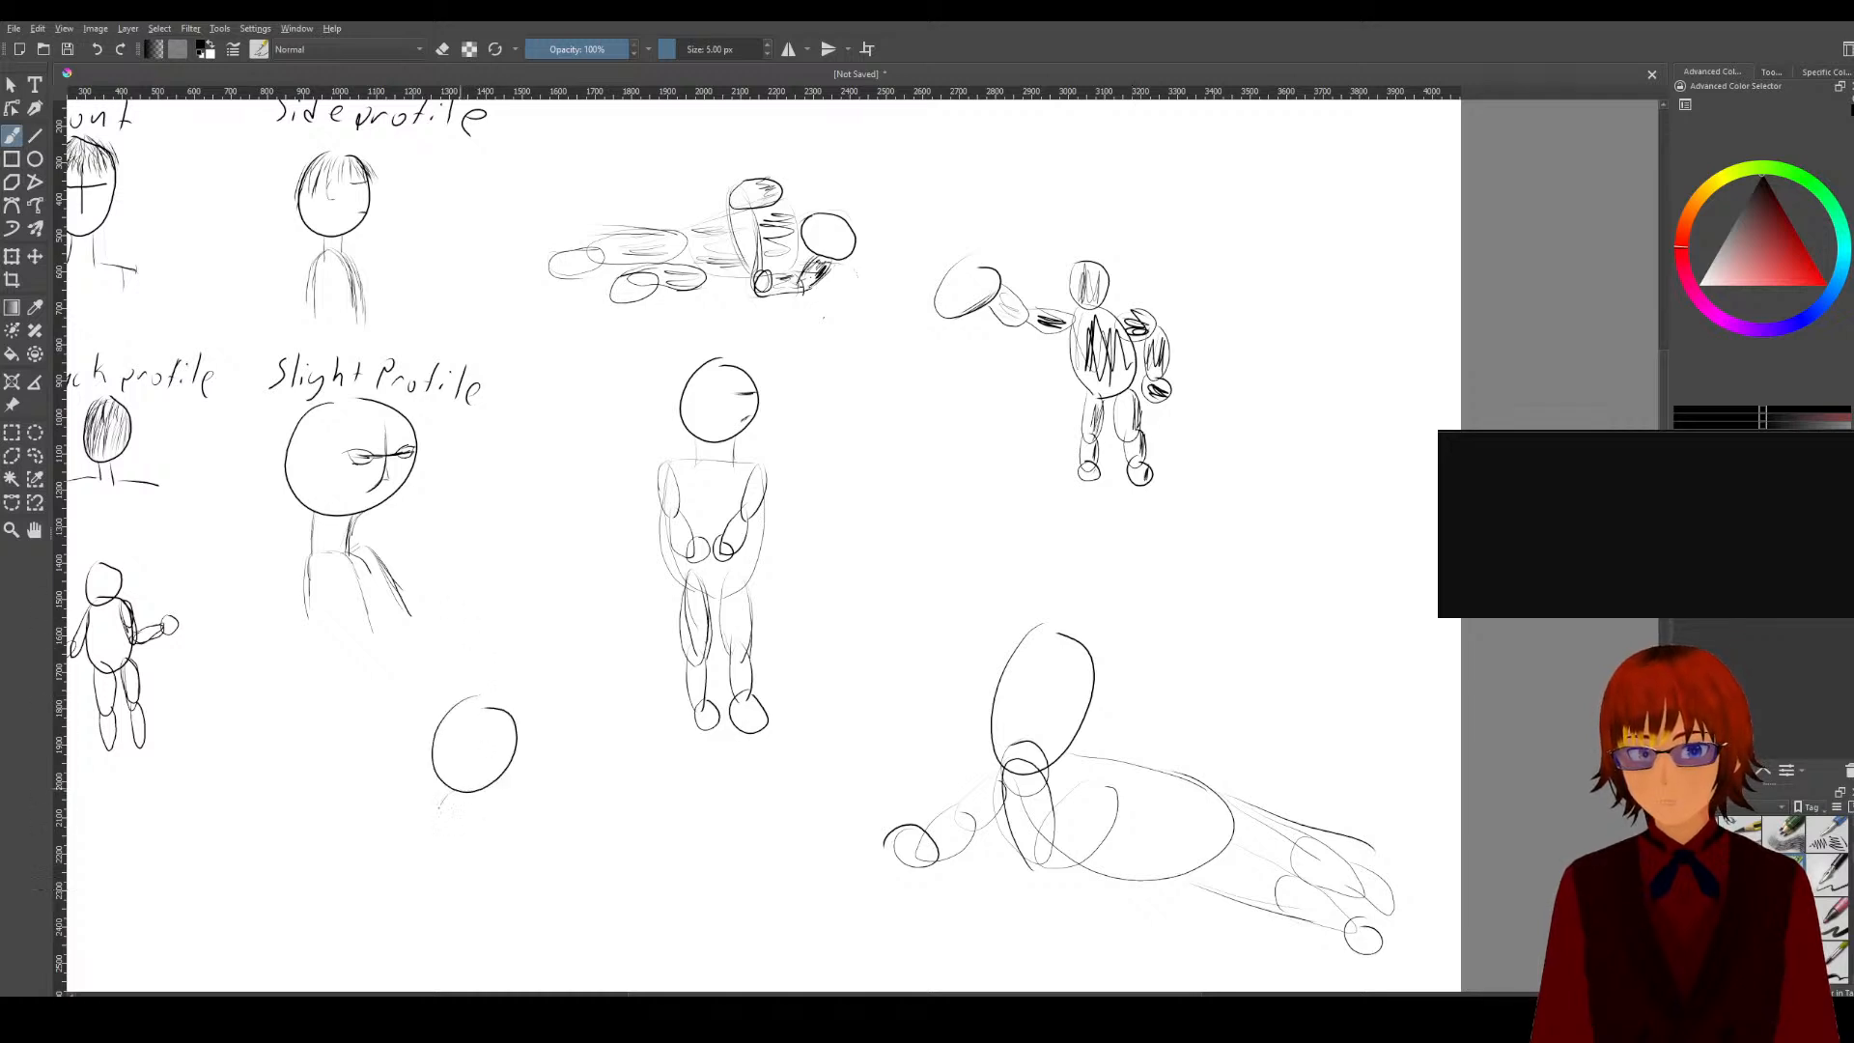
{"action": "mouse_move", "coordinate": [442, 804]}
{"action": "left_mouse_down"}
{"action": "mouse_move", "coordinate": [509, 819]}
{"action": "mouse_move", "coordinate": [481, 787]}
{"action": "left_mouse_up"}
{"action": "mouse_move", "coordinate": [430, 803]}
{"action": "left_mouse_down"}
{"action": "mouse_move", "coordinate": [403, 817]}
{"action": "mouse_move", "coordinate": [432, 841]}
{"action": "mouse_move", "coordinate": [449, 802]}
{"action": "mouse_move", "coordinate": [512, 836]}
{"action": "left_mouse_up"}
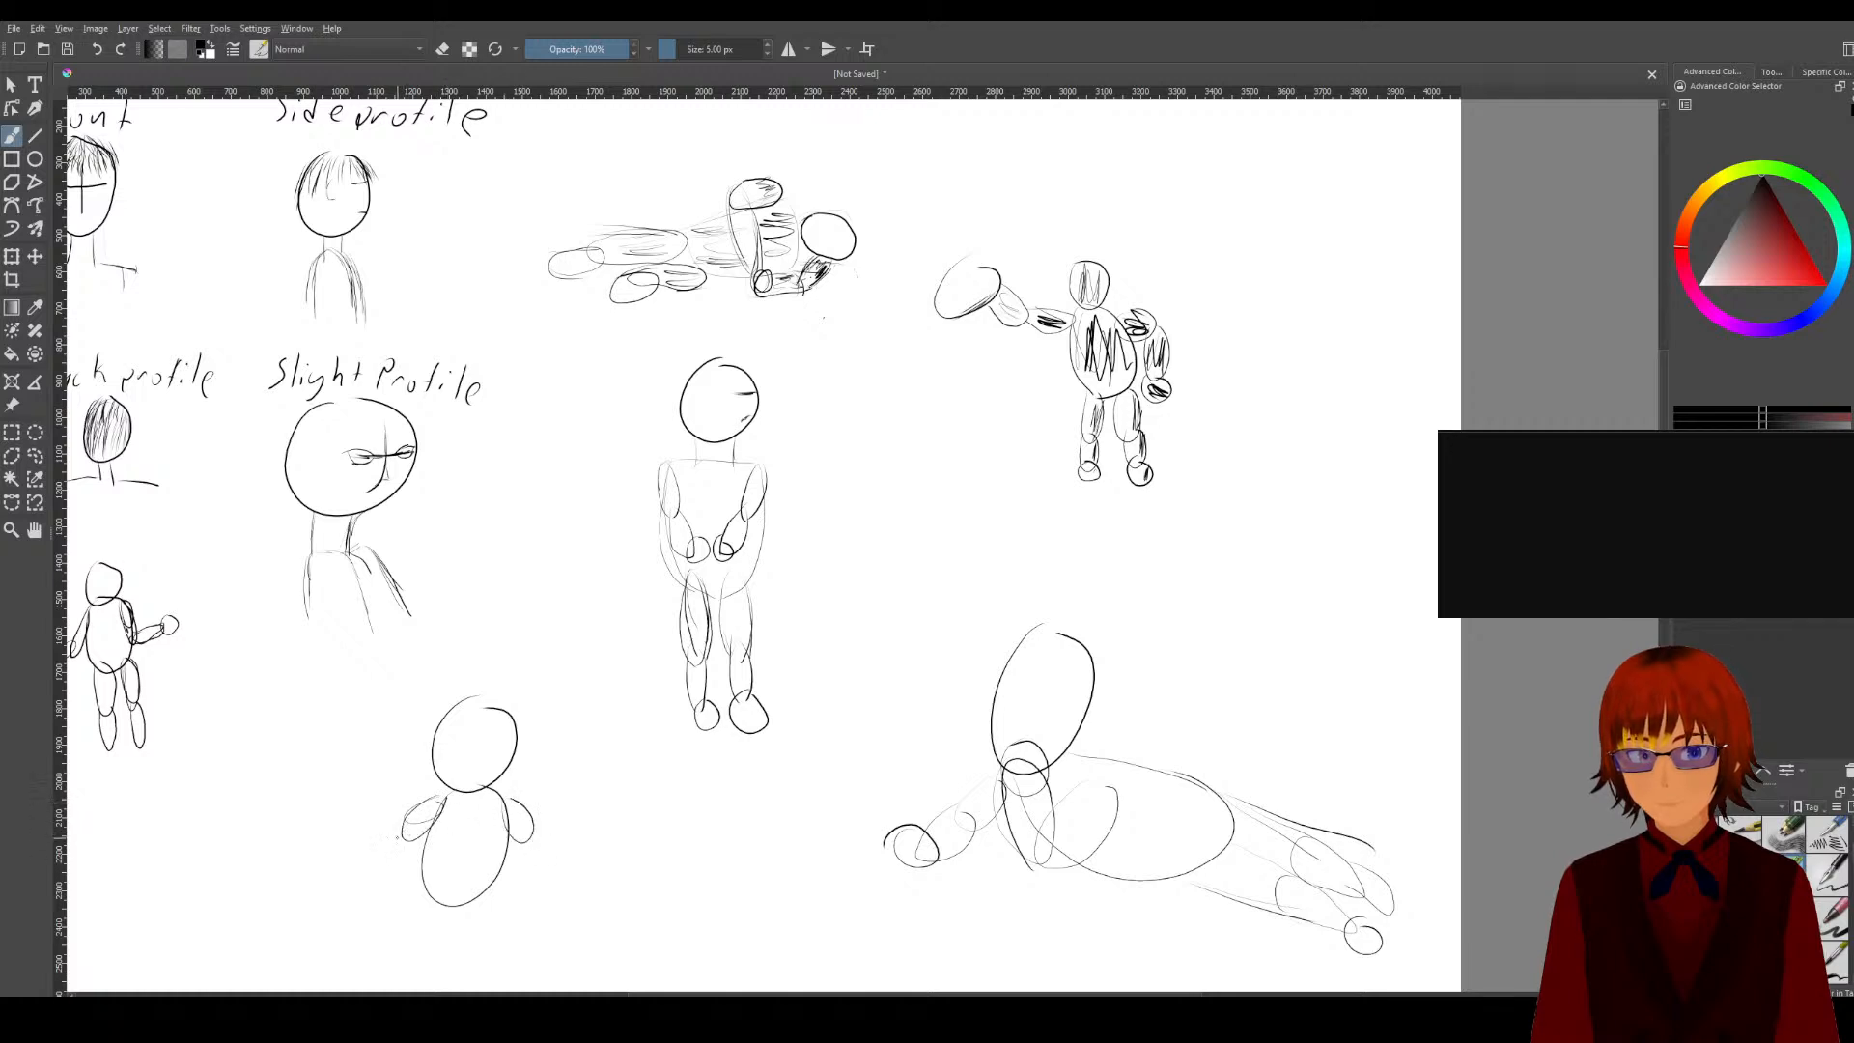
Step: Add the small figure's forearms with two round hands meeting over the chest, and draw thigh and lower-leg ovals beneath the torso
{"action": "mouse_move", "coordinate": [452, 828]}
{"action": "left_mouse_down"}
{"action": "mouse_move", "coordinate": [537, 833]}
{"action": "mouse_move", "coordinate": [526, 855]}
{"action": "mouse_move", "coordinate": [489, 820]}
{"action": "left_mouse_up"}
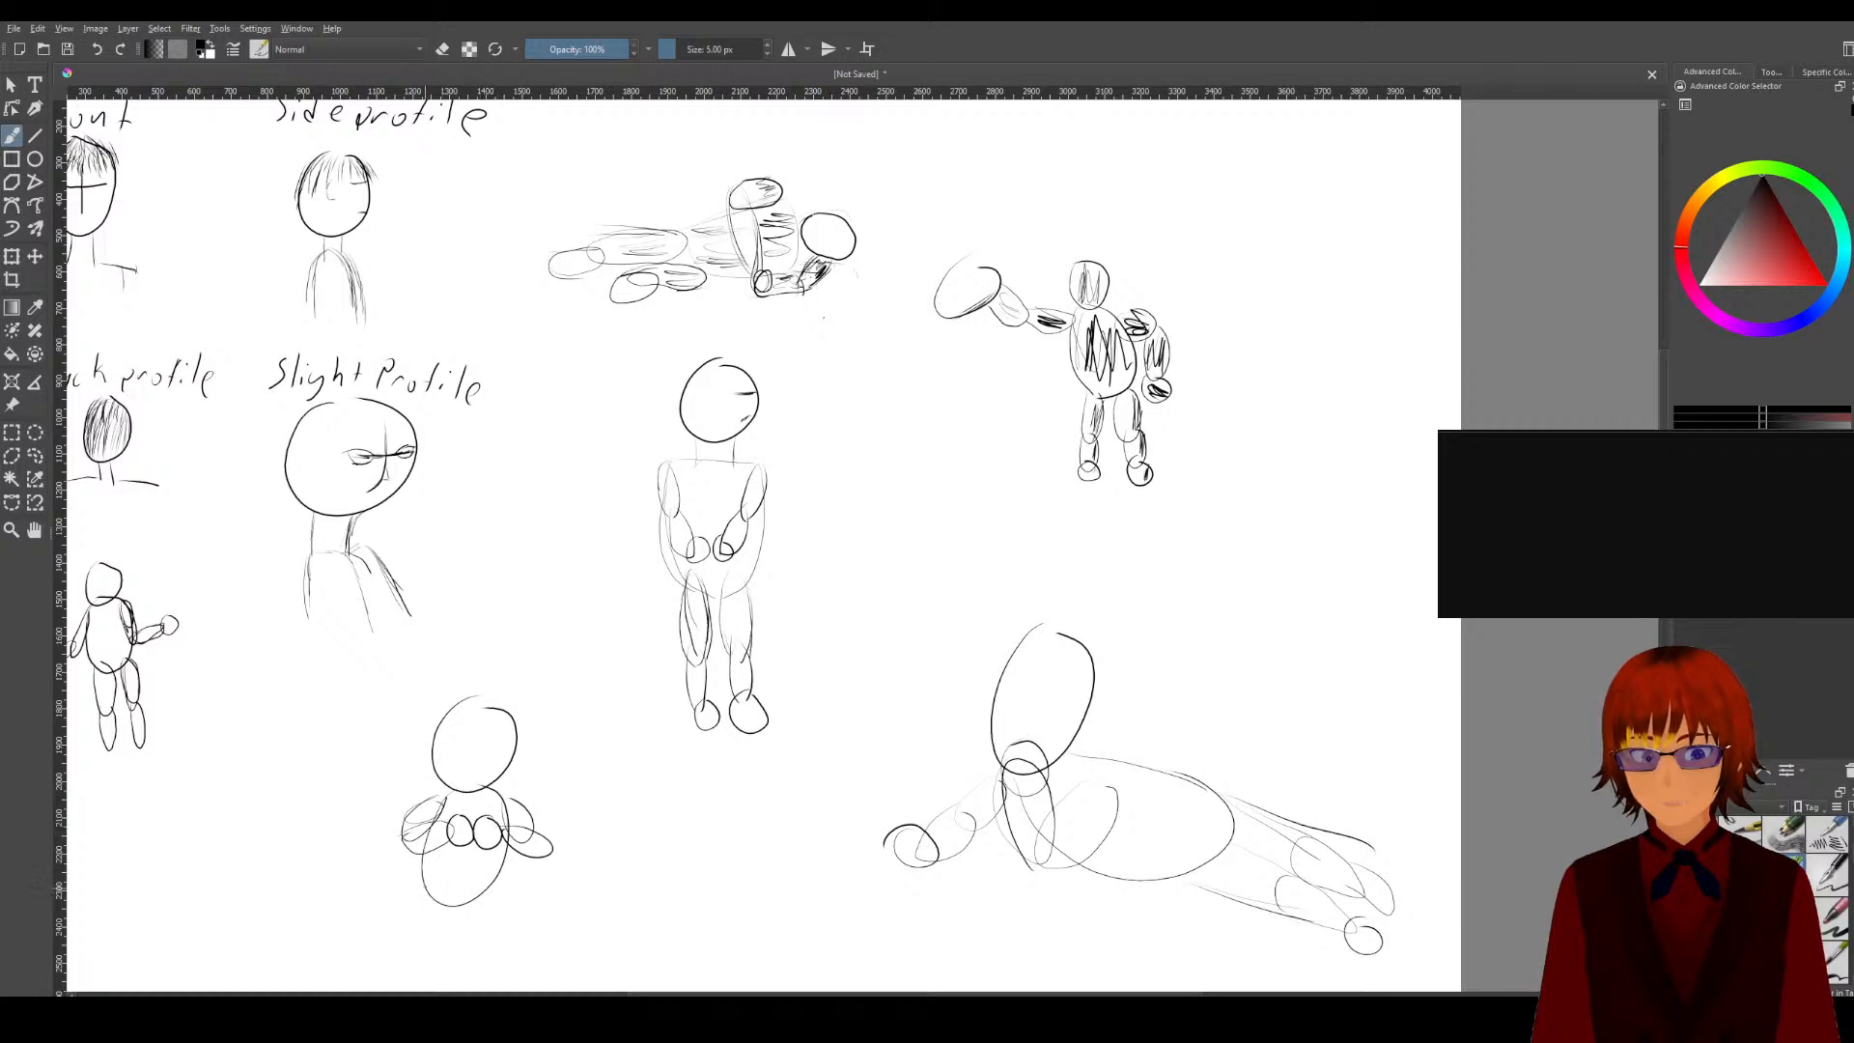
{"action": "mouse_move", "coordinate": [423, 890]}
{"action": "left_mouse_down"}
{"action": "mouse_move", "coordinate": [407, 953]}
{"action": "mouse_move", "coordinate": [434, 887]}
{"action": "mouse_move", "coordinate": [473, 944]}
{"action": "mouse_move", "coordinate": [495, 890]}
{"action": "left_mouse_up"}
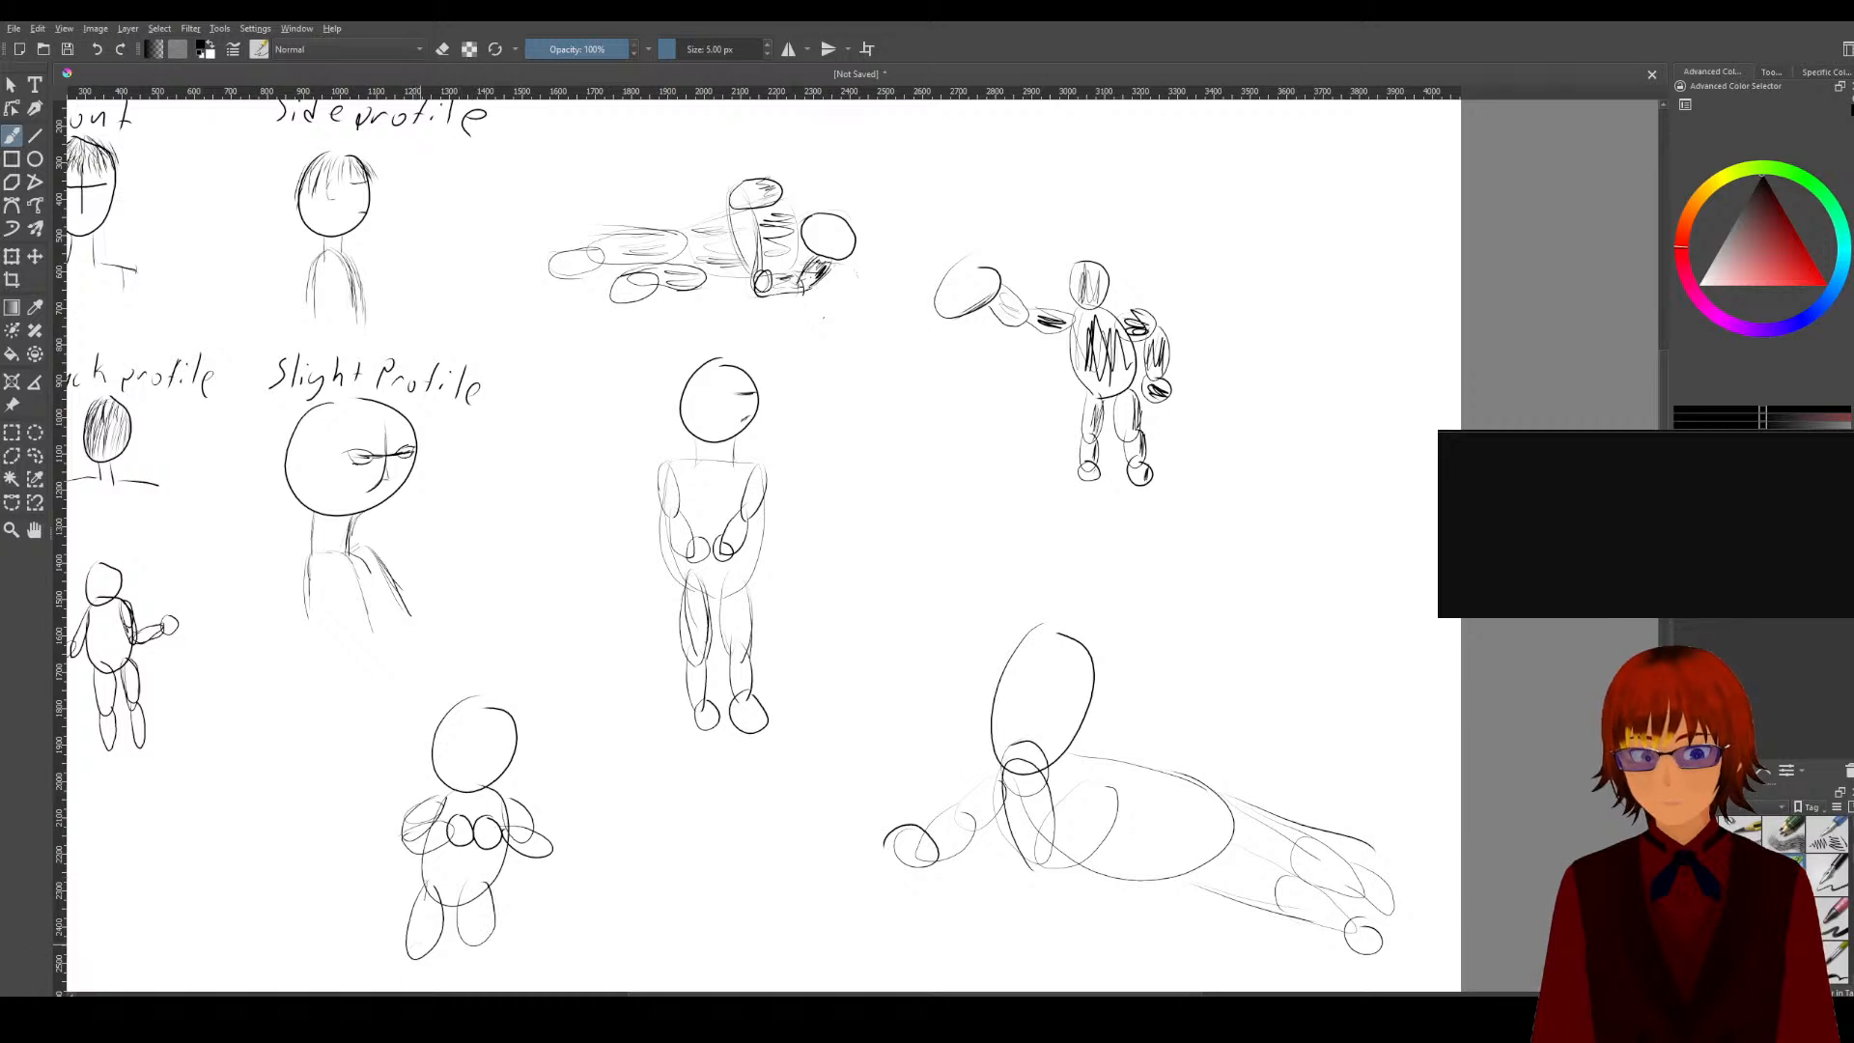
{"action": "left_click_drag", "start_coordinate": [425, 948], "coordinate": [493, 939]}
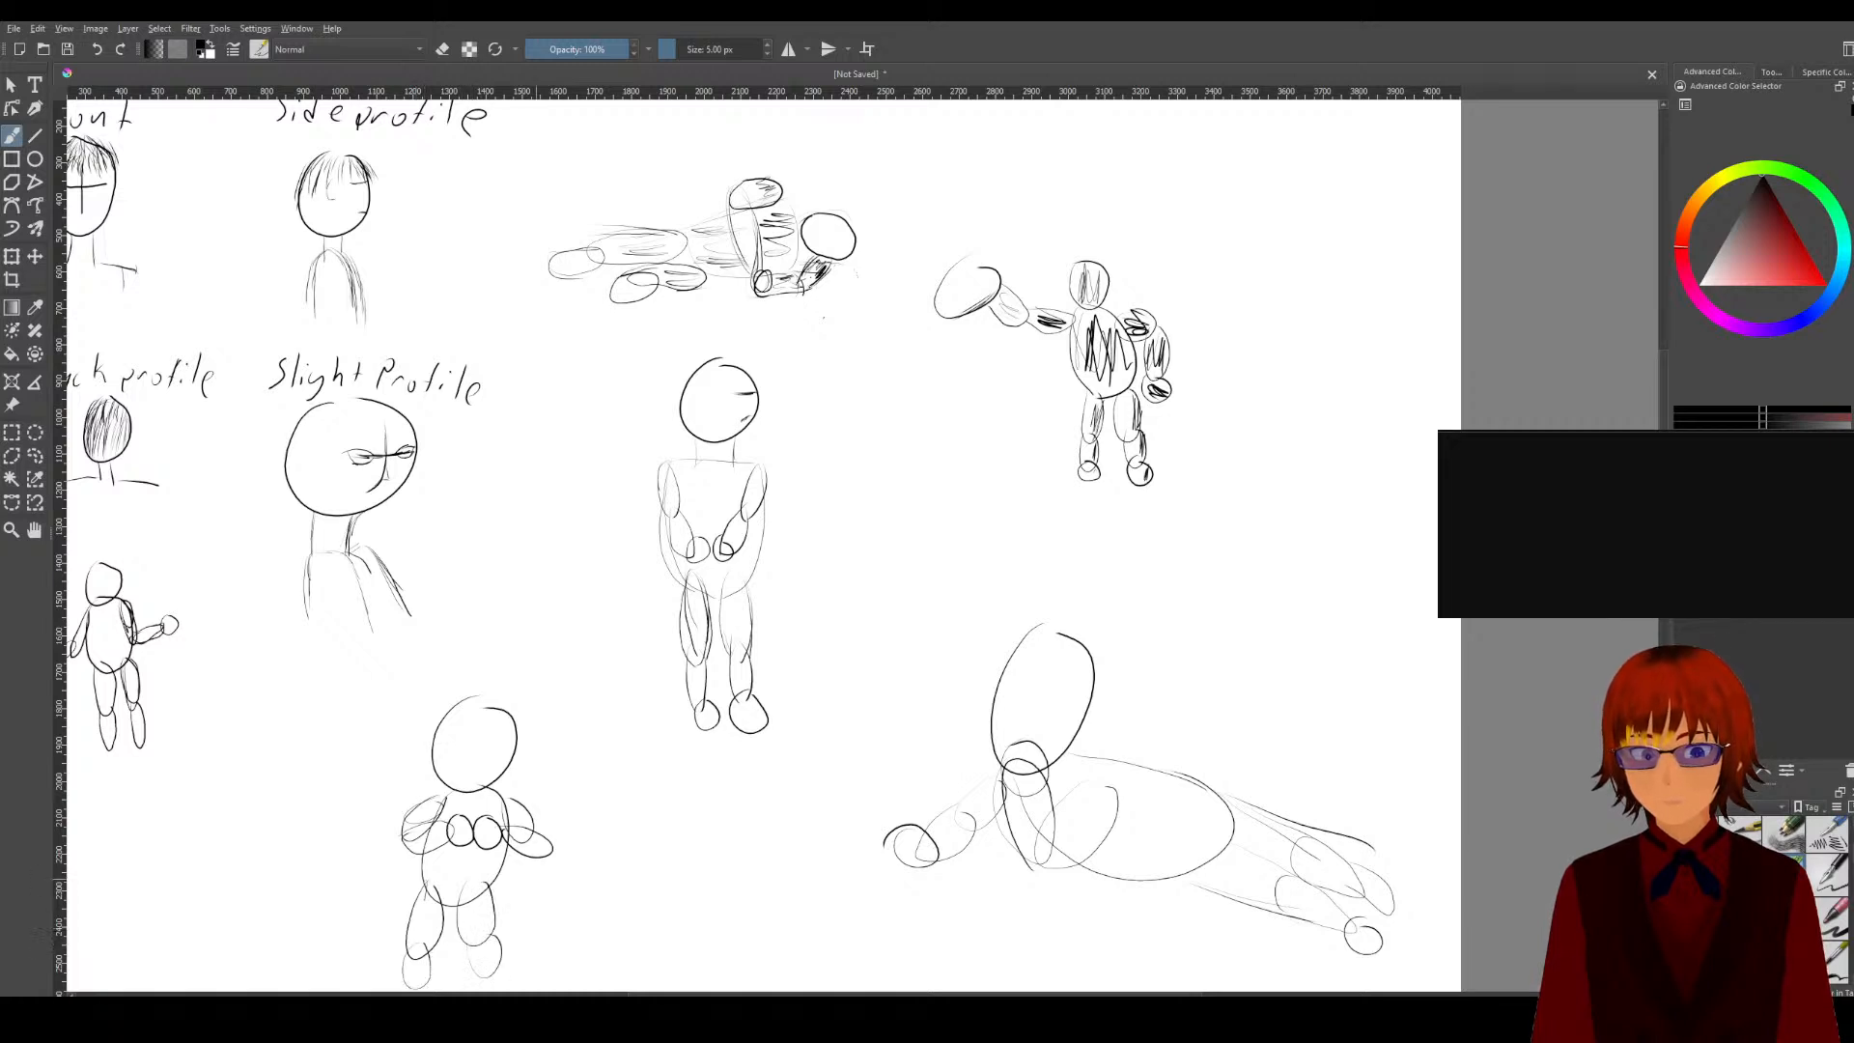